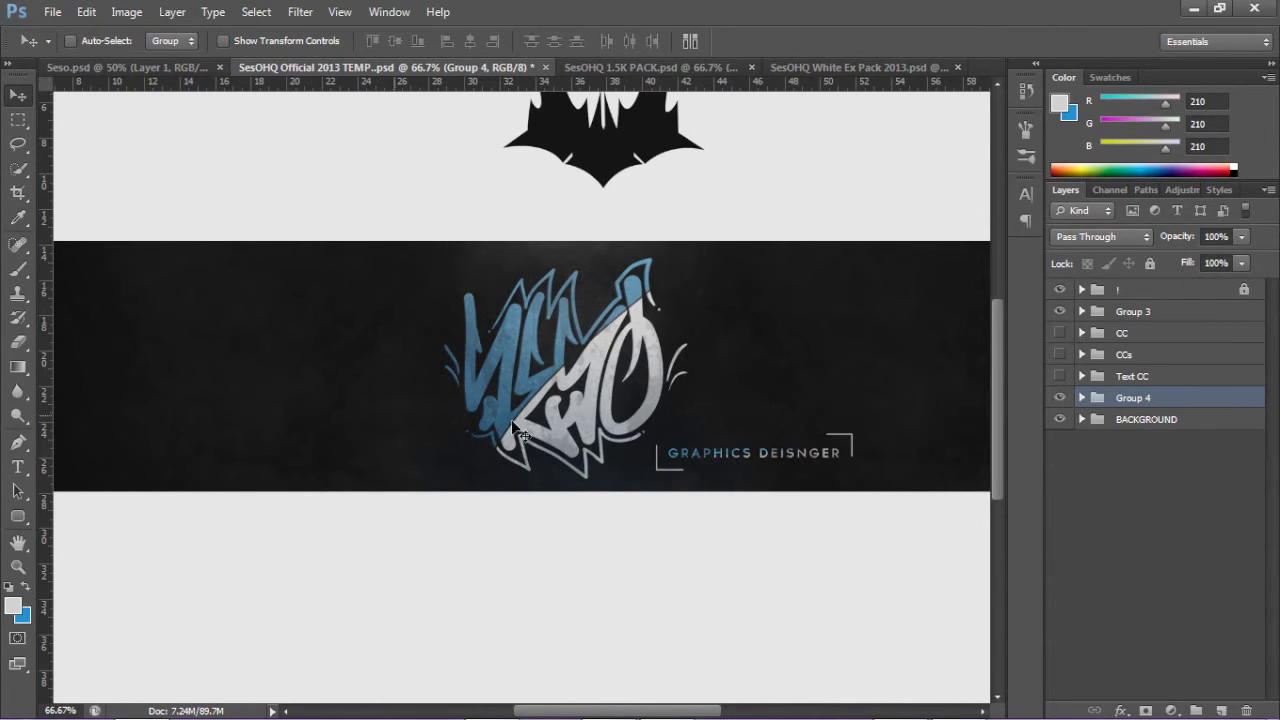
# Step: Delete the existing logo and tagline group, Group 4, from the banner template
pyautogui.moveTo(632, 712)
pyautogui.mouseDown()
pyautogui.moveTo(688, 713)
pyautogui.moveTo(652, 714)
pyautogui.mouseUp()
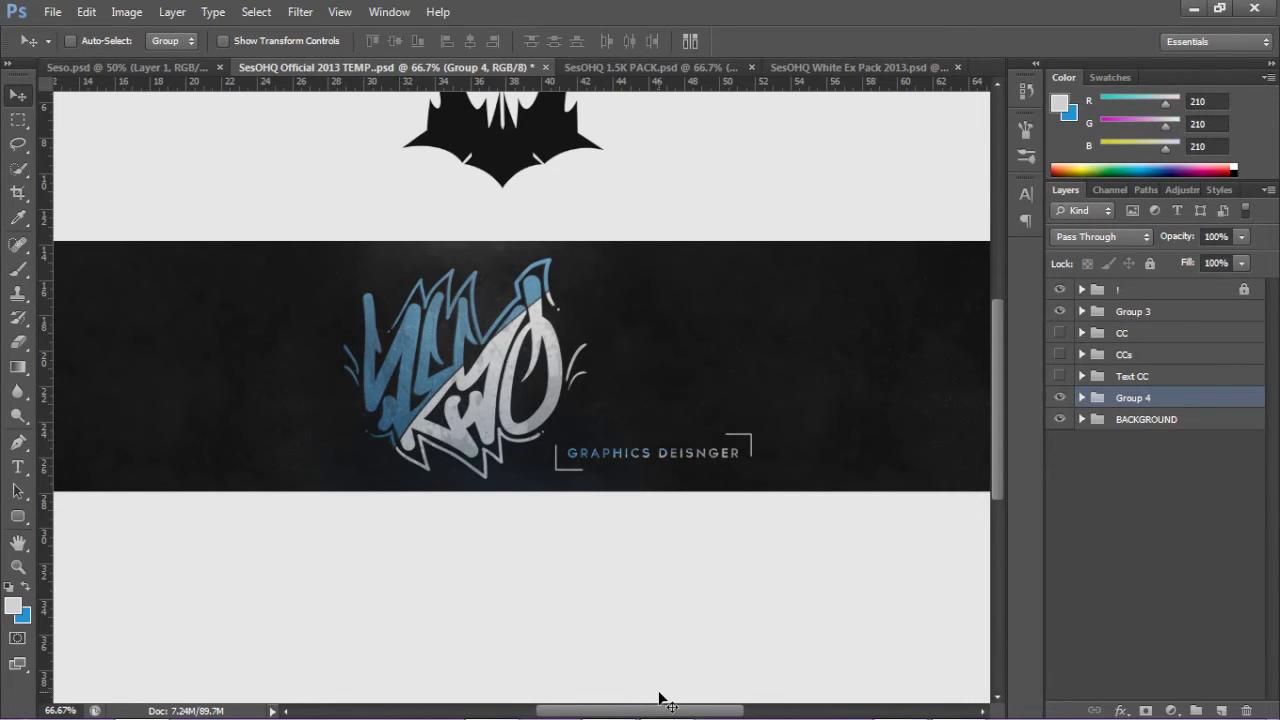
pyautogui.moveTo(660, 716); pyautogui.dragTo(658, 679)
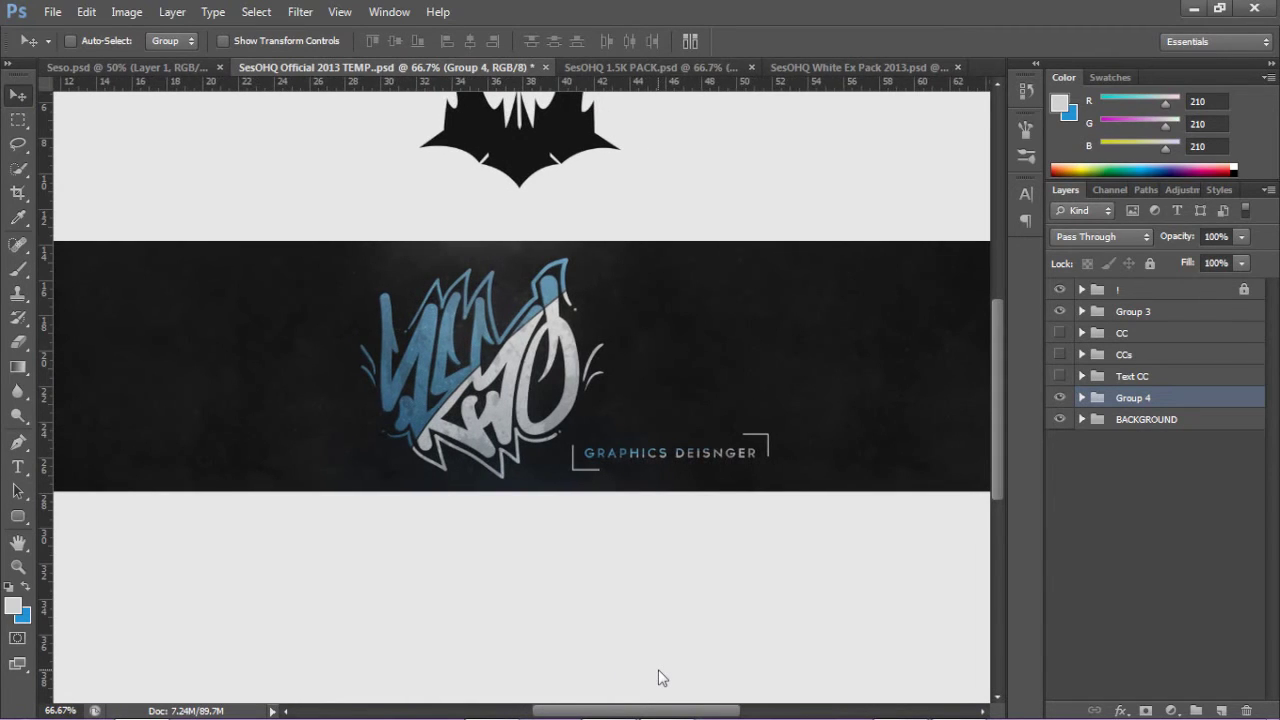
pyautogui.hscroll(-2, 641, 650)
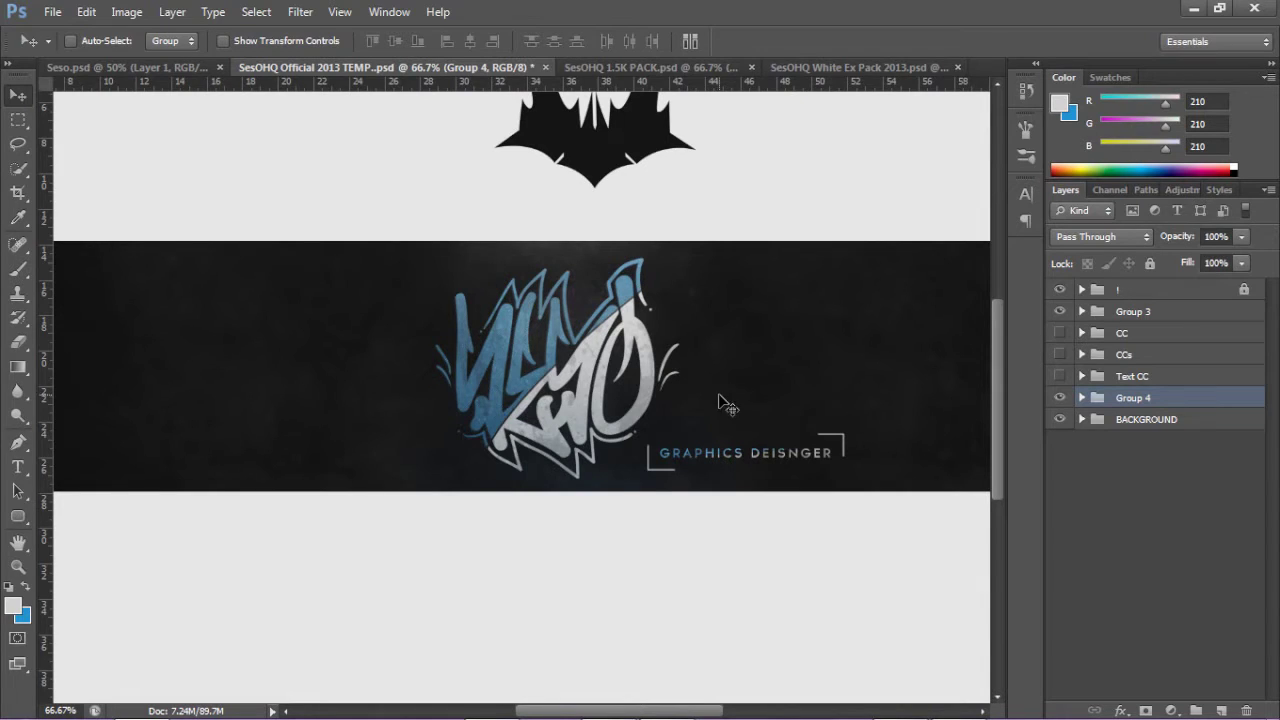
pyautogui.press('Delete')
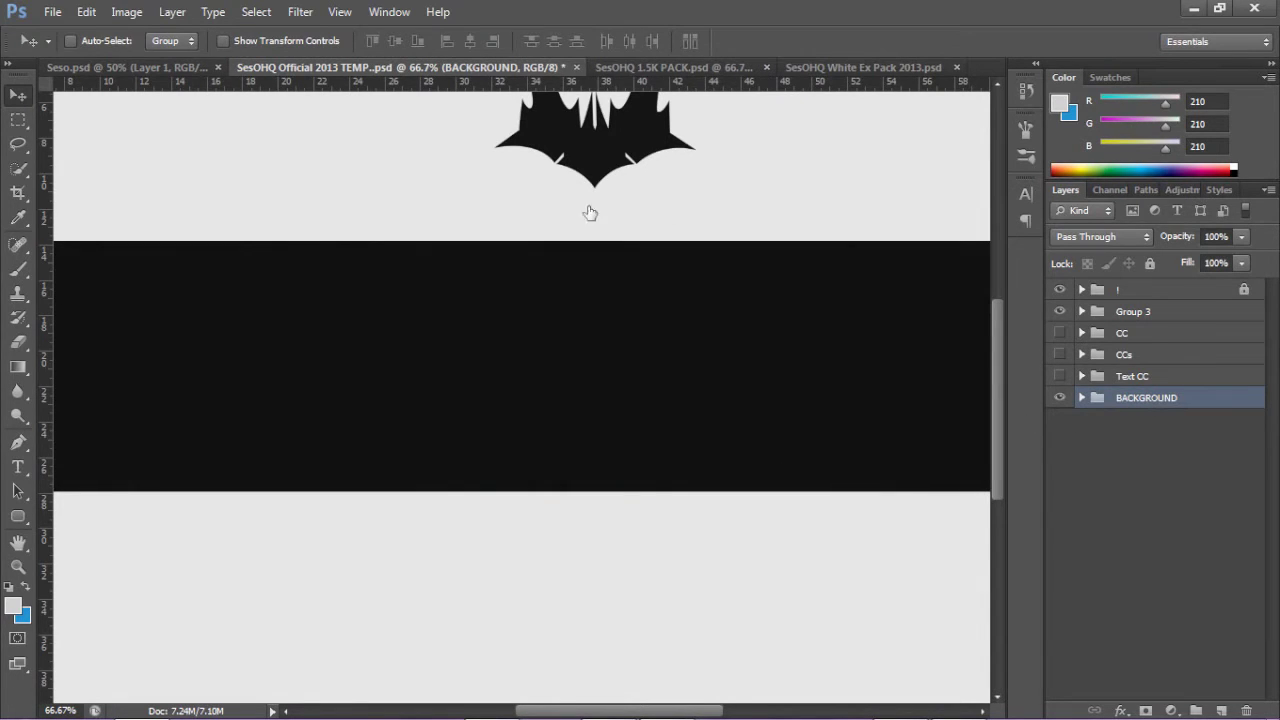
# Step: Copy the white graffiti lettering layer from Seso.psd into the black banner of the template document
pyautogui.click(150, 68)
pyautogui.moveTo(574, 366); pyautogui.dragTo(321, 71)
pyautogui.moveTo(347, 140); pyautogui.dragTo(472, 382)
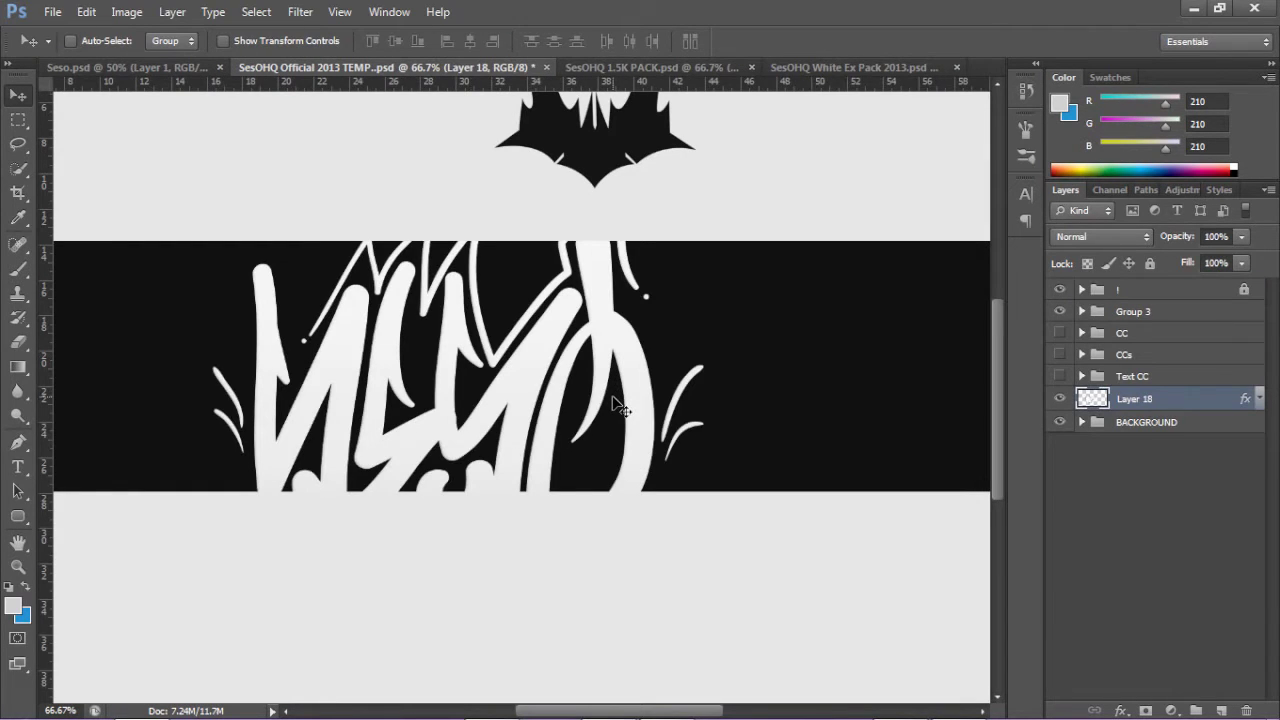
# Step: Scale the graffiti lettering down to fit the black banner's height and position it near the middle of the banner
pyautogui.hotkey('ctrl', 't')
pyautogui.moveTo(710, 186); pyautogui.dragTo(493, 383)
pyautogui.click(945, 41)
pyautogui.moveTo(398, 412); pyautogui.dragTo(452, 343)
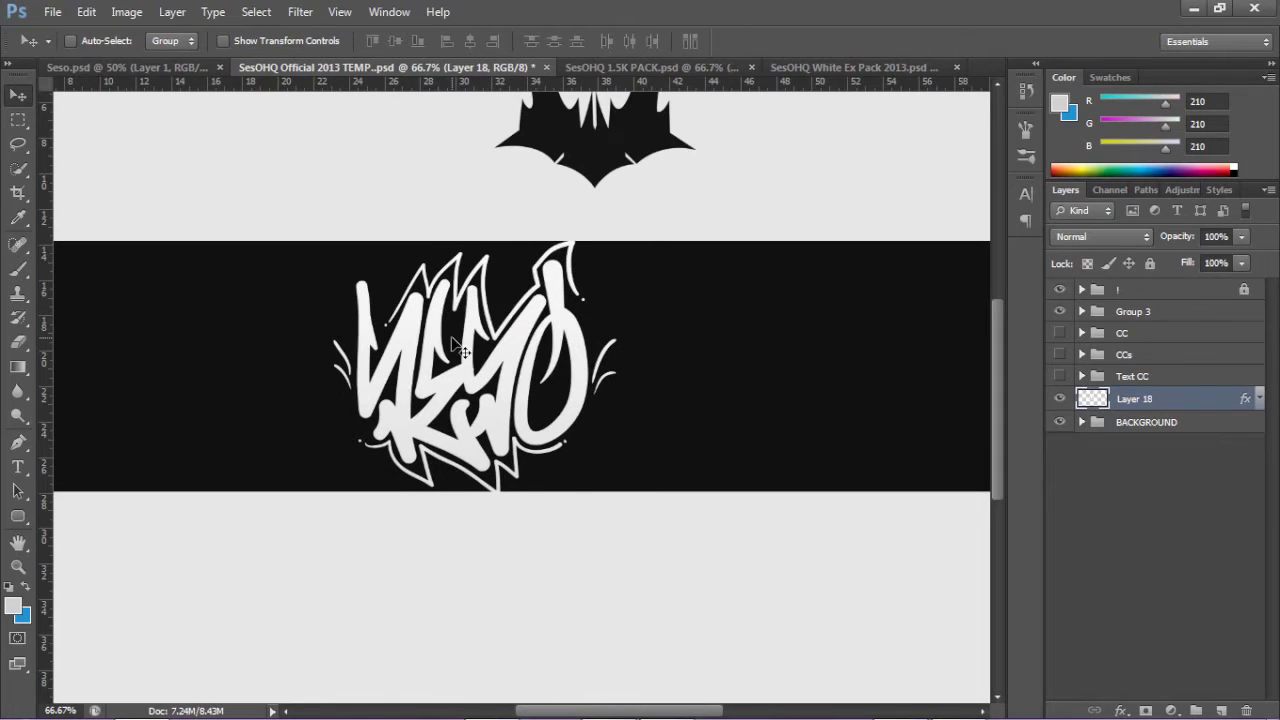
pyautogui.hotkey('ctrl', 't')
pyautogui.moveTo(597, 244); pyautogui.dragTo(565, 271)
pyautogui.click(940, 40)
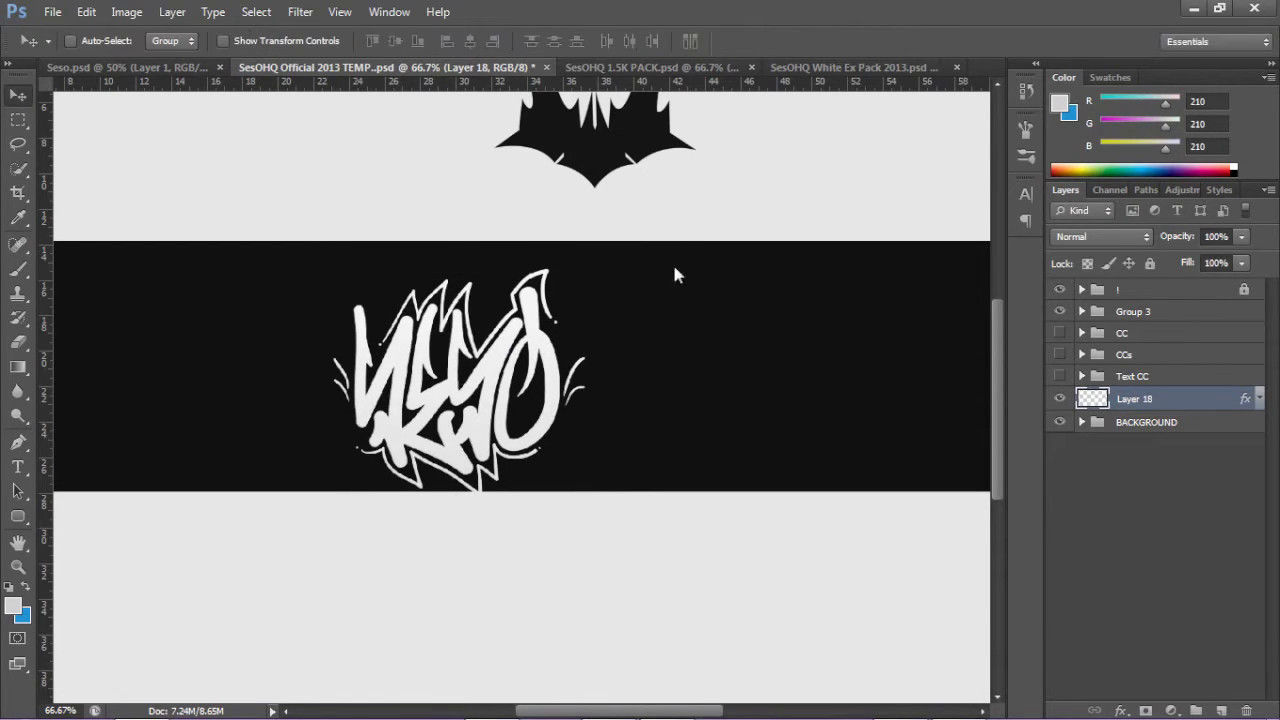
pyautogui.moveTo(551, 384); pyautogui.dragTo(561, 366)
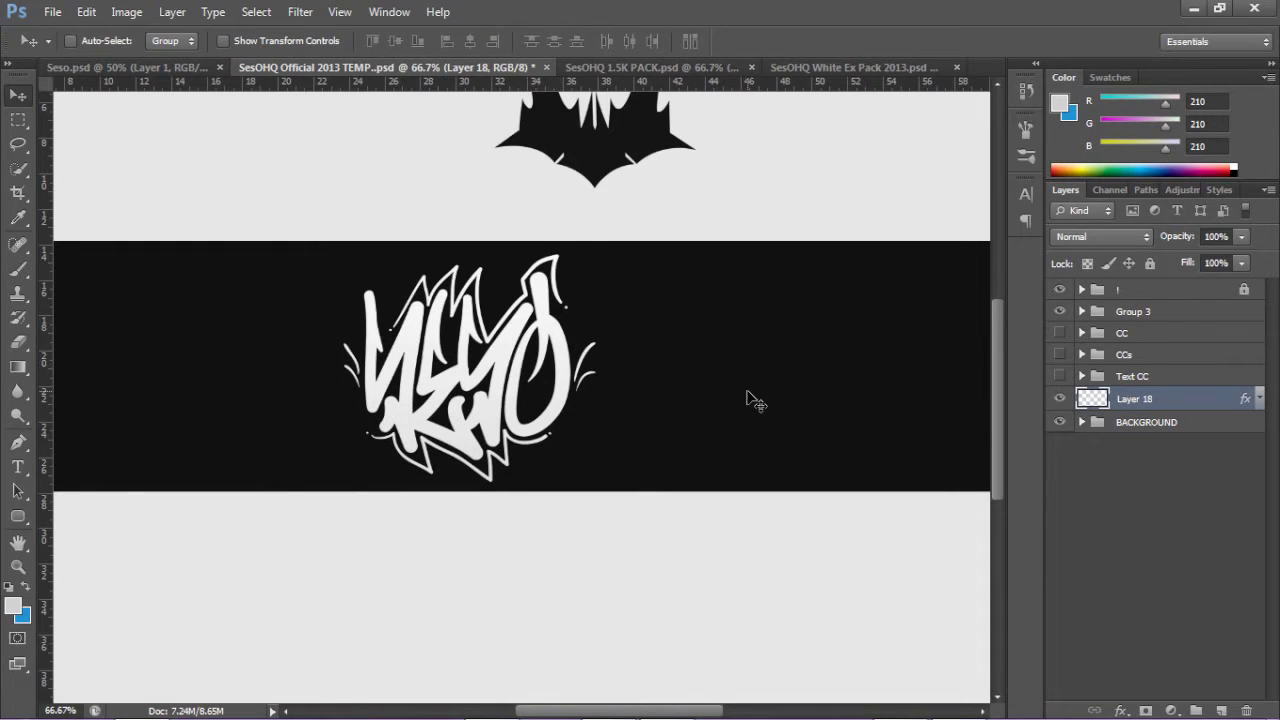
# Step: Add a new empty layer above the lettering layer and clip it to the lettering with a clipping mask
pyautogui.moveTo(682, 706)
pyautogui.mouseDown()
pyautogui.moveTo(604, 706)
pyautogui.moveTo(724, 688)
pyautogui.moveTo(686, 685)
pyautogui.mouseUp()
pyautogui.click(534, 370)
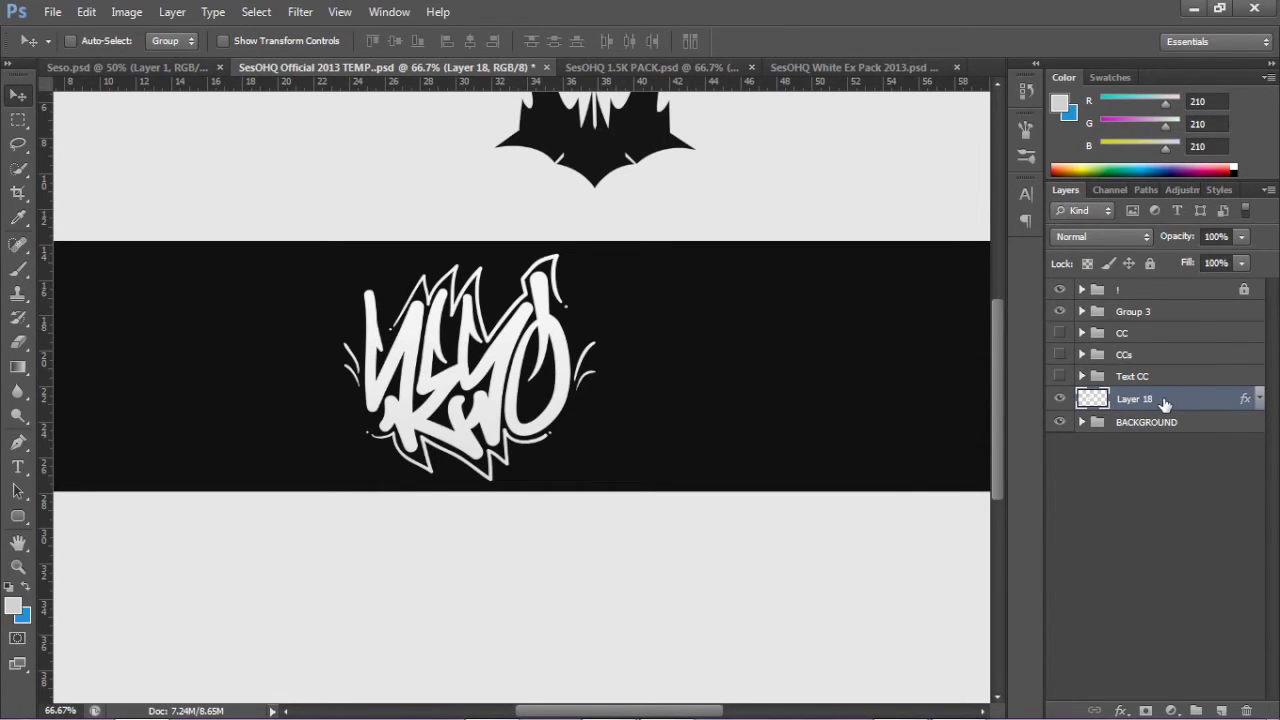
pyautogui.click(1221, 710)
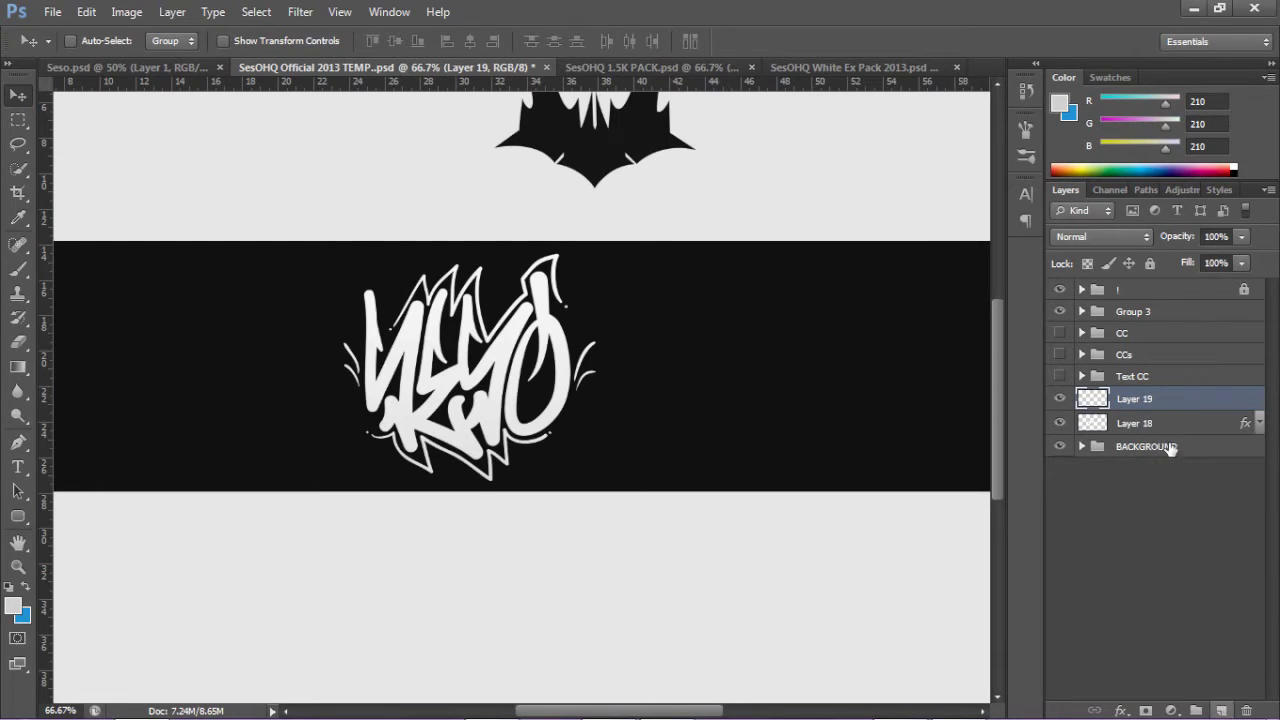
pyautogui.rightClick(1170, 397)
pyautogui.click(1068, 298)
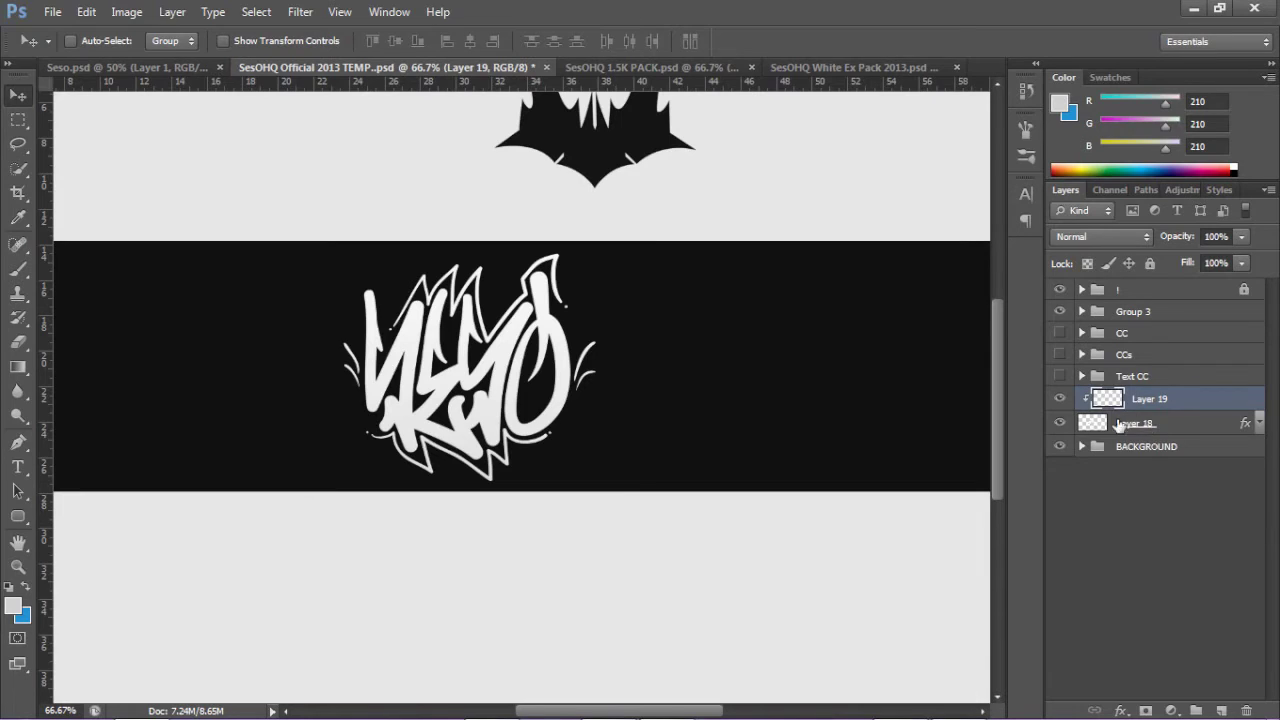
# Step: Toggle the lettering layer's visibility off and on, and reselect the clipped layer above it
pyautogui.click(1150, 424)
pyautogui.click(1060, 423)
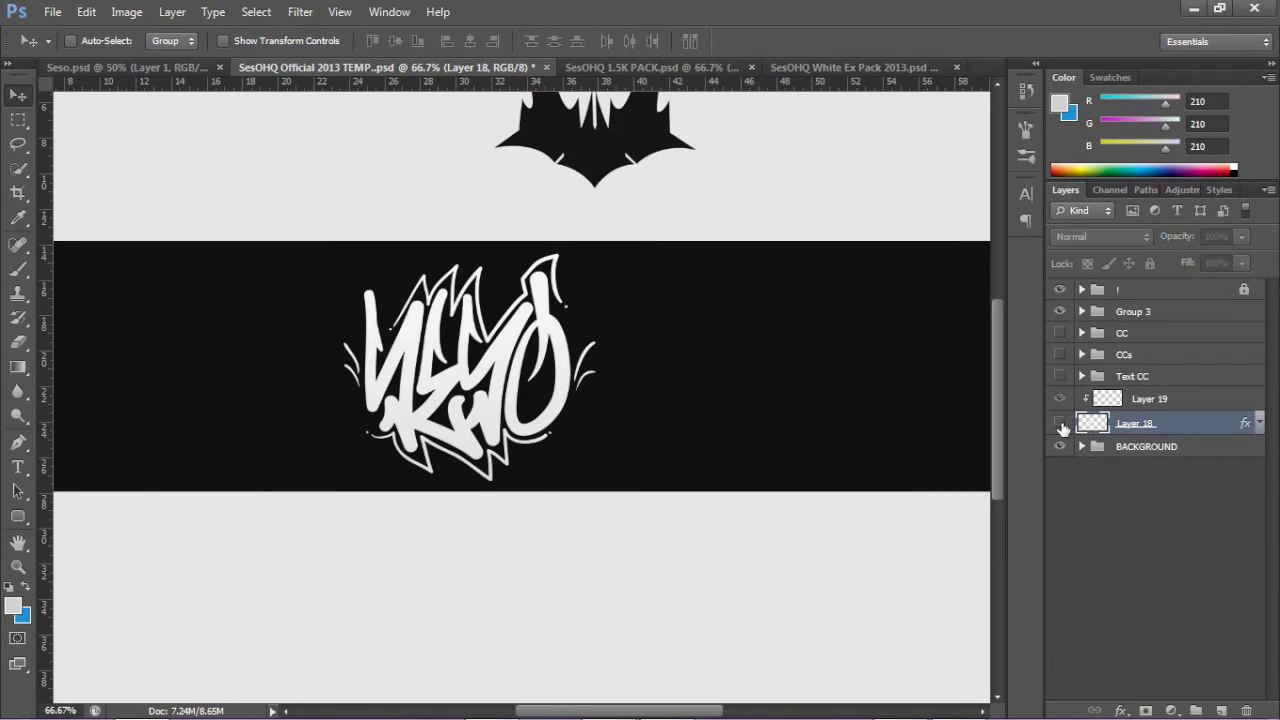
pyautogui.click(1060, 423)
pyautogui.click(1161, 401)
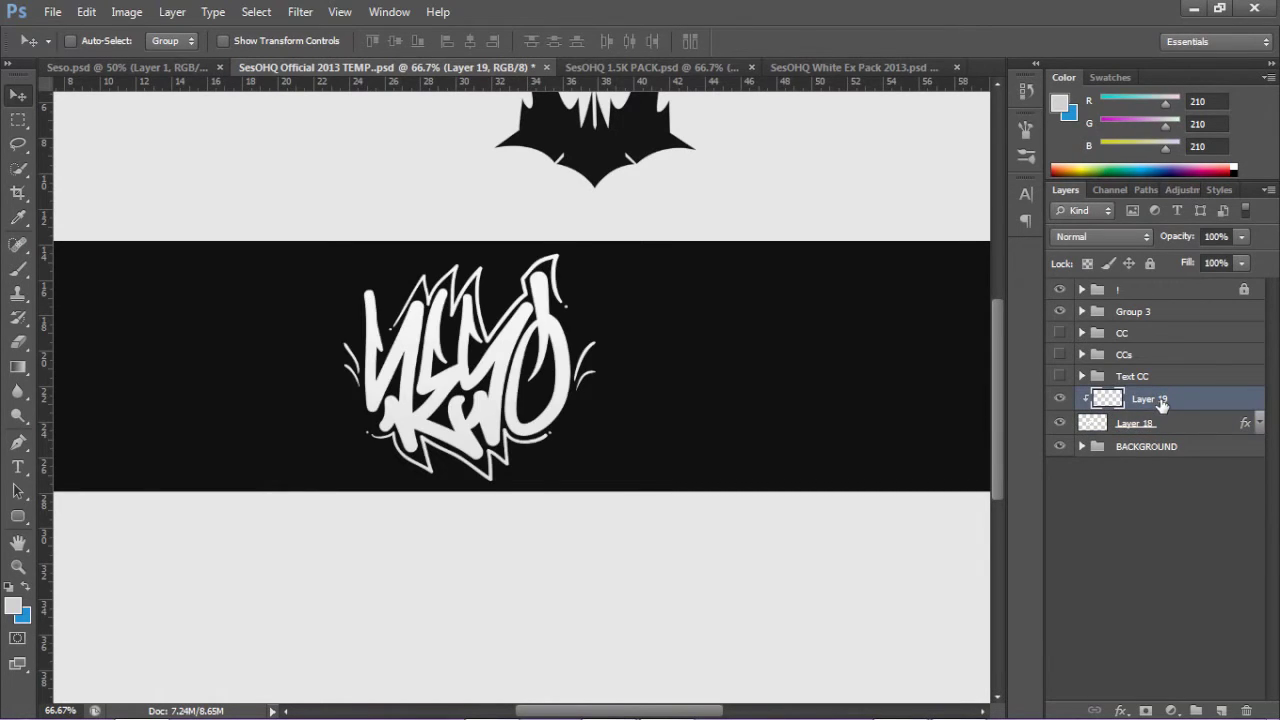
# Step: Make blue the foreground colour and draw a closed Pen path around the lettering's upper-left half, split along a diagonal
pyautogui.press('p')
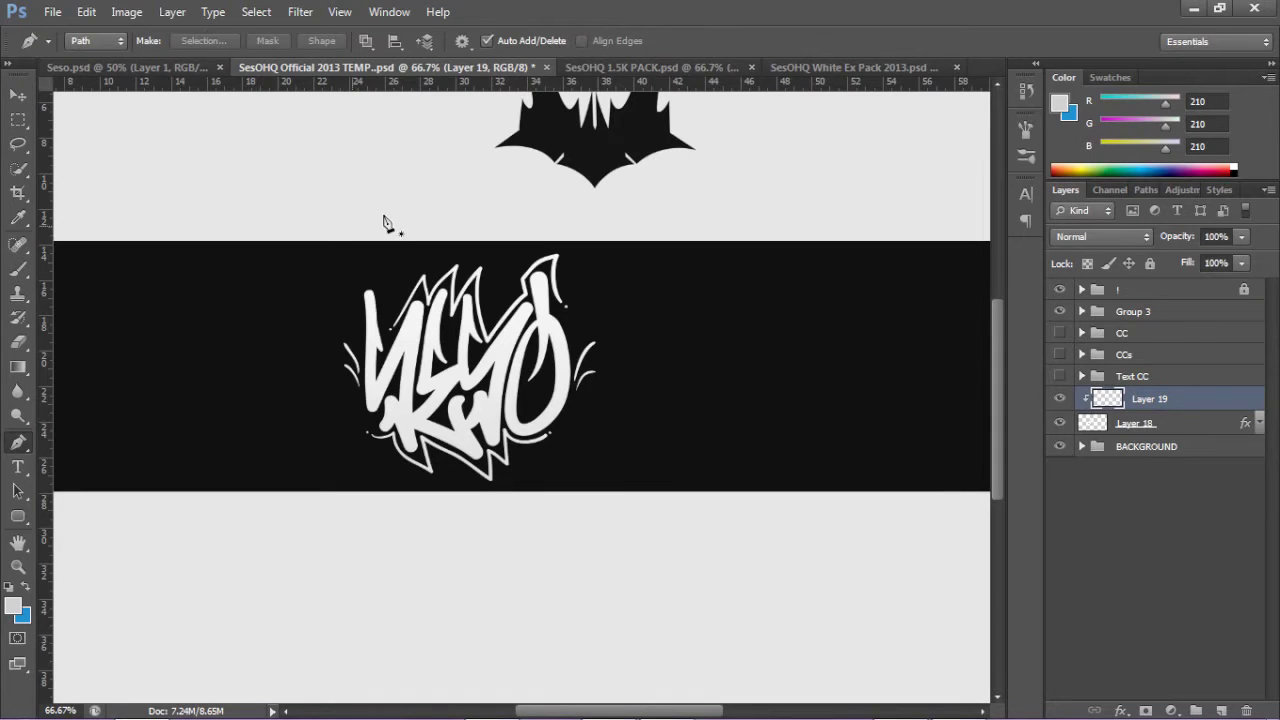
pyautogui.click(27, 586)
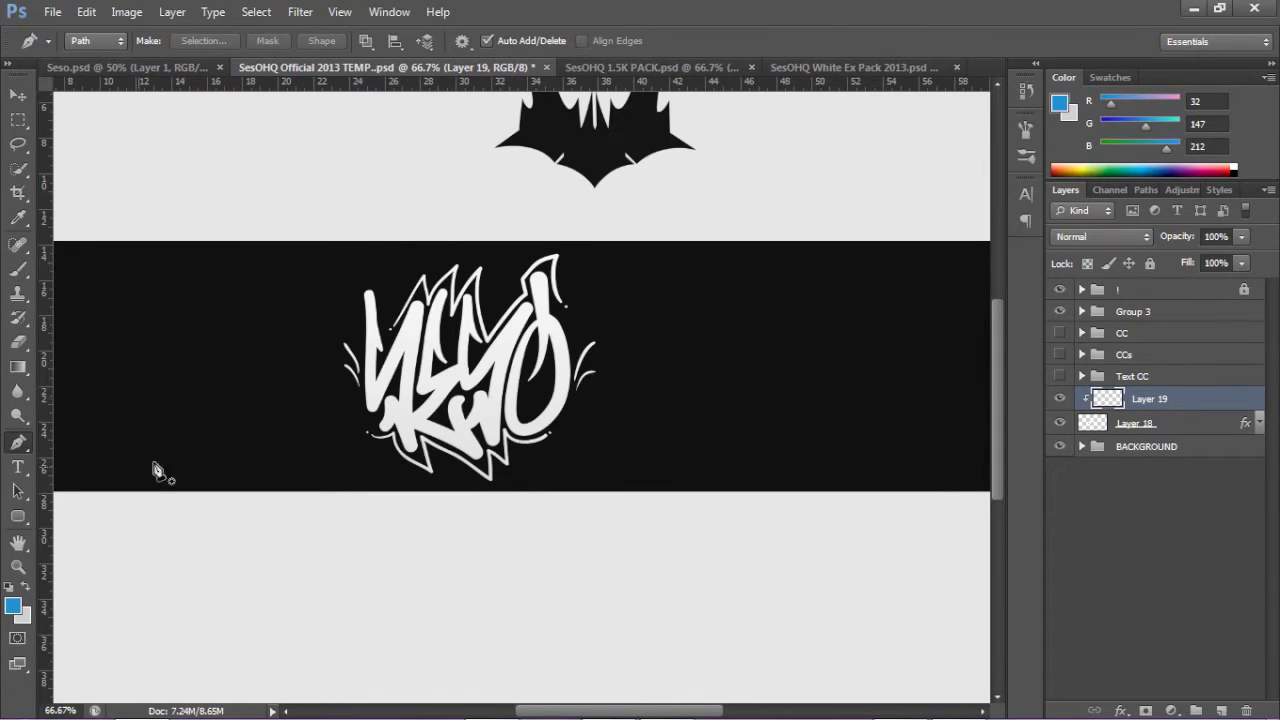
pyautogui.click(596, 246)
pyautogui.moveTo(357, 452); pyautogui.dragTo(350, 501)
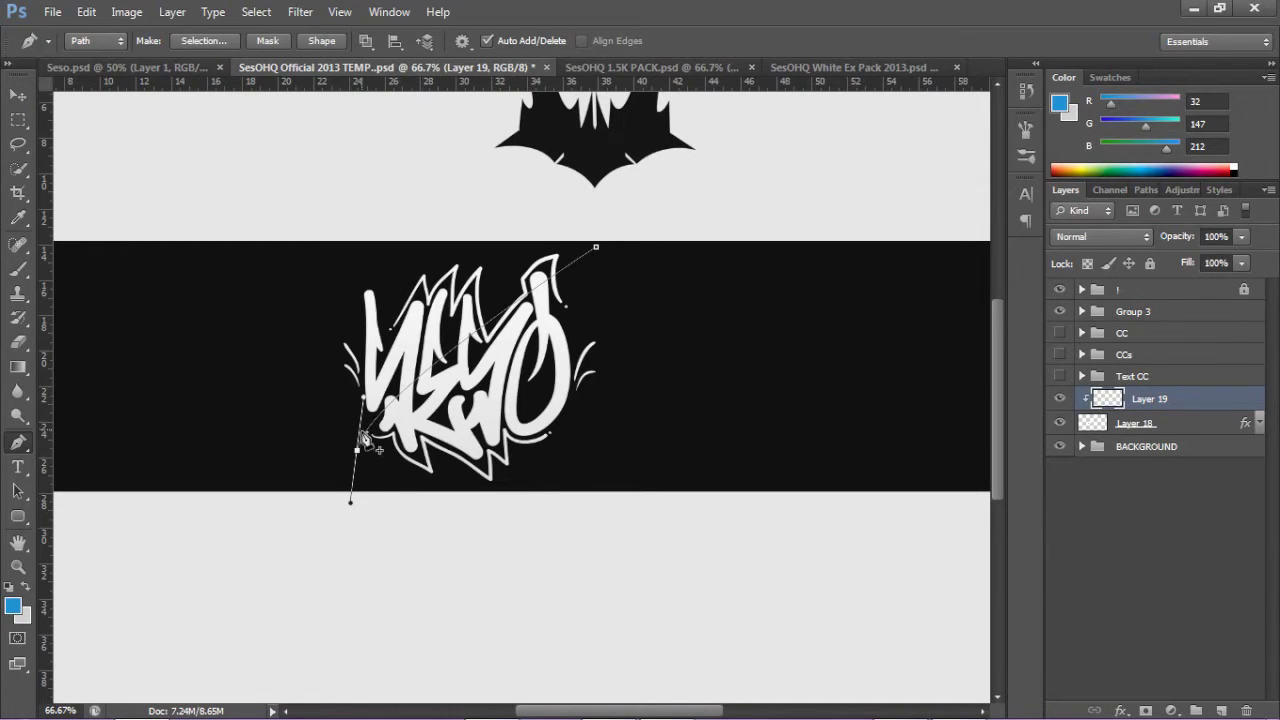
pyautogui.moveTo(357, 450); pyautogui.dragTo(358, 470)
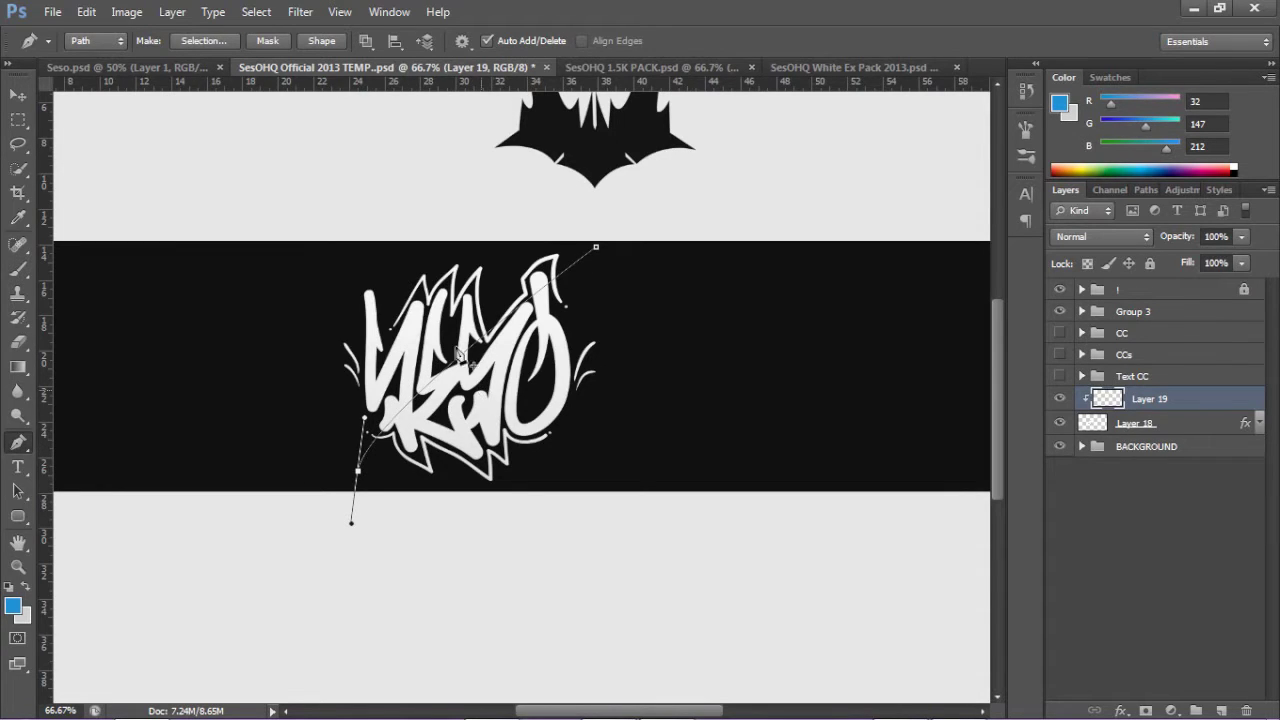
pyautogui.click(285, 328)
pyautogui.click(328, 245)
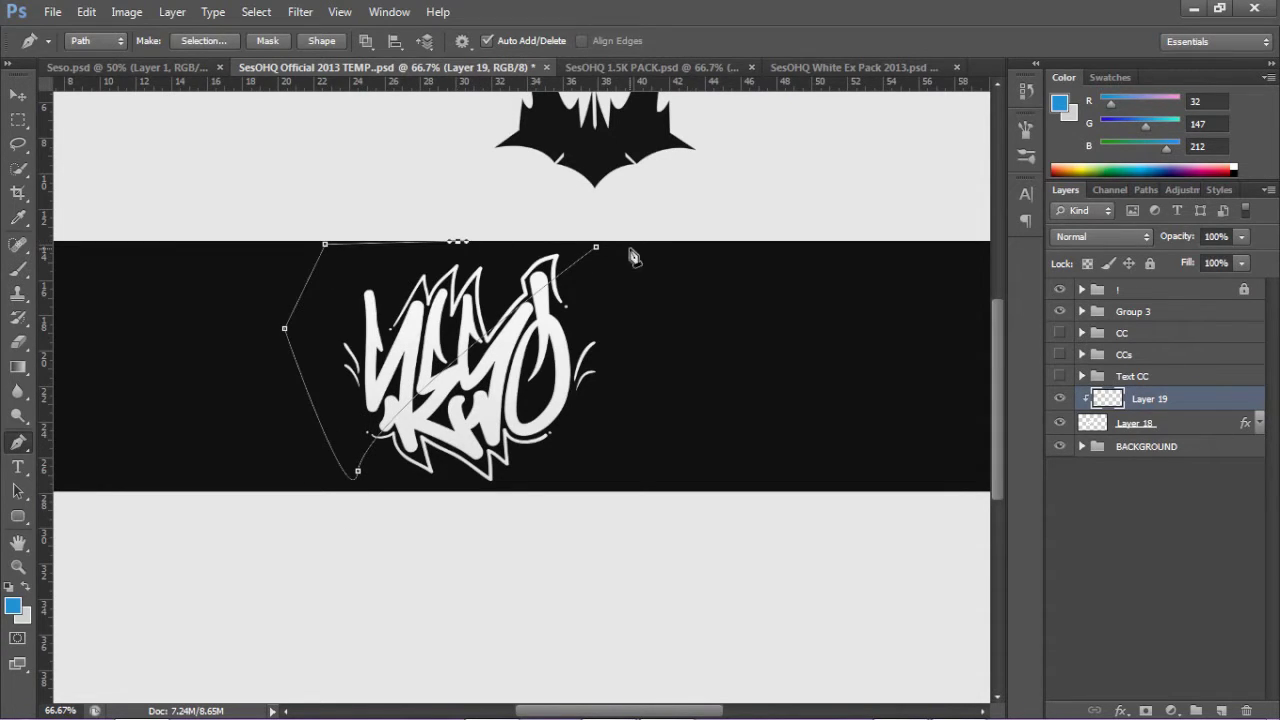
pyautogui.click(597, 247)
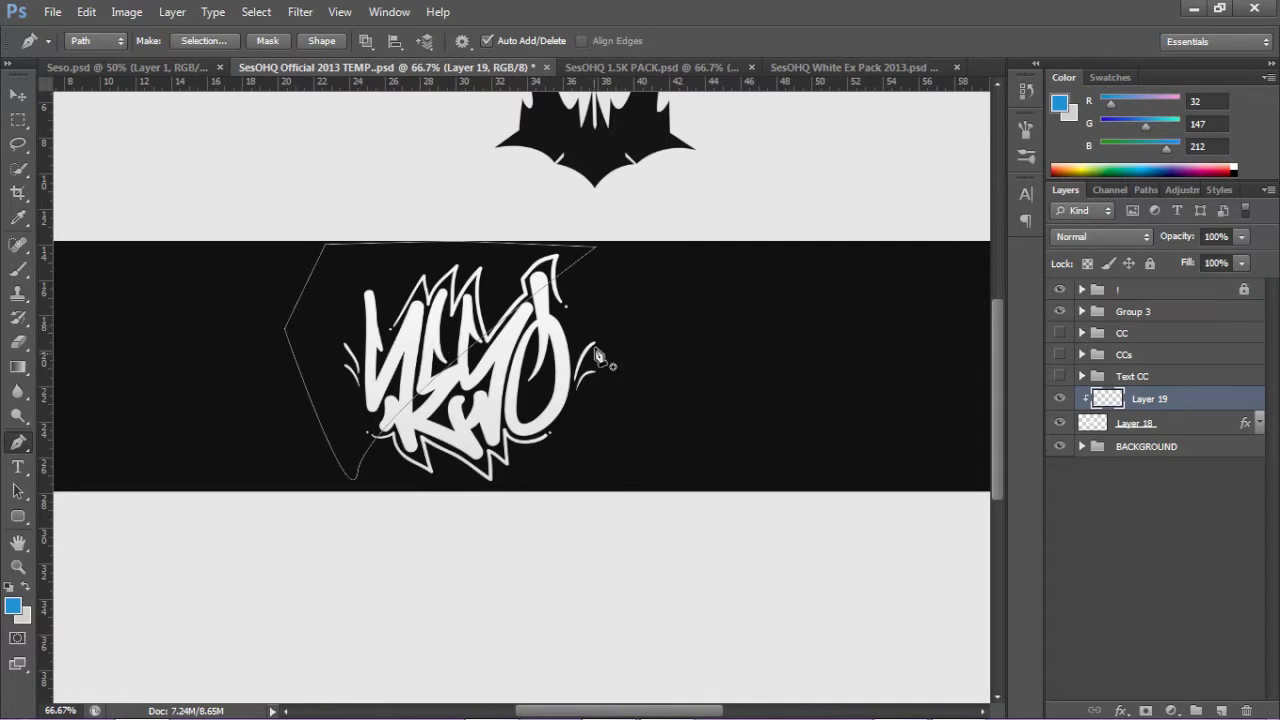
# Step: Fill the path on the clipped layer with the foreground blue, 2093d4, at 100% opacity and delete the path
pyautogui.rightClick(573, 299)
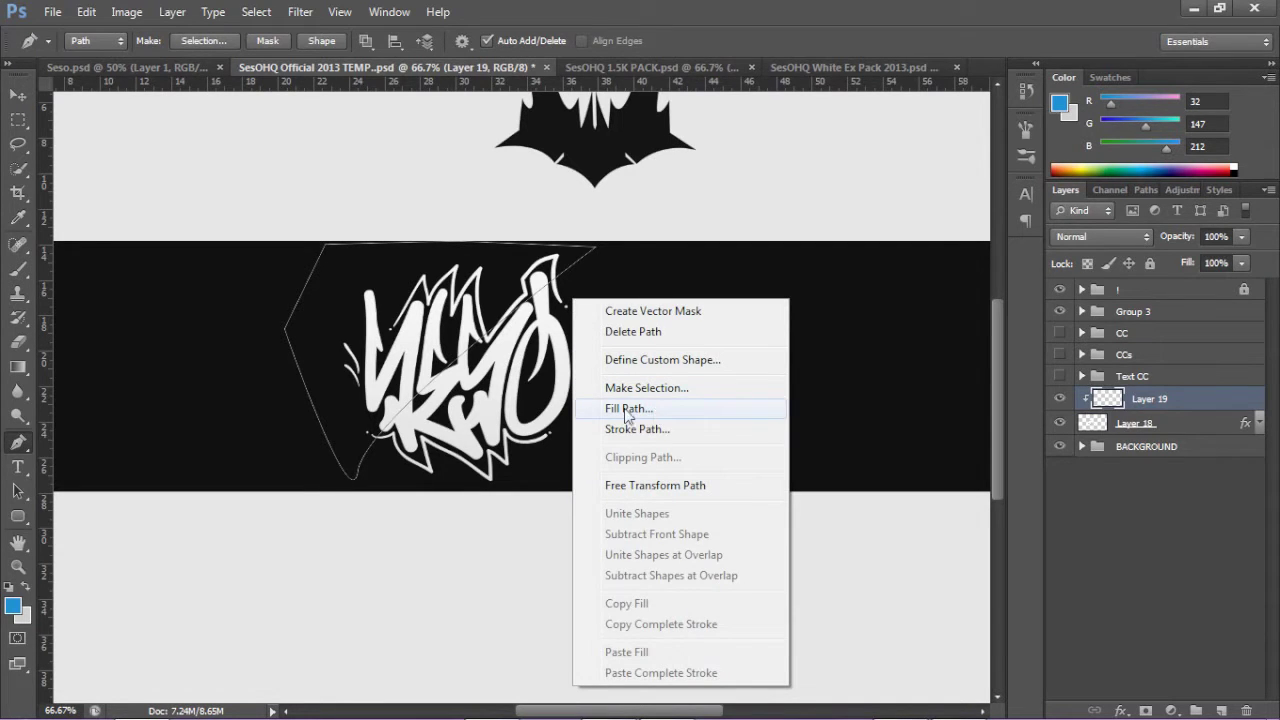
pyautogui.click(660, 407)
pyautogui.click(608, 184)
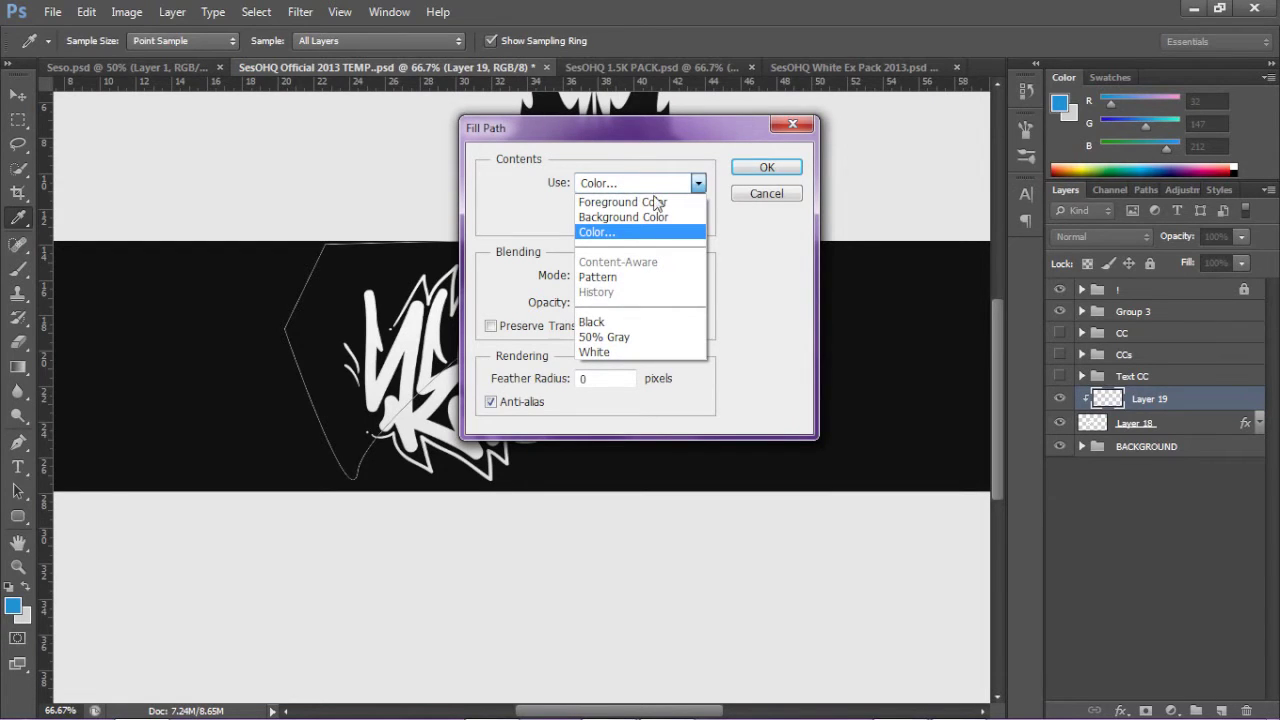
pyautogui.click(604, 233)
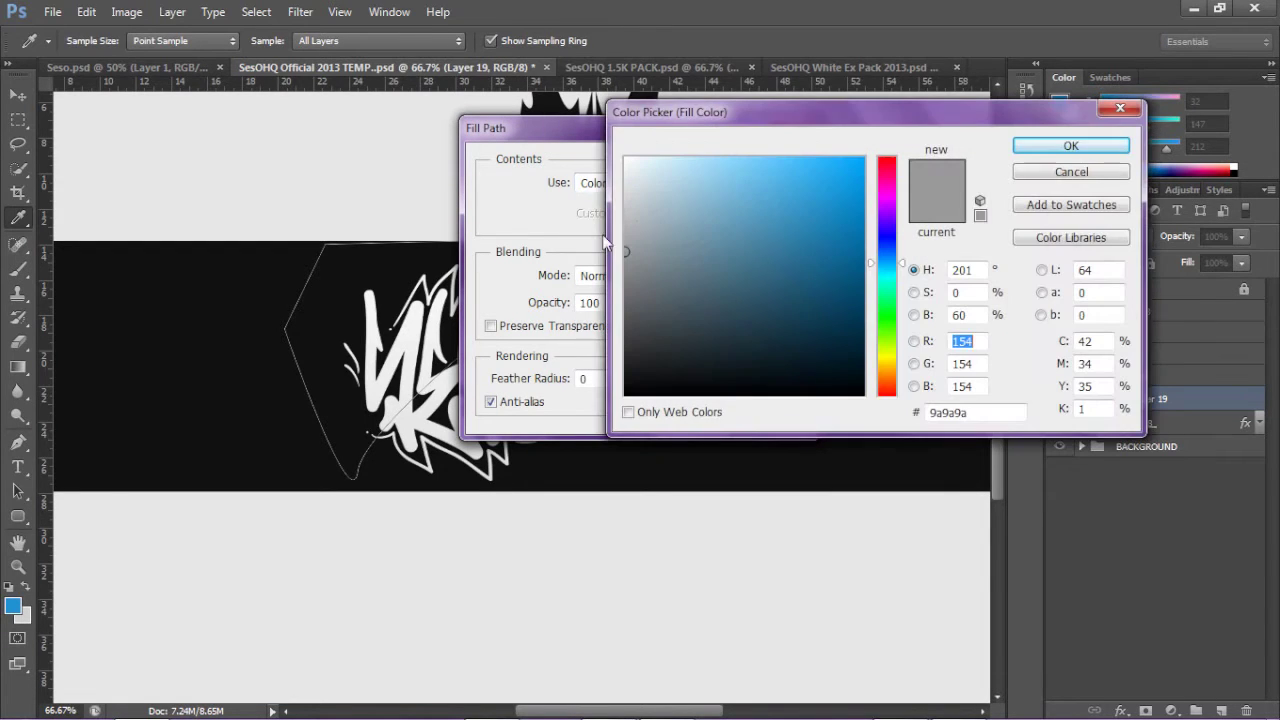
pyautogui.click(18, 601)
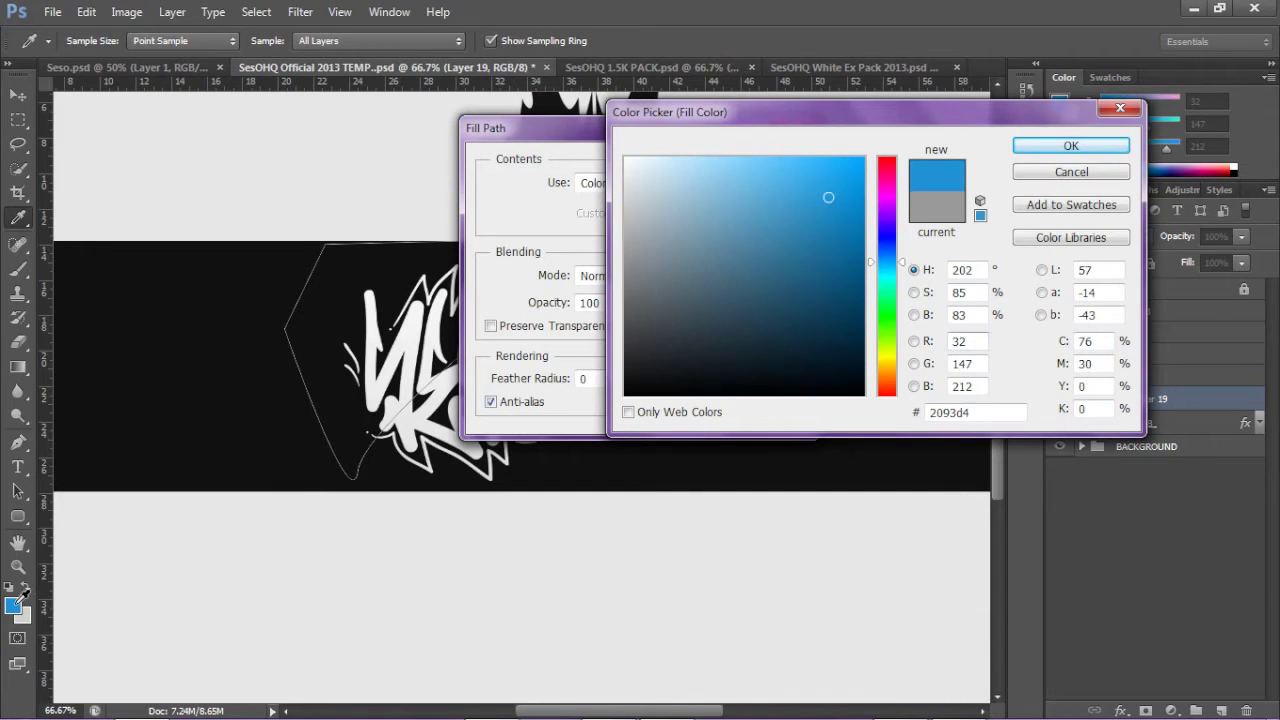
pyautogui.click(1040, 148)
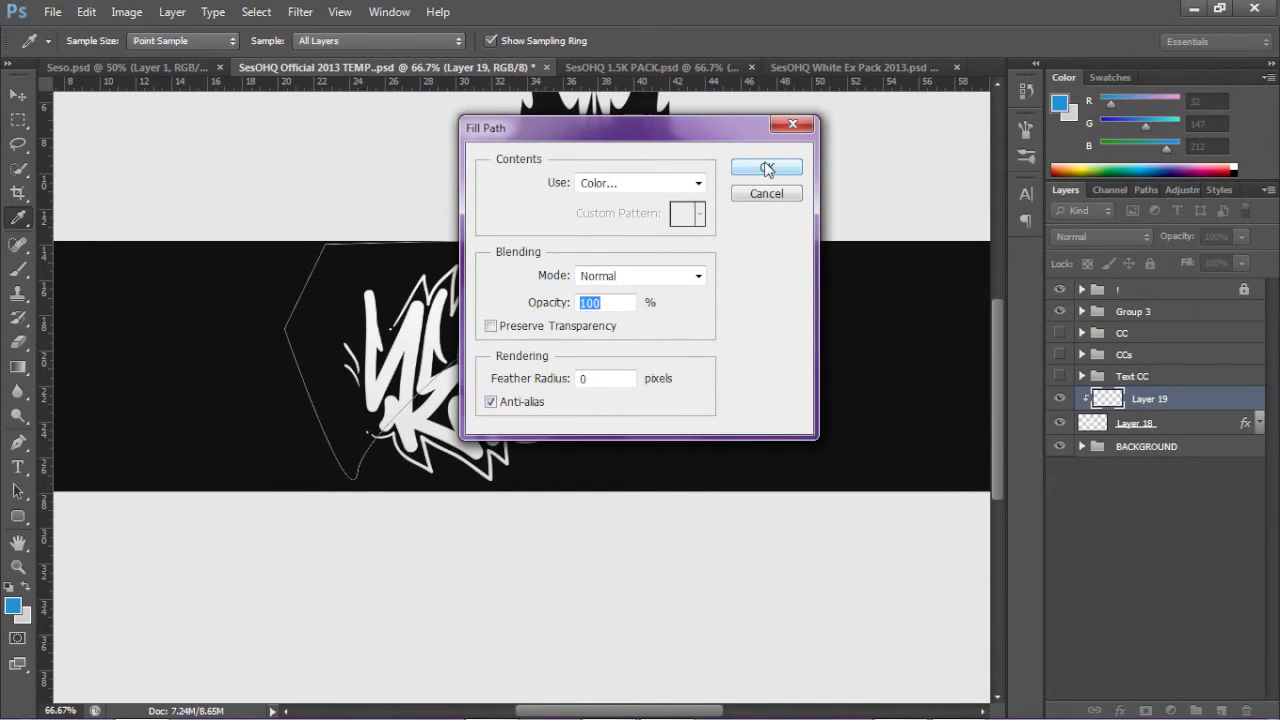
pyautogui.click(766, 164)
pyautogui.rightClick(636, 300)
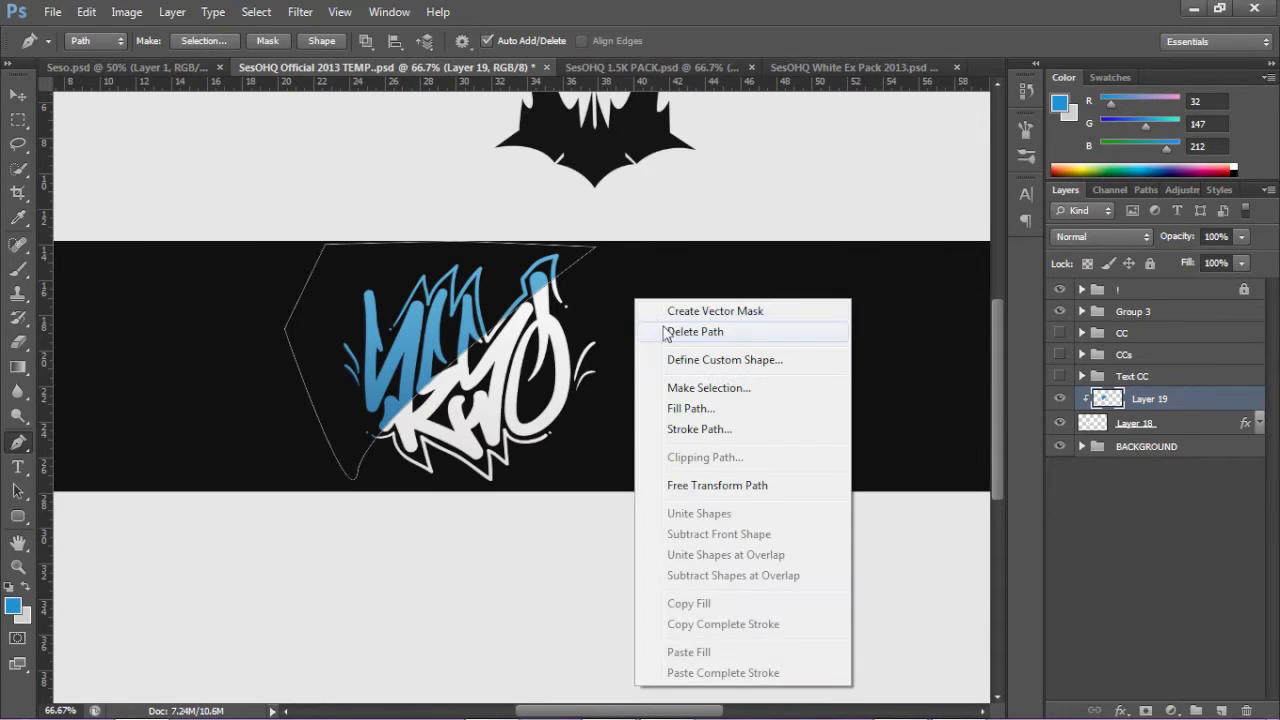
pyautogui.click(668, 333)
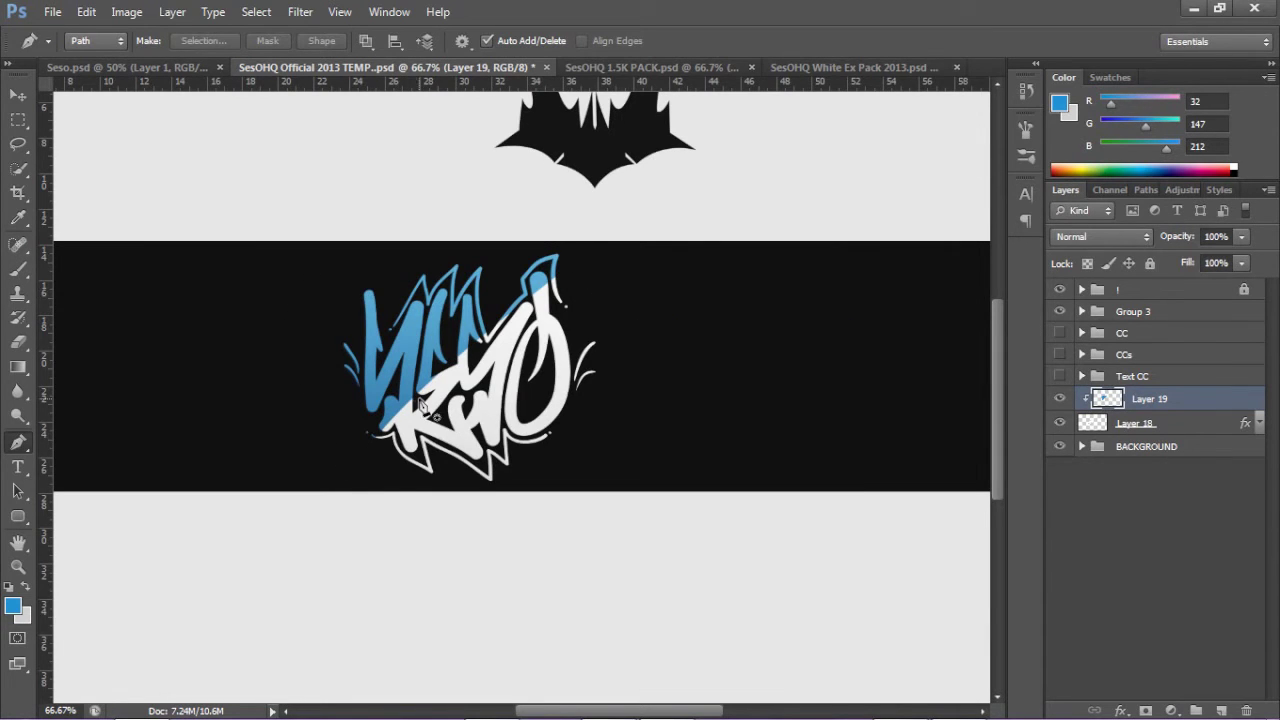
# Step: Release the blue layer's clipping mask to show the full shape, and clip it to the lettering again
pyautogui.rightClick(1130, 400)
pyautogui.click(1058, 297)
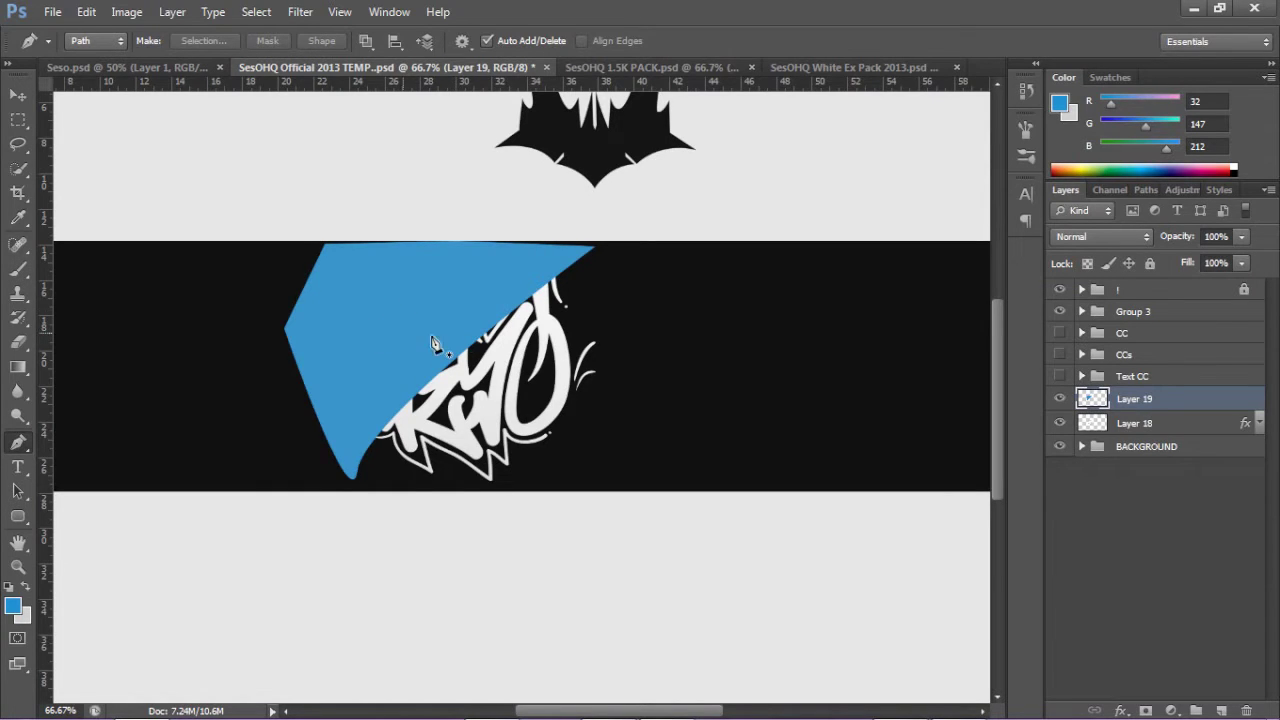
pyautogui.rightClick(1221, 400)
pyautogui.click(1065, 297)
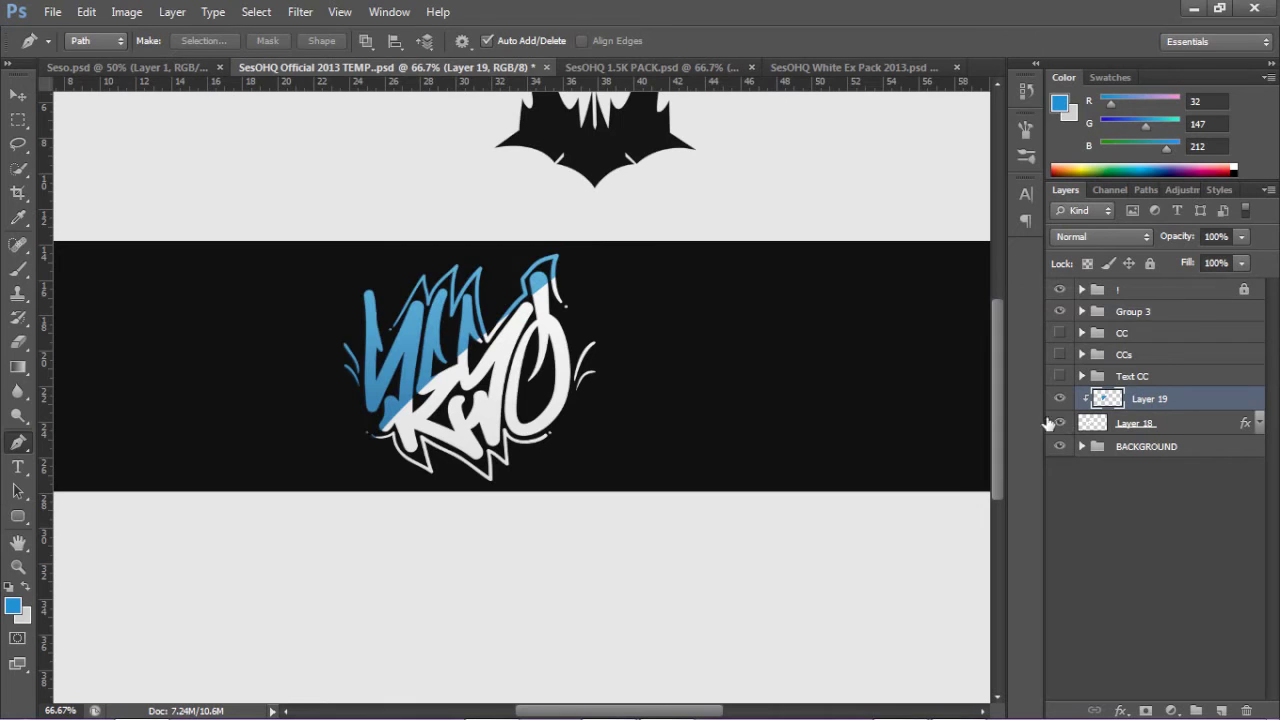
# Step: Add a black 3 px outside Stroke layer style to the blue layer, with opacity set to 85%
pyautogui.press('v')
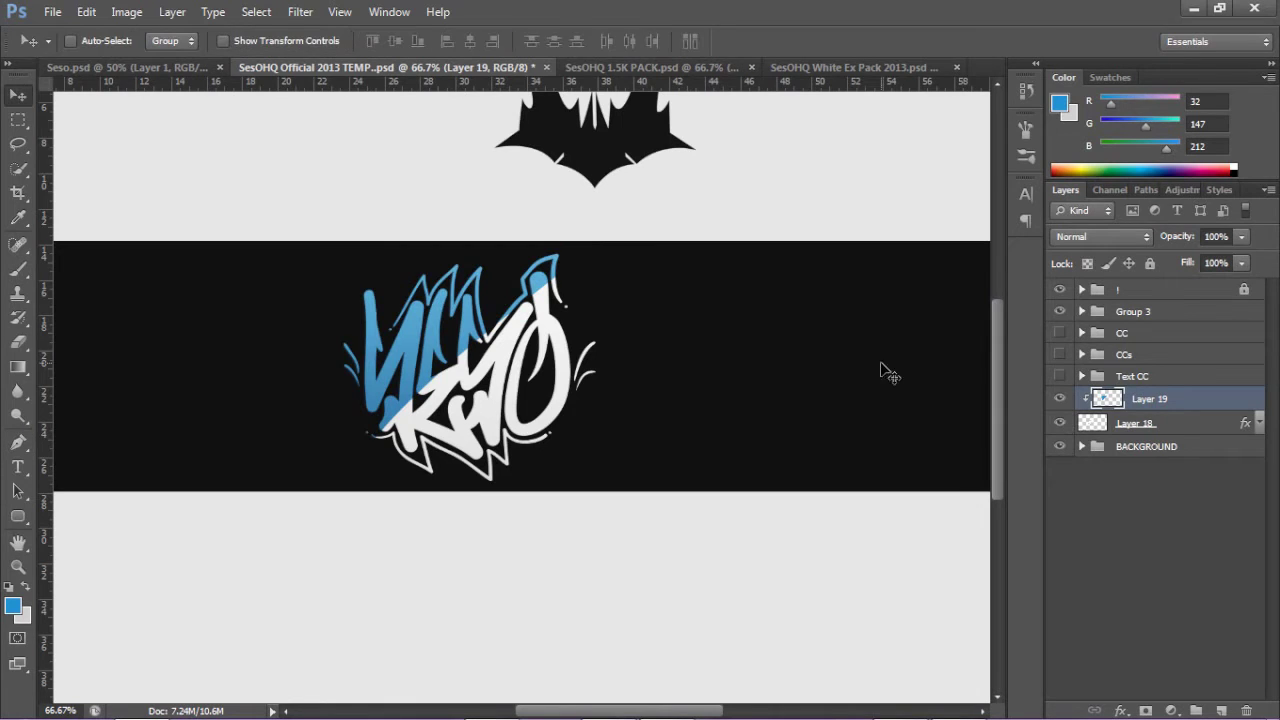
pyautogui.doubleClick(1228, 406)
pyautogui.moveTo(787, 157); pyautogui.dragTo(919, 157)
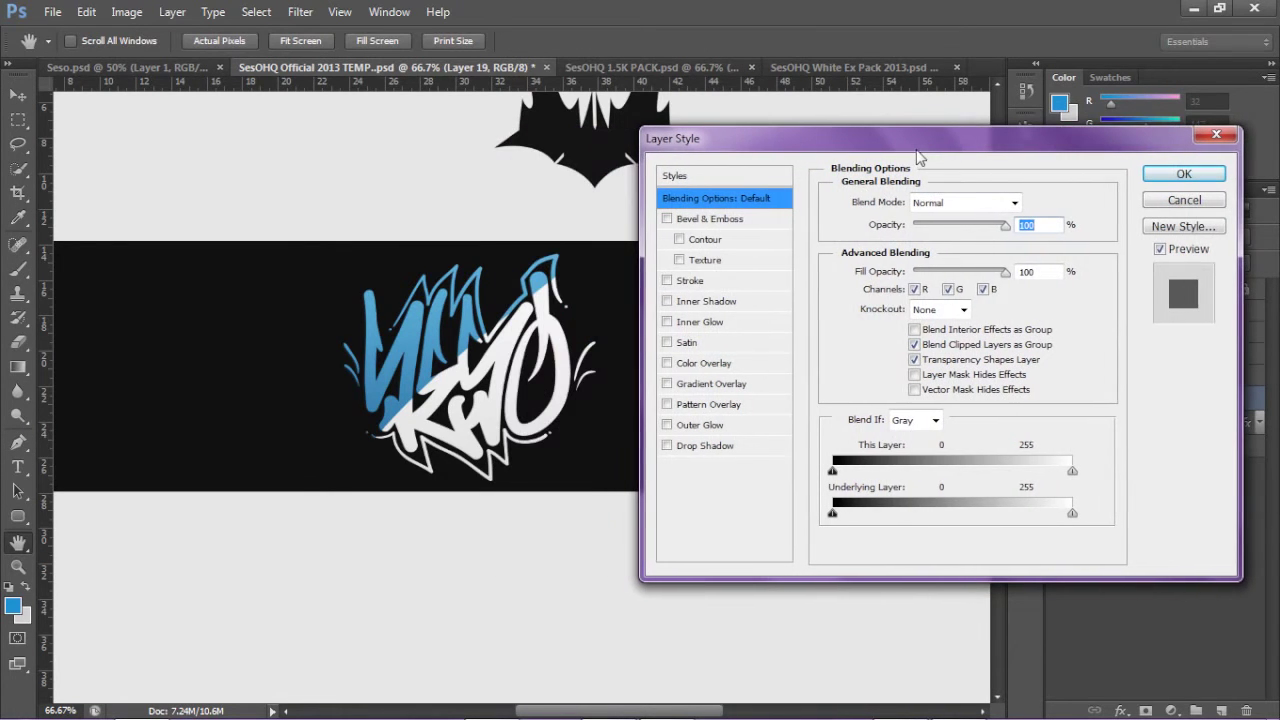
pyautogui.click(689, 281)
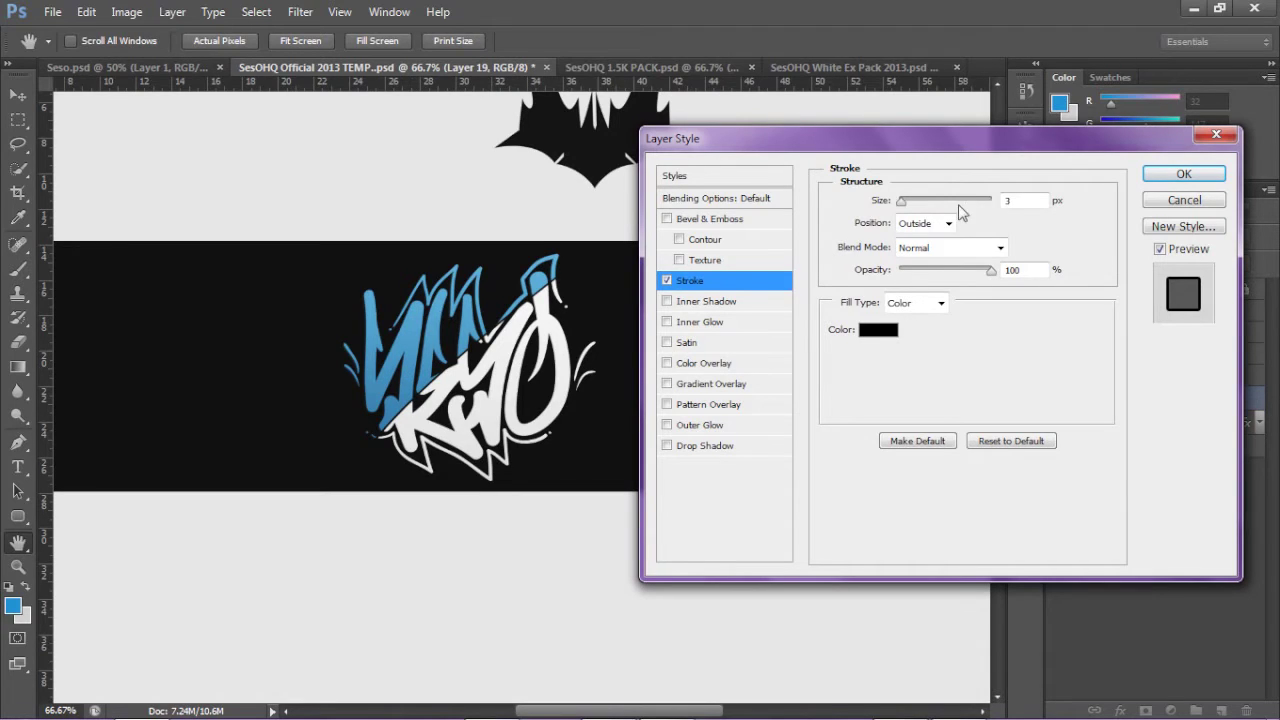
pyautogui.moveTo(968, 277); pyautogui.dragTo(982, 273)
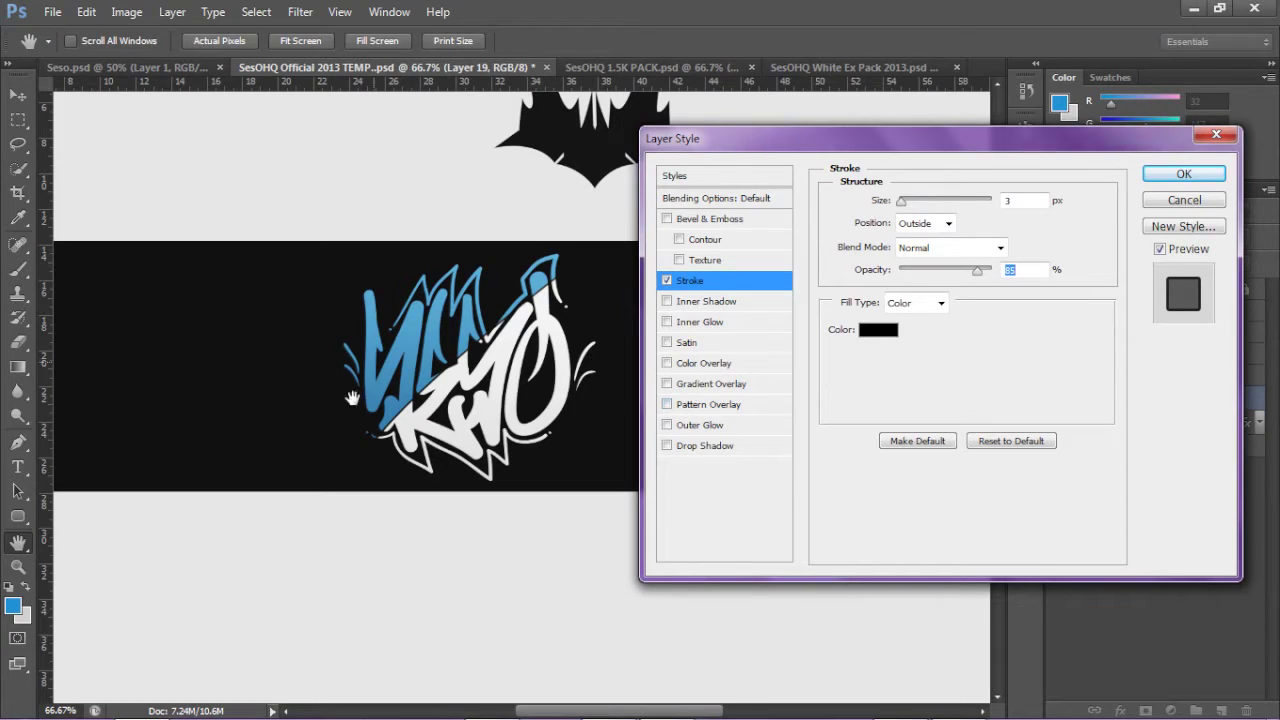
# Step: Add a Pattern Overlay to the blue layer with the black diagonal stepped pattern at 13% opacity
pyautogui.click(712, 401)
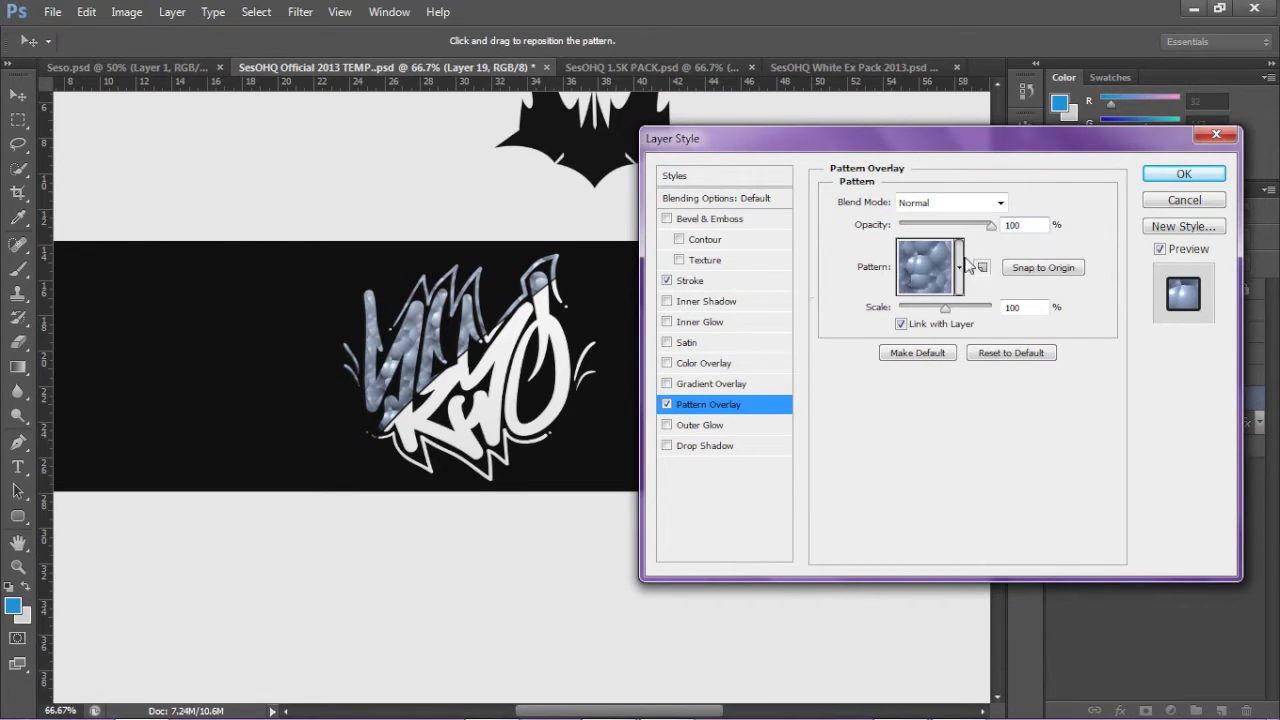
pyautogui.click(958, 266)
pyautogui.scroll(3, 900, 370)
pyautogui.click(838, 323)
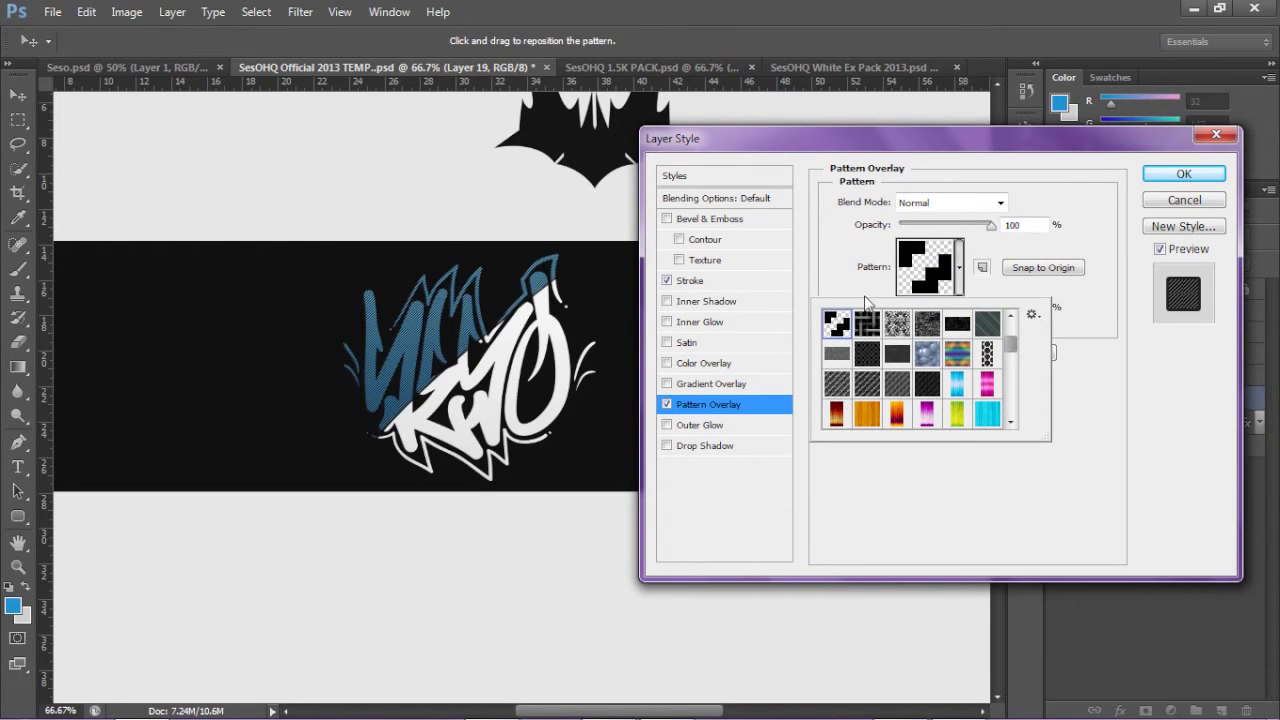
pyautogui.click(918, 225)
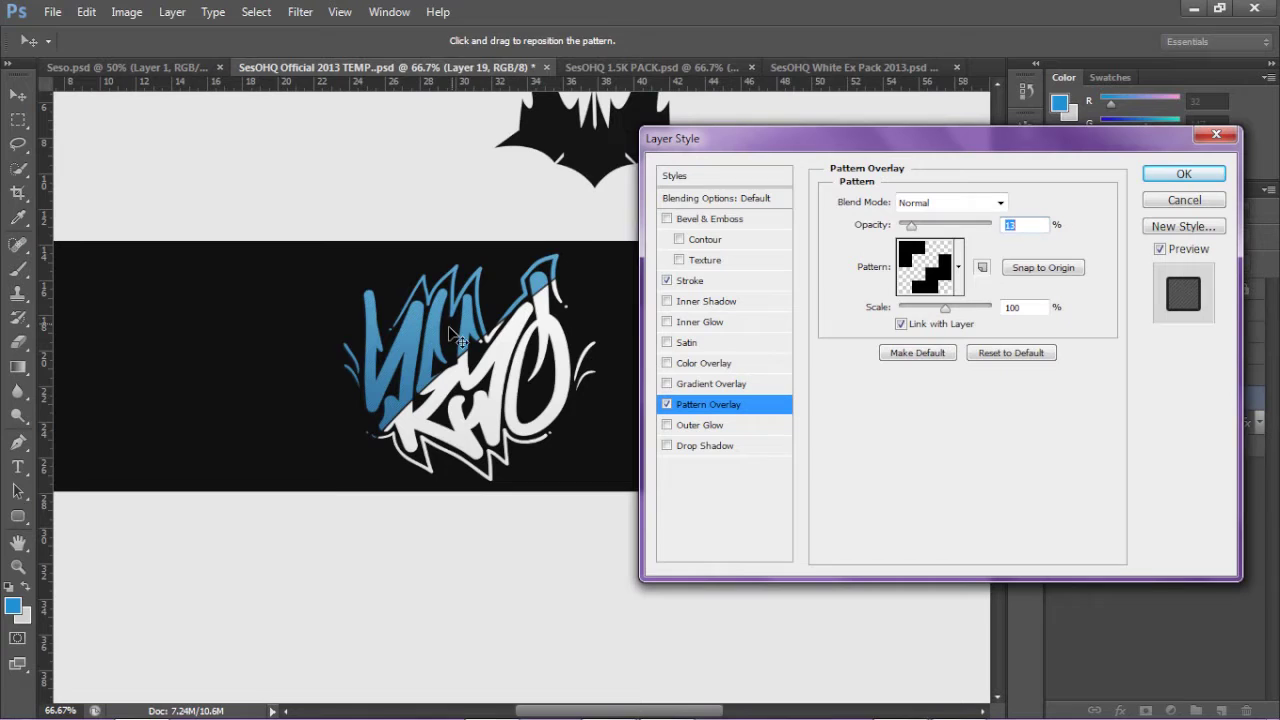
# Step: Apply the pattern overlay and add a new empty layer above the blue layer, clipped to the lettering
pyautogui.click(1181, 174)
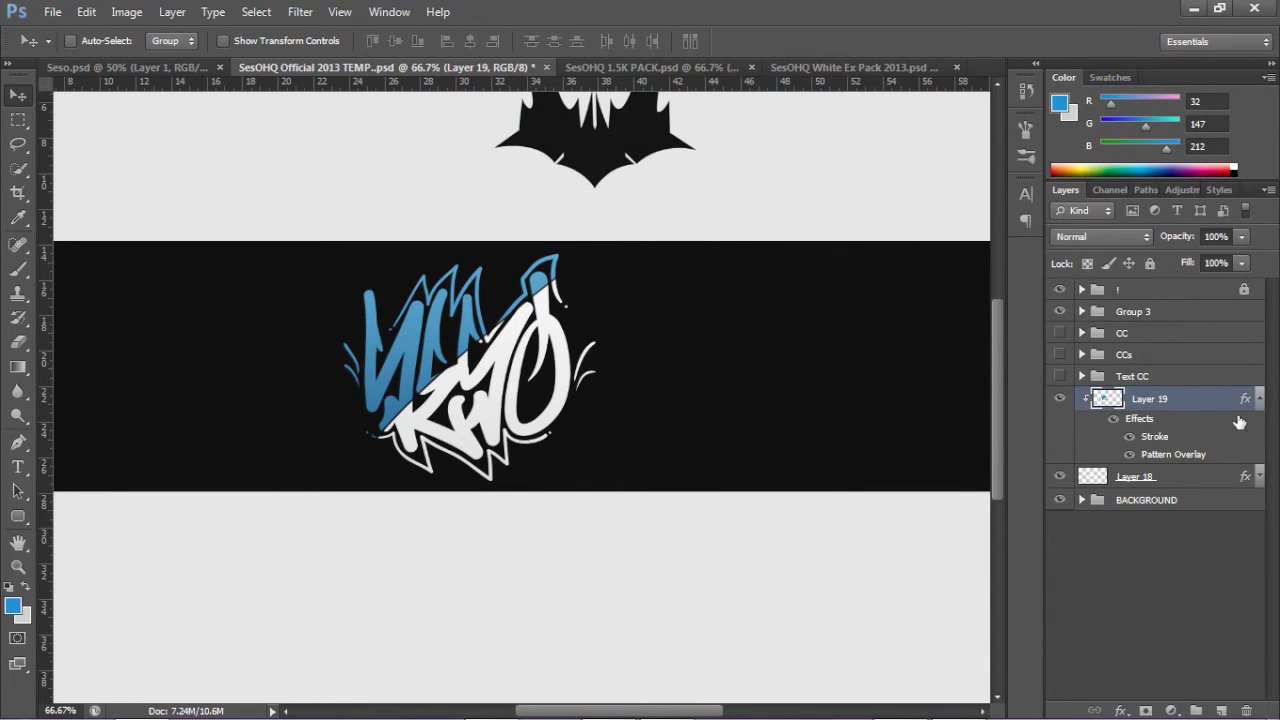
pyautogui.click(1084, 398)
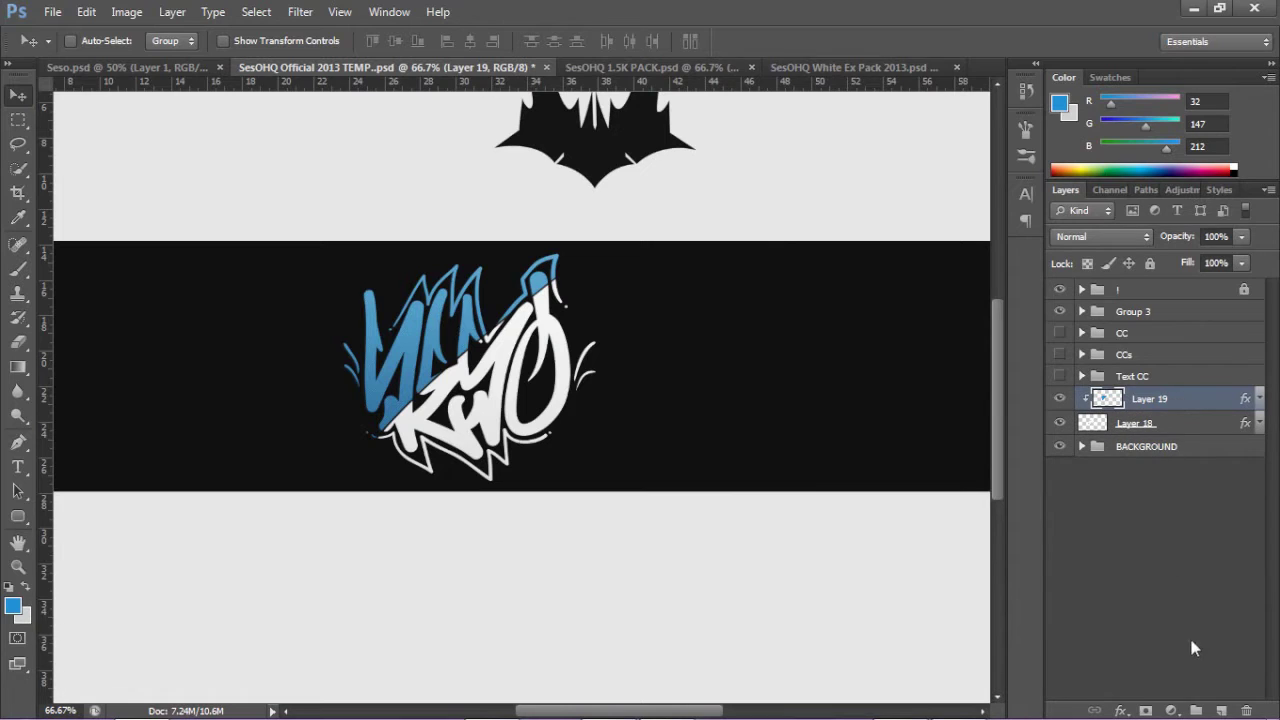
pyautogui.click(1214, 704)
pyautogui.rightClick(1177, 405)
# Step: Hide and show the two topmost groups to compare the banner with and without them
pyautogui.click(1055, 298)
pyautogui.click(1058, 292)
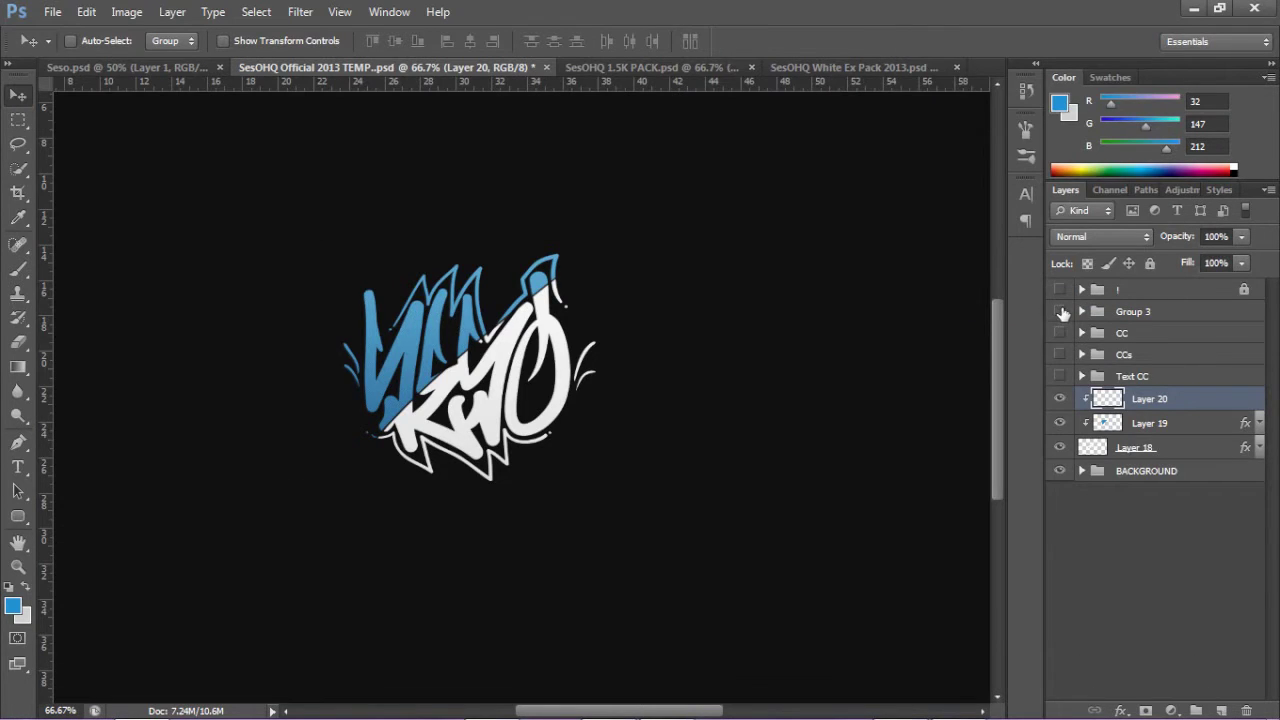
pyautogui.click(1060, 311)
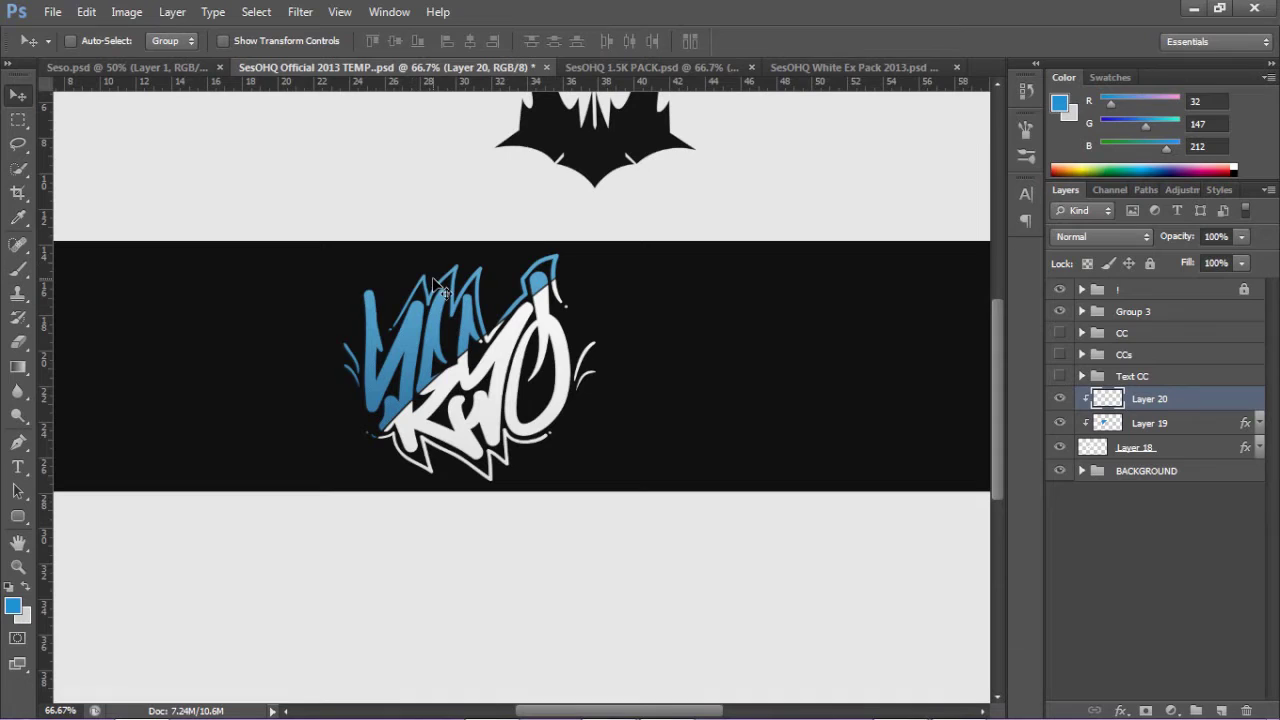
# Step: Replace the current brushes with the Eraah BEST Brushes set and choose the 574 px splatter brush
pyautogui.press('b')
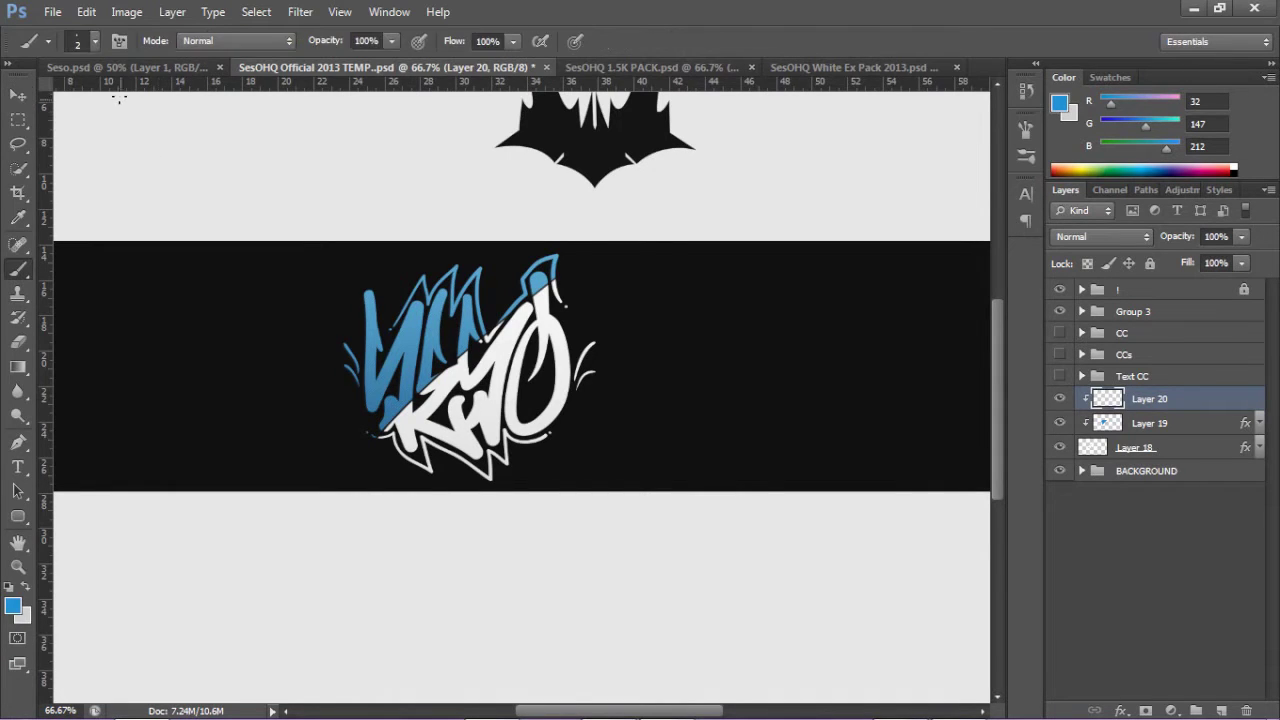
pyautogui.click(100, 42)
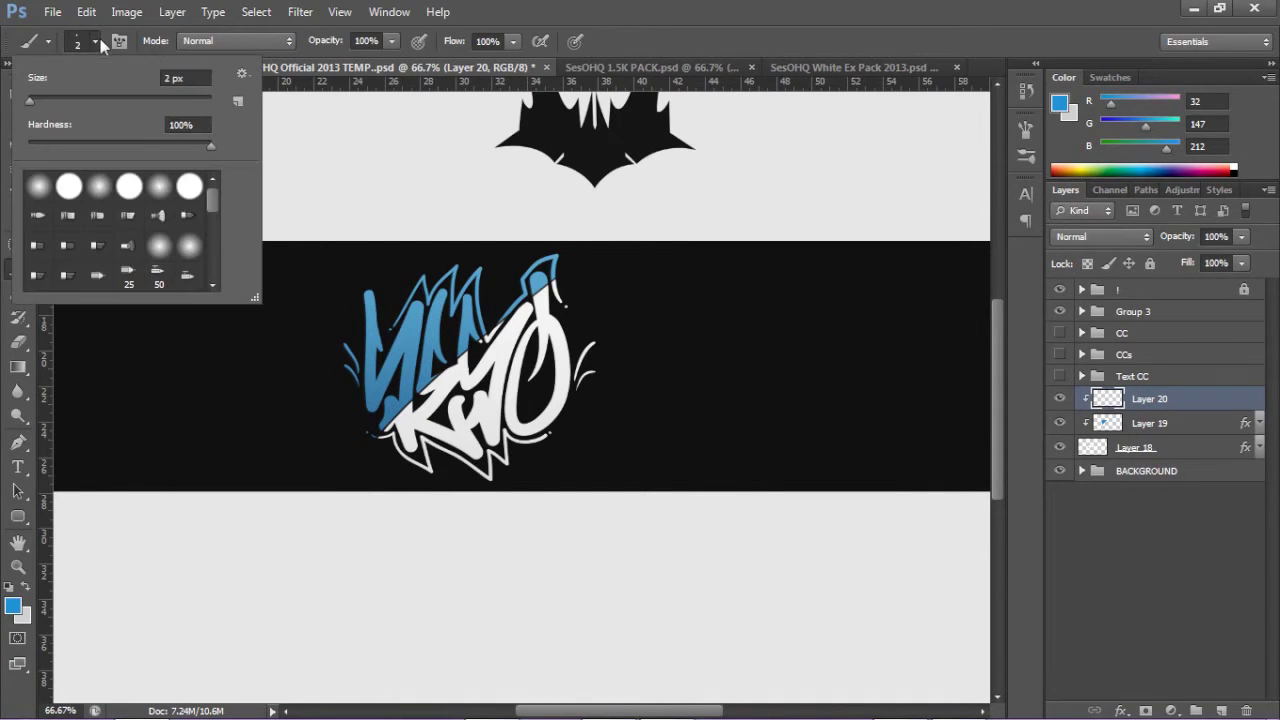
pyautogui.click(241, 75)
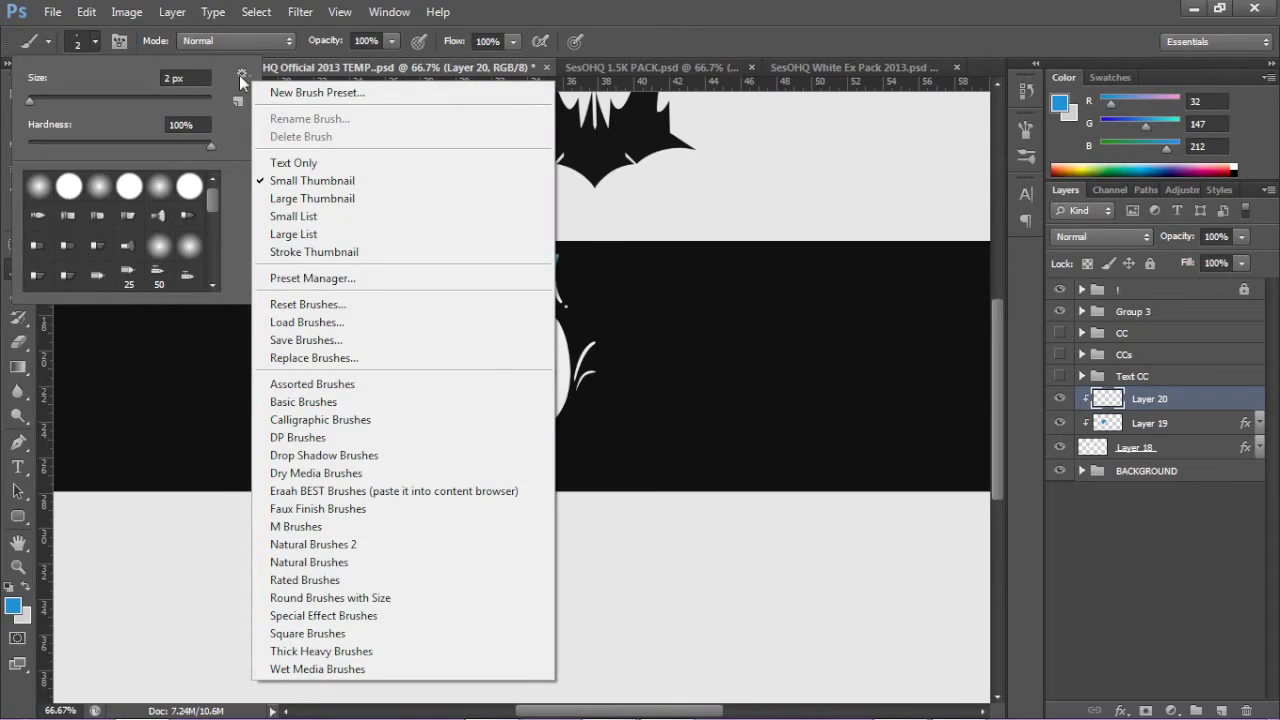
pyautogui.click(321, 490)
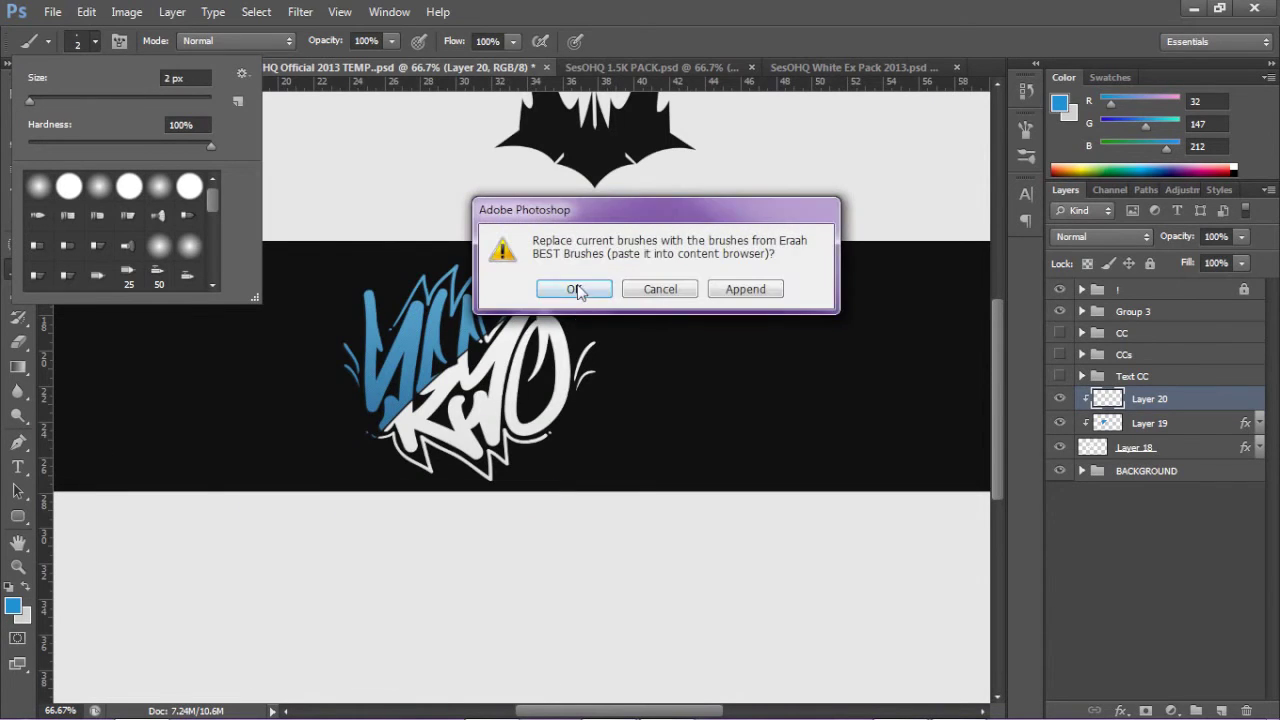
pyautogui.click(576, 288)
pyautogui.moveTo(208, 192); pyautogui.dragTo(209, 202)
pyautogui.click(191, 261)
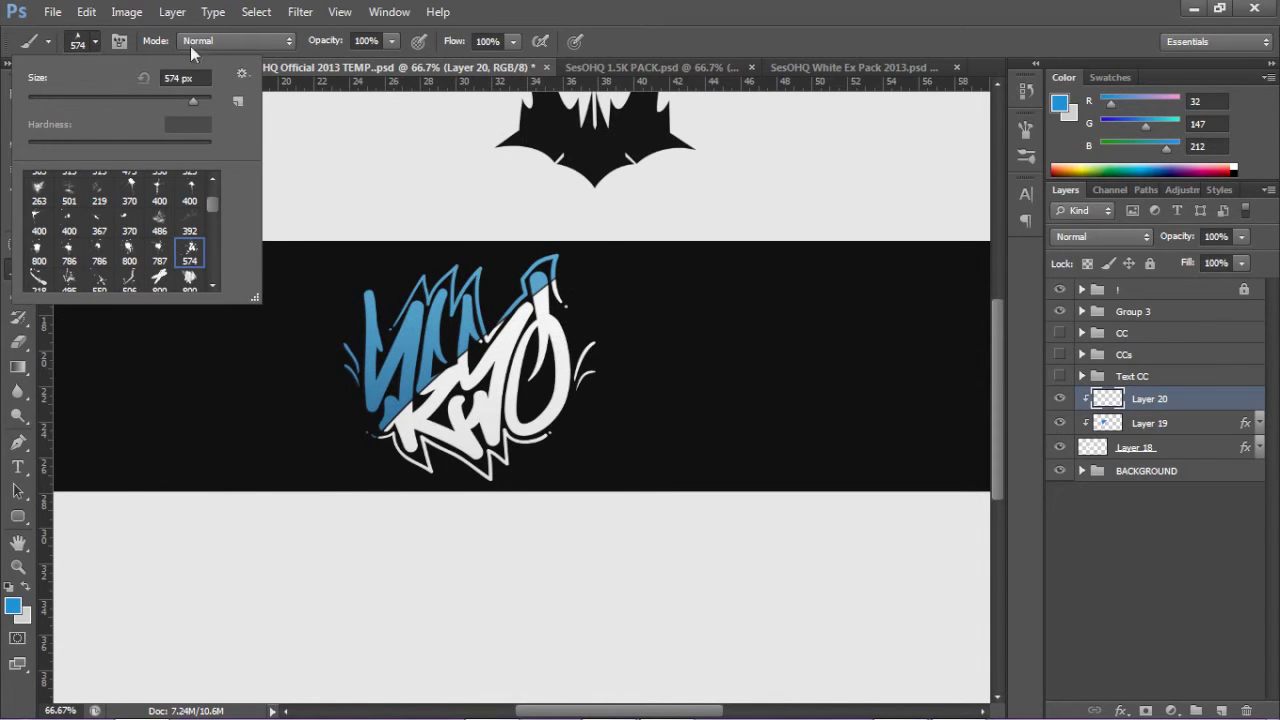
# Step: Set the foreground colour to dark grey 141414 and paint splatters across the lettering on the new clipped layer
pyautogui.click(12, 605)
pyautogui.moveTo(326, 437); pyautogui.dragTo(495, 375)
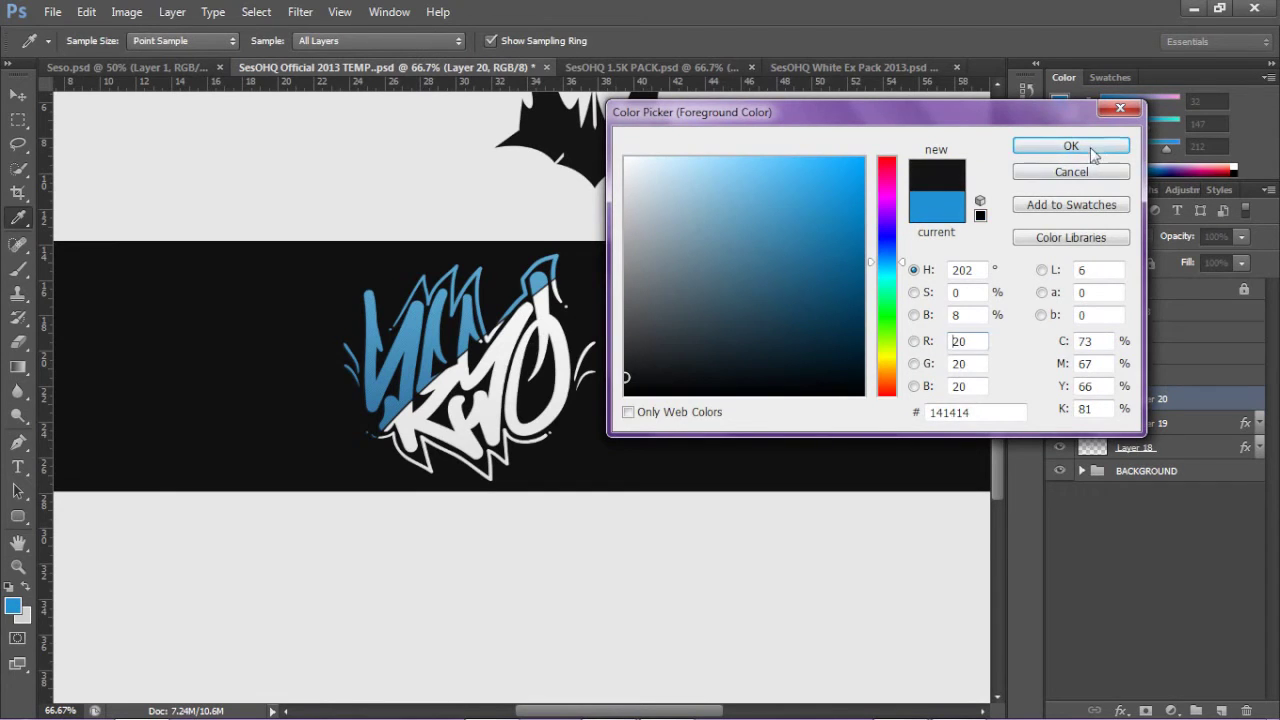
pyautogui.click(1095, 146)
pyautogui.moveTo(460, 270)
pyautogui.mouseDown()
pyautogui.moveTo(400, 200)
pyautogui.moveTo(540, 150)
pyautogui.mouseUp()
pyautogui.click(488, 465)
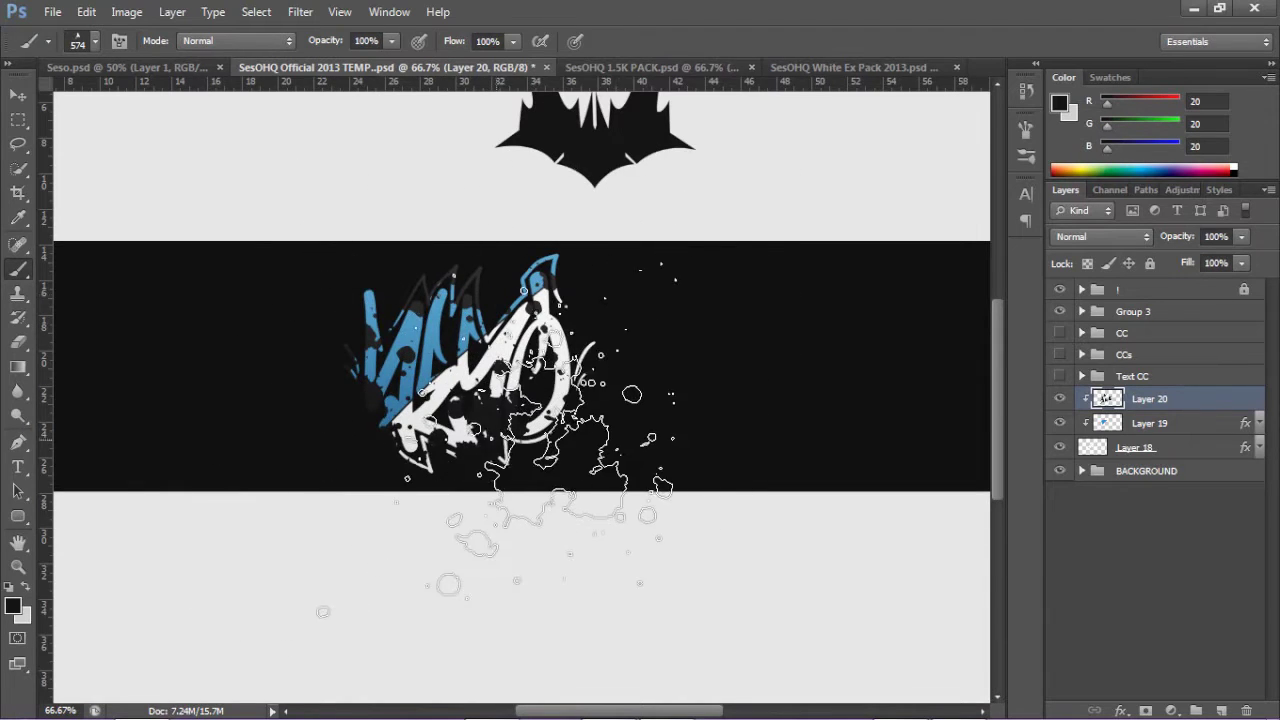
# Step: Lower the splatter layer's opacity to 26%
pyautogui.press('v')
pyautogui.click(1241, 237)
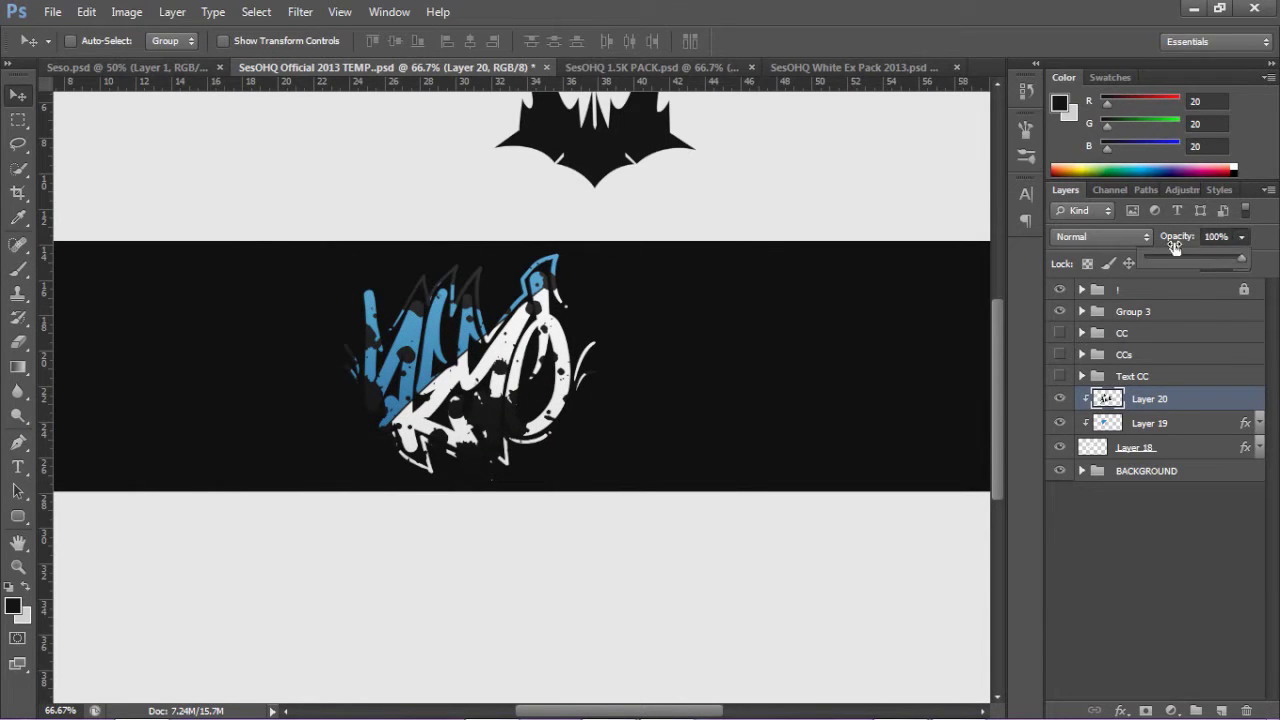
pyautogui.moveTo(1196, 255); pyautogui.dragTo(1188, 255)
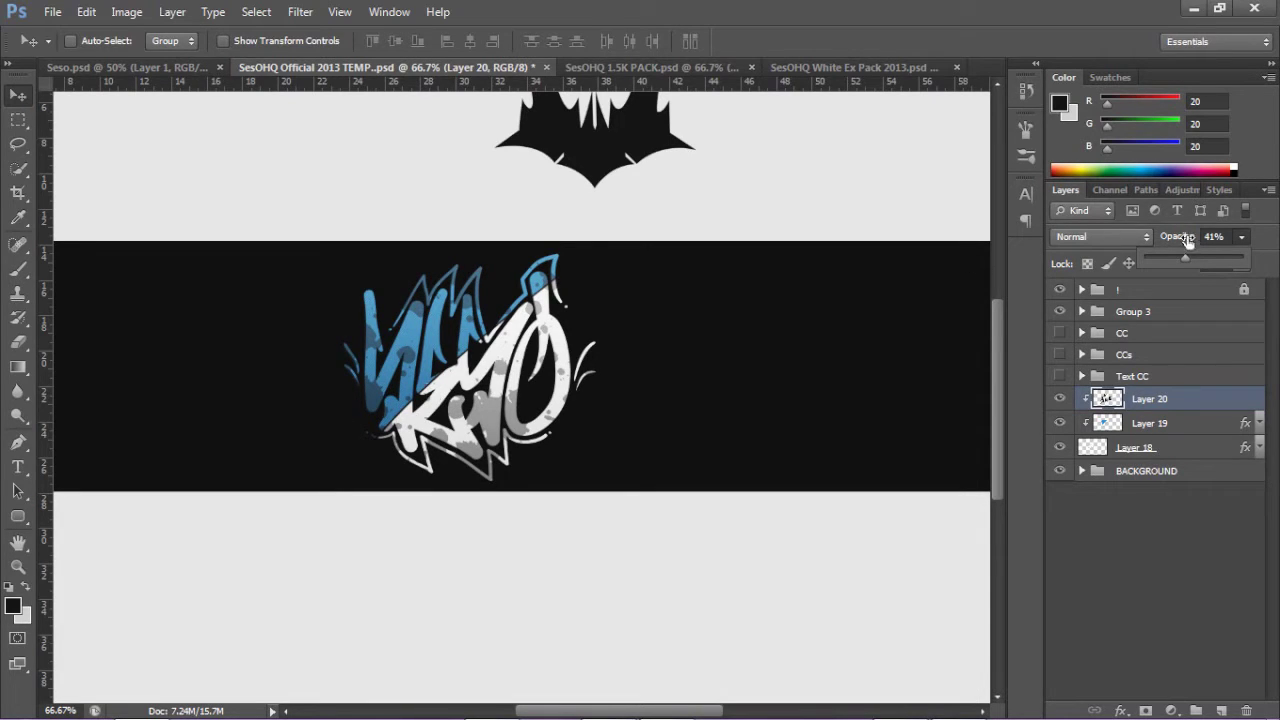
pyautogui.moveTo(1173, 255); pyautogui.dragTo(1171, 255)
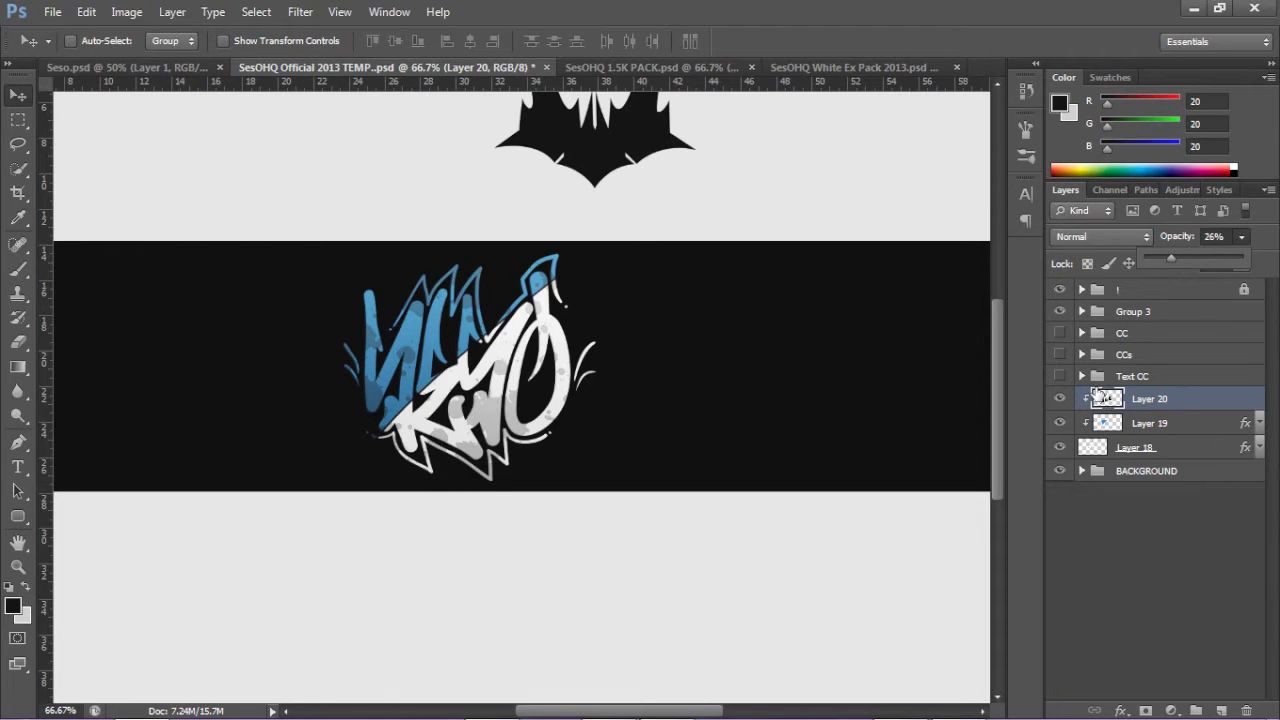
pyautogui.click(1168, 402)
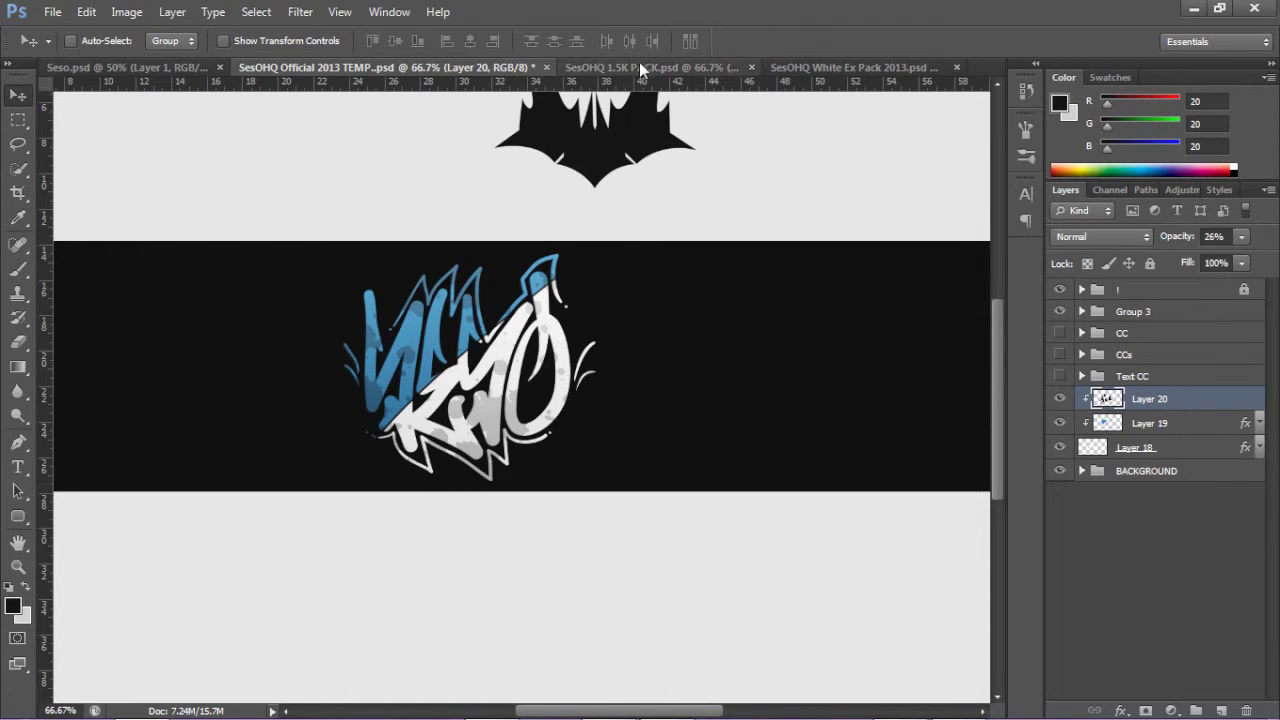
# Step: Copy the SesO Grunges 5 texture from the Older Grunges group of SesOHQ 1.5K PACK.psd onto the banner lettering
pyautogui.hotkey('ctrl', 'Tab')
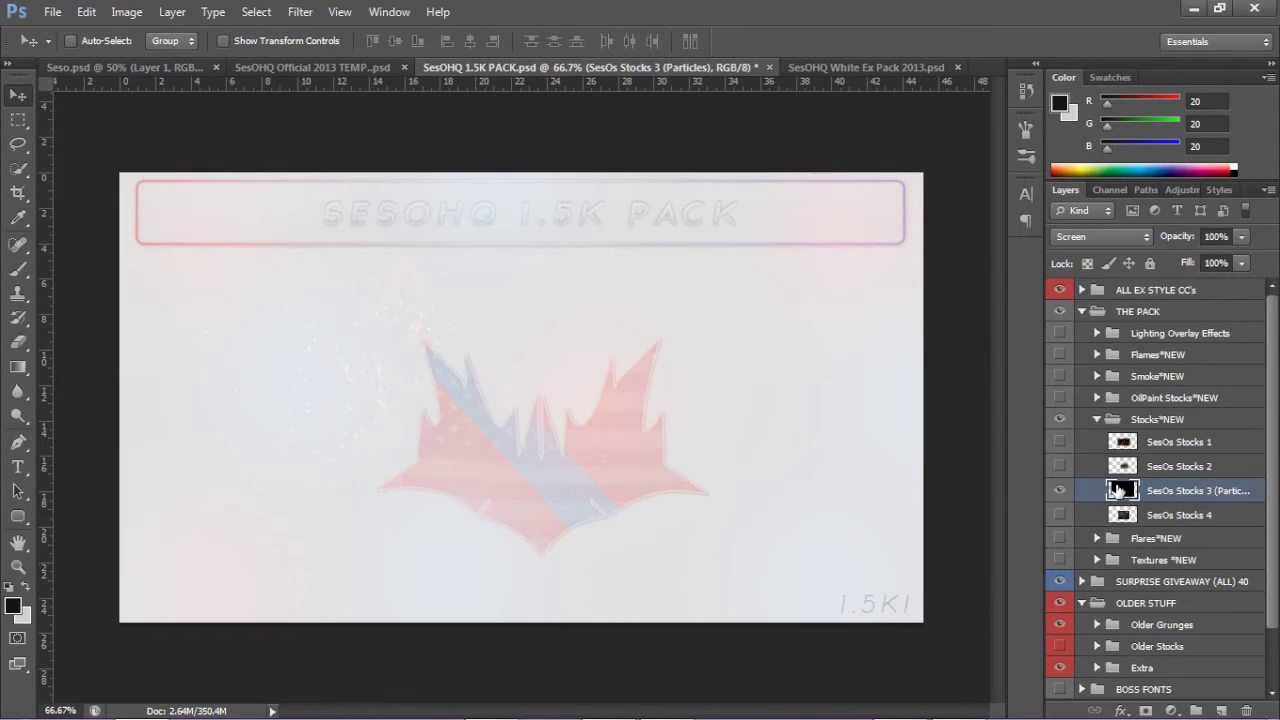
pyautogui.click(1097, 420)
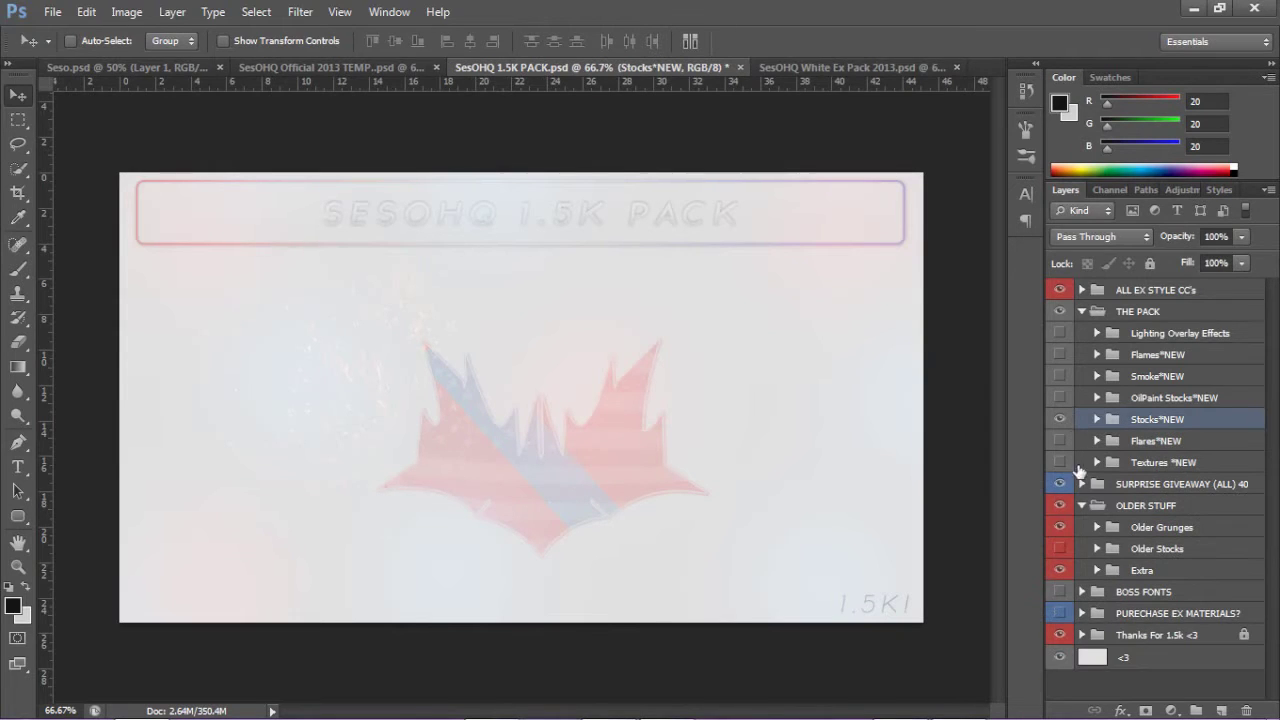
pyautogui.click(1097, 527)
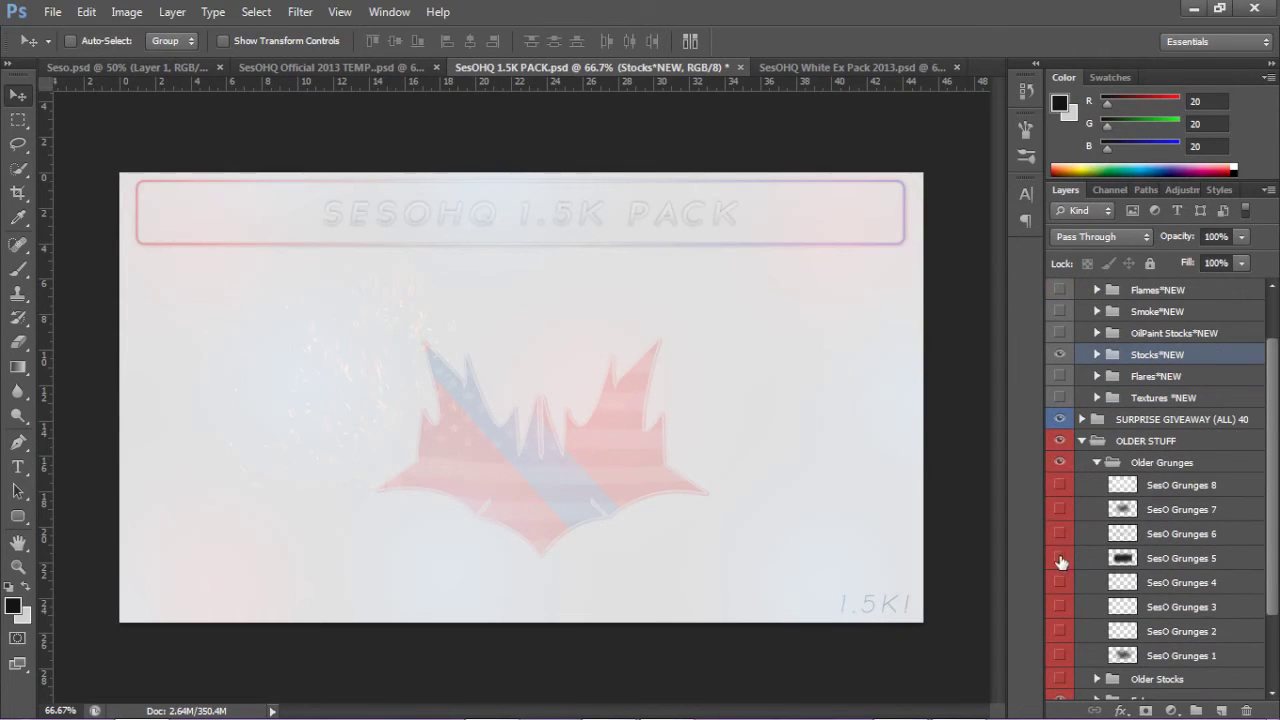
pyautogui.click(1172, 557)
pyautogui.moveTo(557, 371); pyautogui.dragTo(517, 325)
# Step: Clip the SesO Grunges 5 layer to the lettering and shift the texture within it
pyautogui.rightClick(1232, 405)
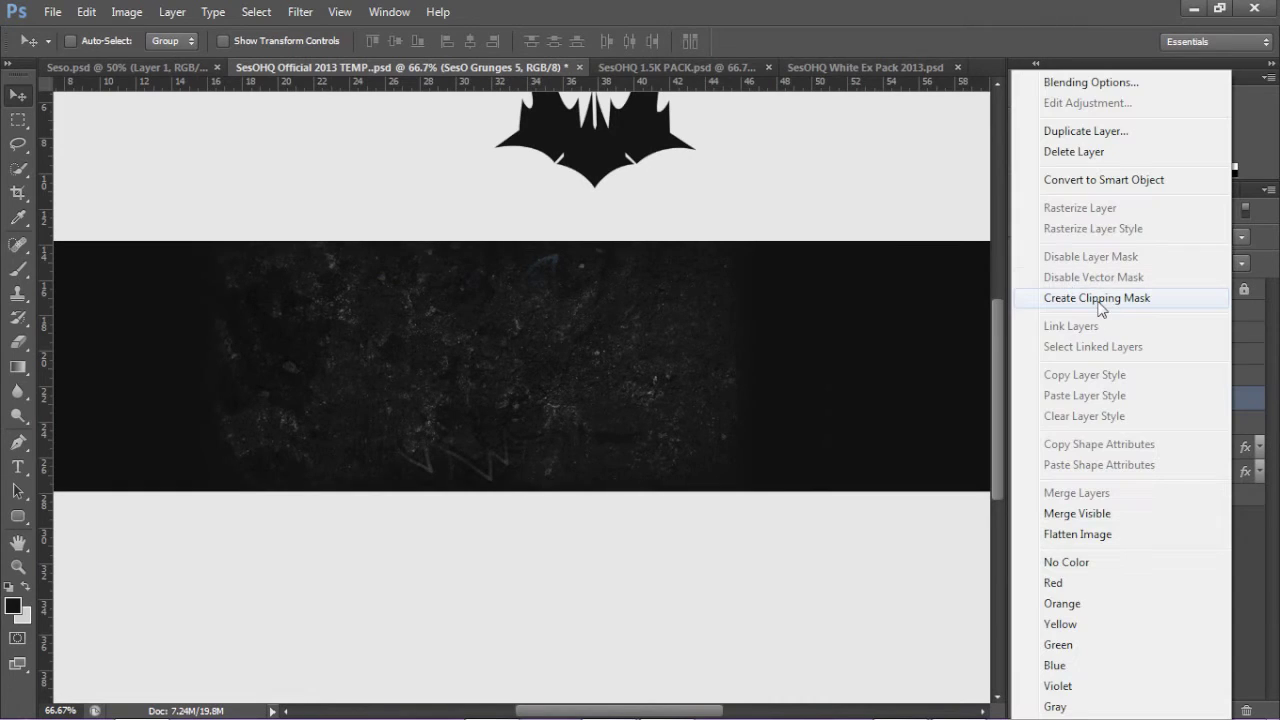
pyautogui.click(1100, 298)
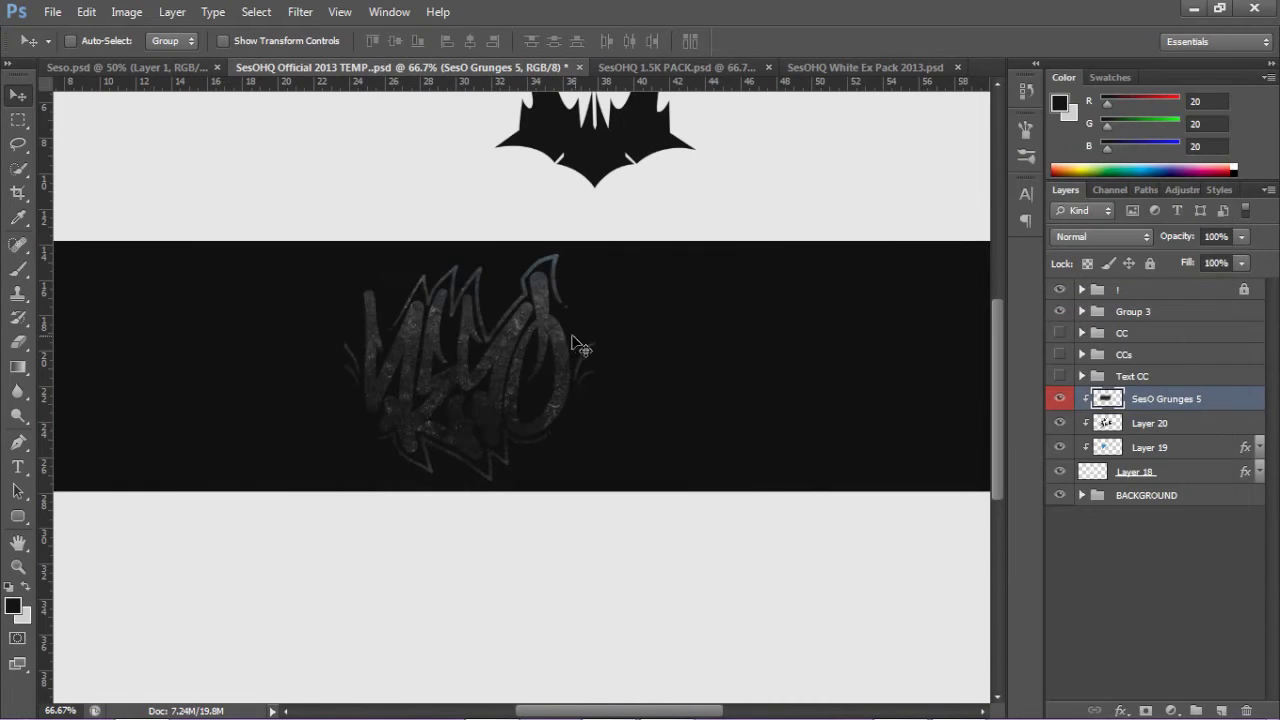
pyautogui.moveTo(571, 334); pyautogui.dragTo(573, 327)
# Step: Try the Overlay blend mode on the grunge texture and return it to Normal
pyautogui.click(1100, 237)
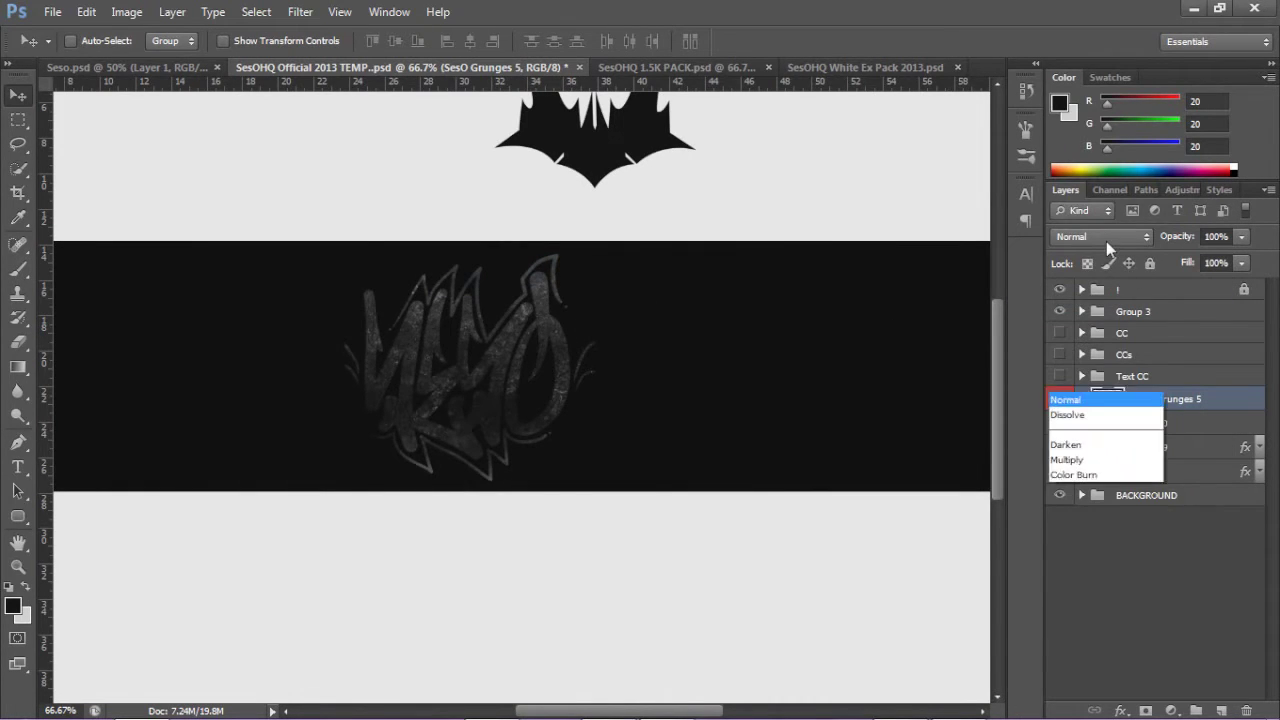
pyautogui.click(1095, 232)
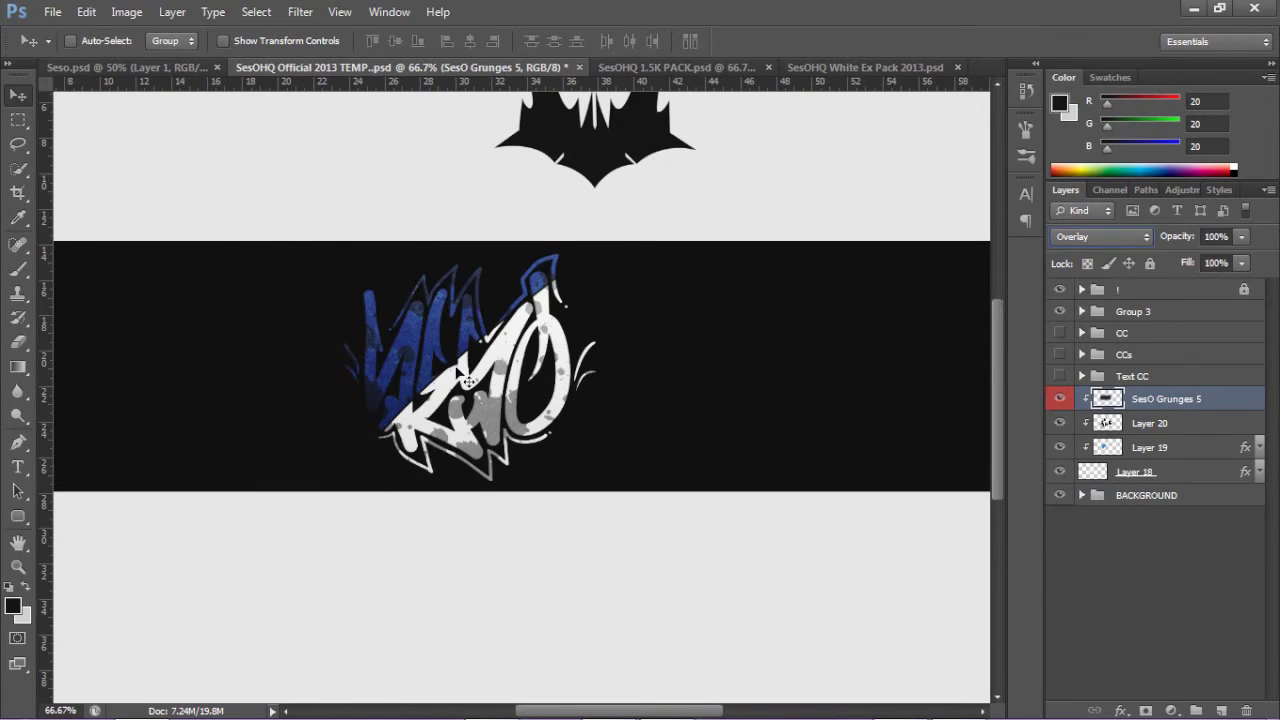
pyautogui.click(1088, 240)
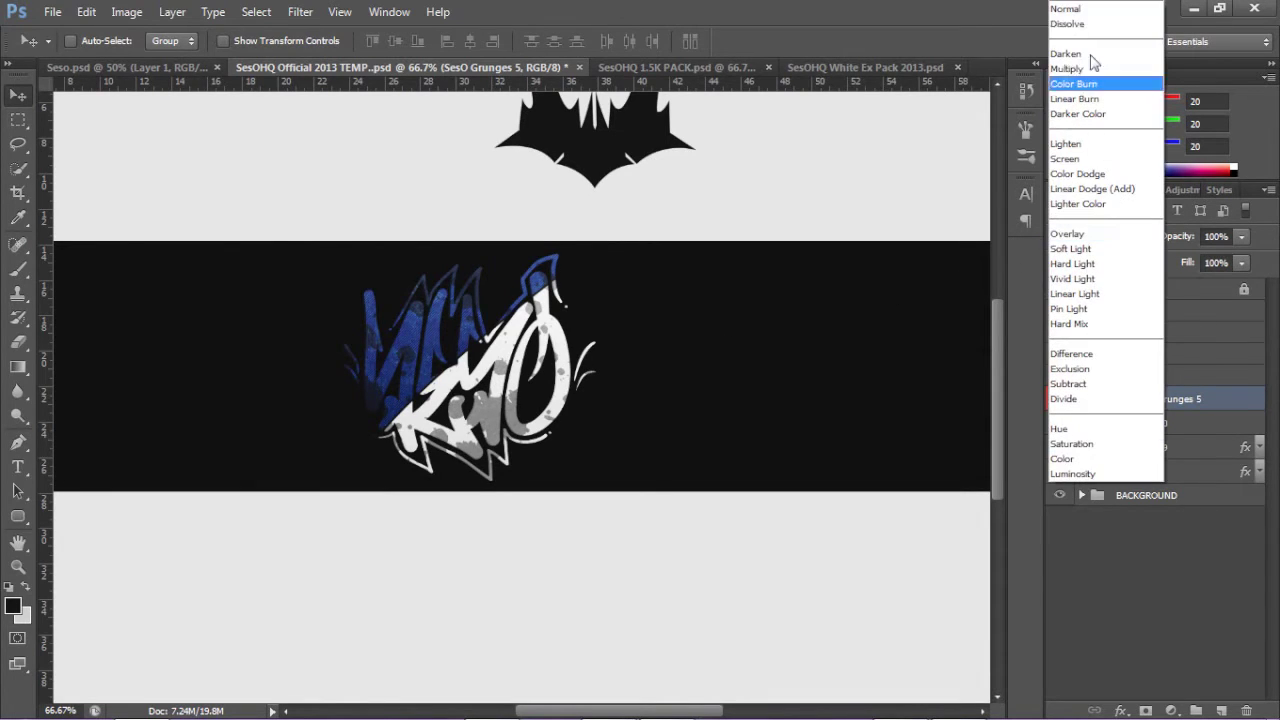
pyautogui.click(1086, 10)
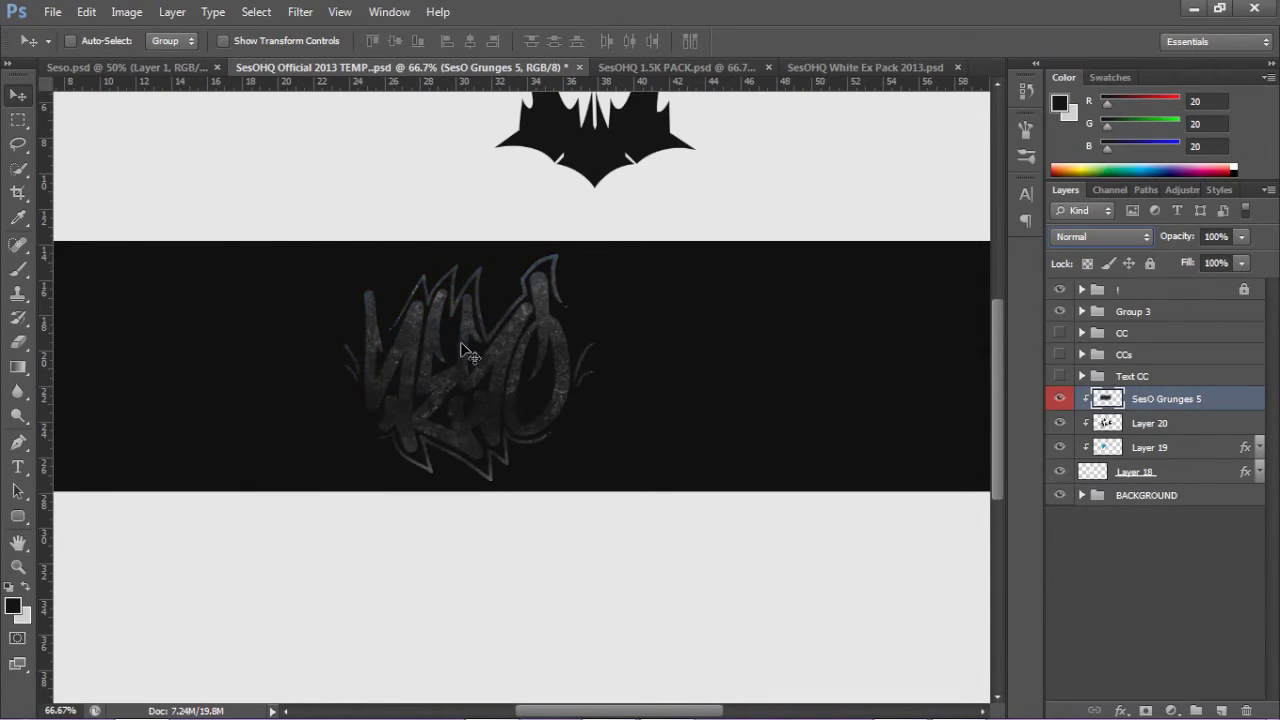
# Step: Lower the SesO Grunges 5 layer's opacity to 30%
pyautogui.click(1241, 237)
pyautogui.click(1195, 259)
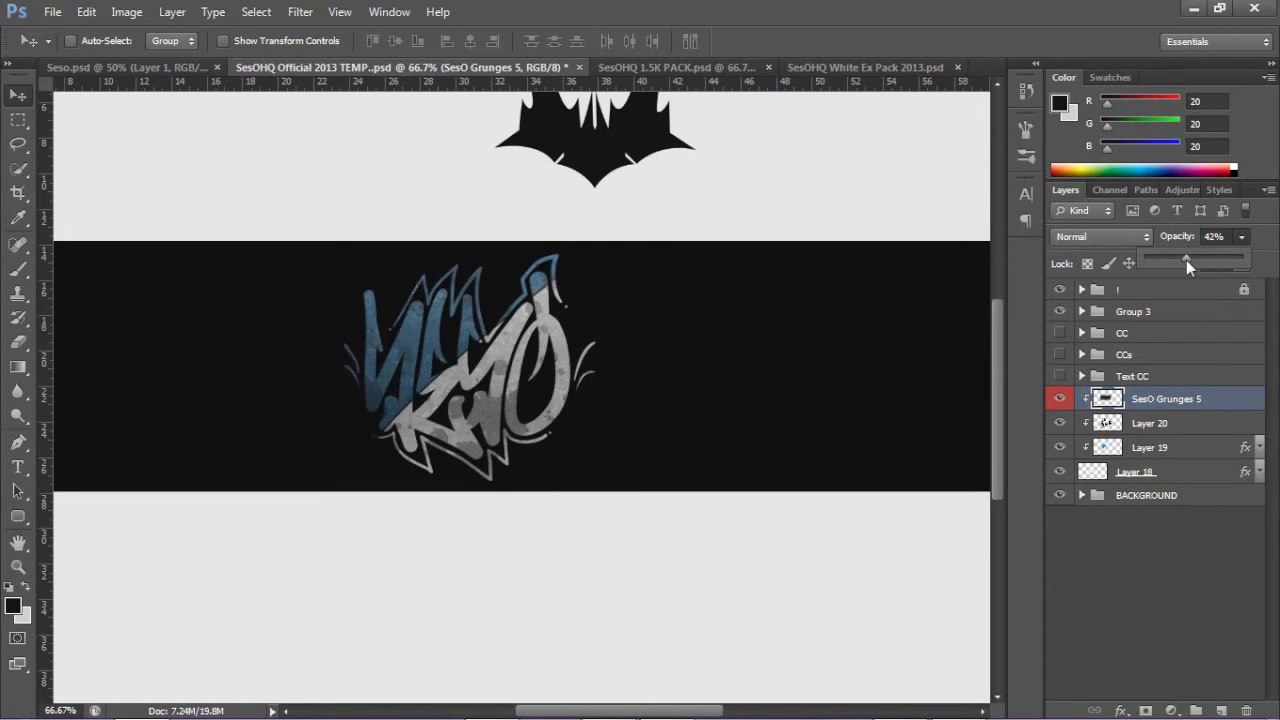
pyautogui.moveTo(1186, 260); pyautogui.dragTo(1180, 260)
pyautogui.click(430, 403)
# Step: Examine the lettering at 100% with the grunge texture hidden and shown to compare its effect
pyautogui.press('z')
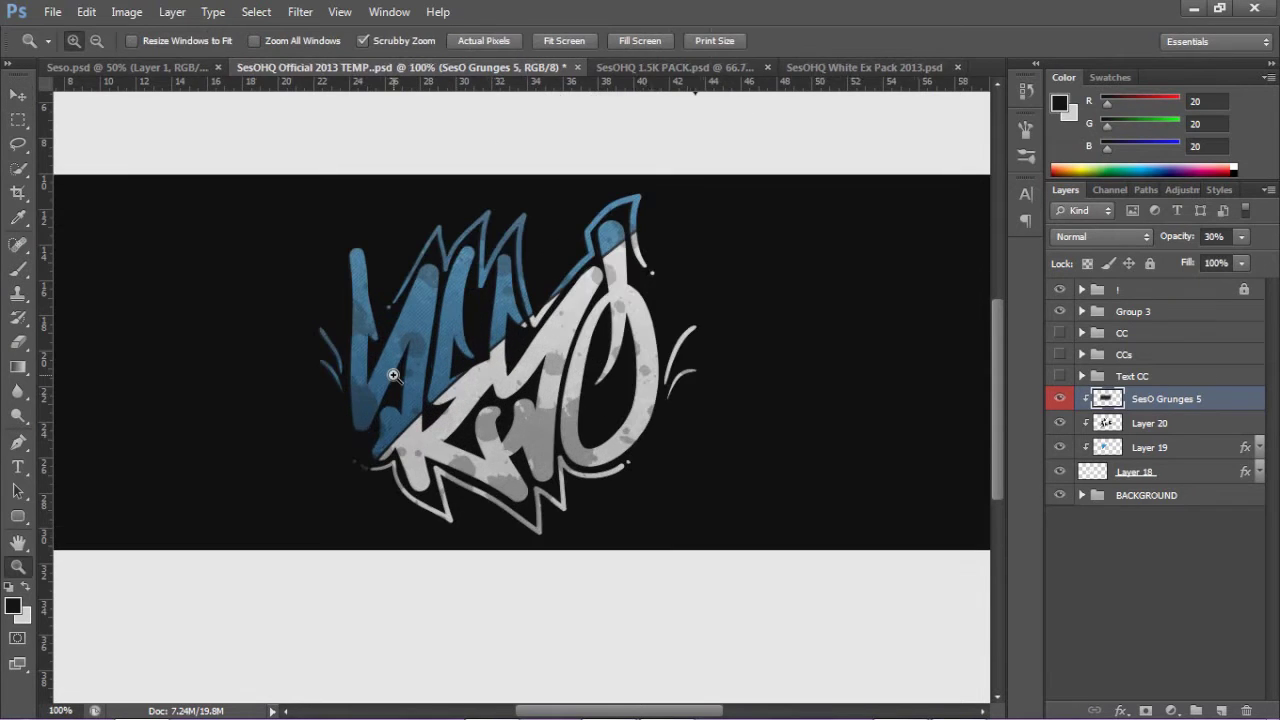
pyautogui.click(389, 372)
pyautogui.click(1061, 399)
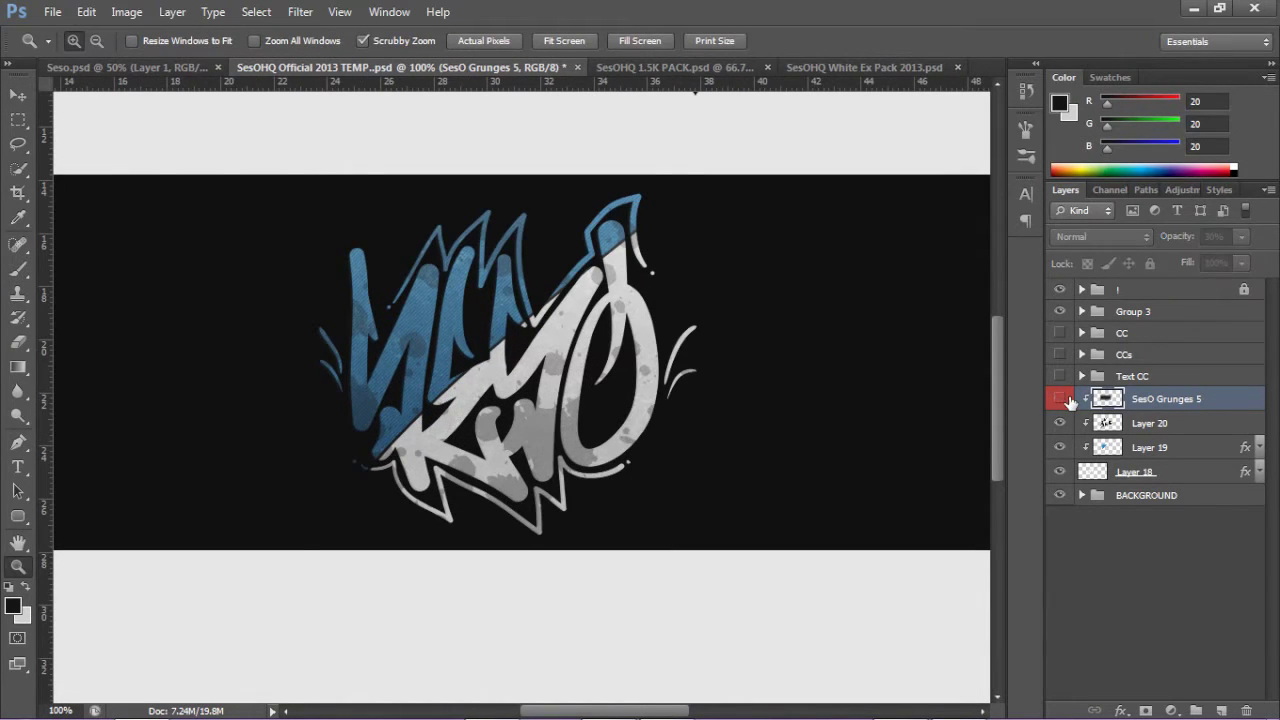
pyautogui.click(1061, 399)
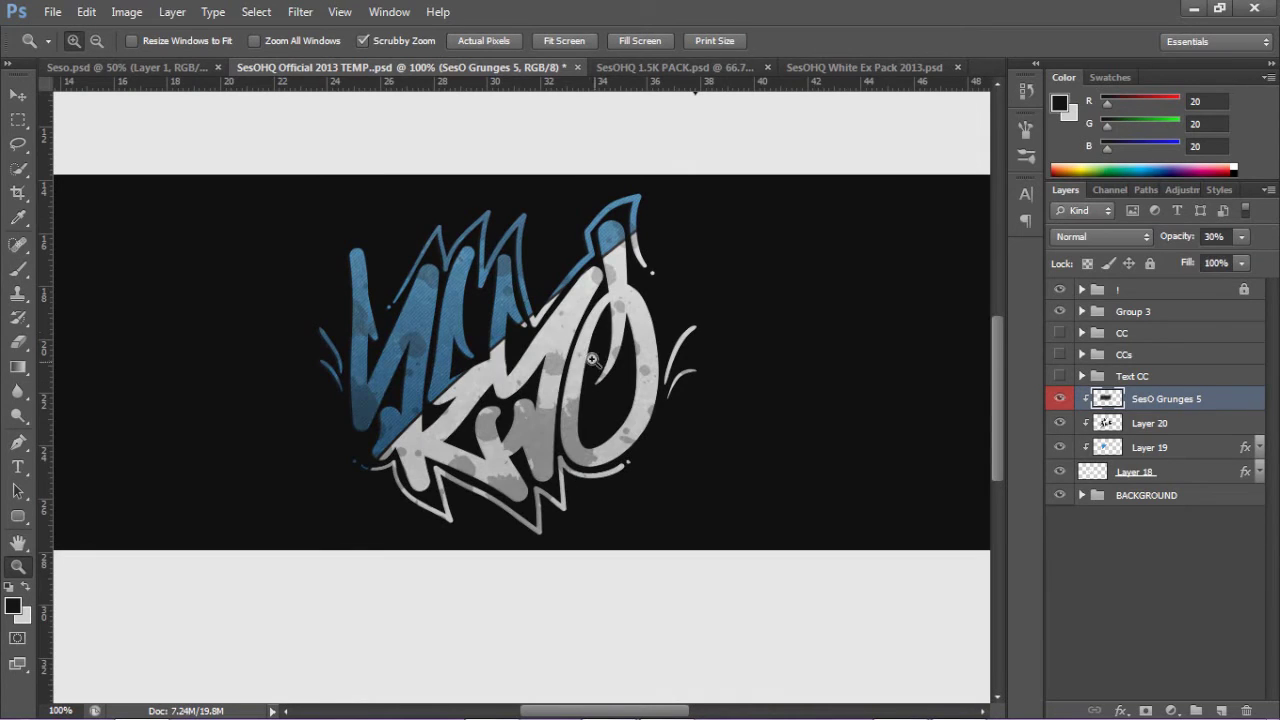
pyautogui.click(1063, 400)
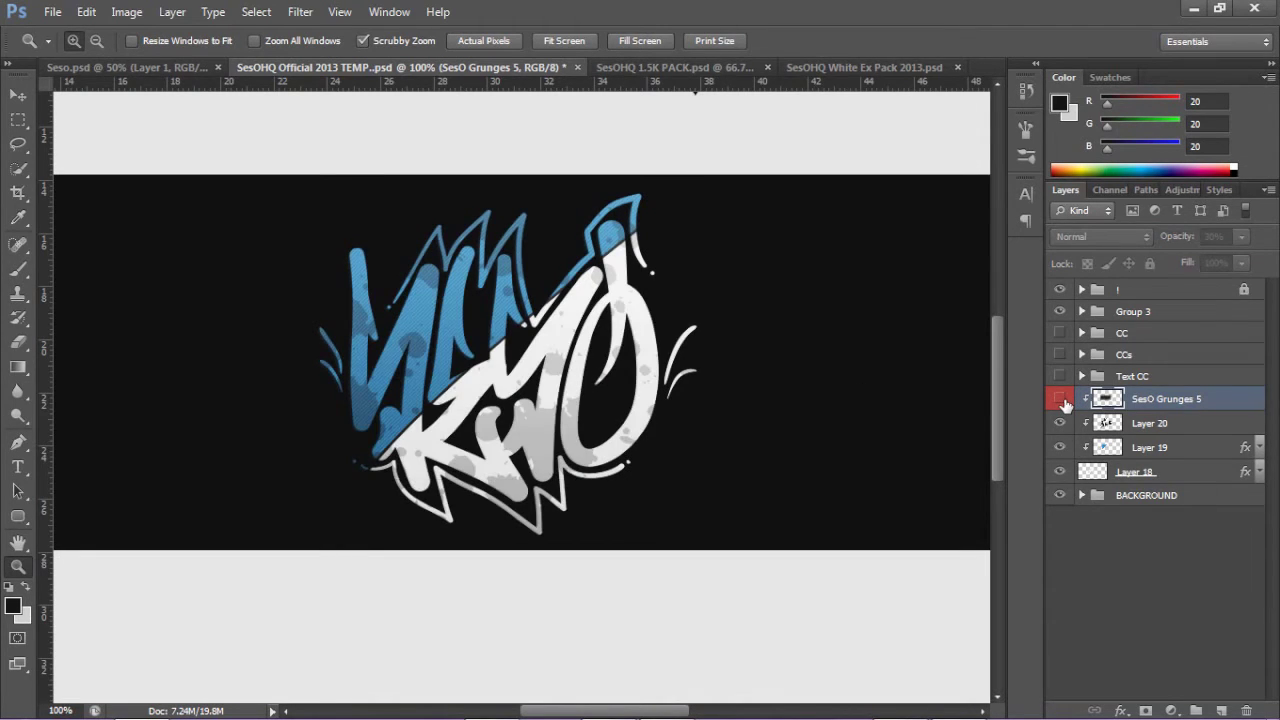
pyautogui.click(1063, 400)
pyautogui.click(1063, 400)
pyautogui.click(1063, 400)
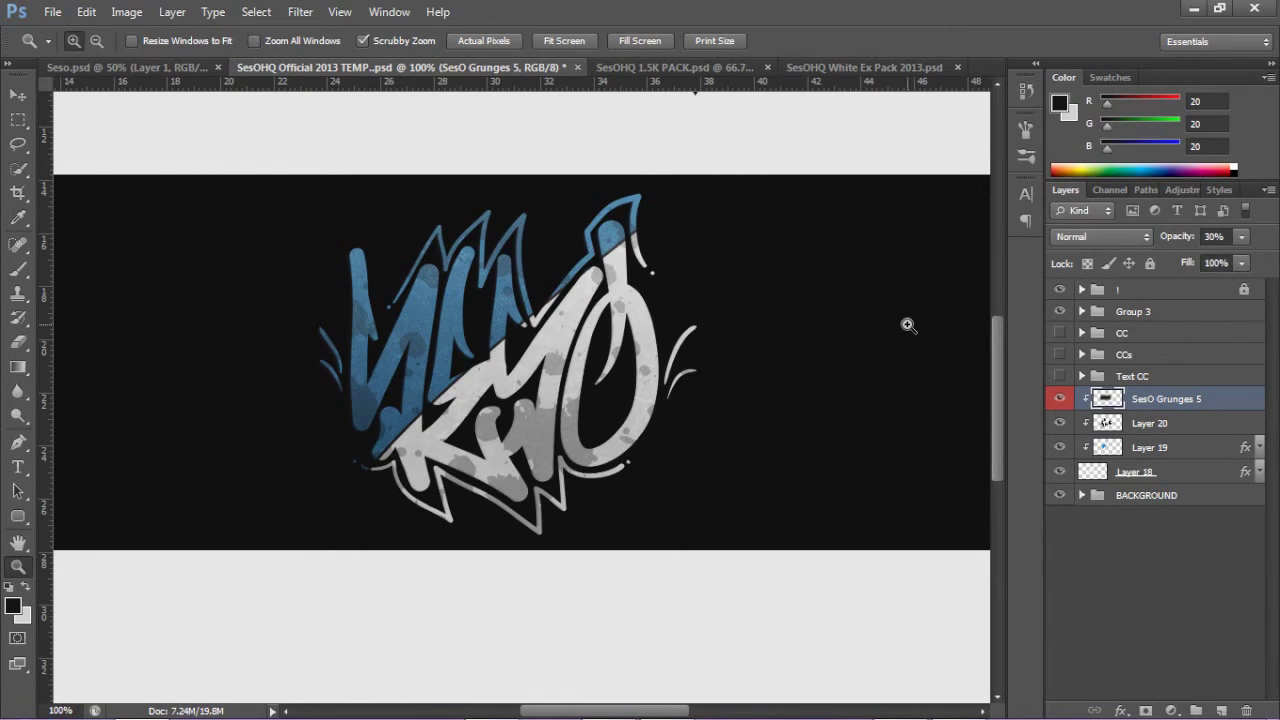
# Step: Expand Group 3 and inspect its adjustment layers, opening the Gradient Map 20 gradient for viewing
pyautogui.press('v')
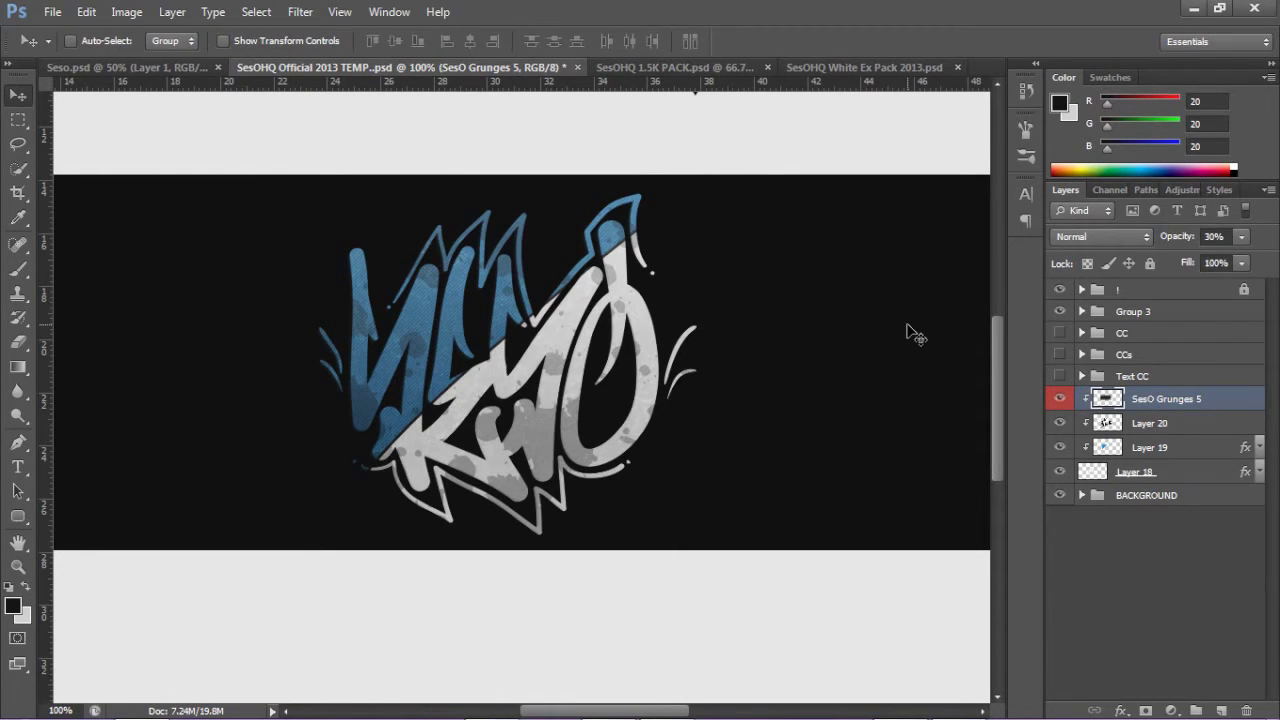
pyautogui.click(1082, 312)
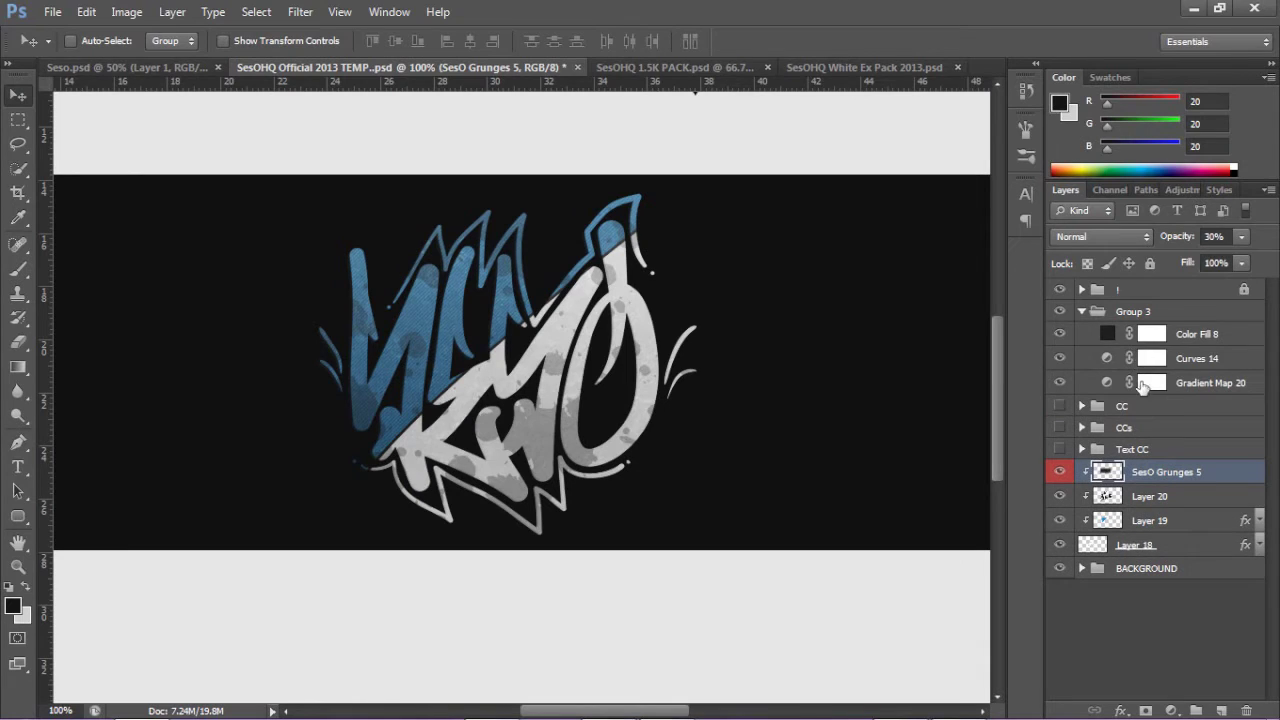
pyautogui.click(1152, 382)
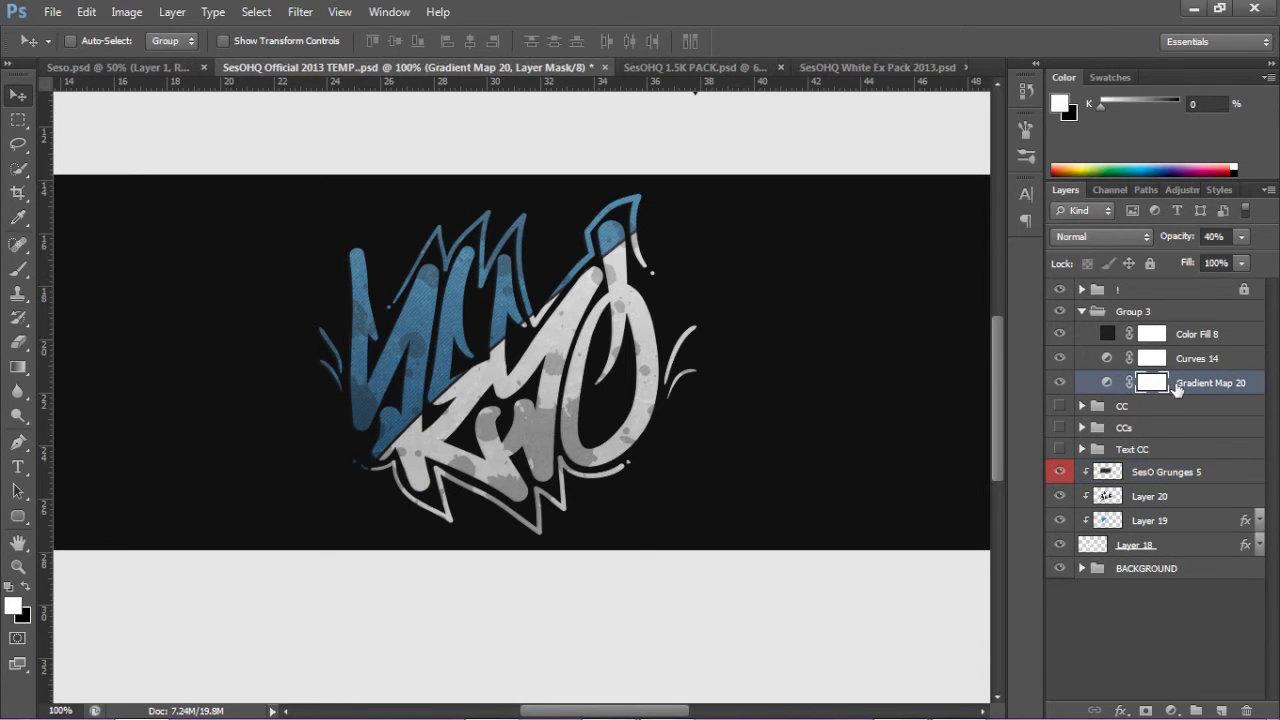
pyautogui.click(1180, 359)
pyautogui.click(1185, 336)
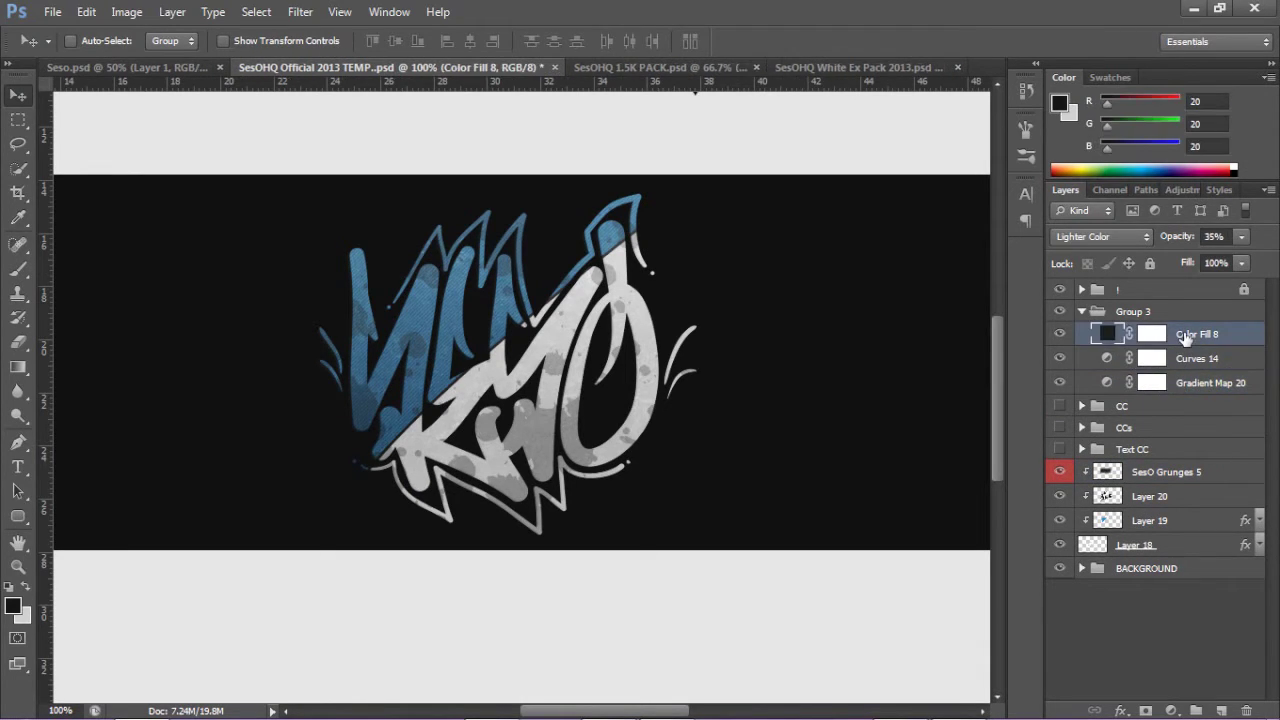
pyautogui.doubleClick(1107, 383)
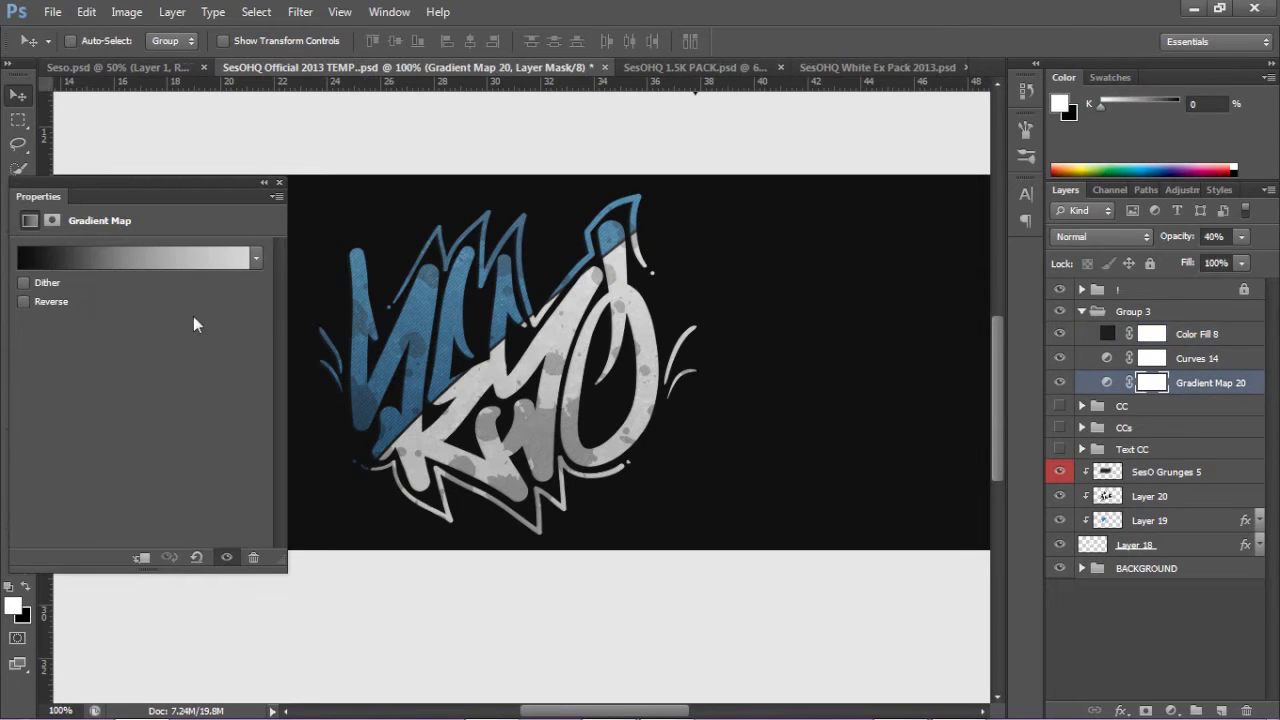
pyautogui.click(127, 262)
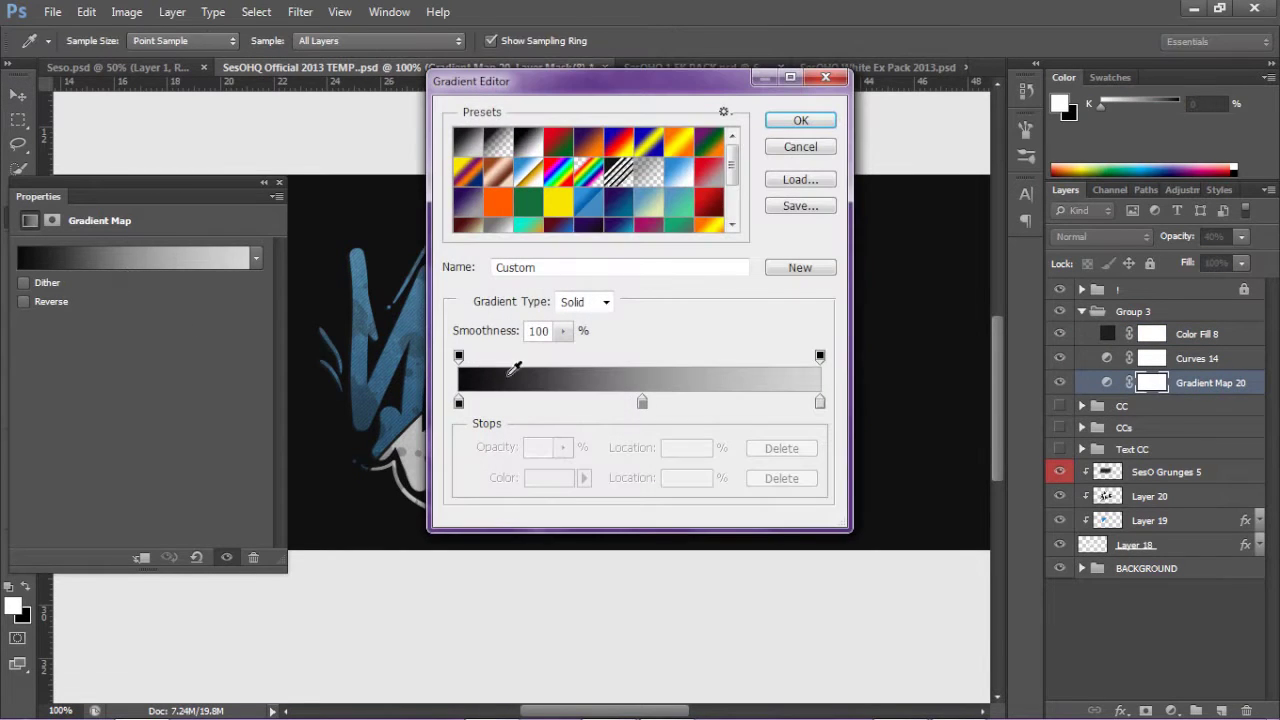
pyautogui.click(800, 121)
pyautogui.click(279, 182)
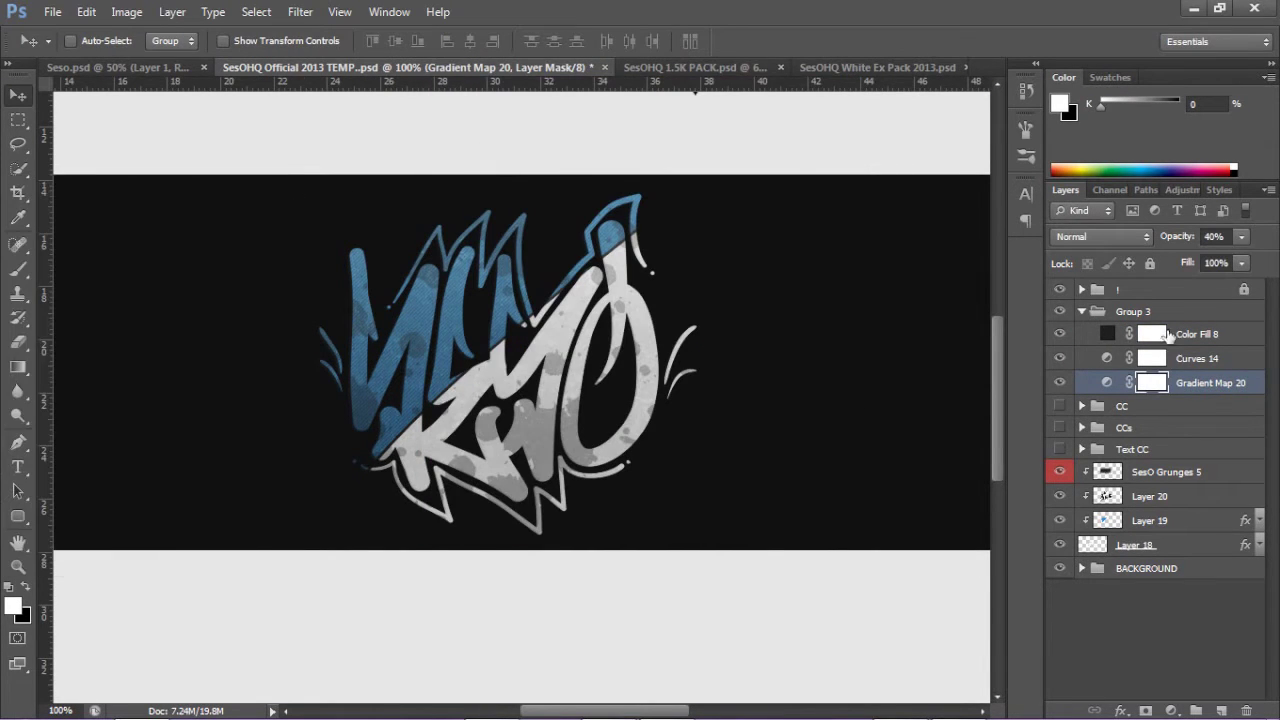
# Step: Inspect the Curves 14 curve and the Color Fill 8 colour, and collapse Group 3
pyautogui.doubleClick(1109, 359)
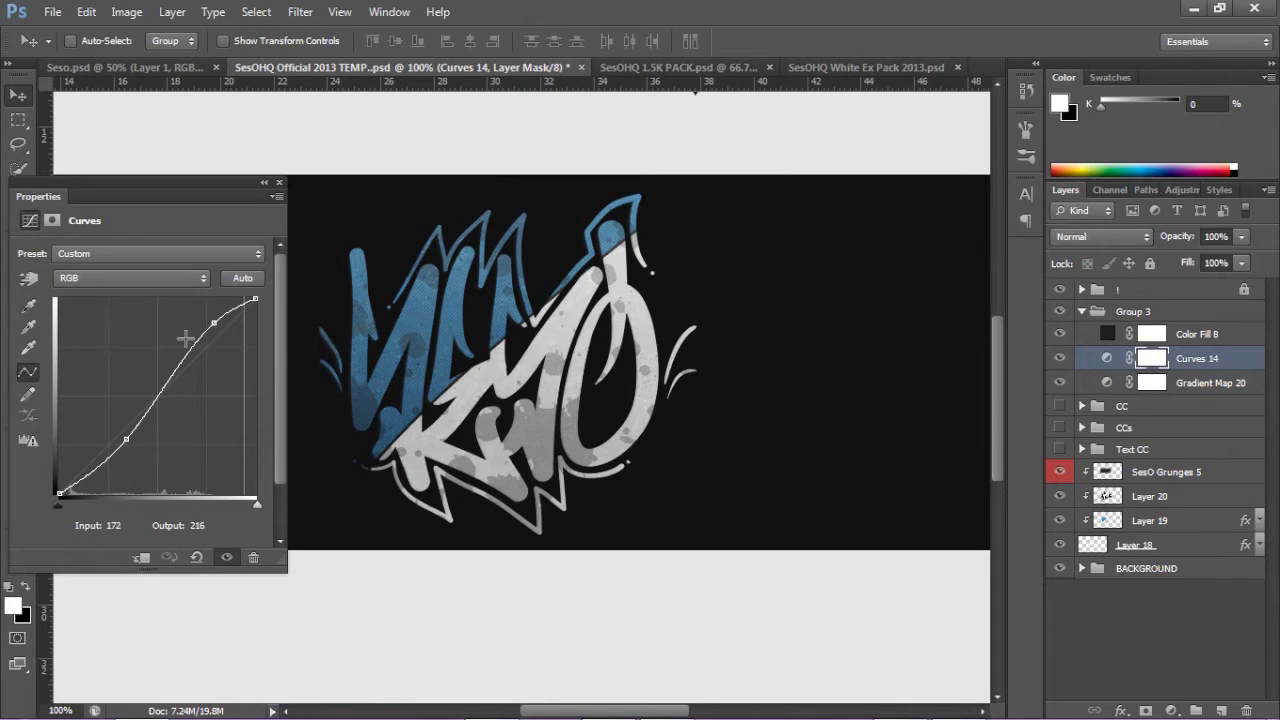
pyautogui.click(279, 184)
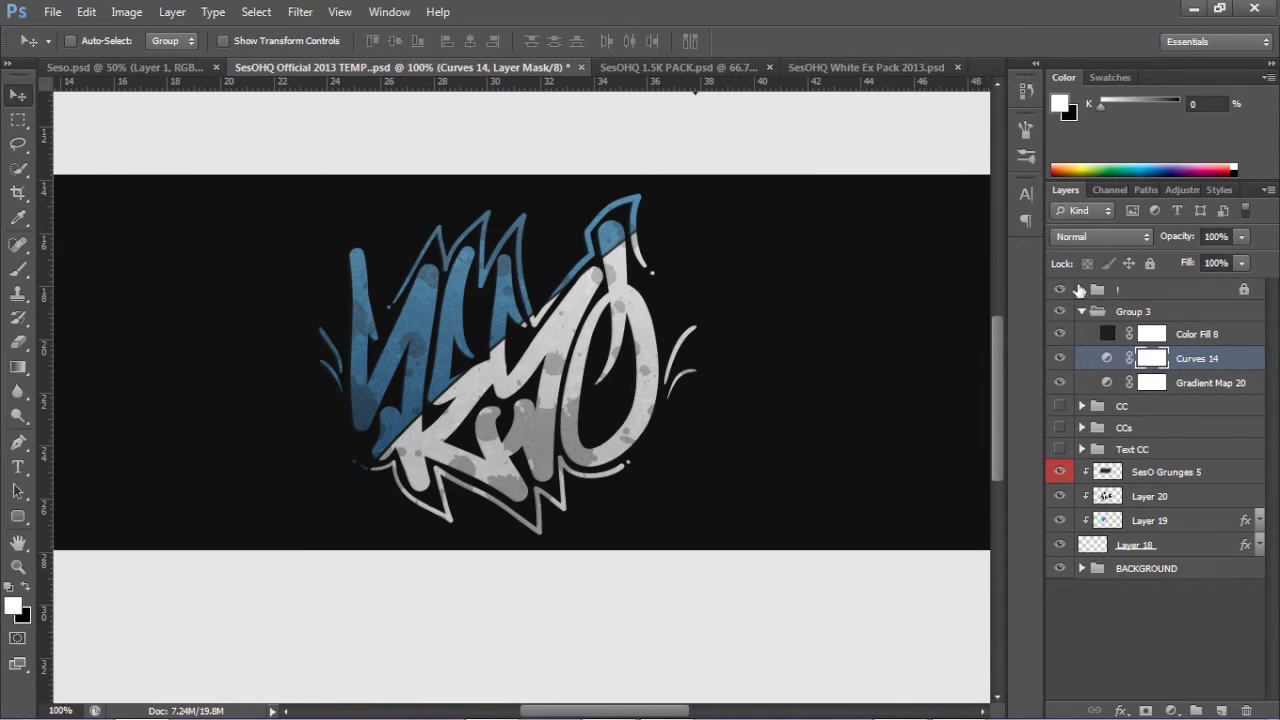
pyautogui.click(1095, 338)
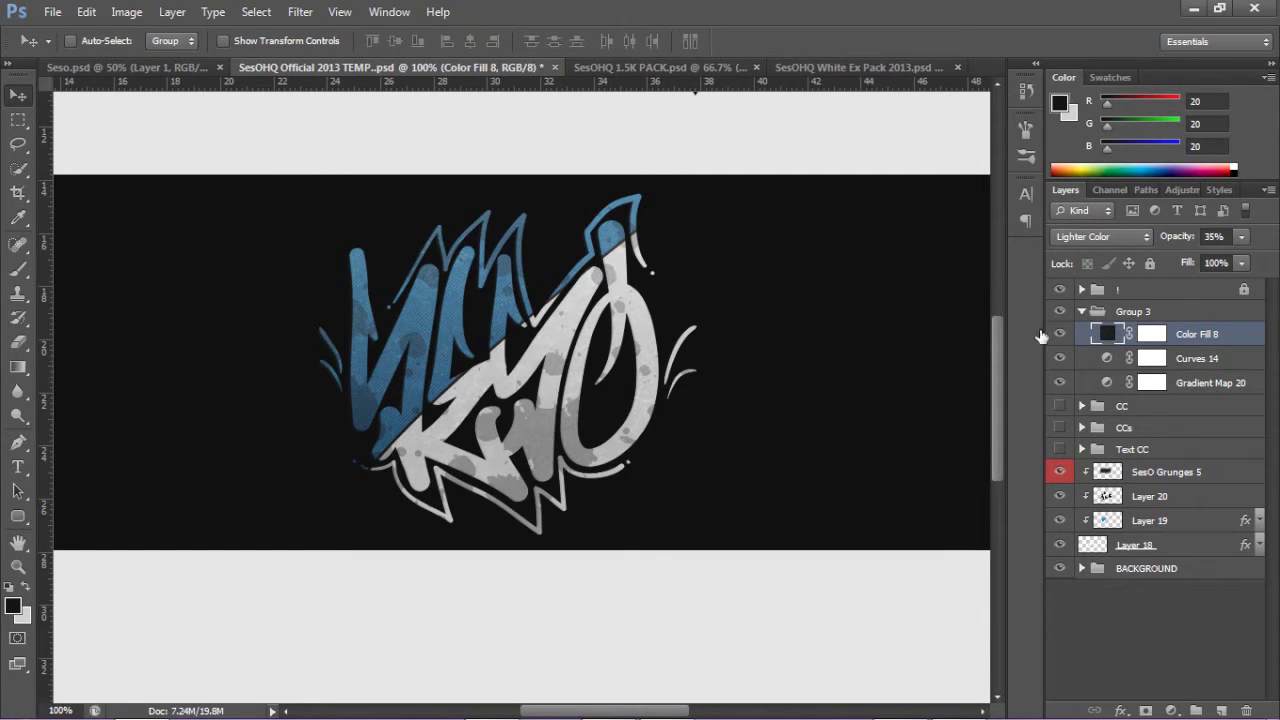
pyautogui.doubleClick(1103, 336)
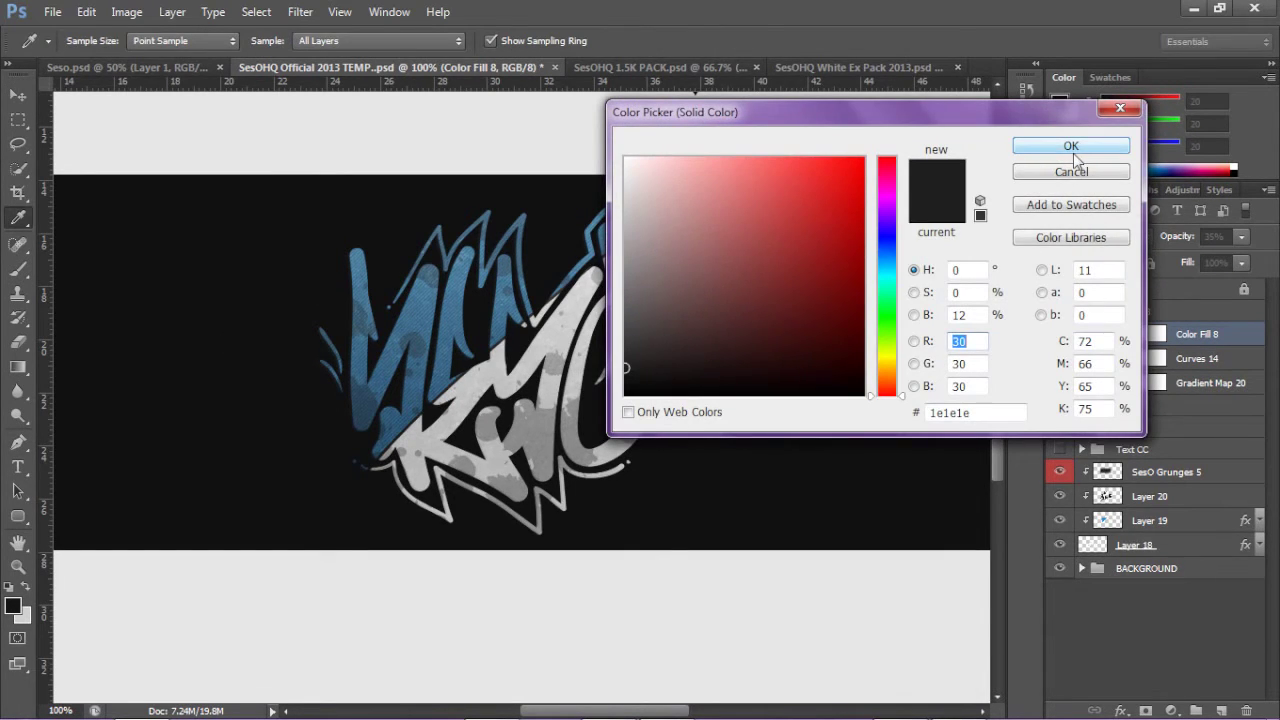
pyautogui.click(1071, 147)
pyautogui.click(1084, 312)
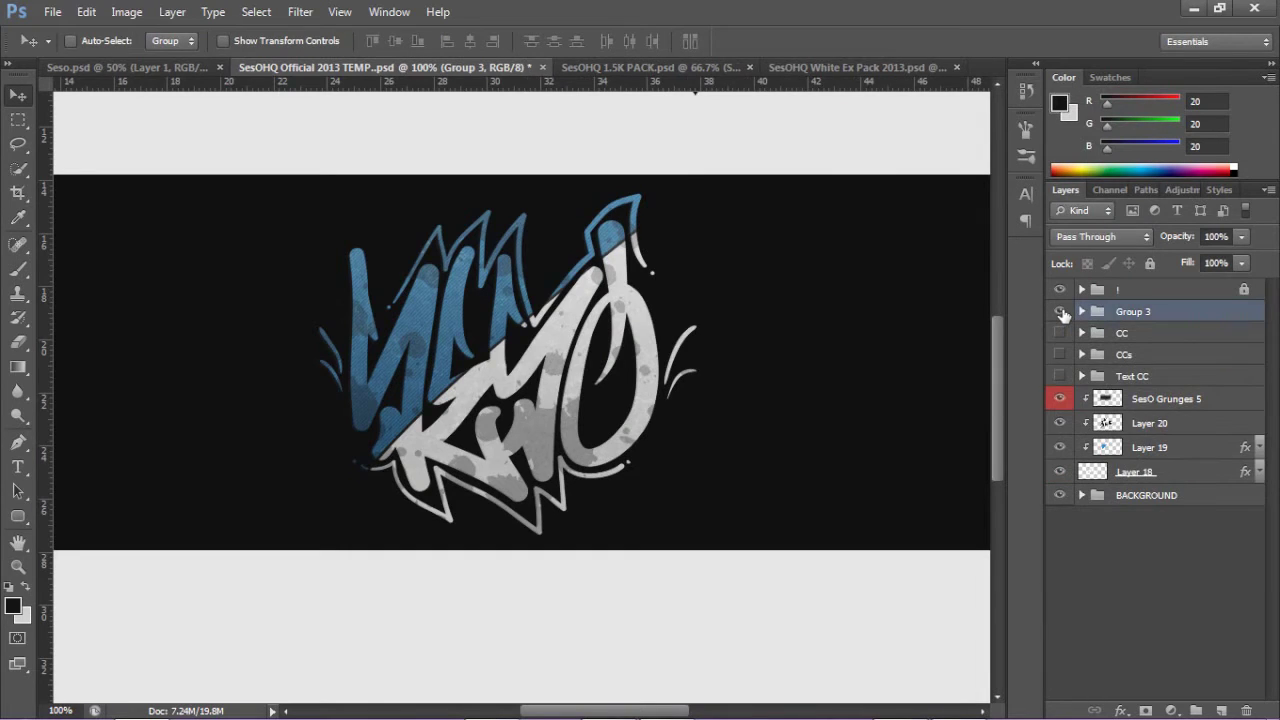
# Step: Compare the lettering with Group 3's colour adjustments hidden and shown, and reselect the SesO Grunges 5 layer
pyautogui.click(1060, 311)
pyautogui.click(1060, 311)
pyautogui.click(1060, 311)
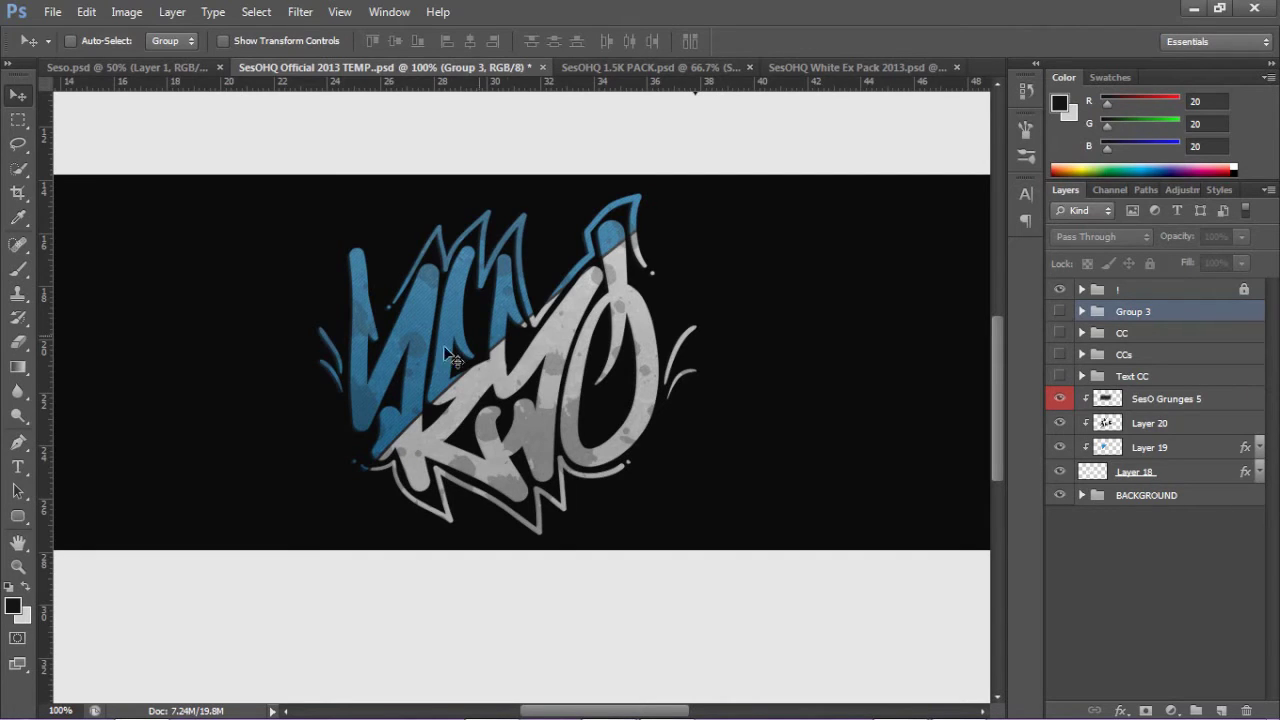
pyautogui.click(1059, 312)
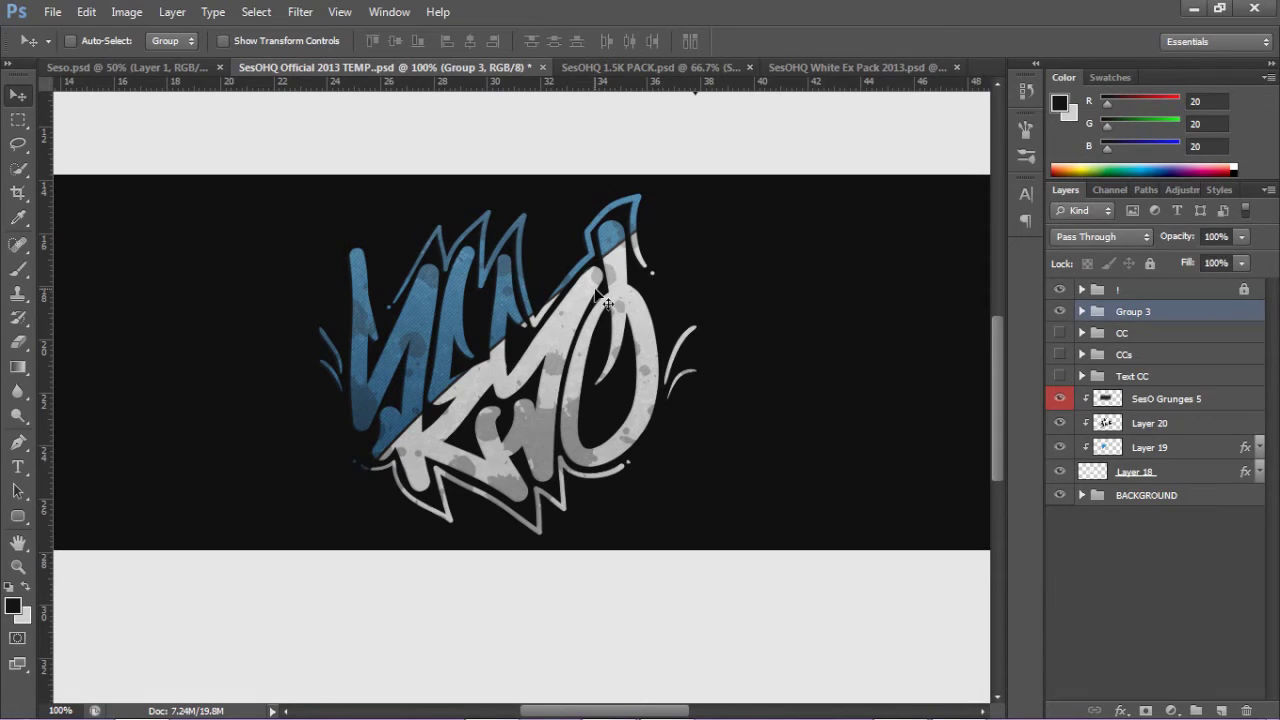
pyautogui.click(1163, 396)
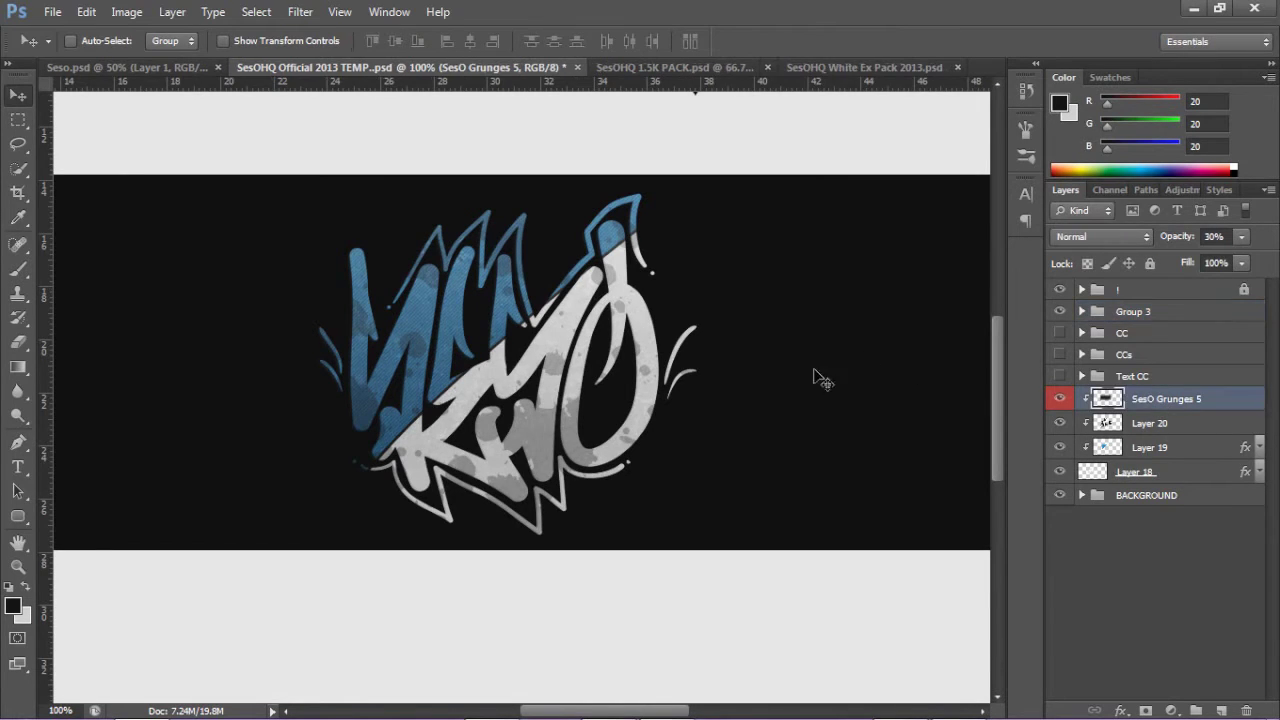
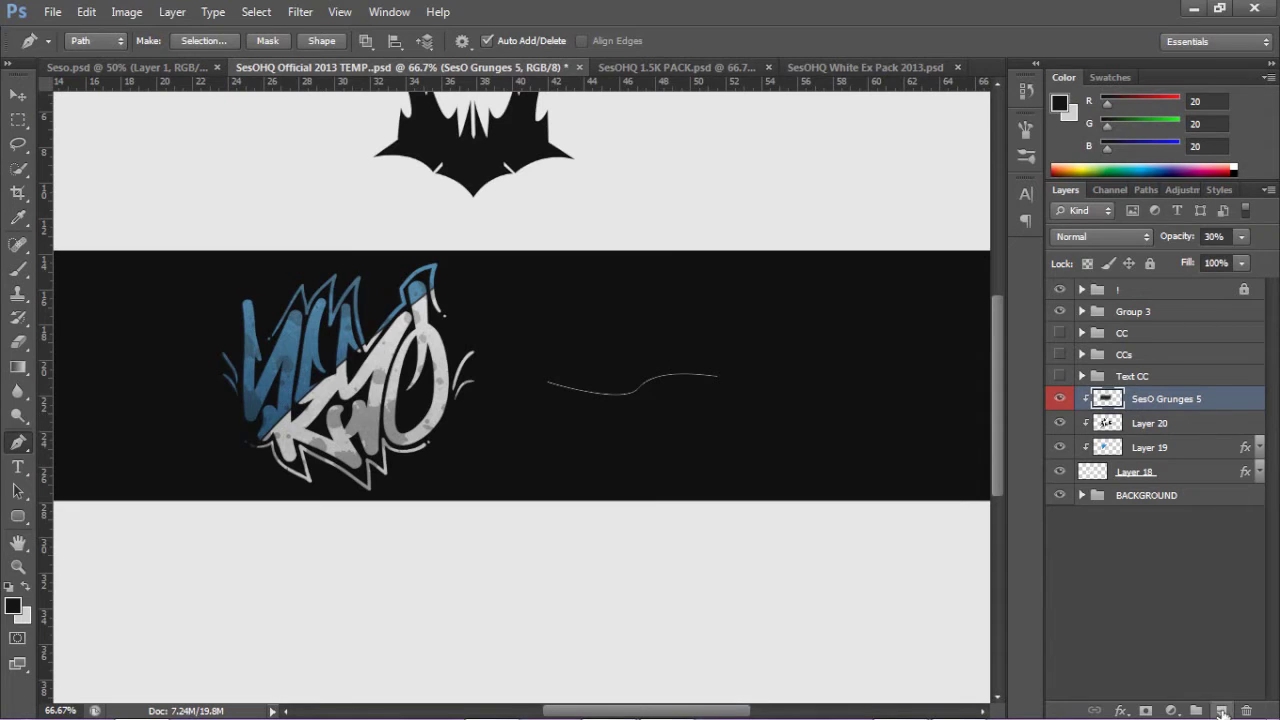
# Step: Add a new layer above SesO Grunges 5 and reset the brush presets to the defaults
pyautogui.click(1221, 711)
pyautogui.press('b')
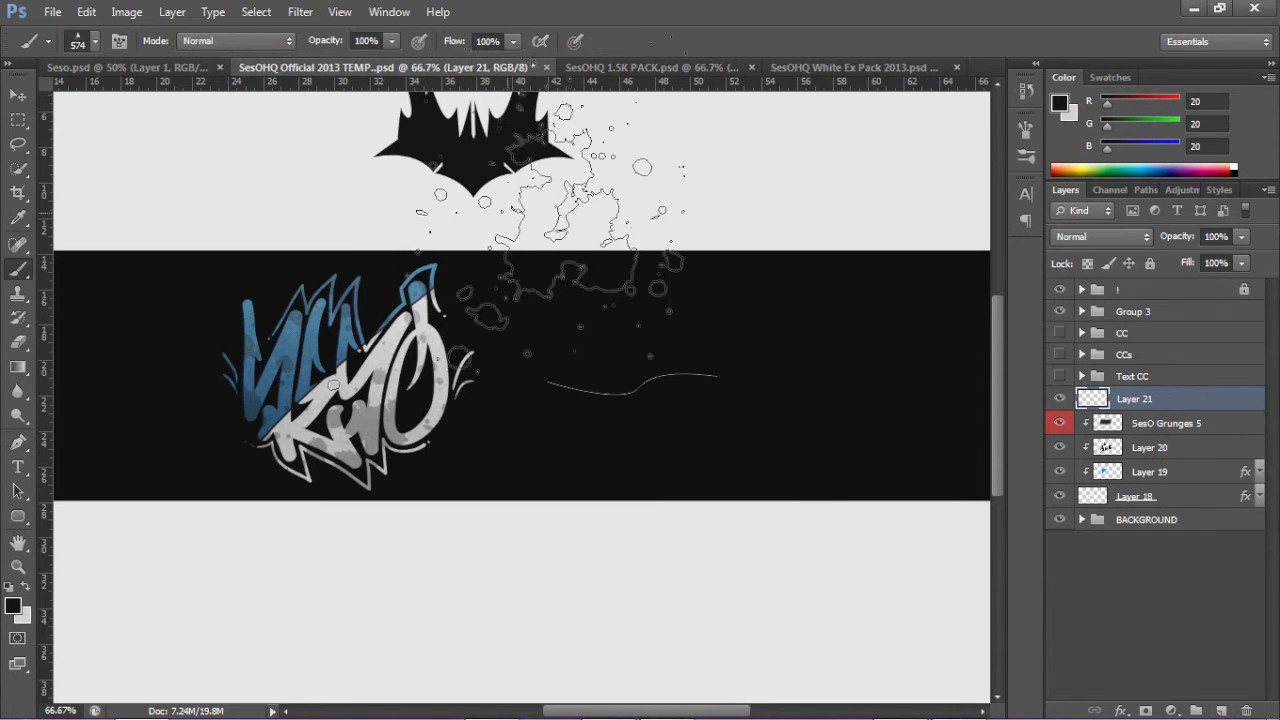
pyautogui.click(95, 40)
pyautogui.click(241, 73)
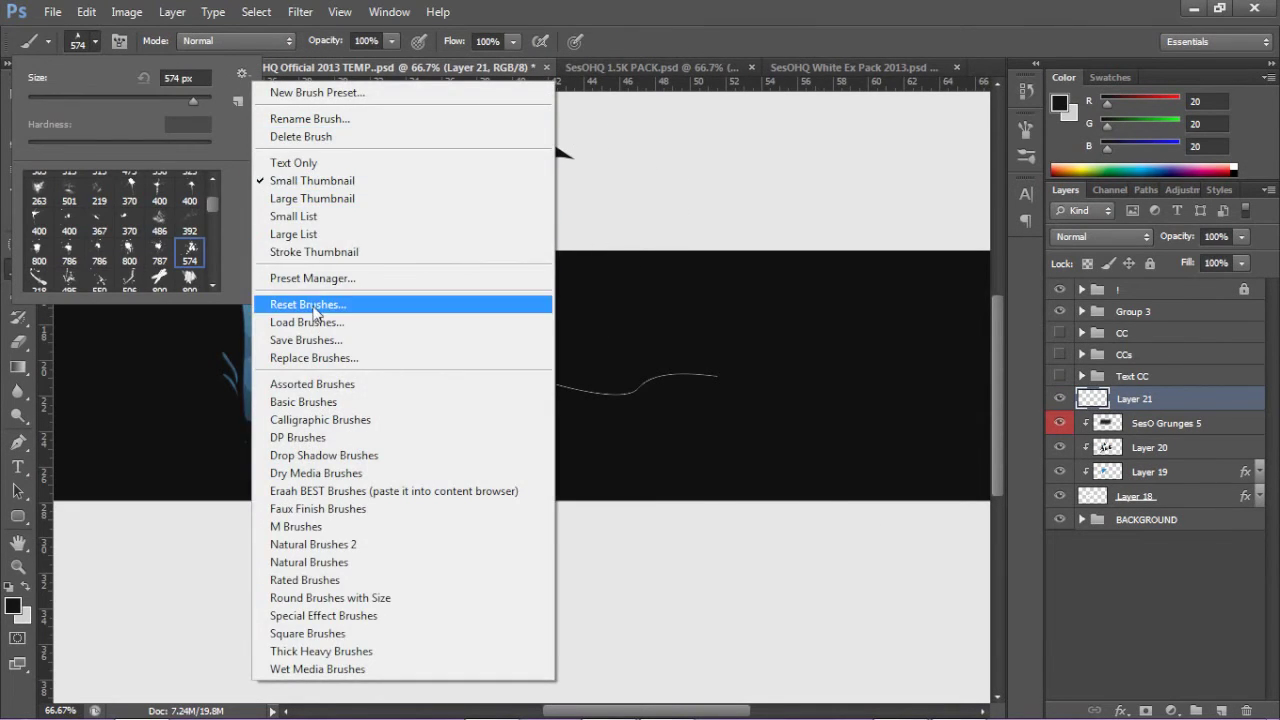
pyautogui.click(391, 304)
pyautogui.press('Return')
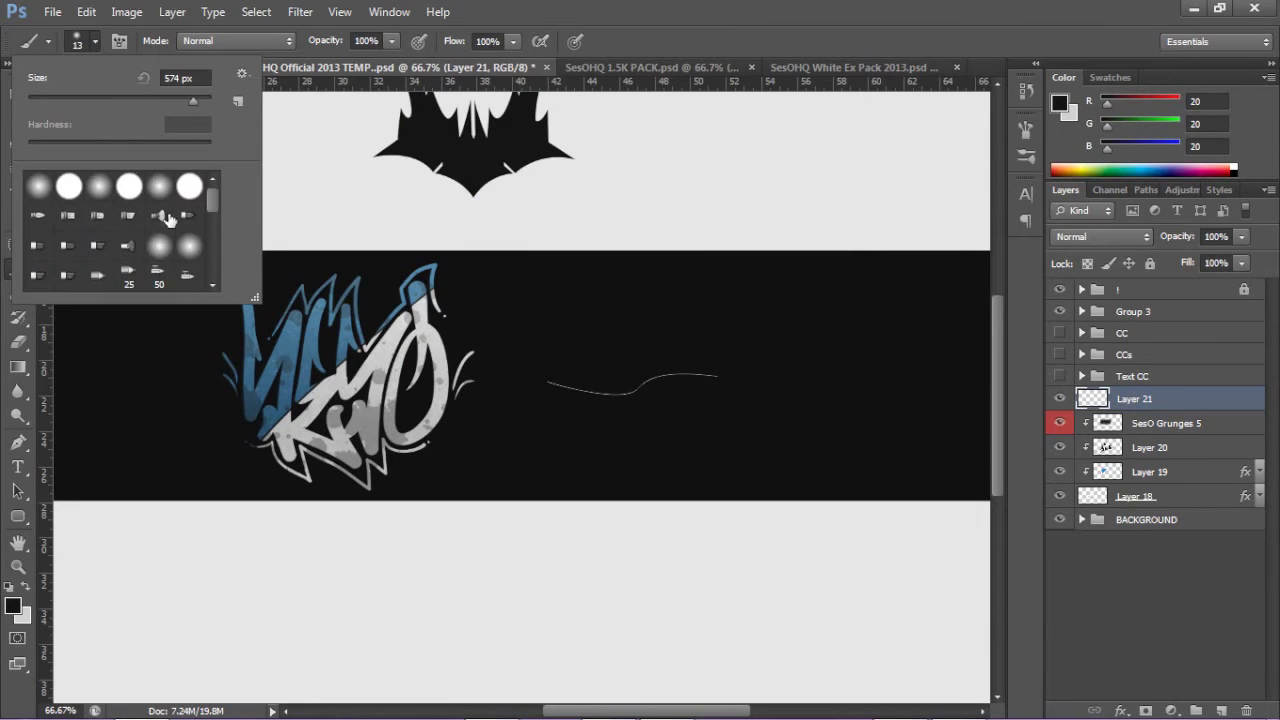
# Step: Choose a round brush and set its size to 2 px and its hardness to 100%
pyautogui.click(160, 187)
pyautogui.moveTo(190, 78); pyautogui.dragTo(146, 79)
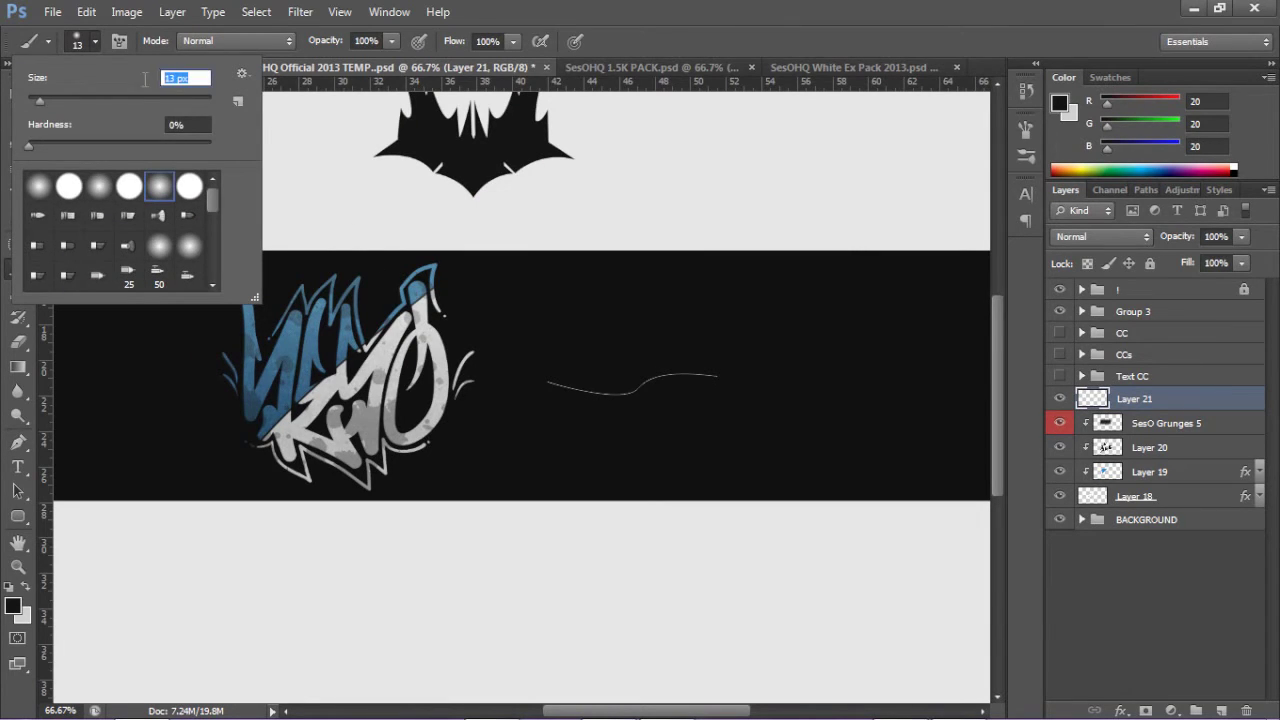
pyautogui.write('2')
pyautogui.press('Tab')
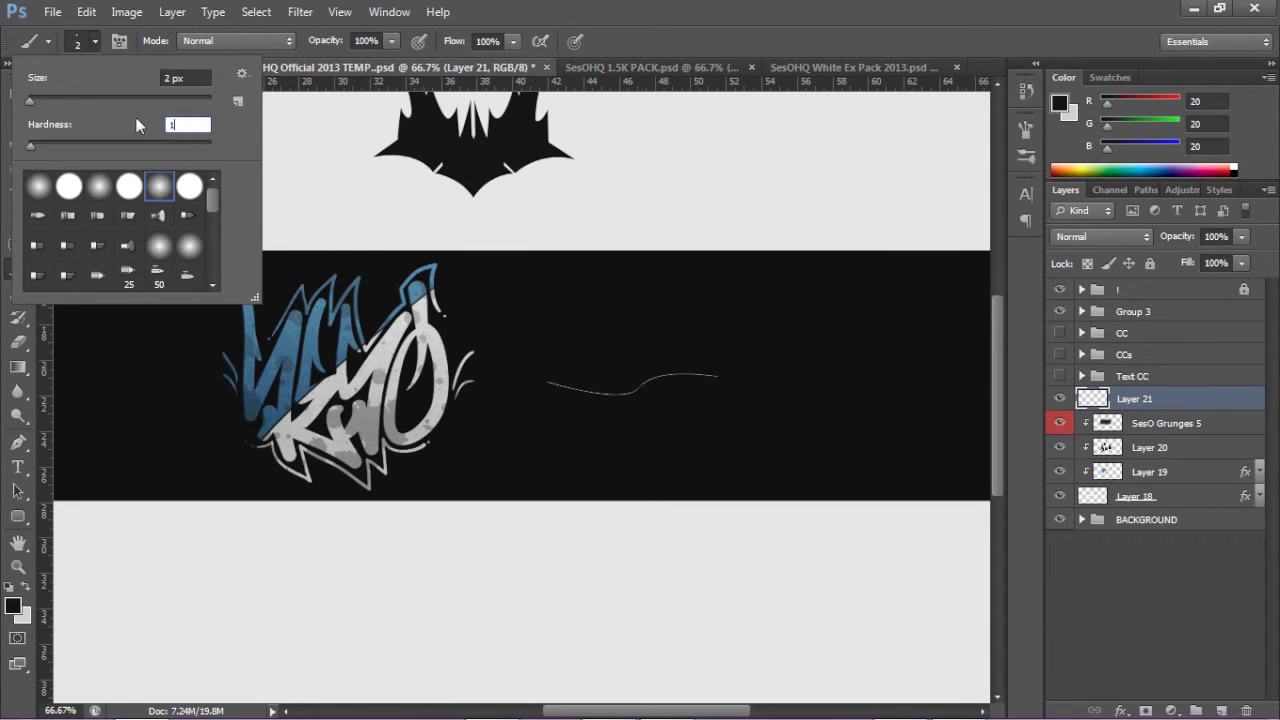
pyautogui.write('100')
pyautogui.press('Return')
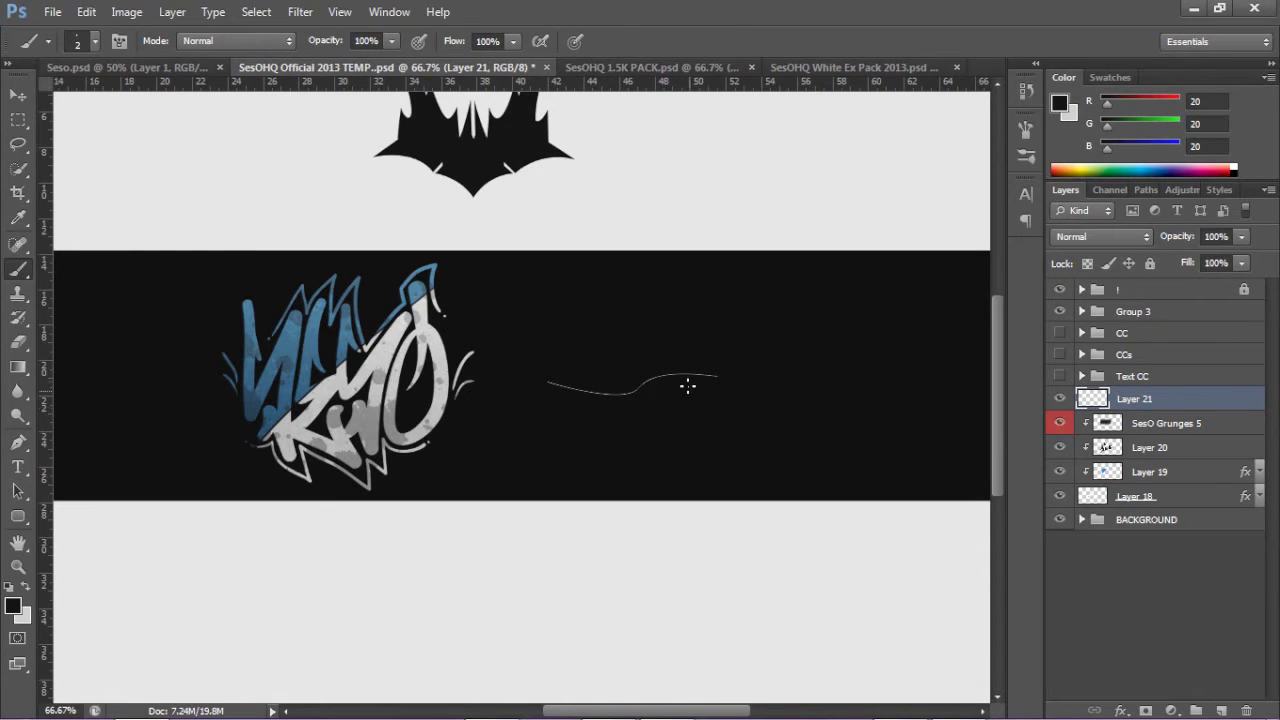
# Step: Set the foreground colour to the blue #3f6c88 sampled from the lettering
pyautogui.press('p')
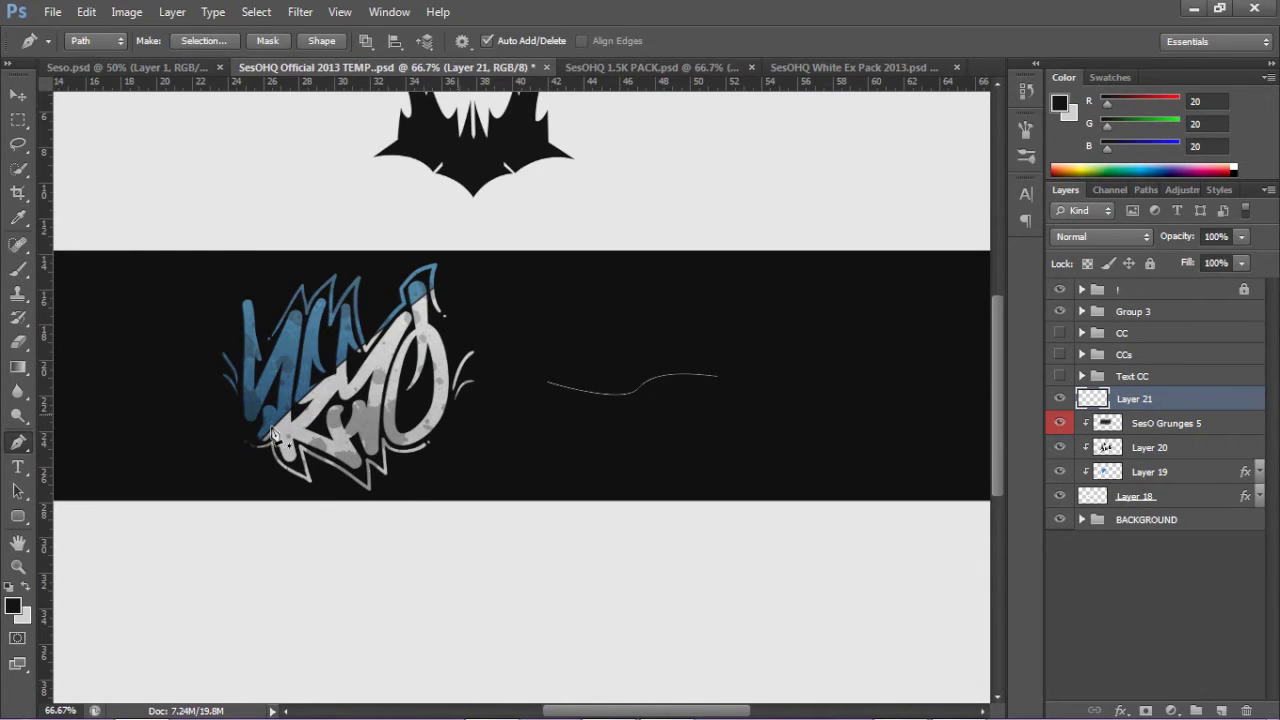
pyautogui.click(12, 604)
pyautogui.click(318, 340)
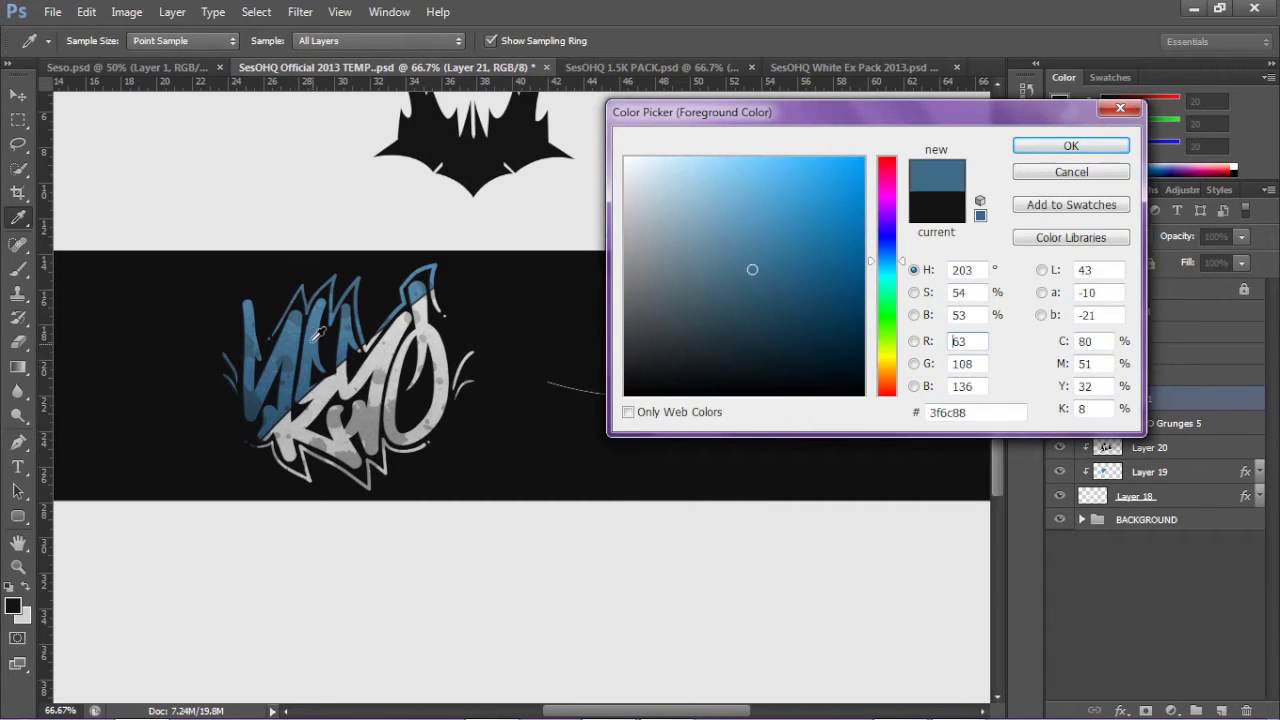
pyautogui.click(1071, 145)
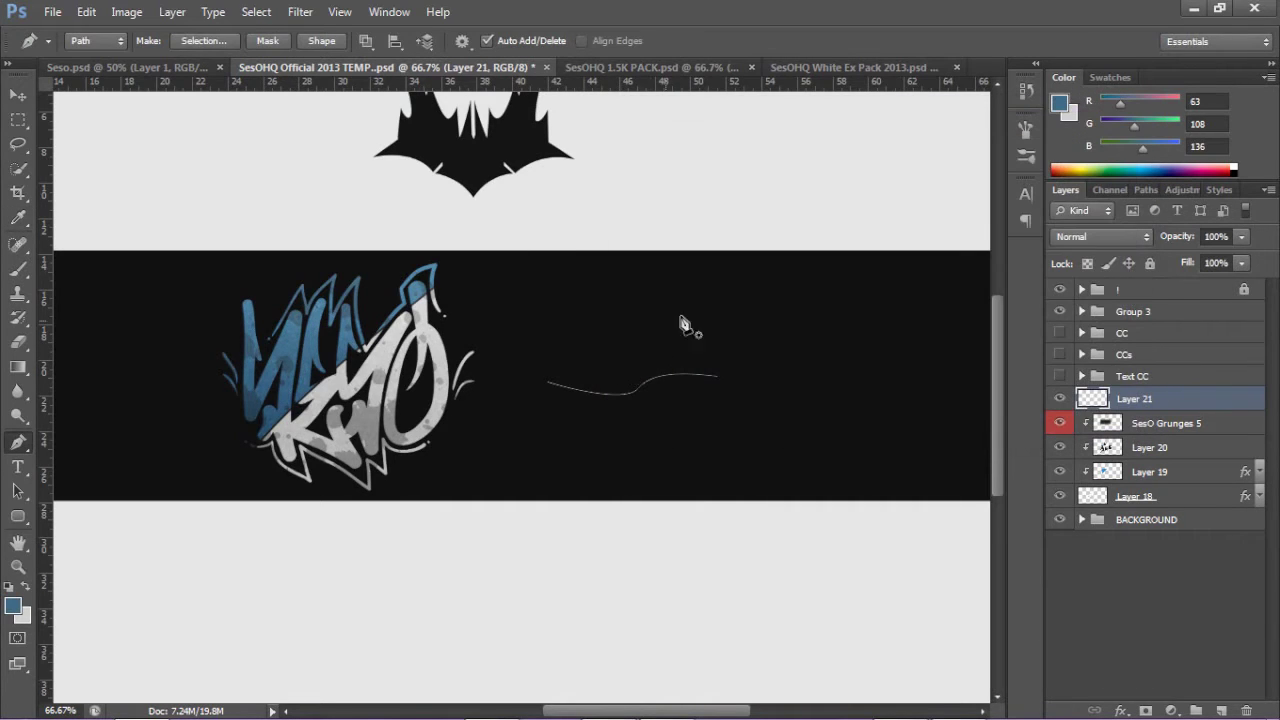
# Step: Stroke the curved path beside the logo with the Brush tool and delete the path
pyautogui.rightClick(813, 284)
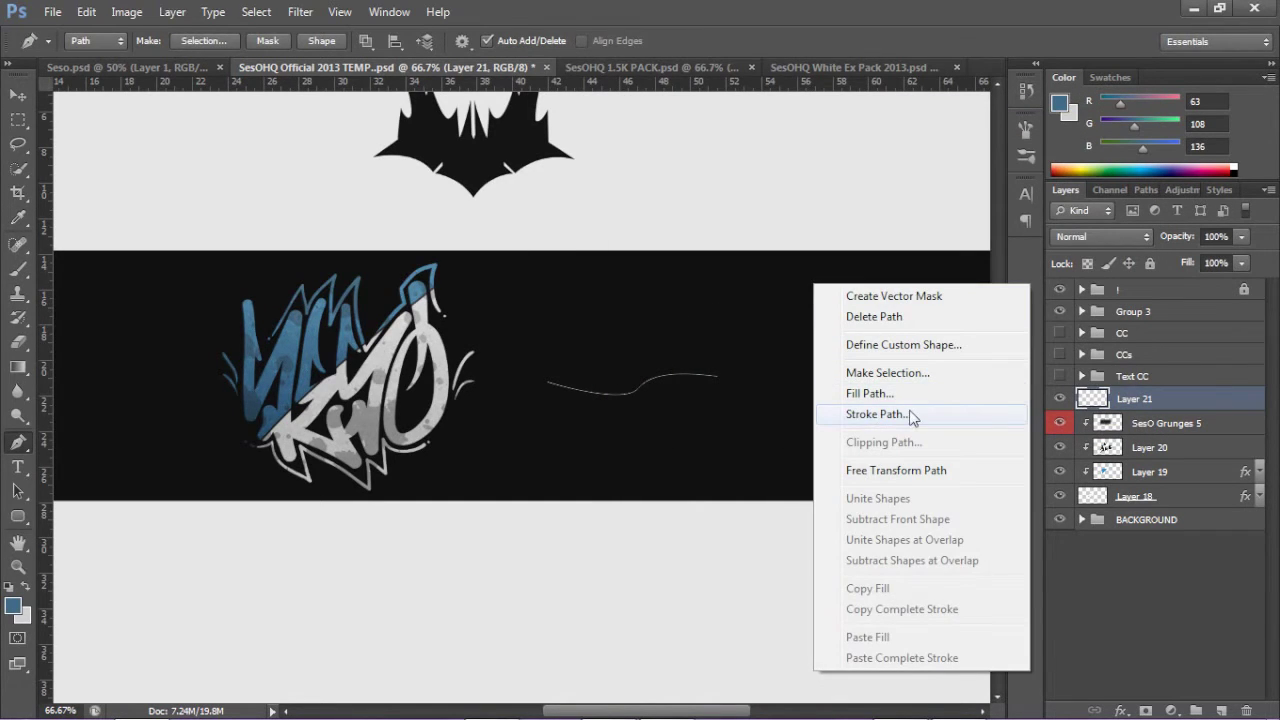
pyautogui.click(912, 416)
pyautogui.click(530, 246)
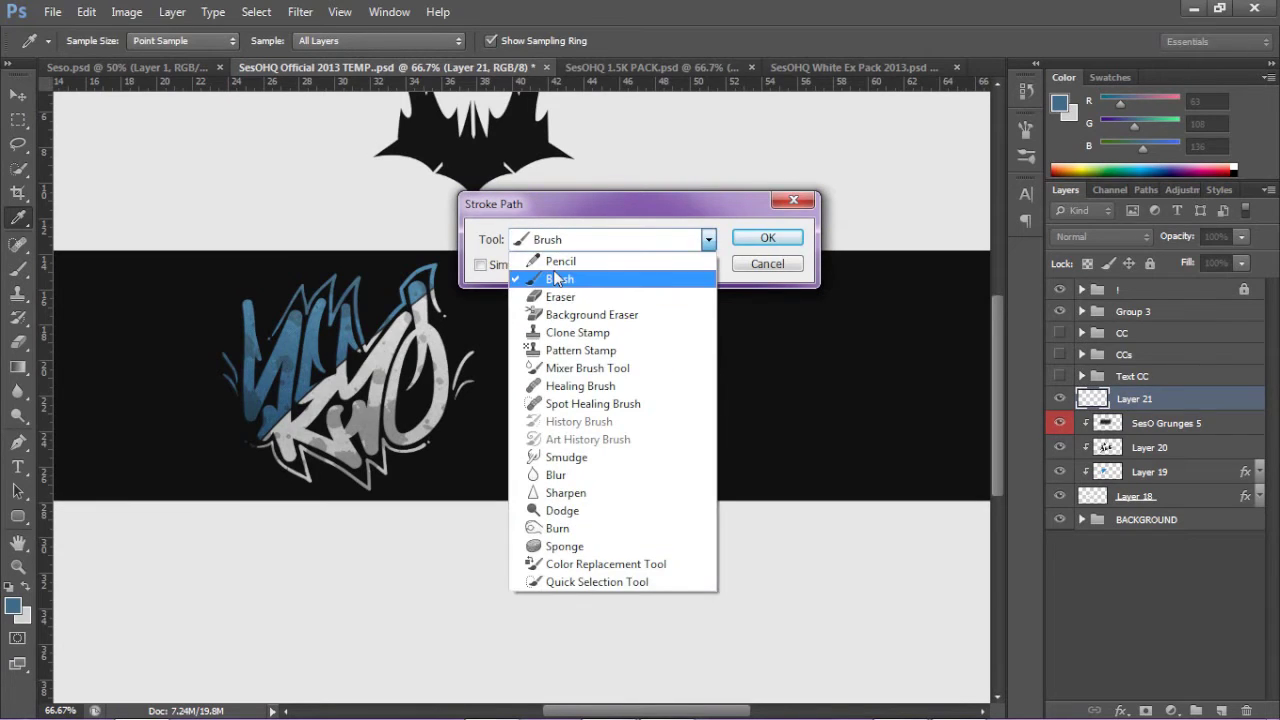
pyautogui.click(583, 272)
pyautogui.click(767, 237)
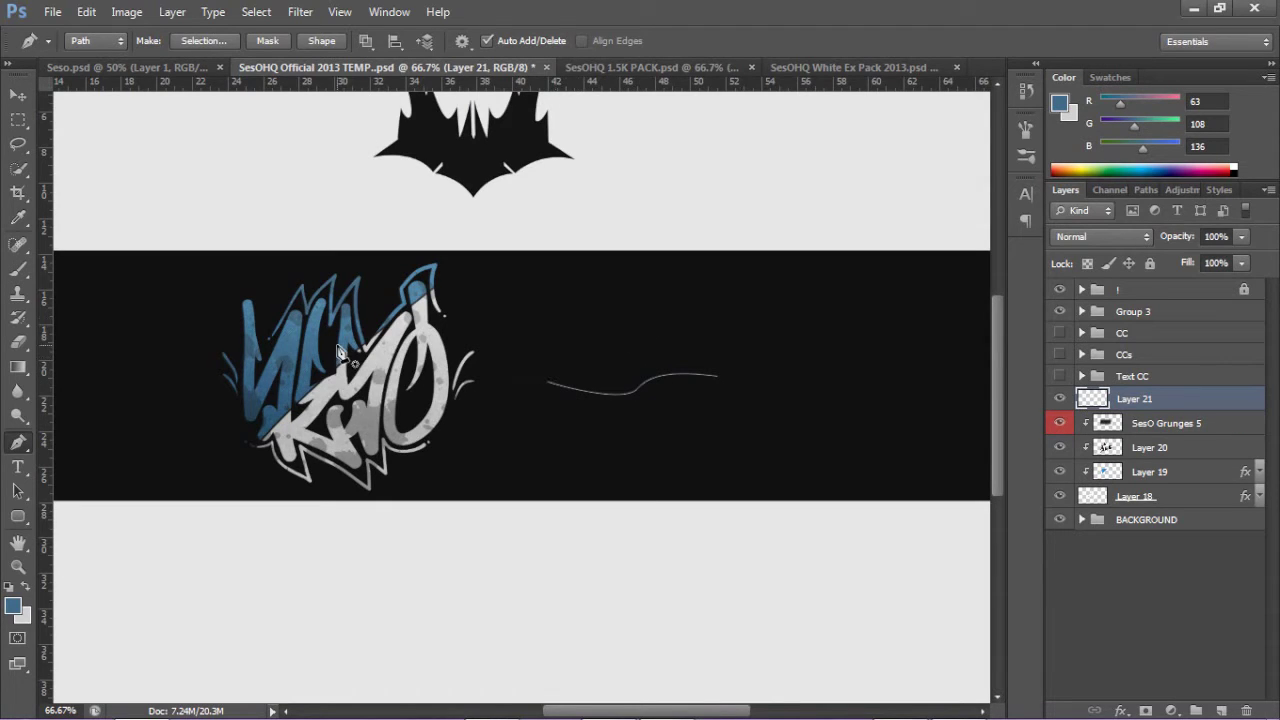
pyautogui.rightClick(607, 333)
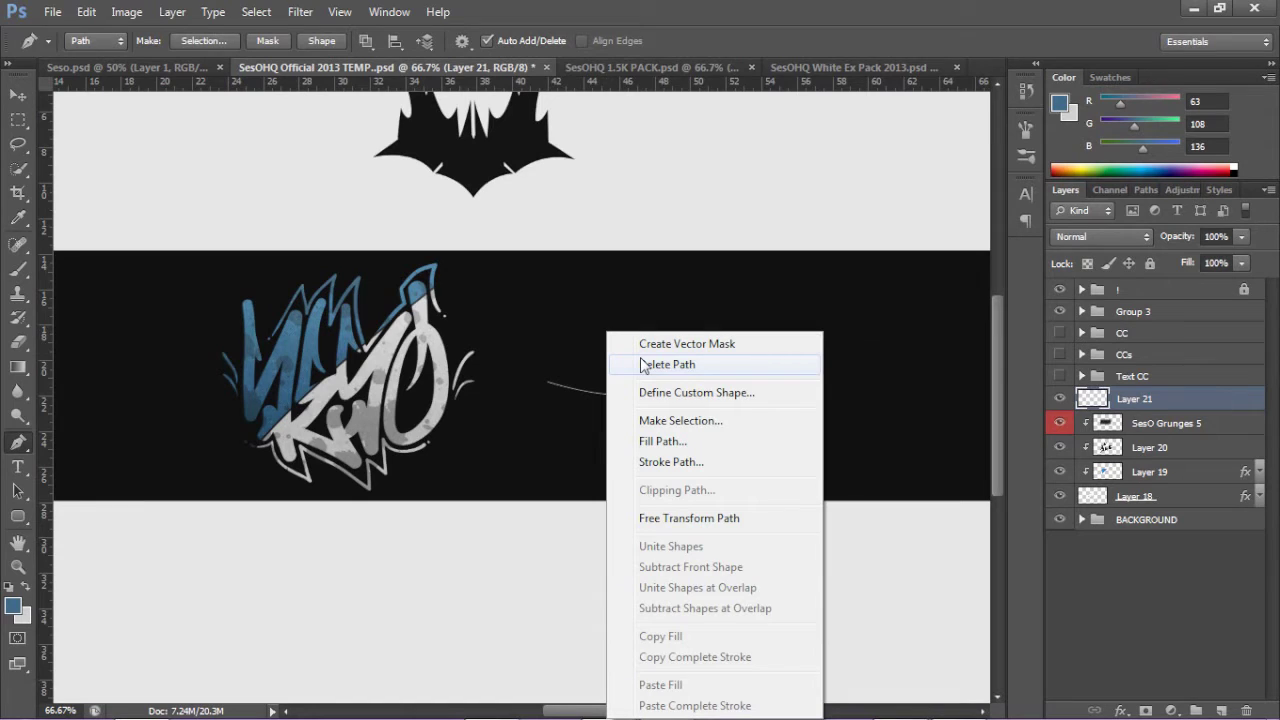
pyautogui.click(641, 364)
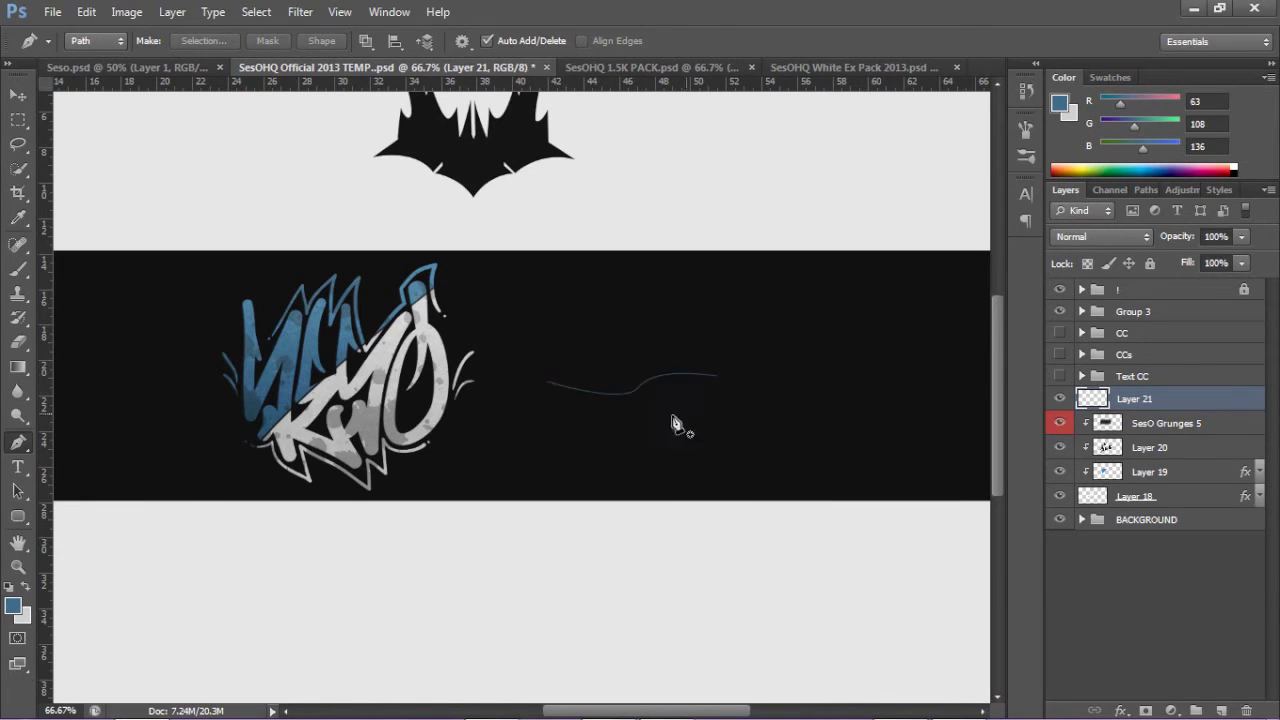
# Step: Reposition the thin blue curved line on the dark banner beside the logo
pyautogui.press('v')
pyautogui.moveTo(628, 392); pyautogui.dragTo(652, 416)
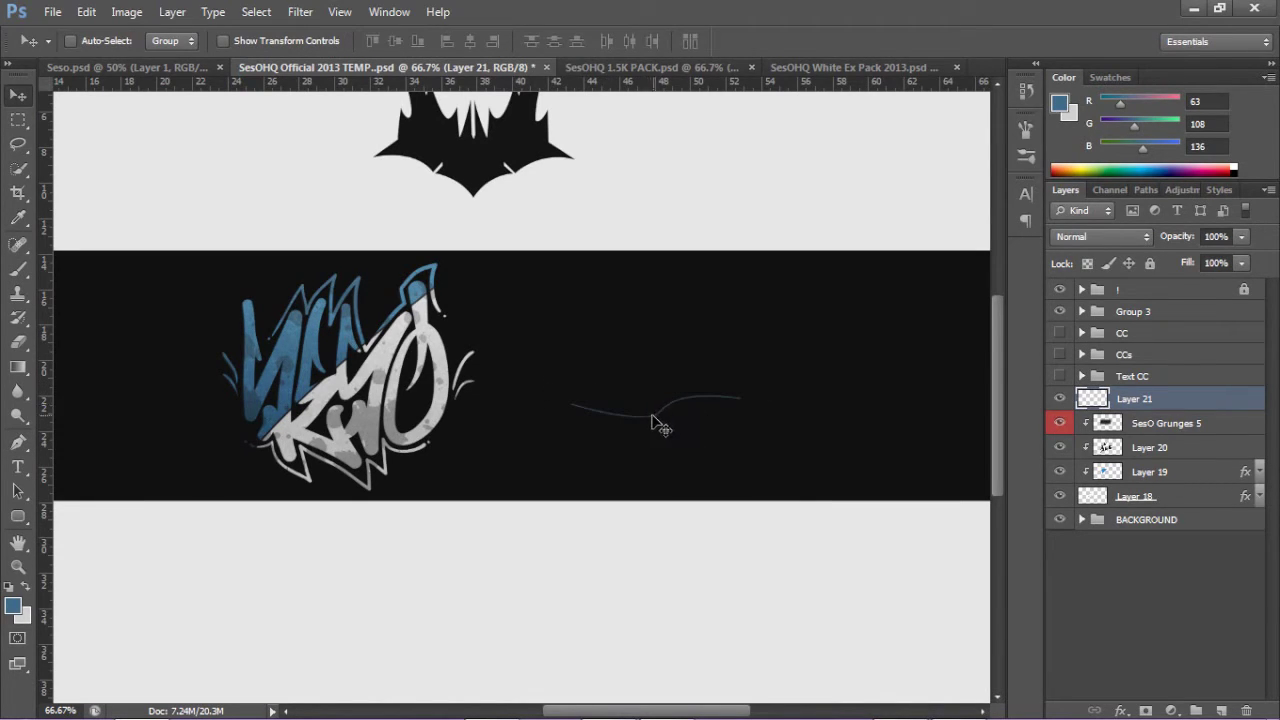
pyautogui.press('z')
pyautogui.click(646, 420)
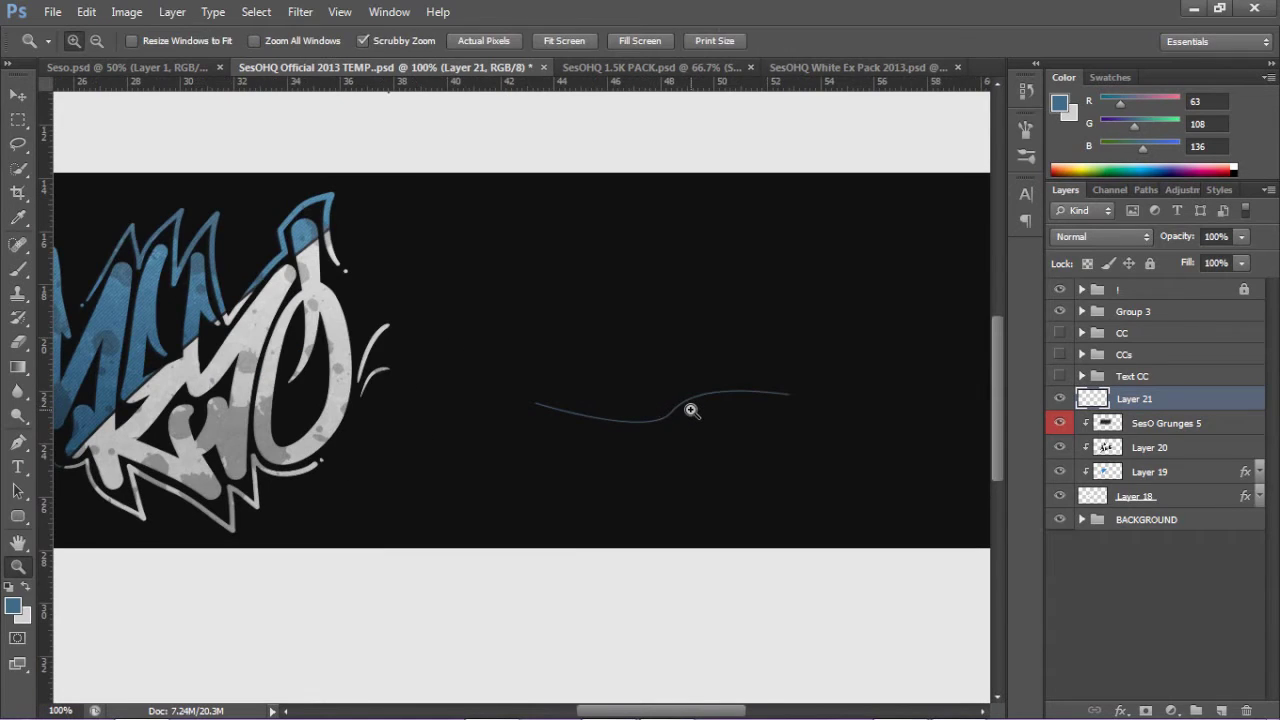
pyautogui.press('v')
pyautogui.moveTo(692, 417)
pyautogui.mouseDown()
pyautogui.moveTo(583, 431)
pyautogui.moveTo(321, 511)
pyautogui.moveTo(450, 491)
pyautogui.moveTo(618, 394)
pyautogui.mouseUp()
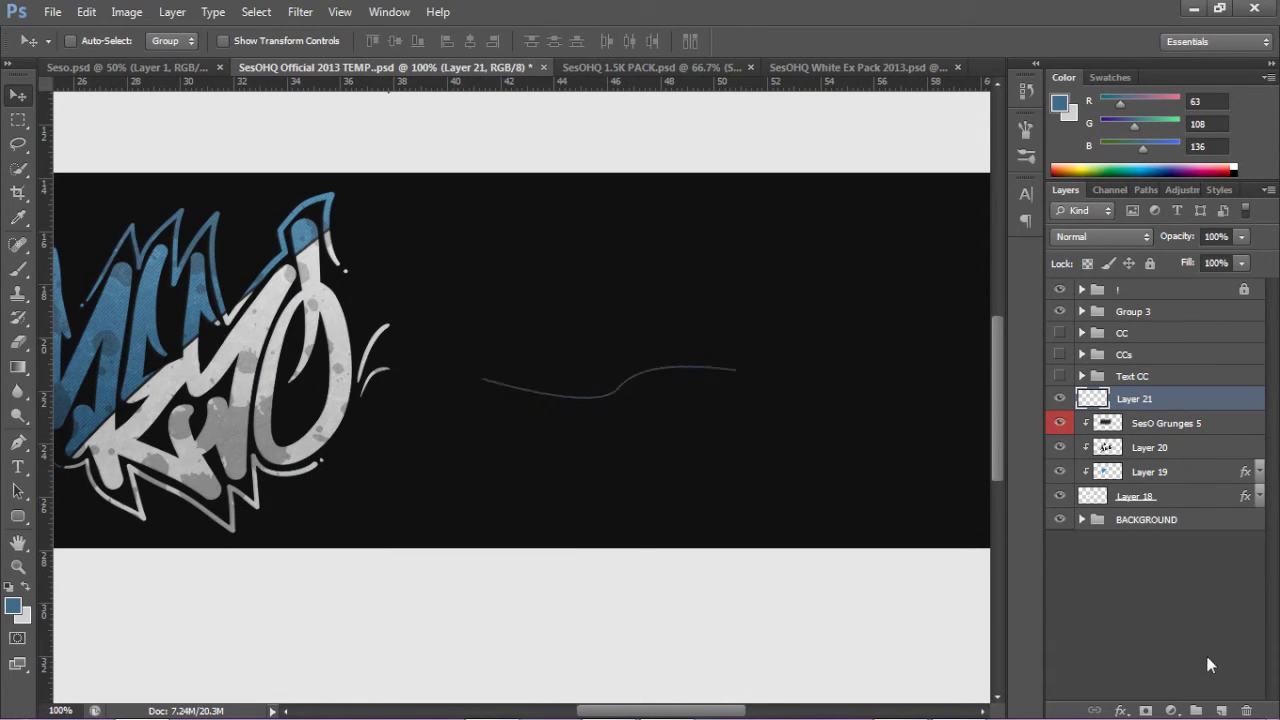
# Step: On a new layer, paint pairs of hard-edged blue dots in different sizes near both ends of the thin curved line
pyautogui.click(1221, 710)
pyautogui.press('b')
pyautogui.keyDown('alt'); pyautogui.rightClick(466, 409); pyautogui.keyUp('alt')
pyautogui.click(476, 394)
pyautogui.keyDown('alt'); pyautogui.rightClick(505, 406); pyautogui.keyUp('alt')
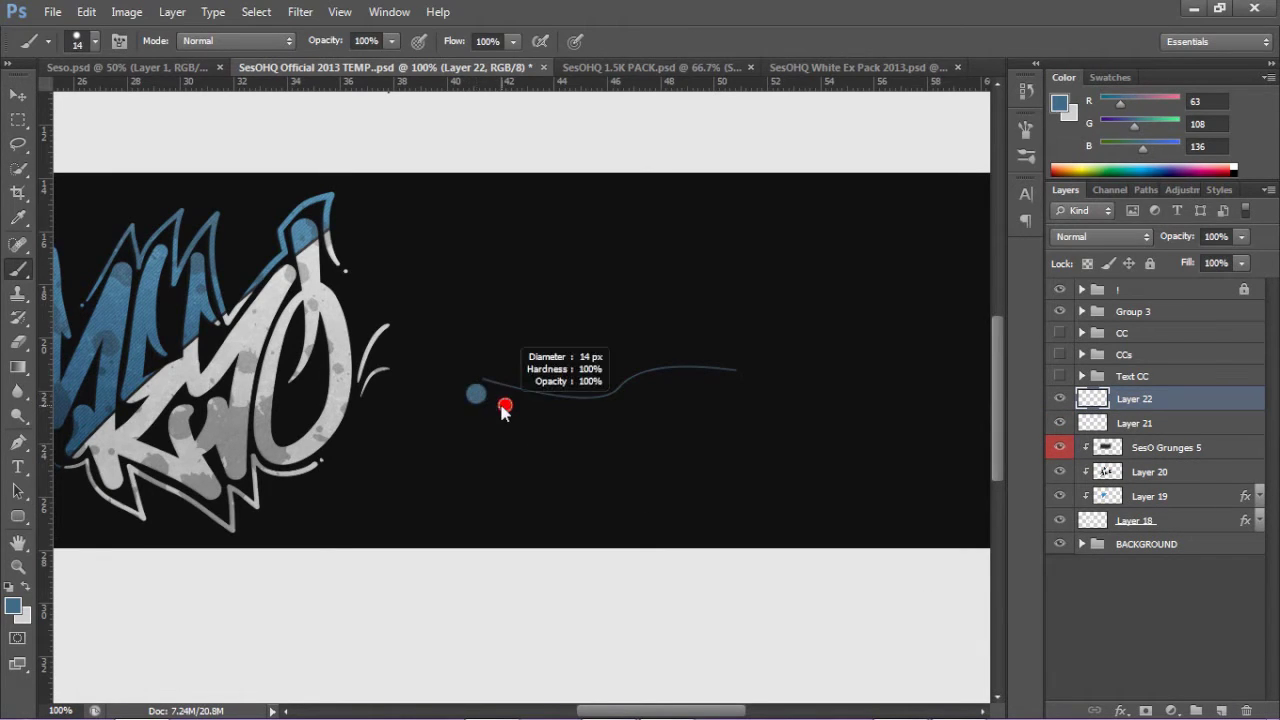
pyautogui.keyDown('alt'); pyautogui.rightClick(713, 358); pyautogui.keyUp('alt')
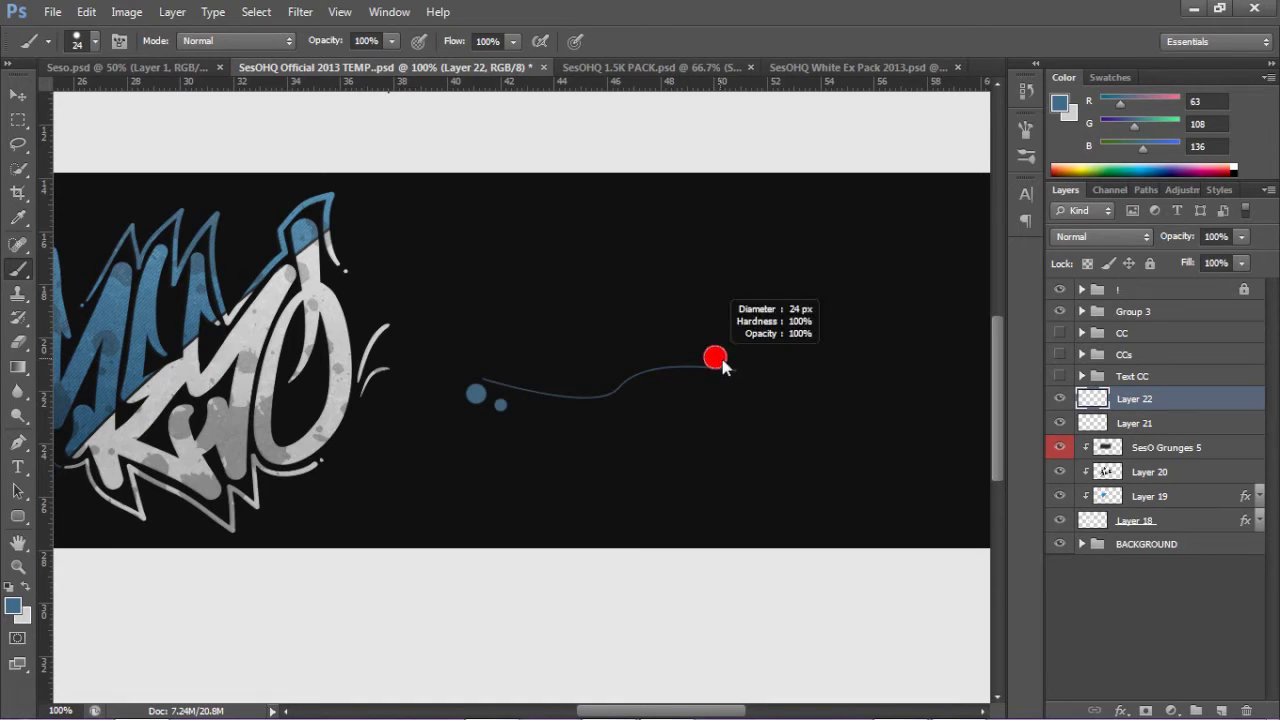
pyautogui.click(726, 353)
pyautogui.keyDown('alt'); pyautogui.rightClick(702, 356); pyautogui.keyUp('alt')
pyautogui.keyDown('alt'); pyautogui.rightClick(702, 356); pyautogui.keyUp('alt')
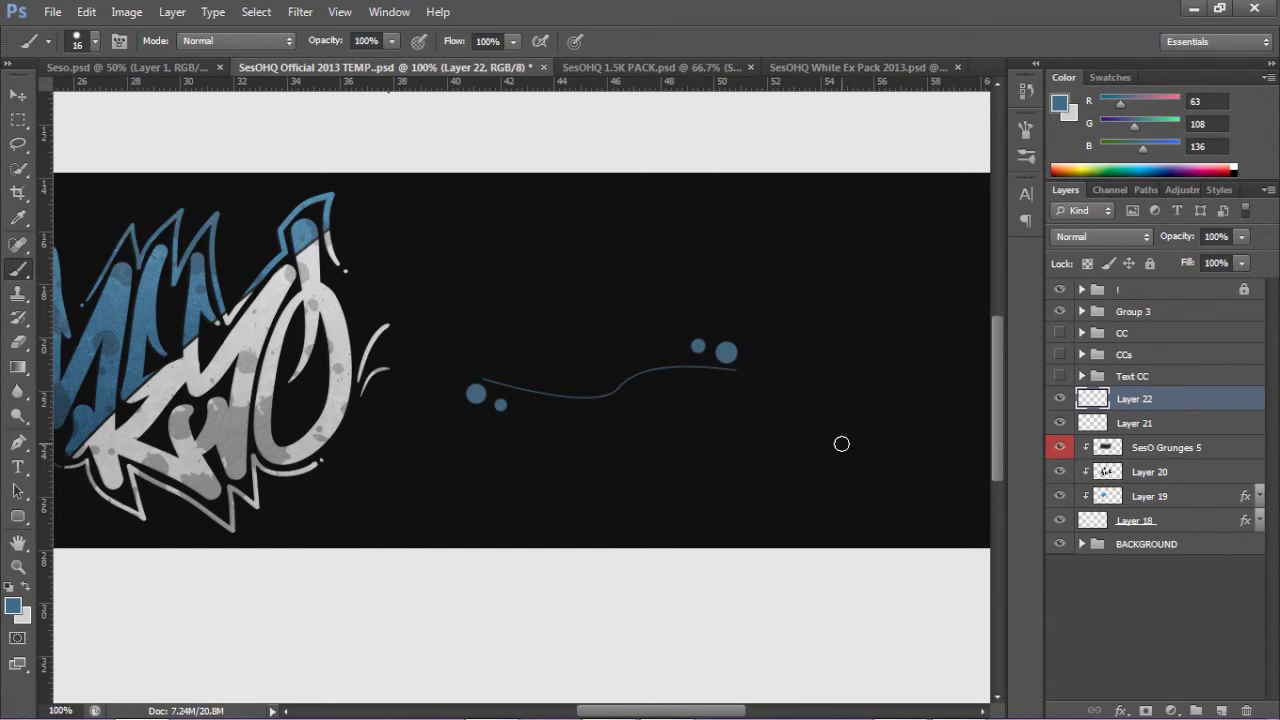
# Step: Delete both the blue dots layer and the curved line layer
pyautogui.press('v')
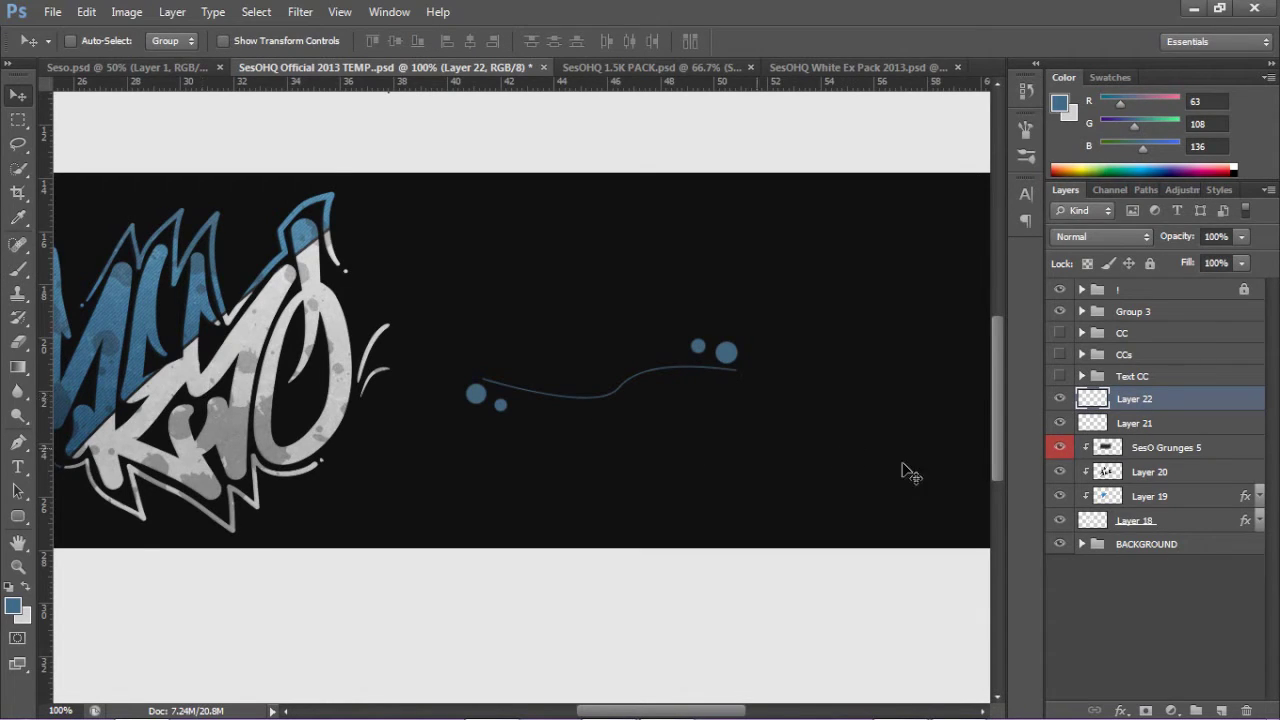
pyautogui.keyDown('shift'); pyautogui.click(1133, 423); pyautogui.keyUp('shift')
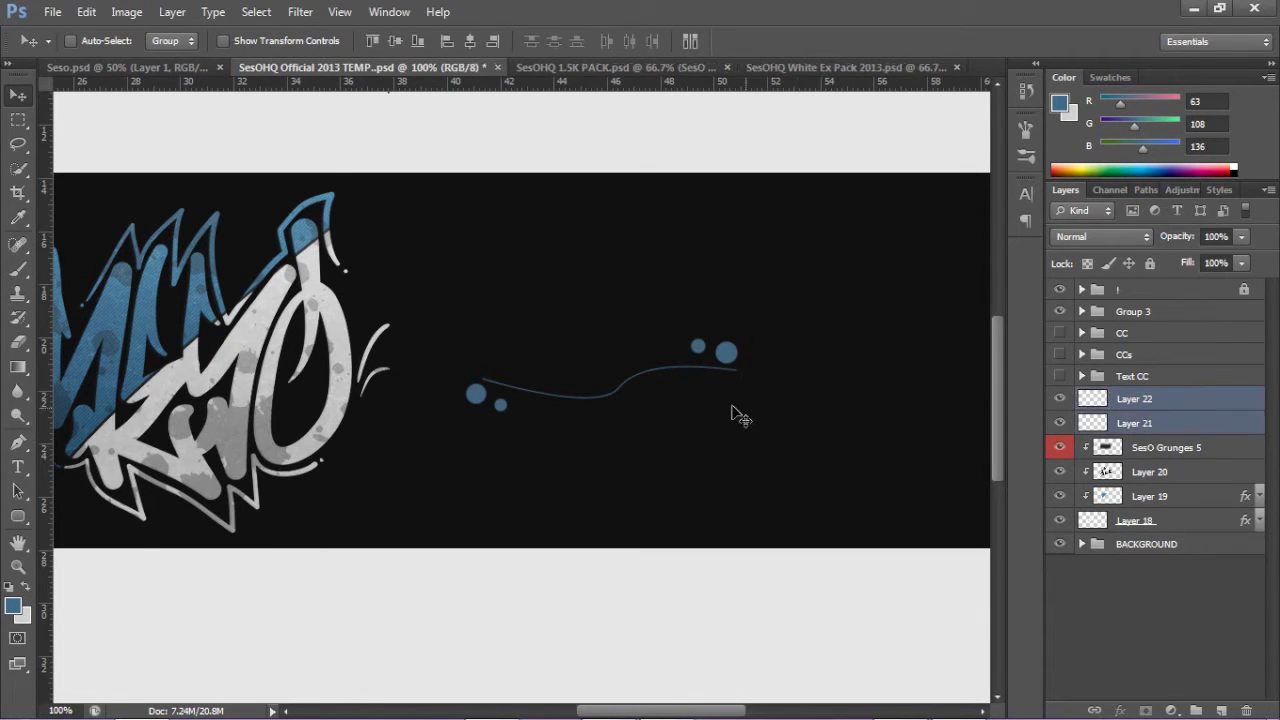
pyautogui.press('Delete')
# Step: Start a text line on the dark banner beside the logo's lower part and set its colour to light grey #dfdfdf
pyautogui.hotkey('ctrl', '-')
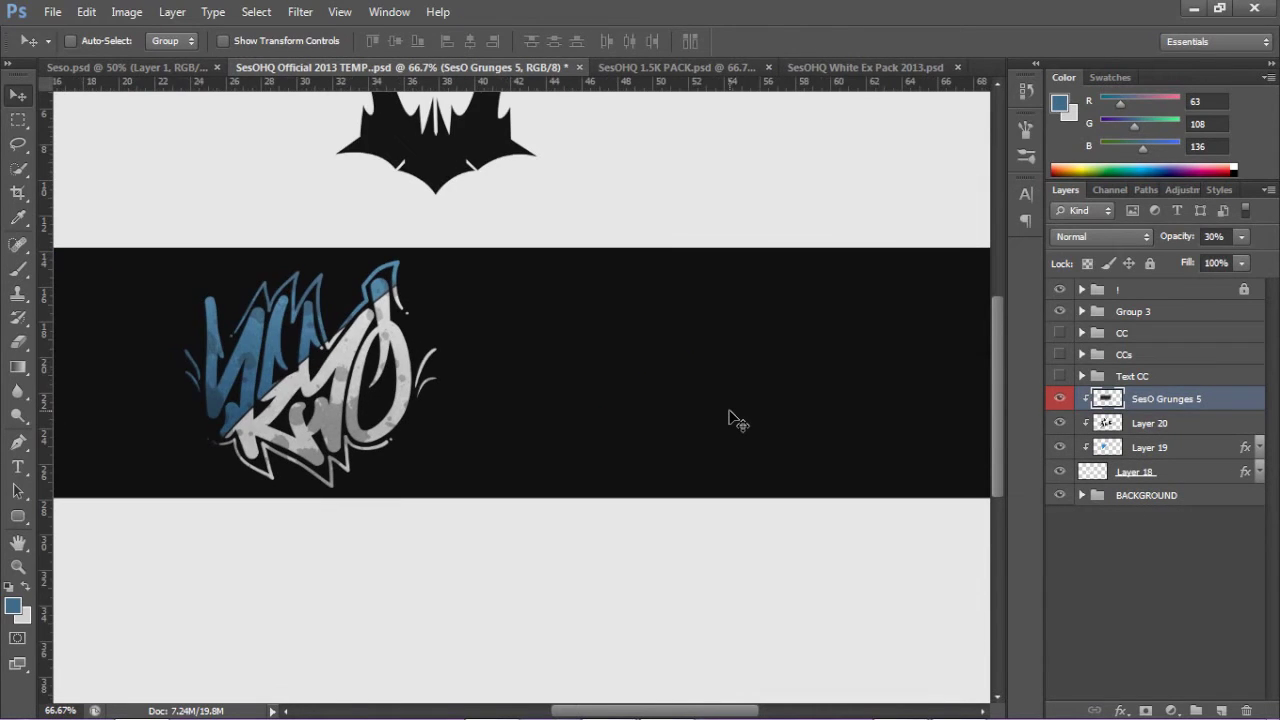
pyautogui.moveTo(655, 712); pyautogui.dragTo(634, 714)
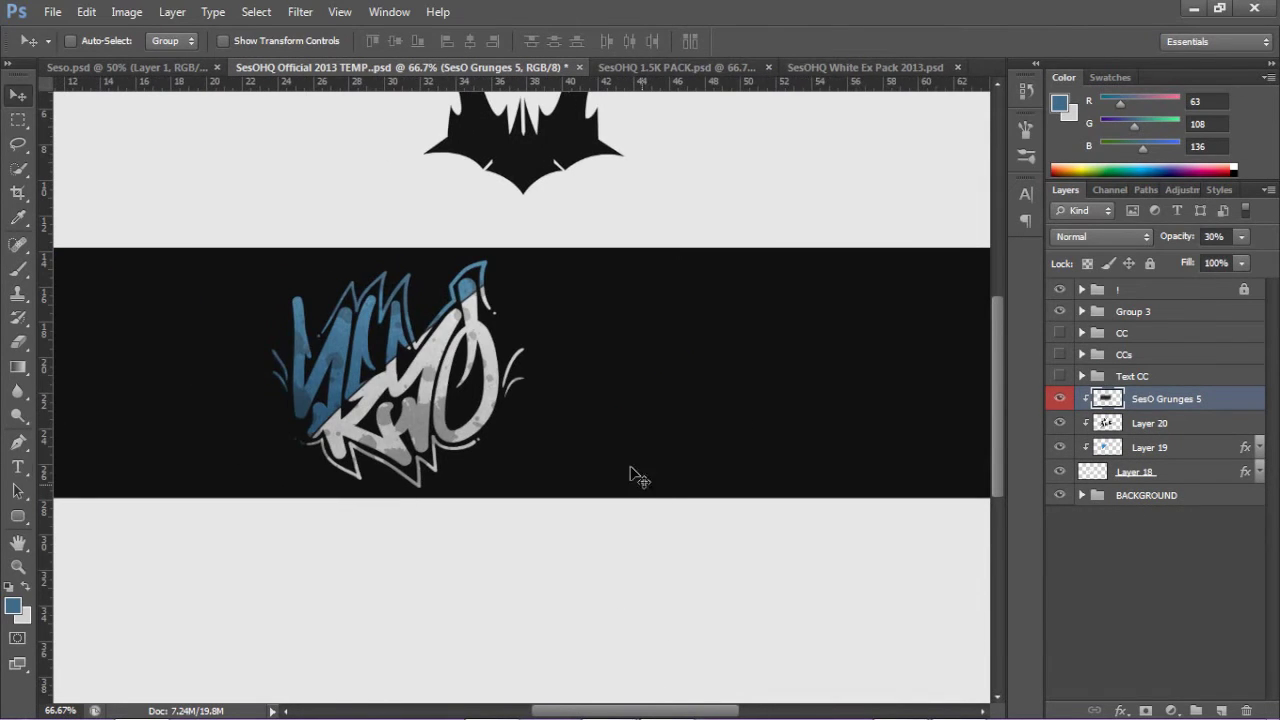
pyautogui.press('t')
pyautogui.click(575, 443)
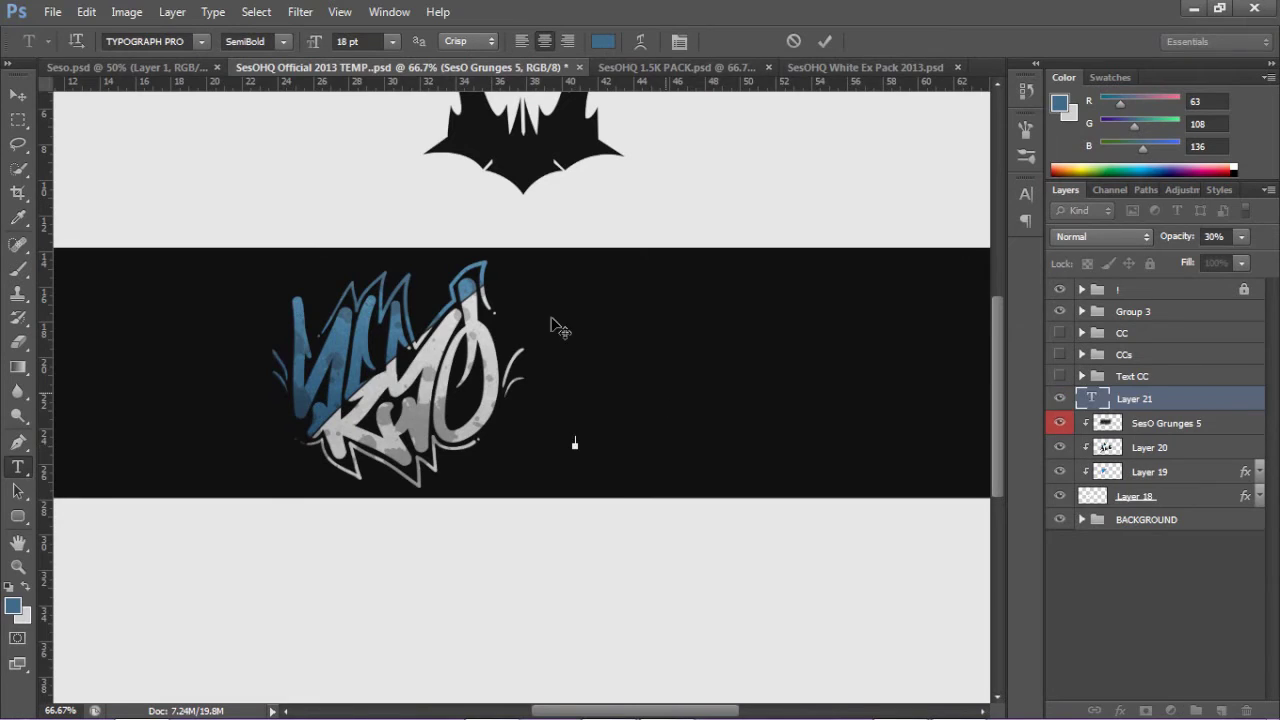
pyautogui.click(108, 40)
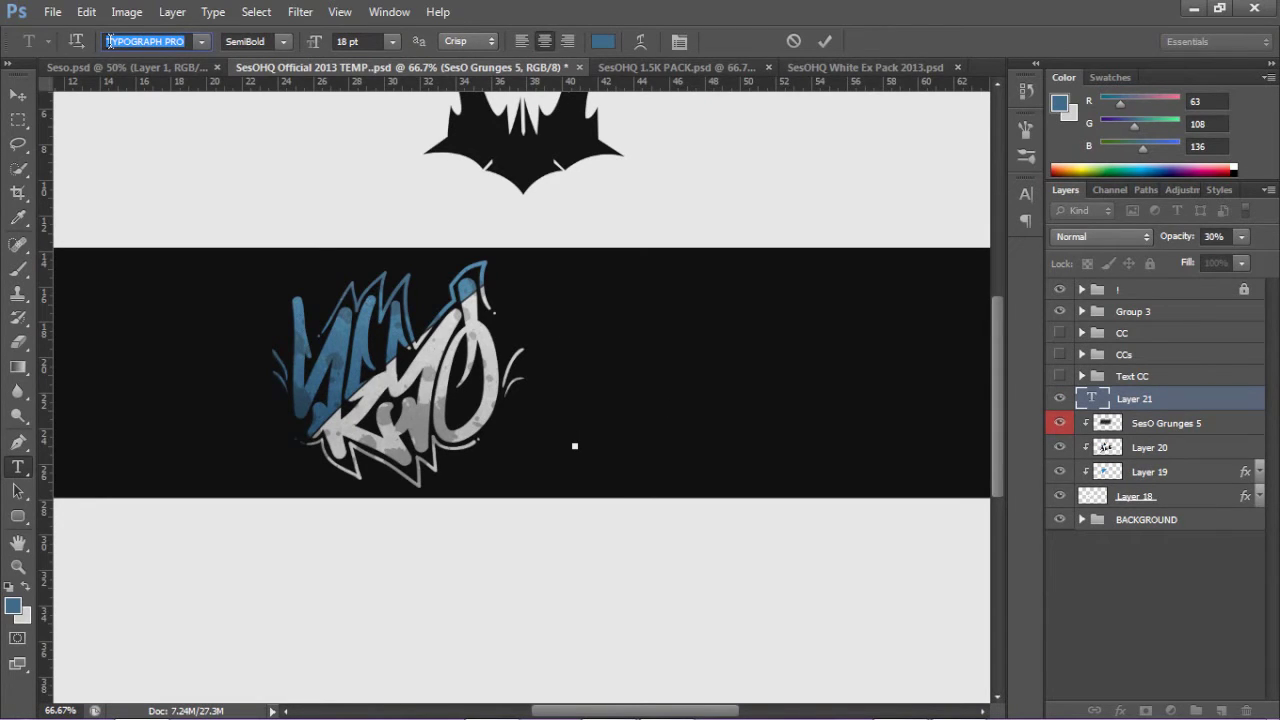
pyautogui.click(602, 41)
pyautogui.click(571, 186)
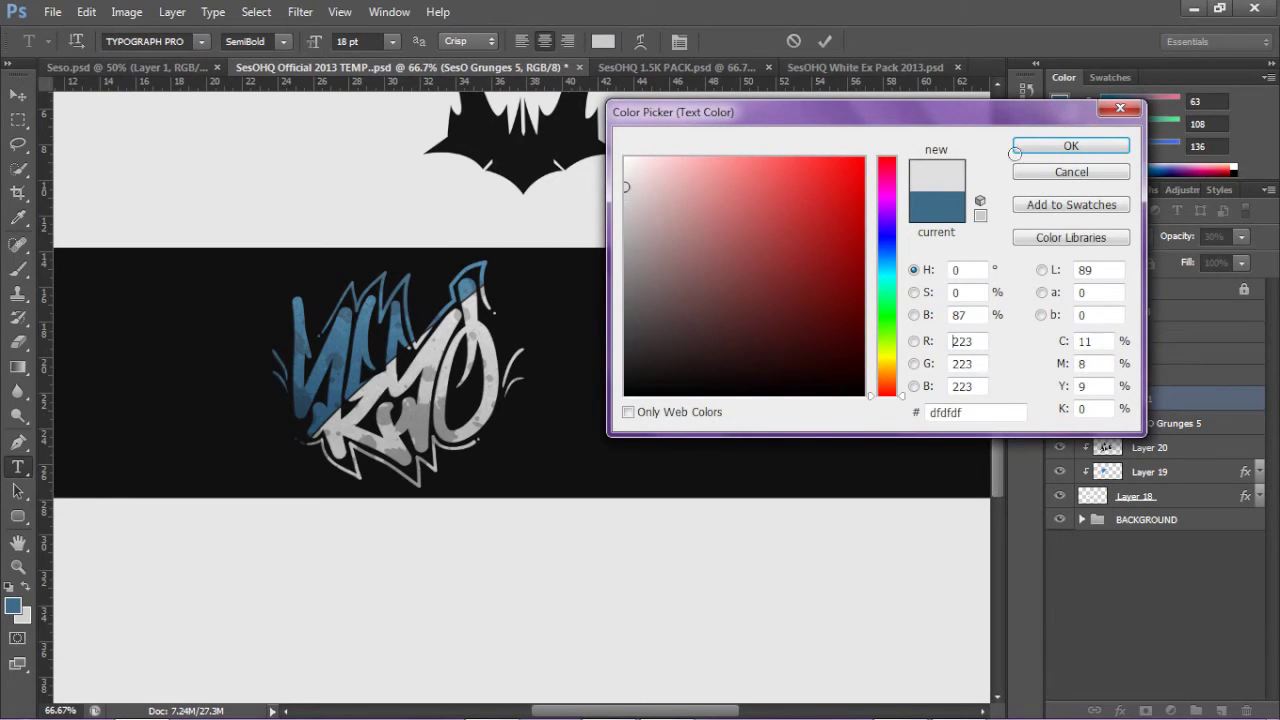
pyautogui.click(1070, 145)
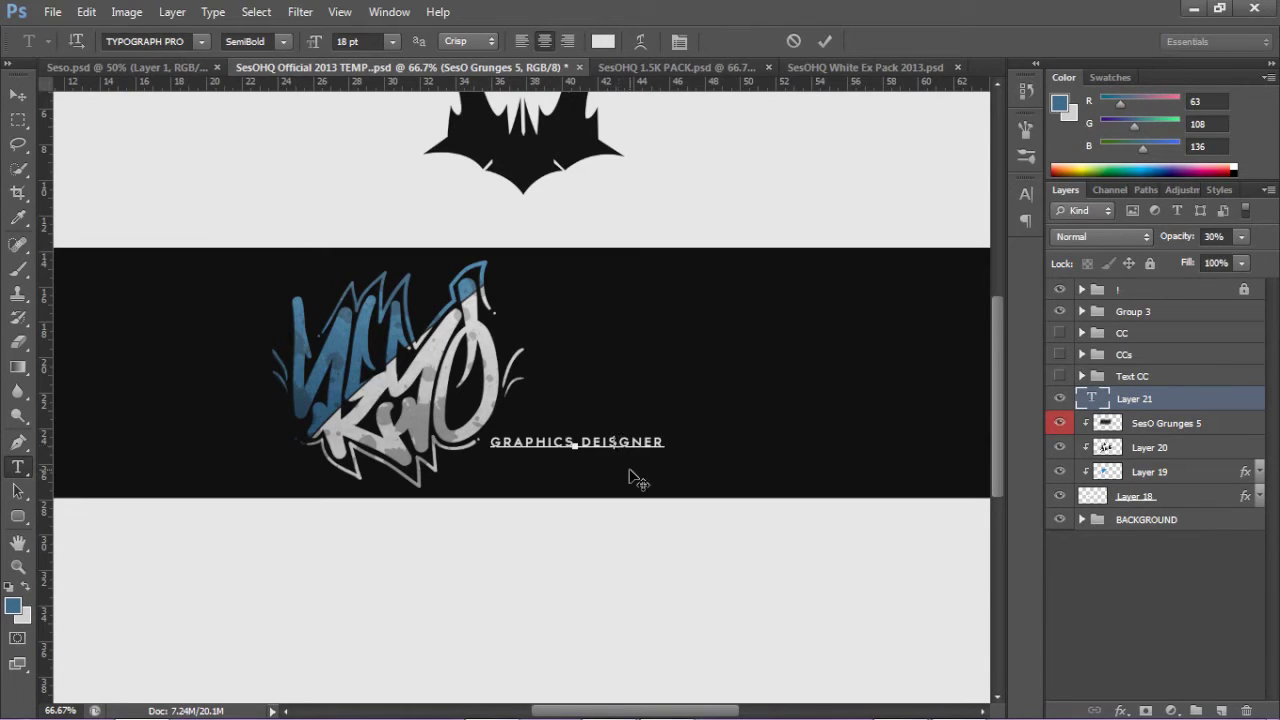
# Step: Correct the text to read GRAPHICS DESIGNER and move it slightly down and to the right, near the logo's lower edge
pyautogui.press('BackSpace')
pyautogui.press('BackSpace')
pyautogui.press('BackSpace')
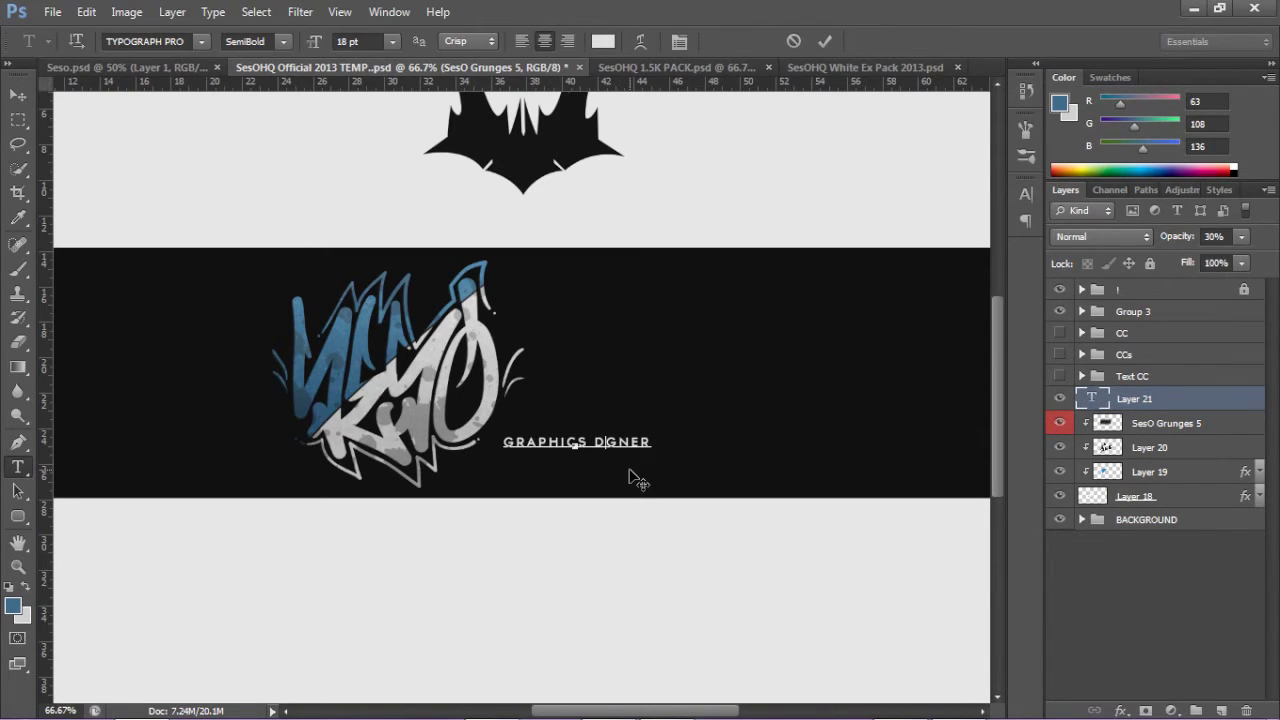
pyautogui.write('ESI')
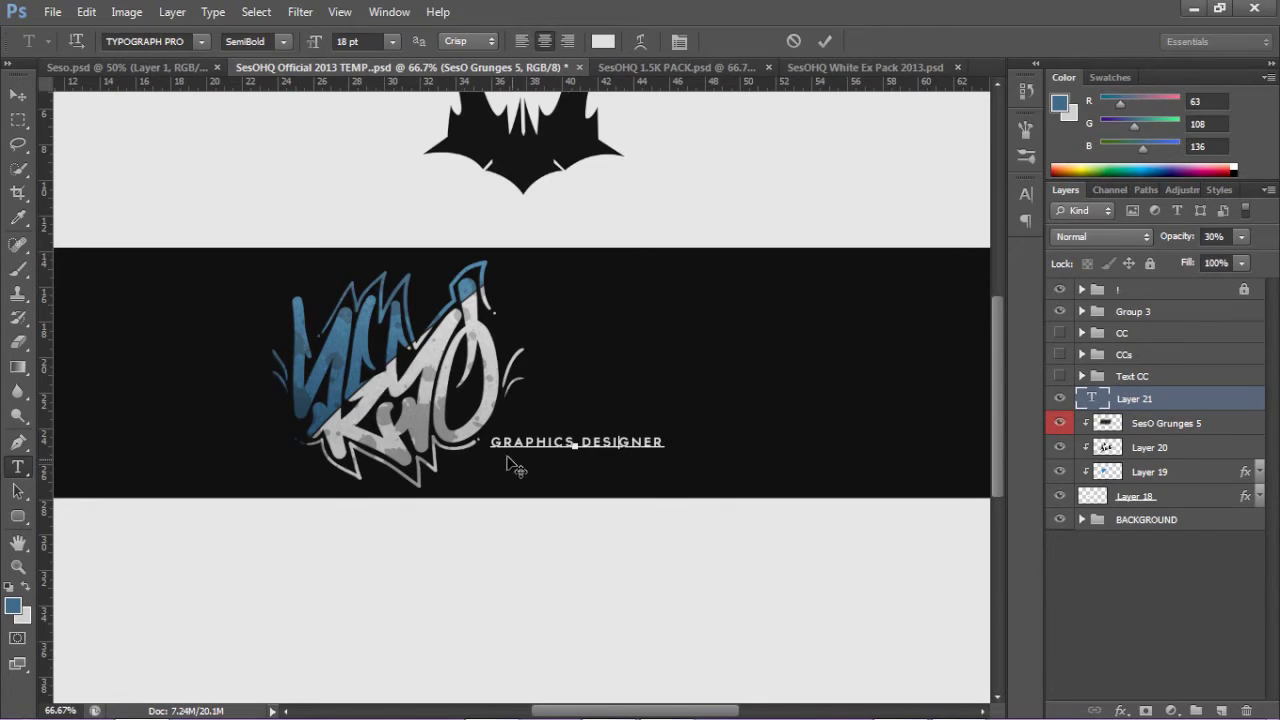
pyautogui.click(825, 41)
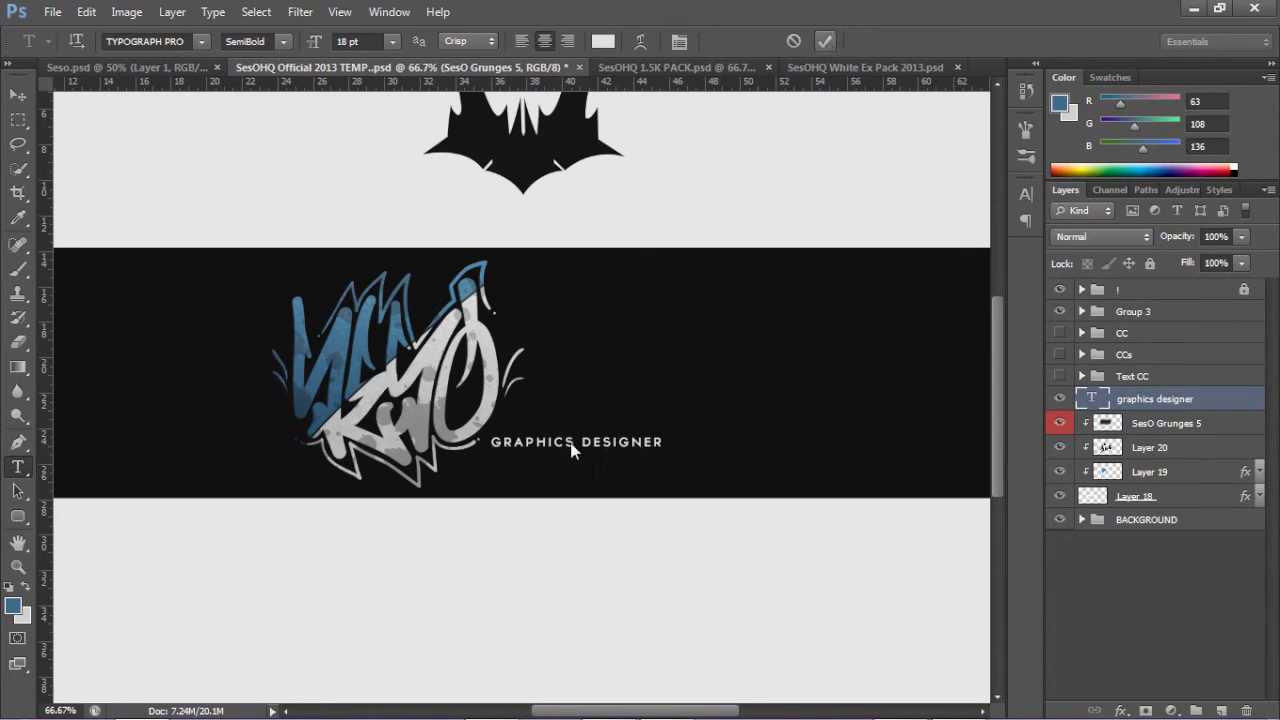
pyautogui.press('v')
pyautogui.moveTo(578, 456); pyautogui.dragTo(603, 468)
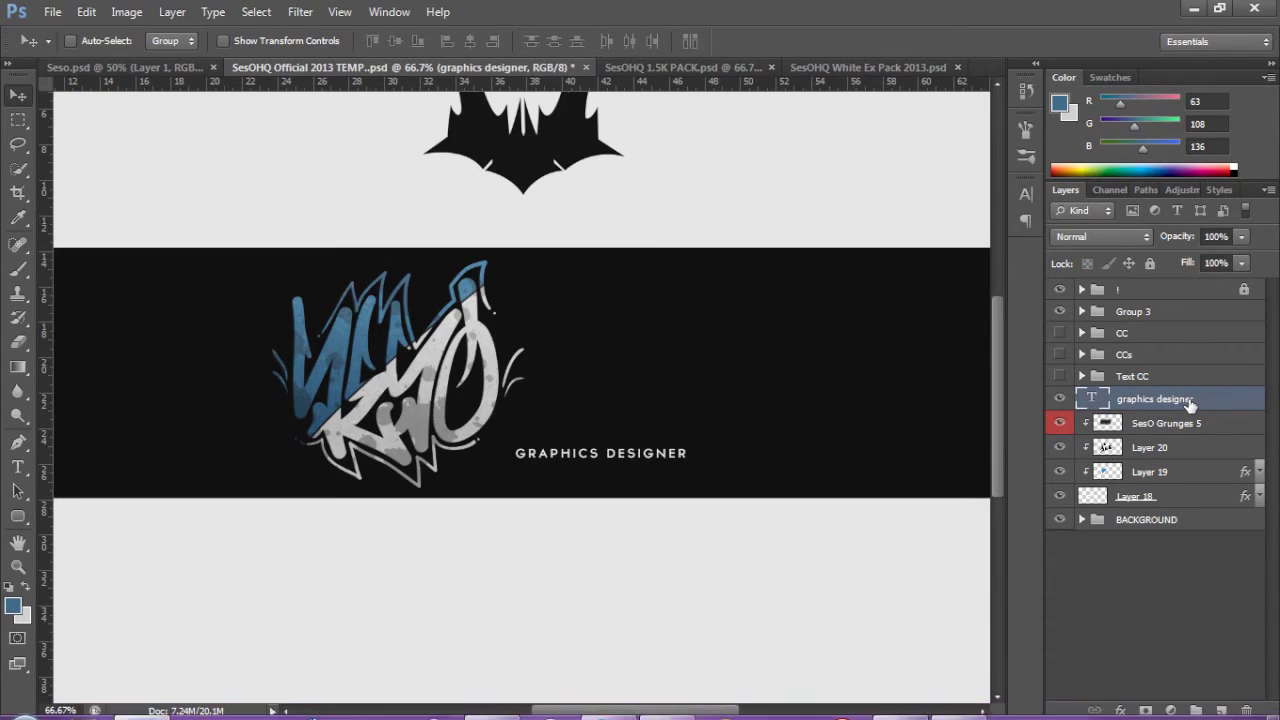
# Step: On a new layer, draw a closed wedge-shaped path over the GRAPHICS DESIGNER text, wide at the G and narrowing to a point at the last letter
pyautogui.hotkey('ctrl', 'shift', 'alt', 'n')
pyautogui.press('p')
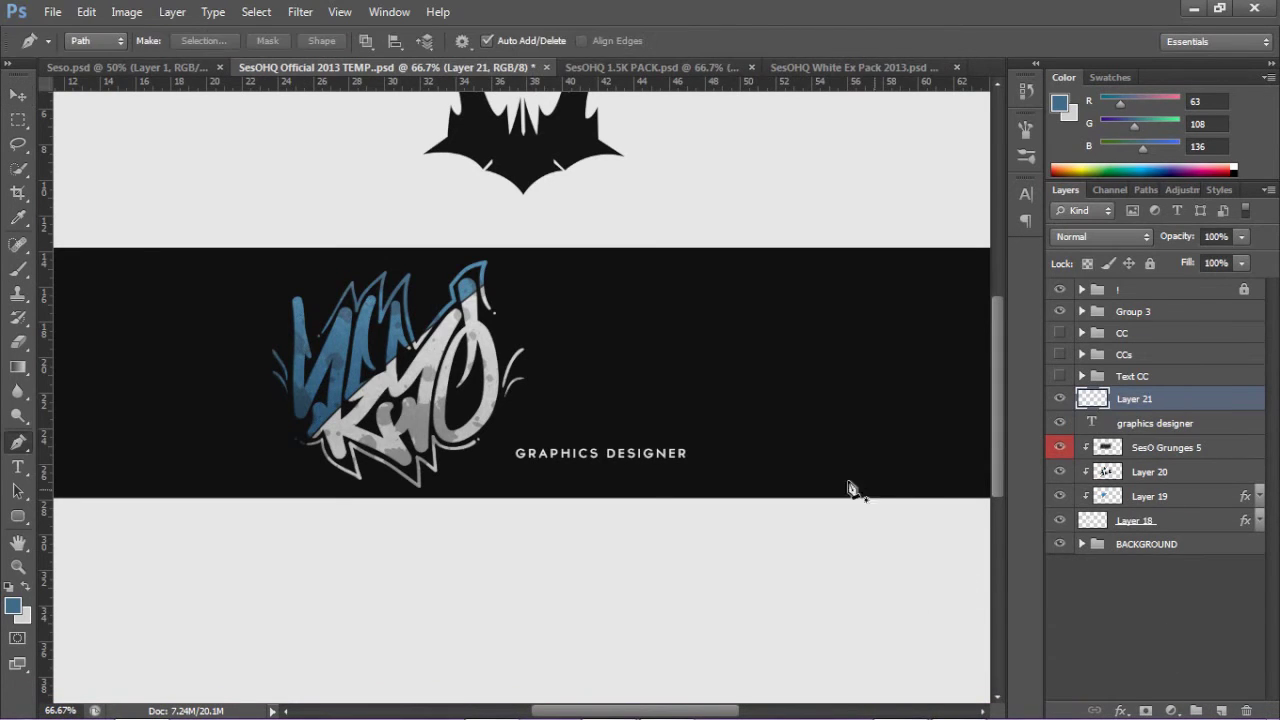
pyautogui.click(689, 448)
pyautogui.click(510, 460)
pyautogui.click(510, 431)
pyautogui.click(689, 447)
# Step: Fill the wedge path with a blue colour at 100% opacity and clear the path
pyautogui.rightClick(588, 445)
pyautogui.click(590, 176)
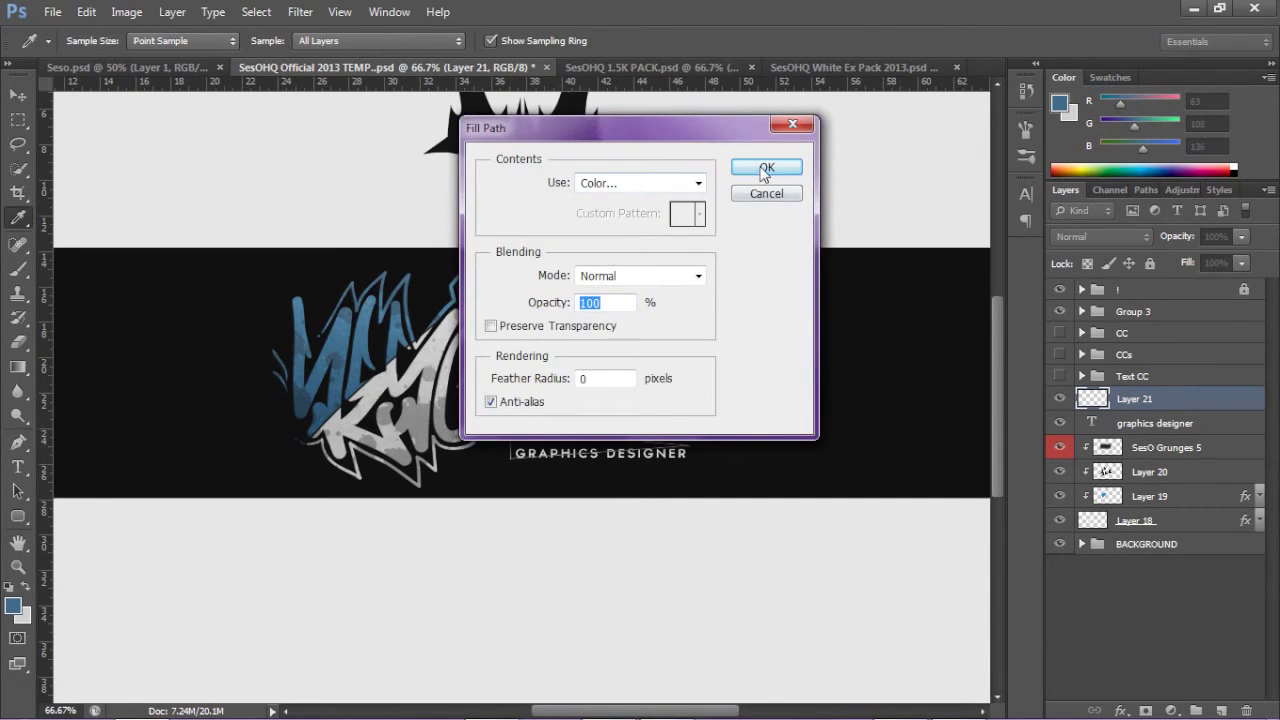
pyautogui.click(764, 168)
pyautogui.rightClick(689, 432)
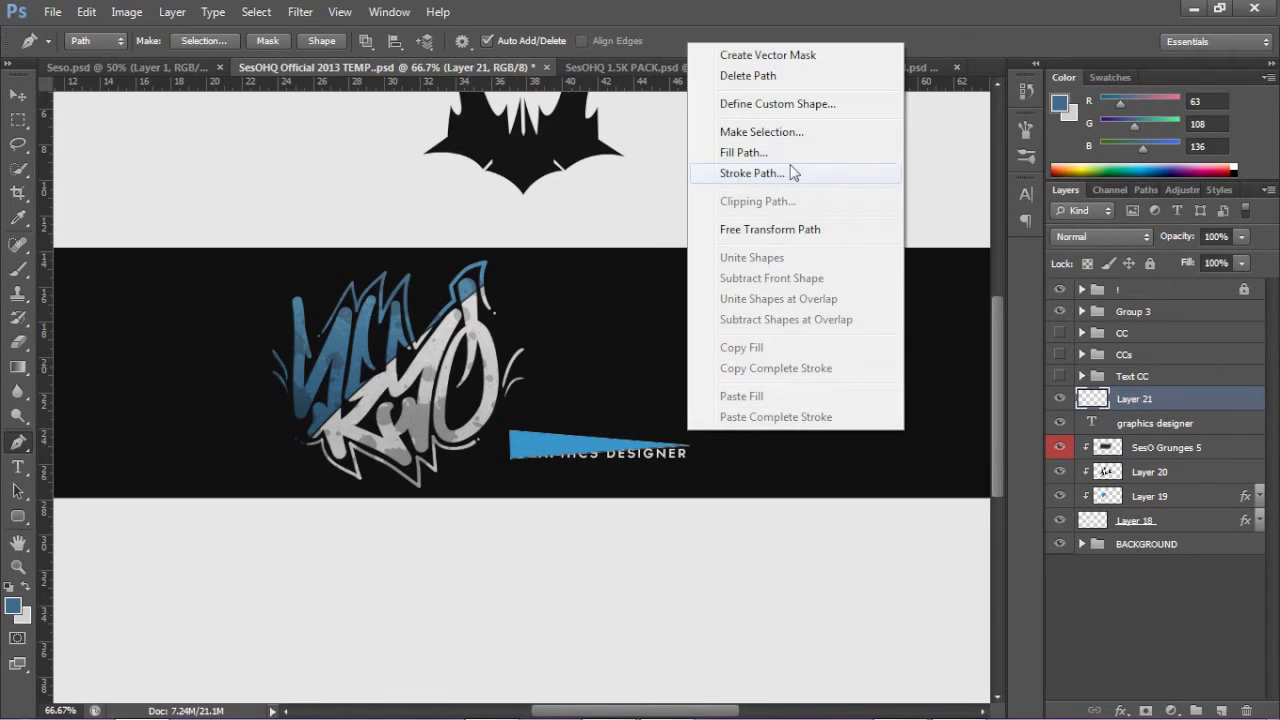
pyautogui.press('Escape')
# Step: Clip the blue wedge layer to the GRAPHICS DESIGNER text
pyautogui.rightClick(1150, 400)
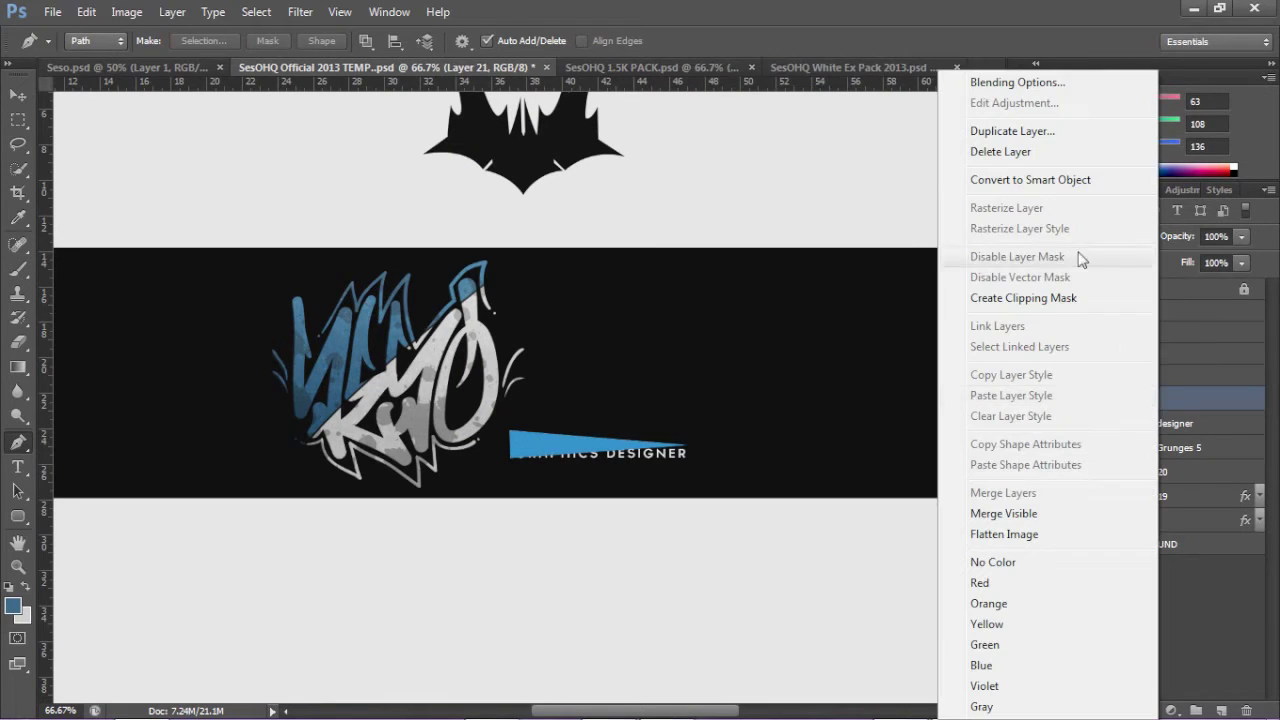
pyautogui.click(1024, 298)
pyautogui.press('z')
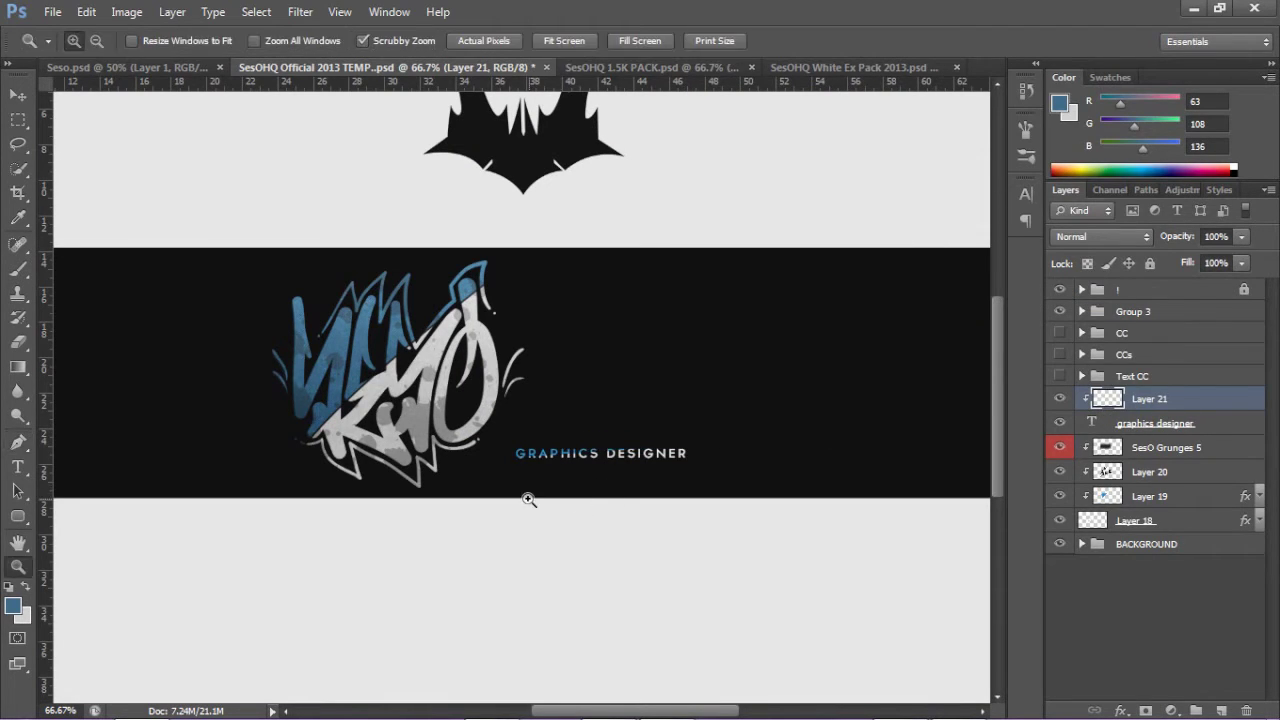
pyautogui.click(527, 498)
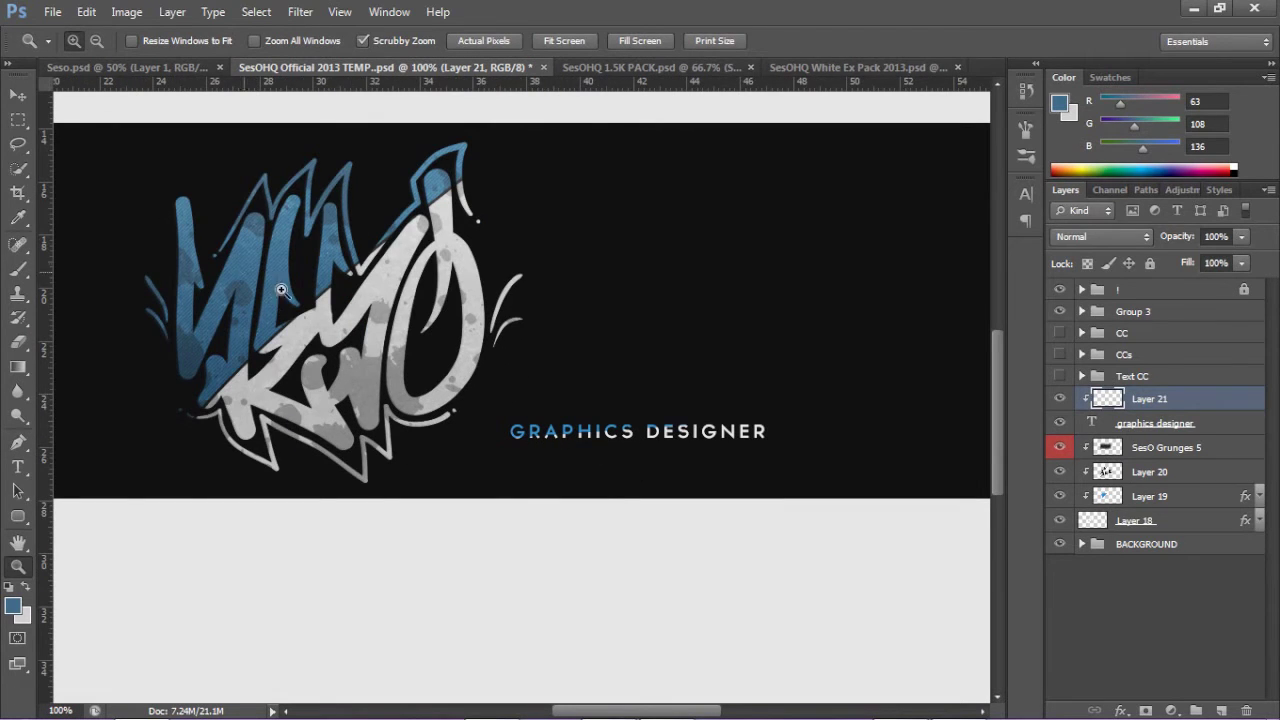
# Step: Add a Pattern Overlay with the black stepped diagonal pattern at about 22% opacity to the clipped blue layer
pyautogui.doubleClick(1187, 398)
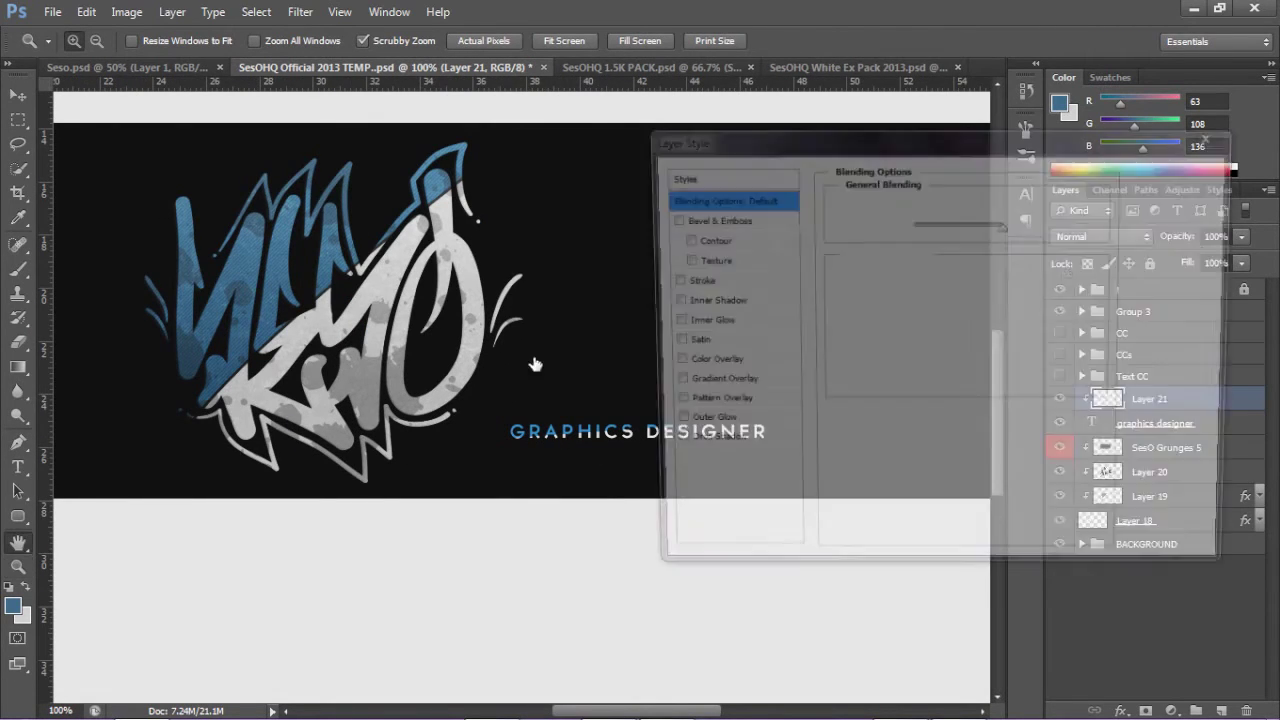
pyautogui.click(705, 404)
pyautogui.click(955, 285)
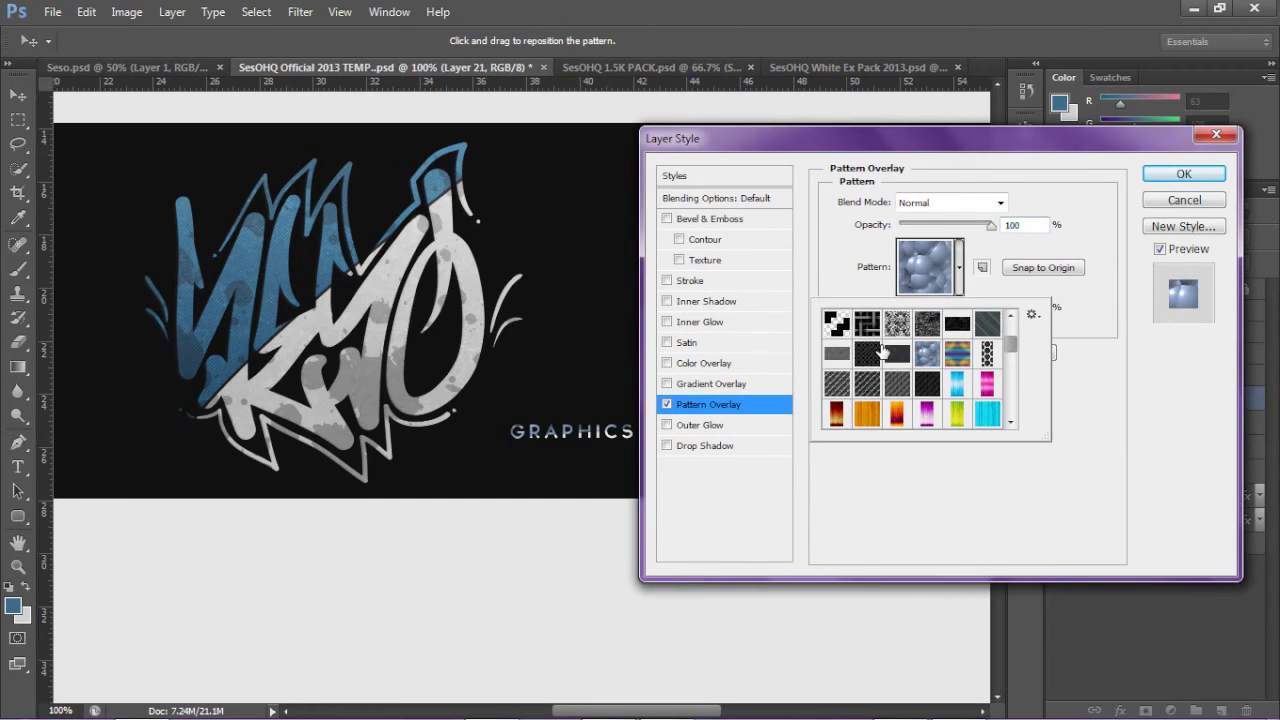
pyautogui.click(836, 323)
pyautogui.click(922, 241)
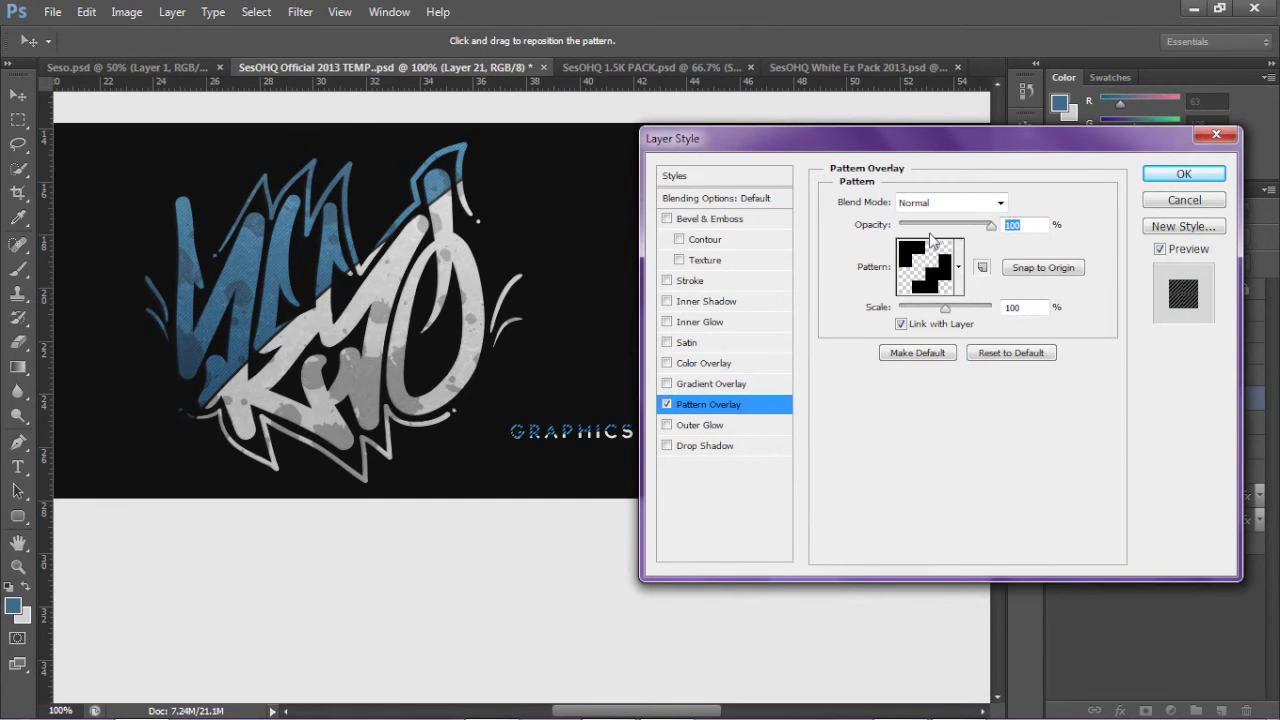
pyautogui.click(923, 226)
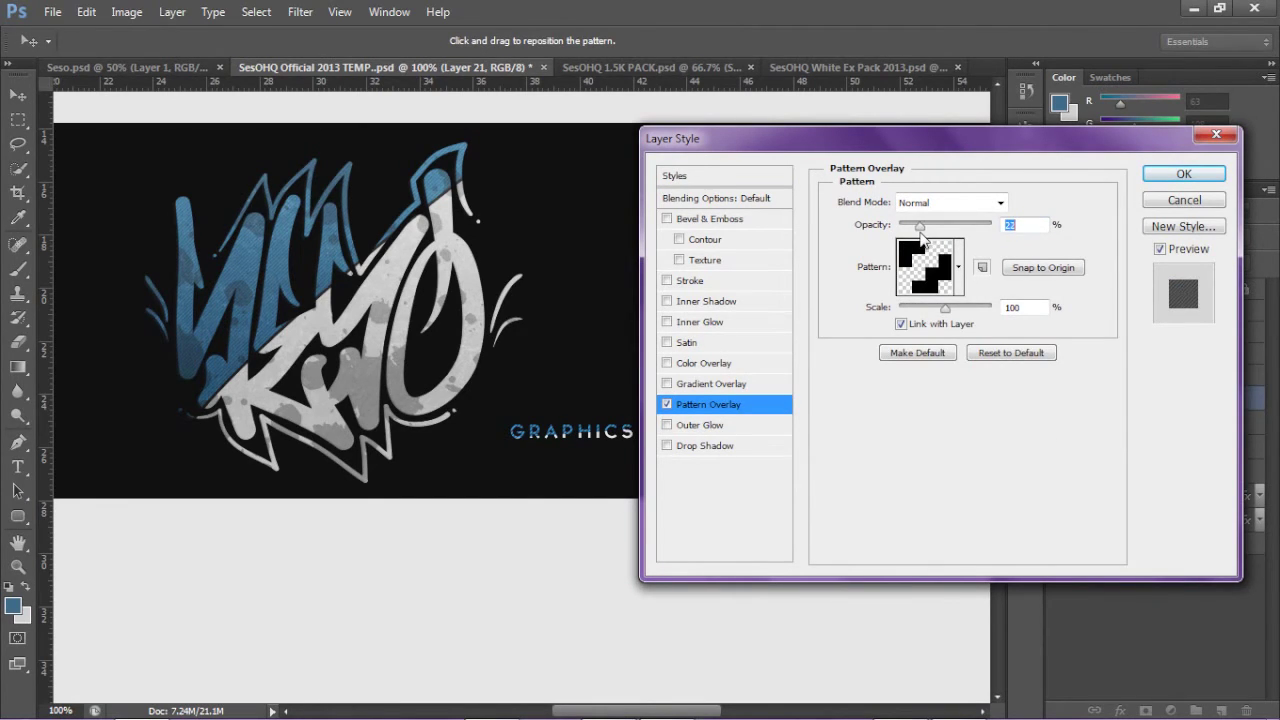
pyautogui.click(1183, 174)
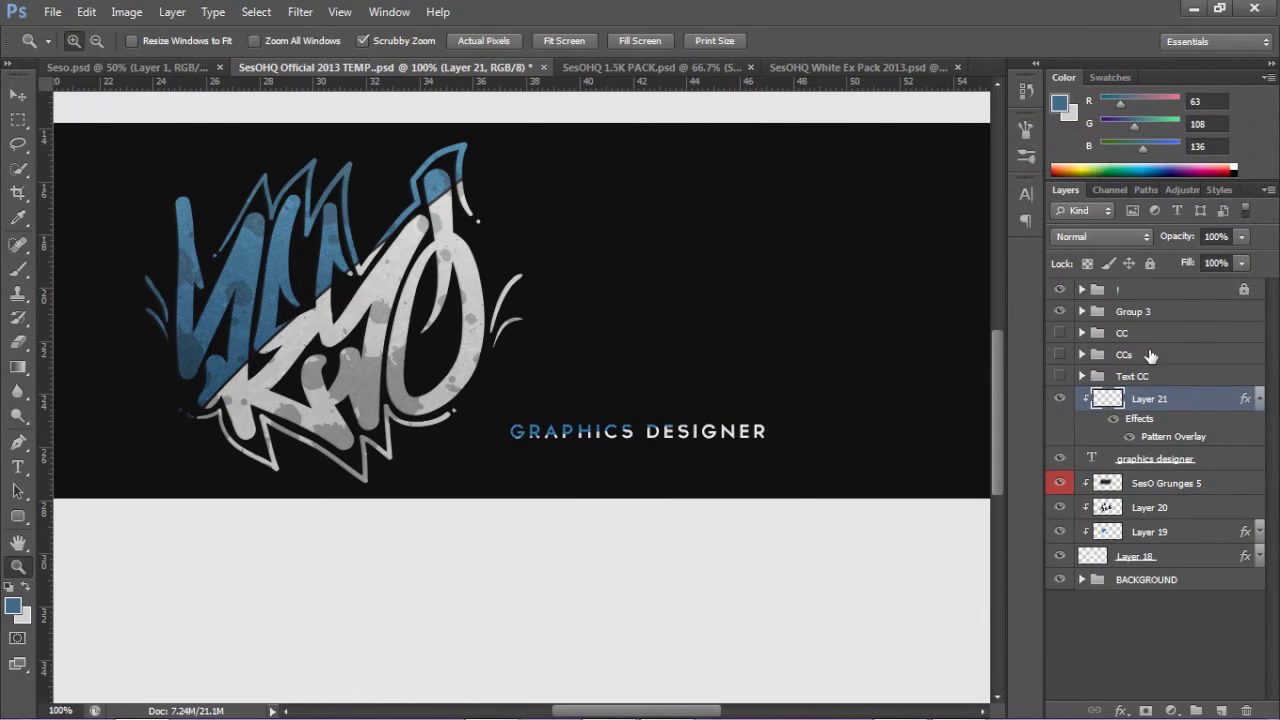
pyautogui.click(1254, 399)
# Step: Copy the SesO Grunges 5 texture from SesOHQ 1.5K PACK.psd into the banner document above the text layers
pyautogui.press('v')
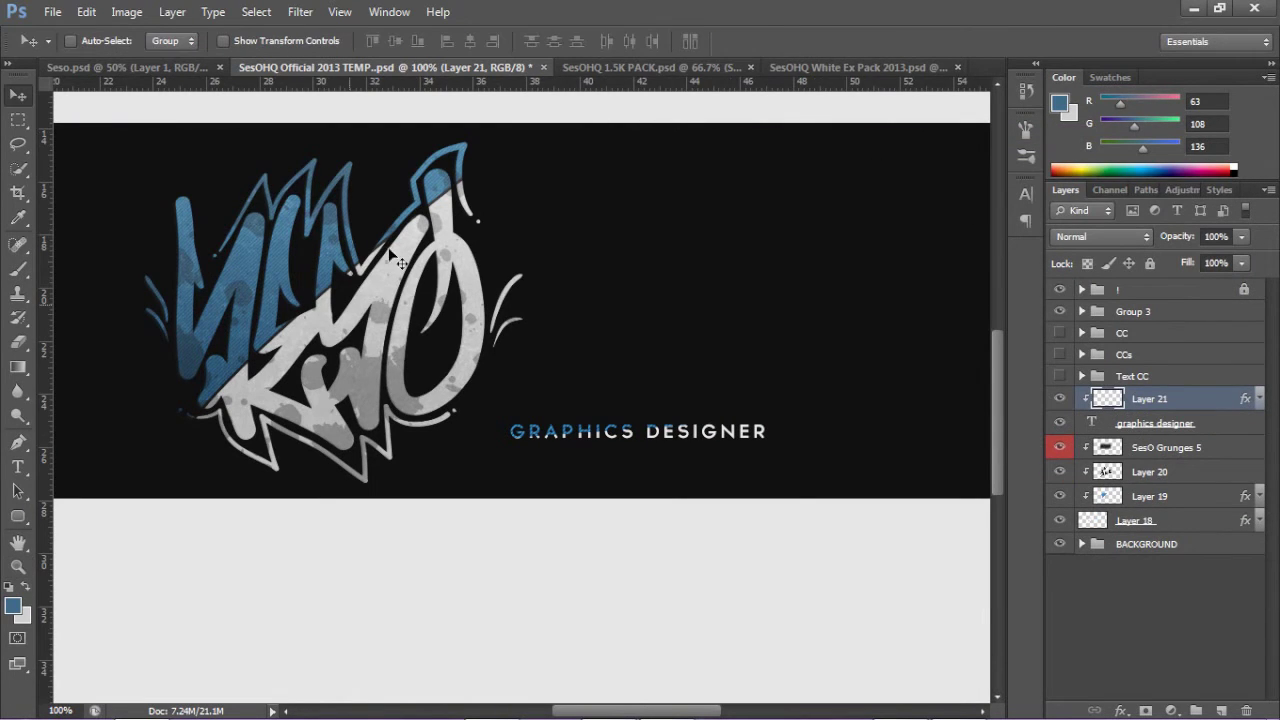
pyautogui.click(660, 68)
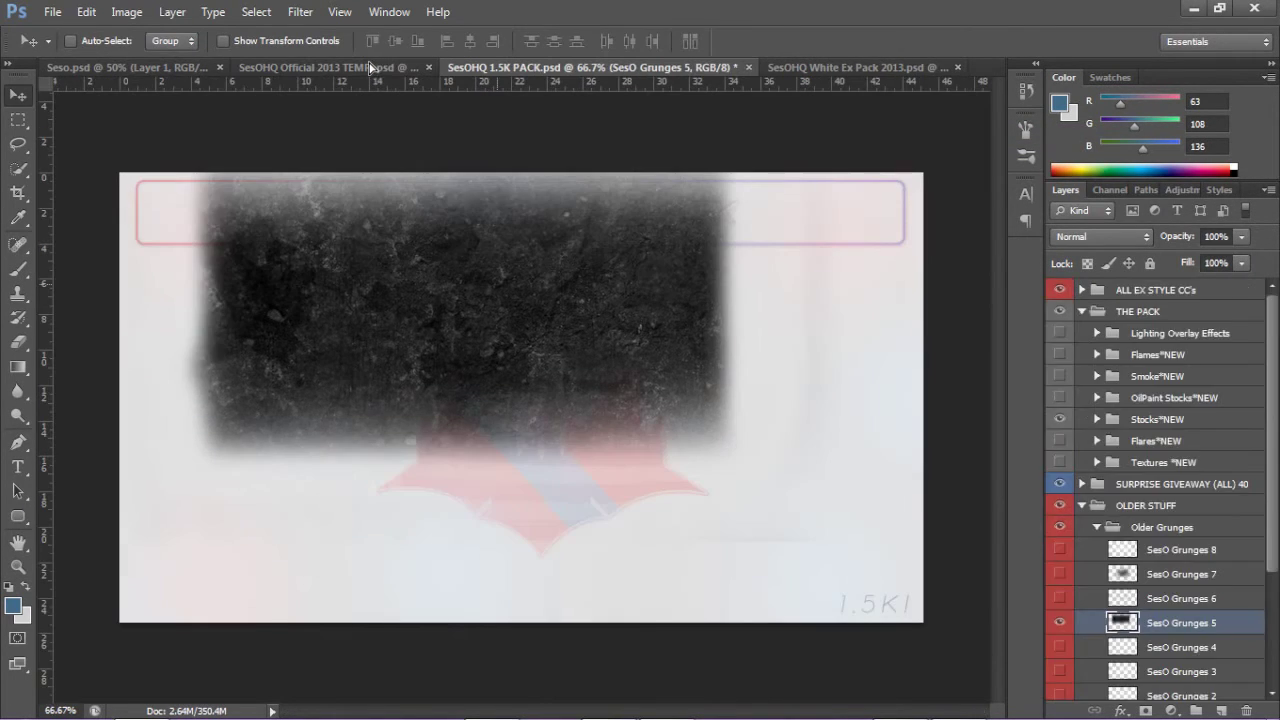
pyautogui.moveTo(370, 67); pyautogui.dragTo(812, 408)
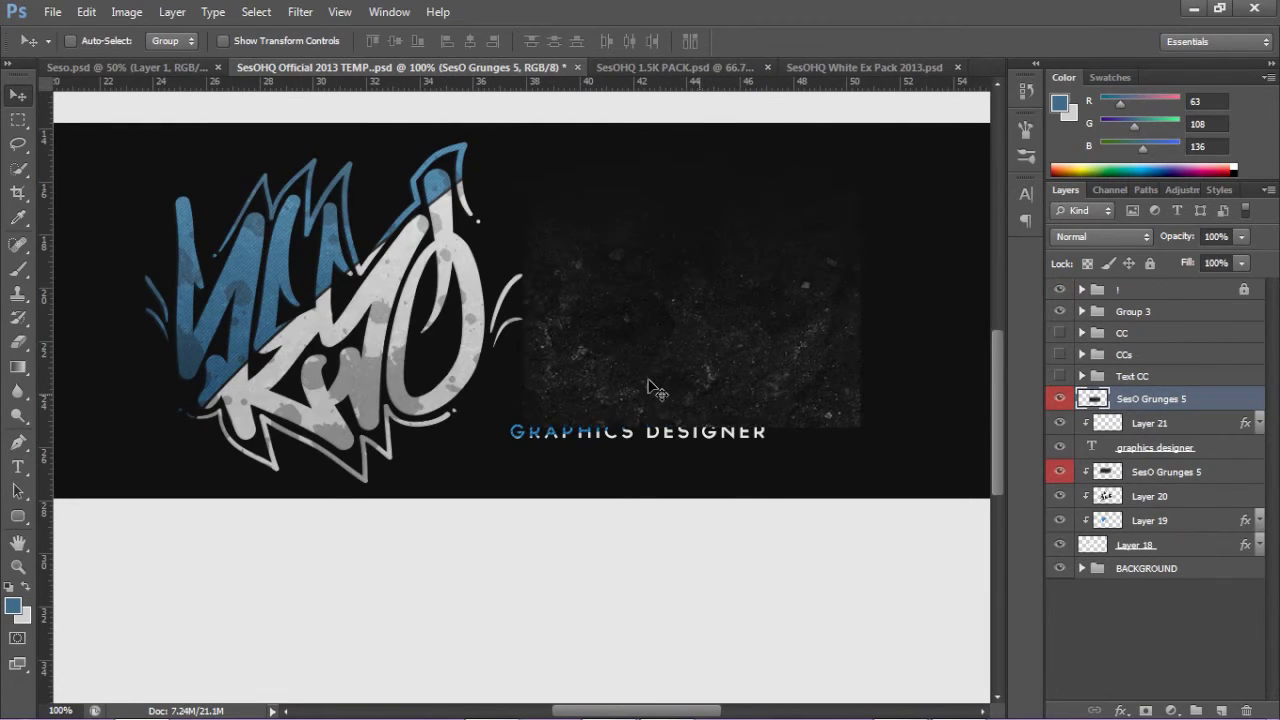
# Step: Clip the grunge texture to the GRAPHICS DESIGNER text at 20% opacity and shift it across the letters
pyautogui.rightClick(1181, 397)
pyautogui.click(1063, 297)
pyautogui.moveTo(1241, 236); pyautogui.dragTo(1170, 261)
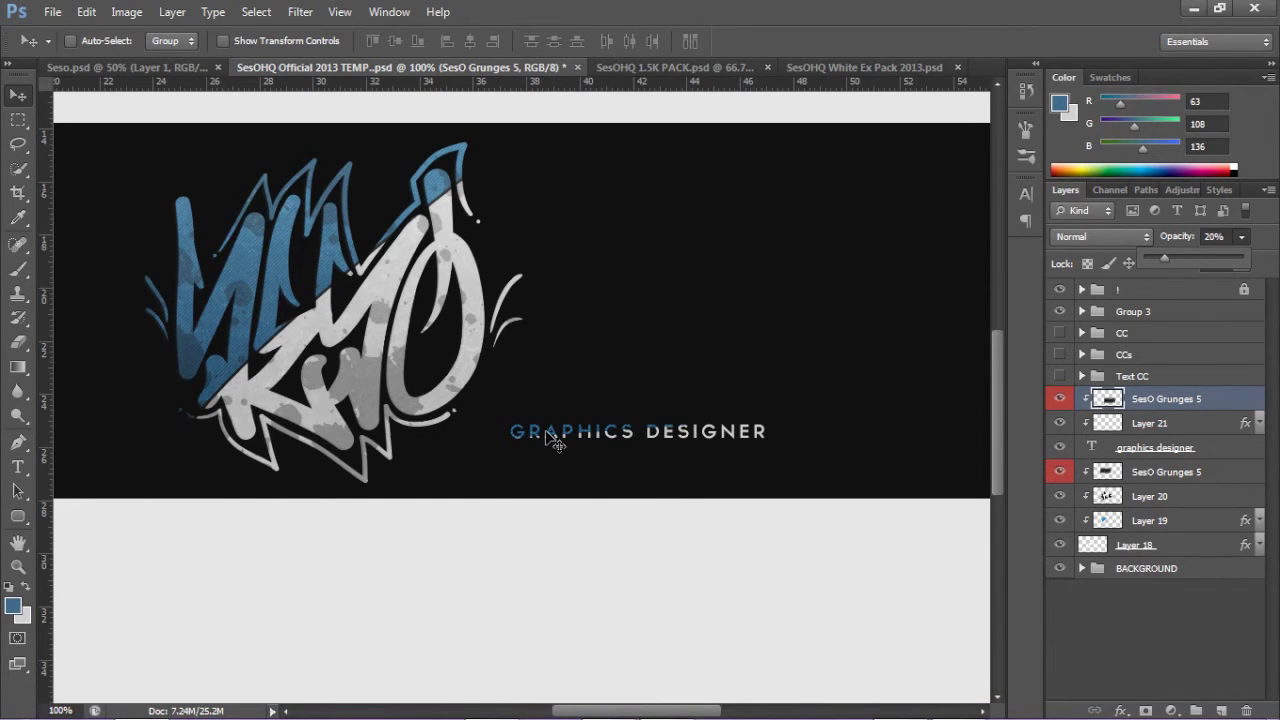
pyautogui.moveTo(546, 437); pyautogui.dragTo(695, 452)
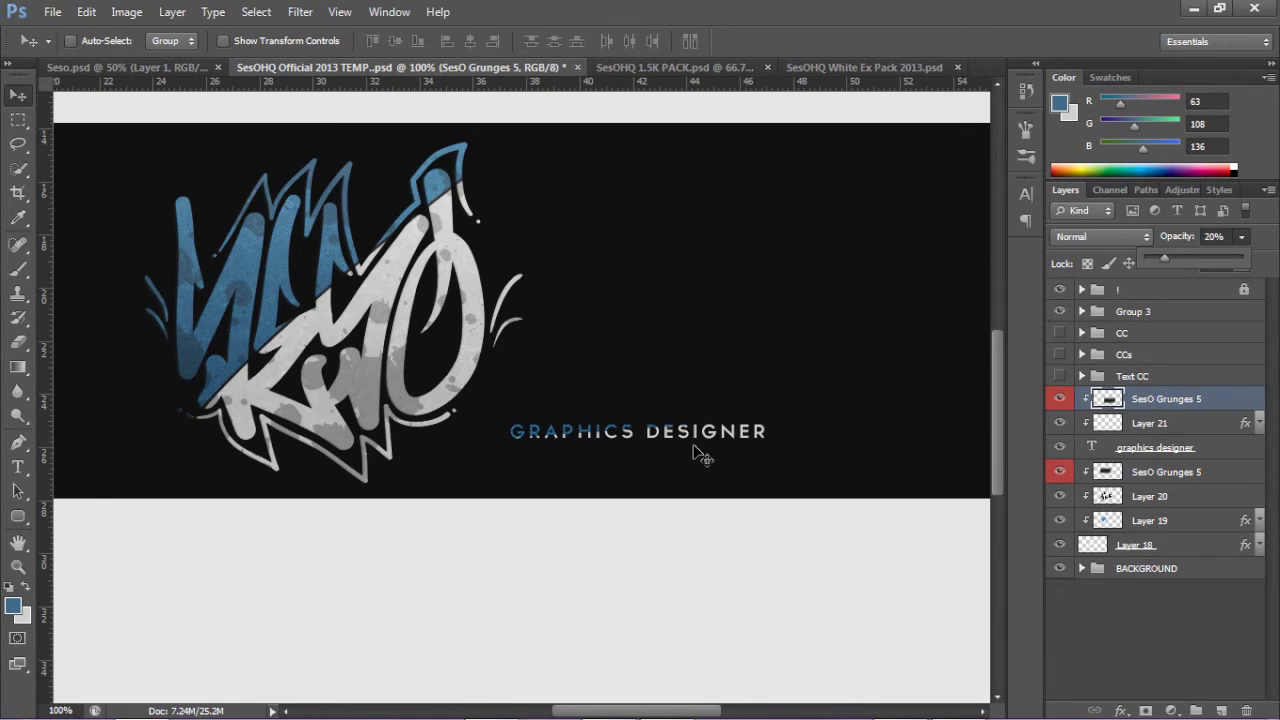
# Step: On a new layer, draw L-shaped corner paths with the Pen tool at the upper-right and lower-left of the GRAPHICS DESIGNER text
pyautogui.click(1221, 710)
pyautogui.press('p')
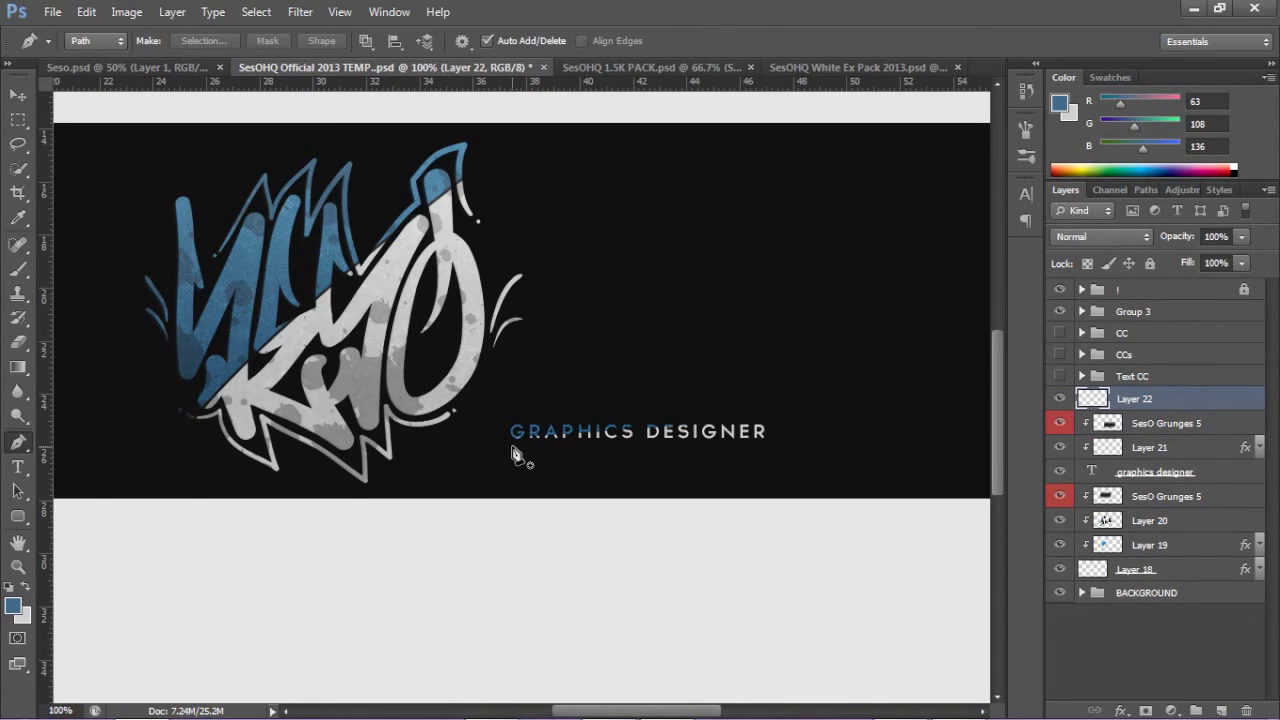
pyautogui.click(746, 406)
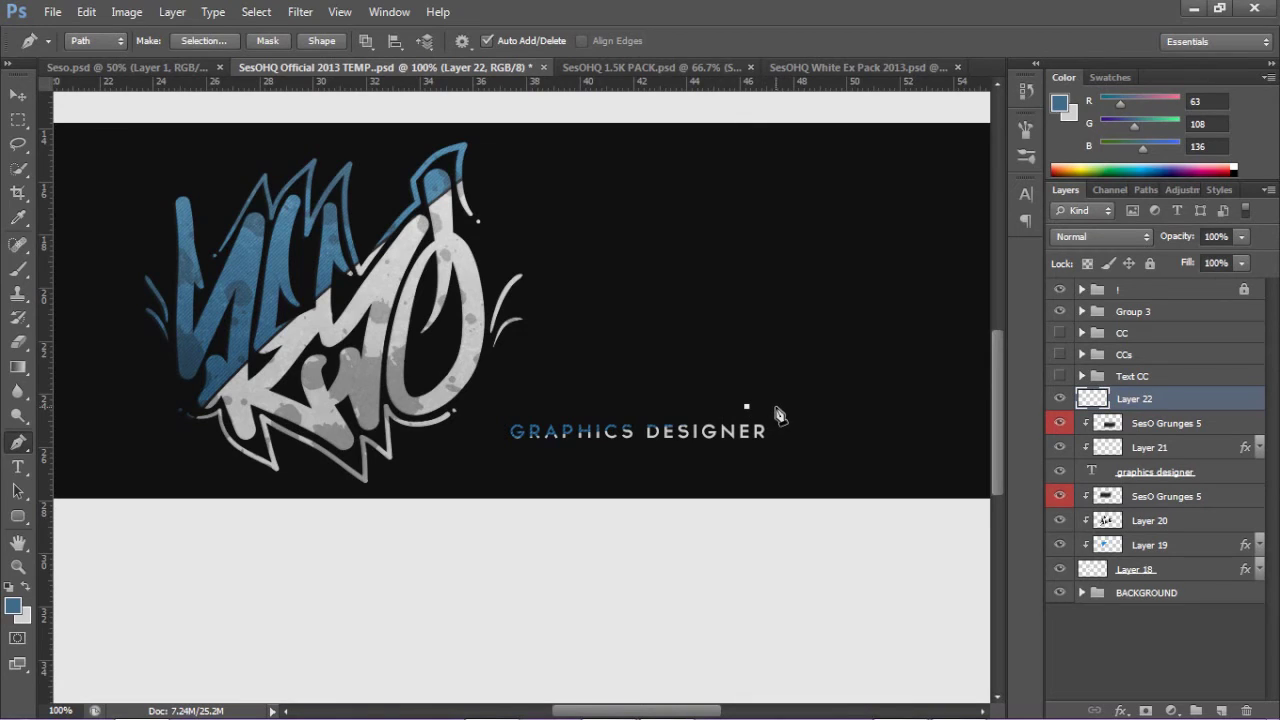
pyautogui.click(774, 406)
pyautogui.click(774, 433)
pyautogui.click(491, 429)
pyautogui.click(491, 452)
pyautogui.click(509, 452)
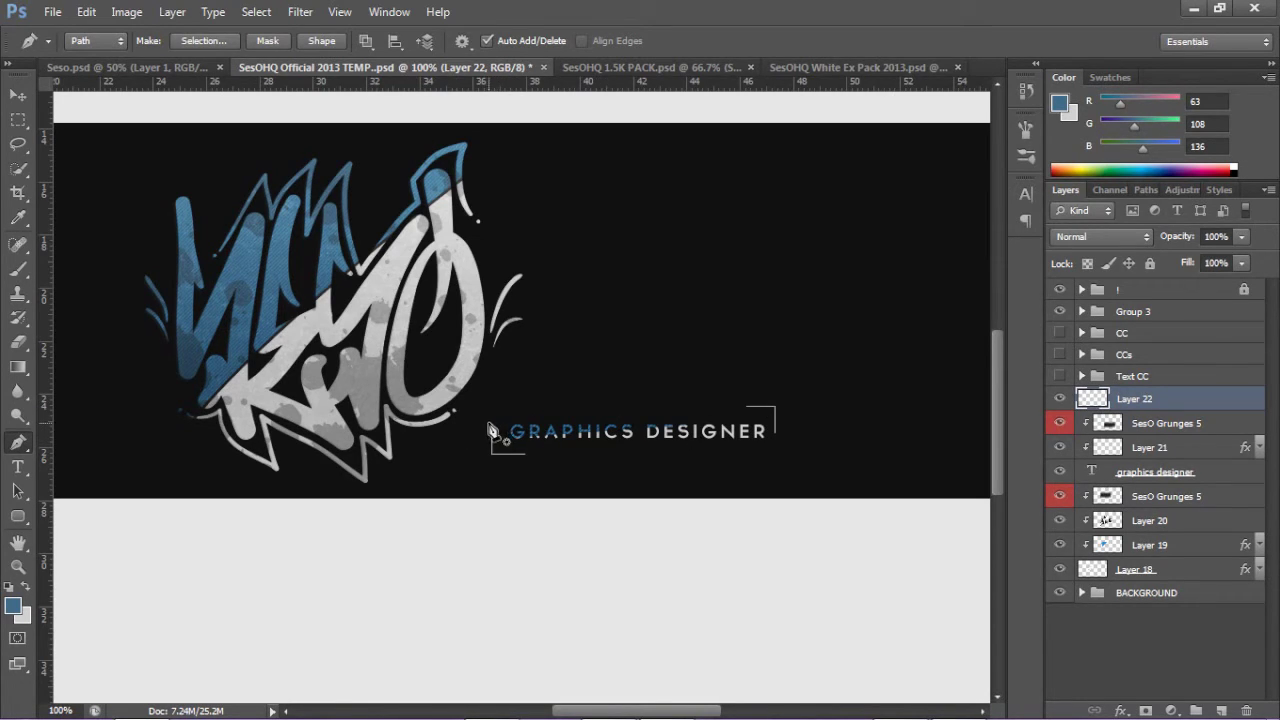
# Step: Set the brush size to 2 px for stroking the corner paths
pyautogui.rightClick(640, 428)
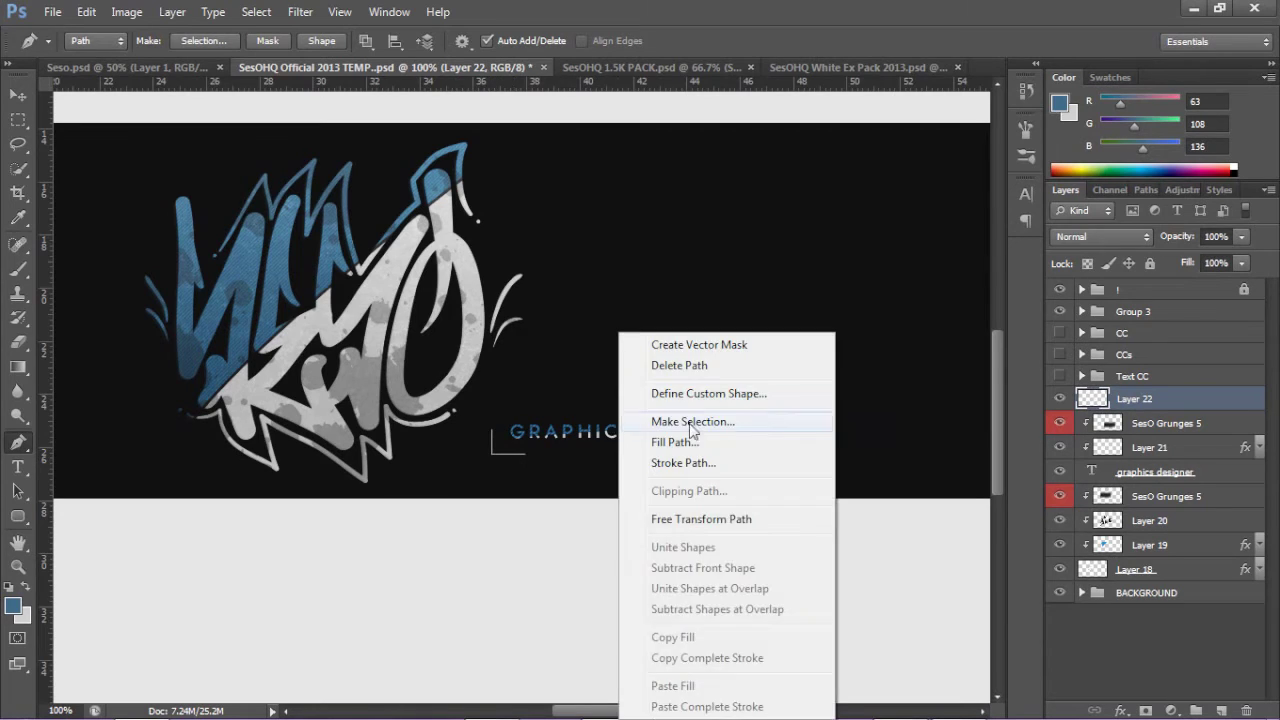
pyautogui.click(525, 432)
pyautogui.press('b')
pyautogui.click(94, 41)
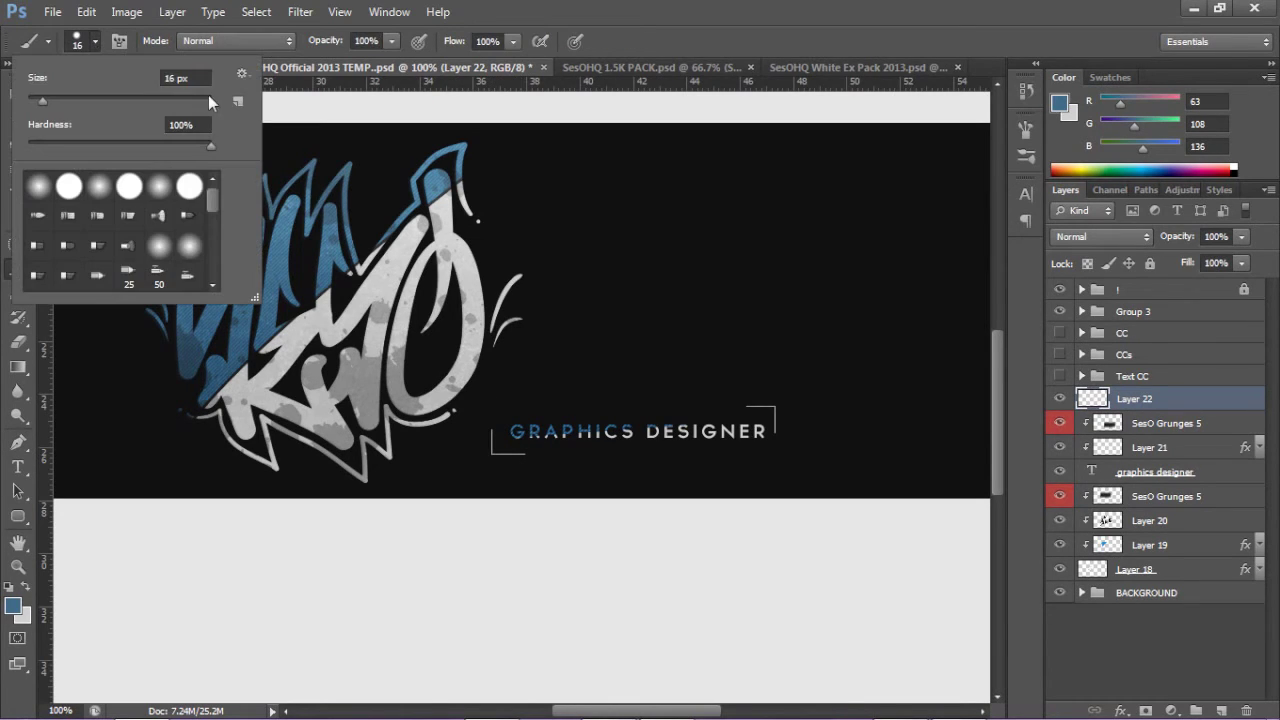
pyautogui.click(196, 82)
pyautogui.write('2')
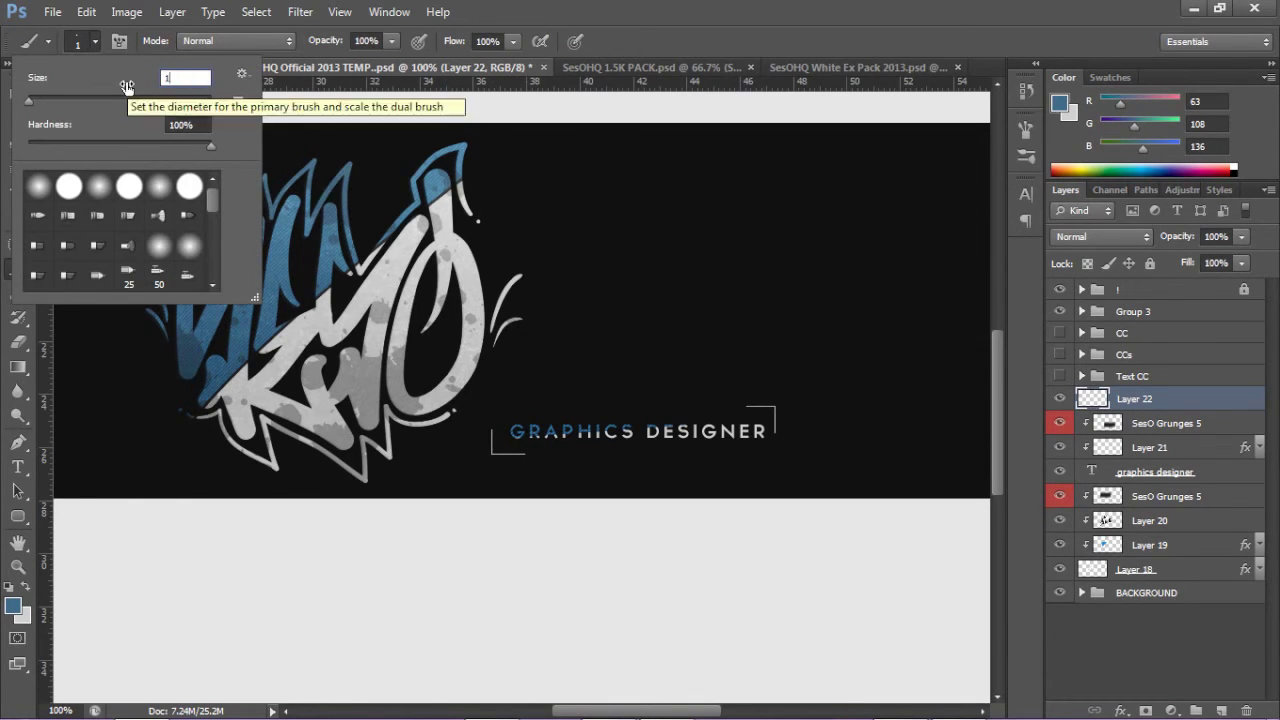
pyautogui.press('Return')
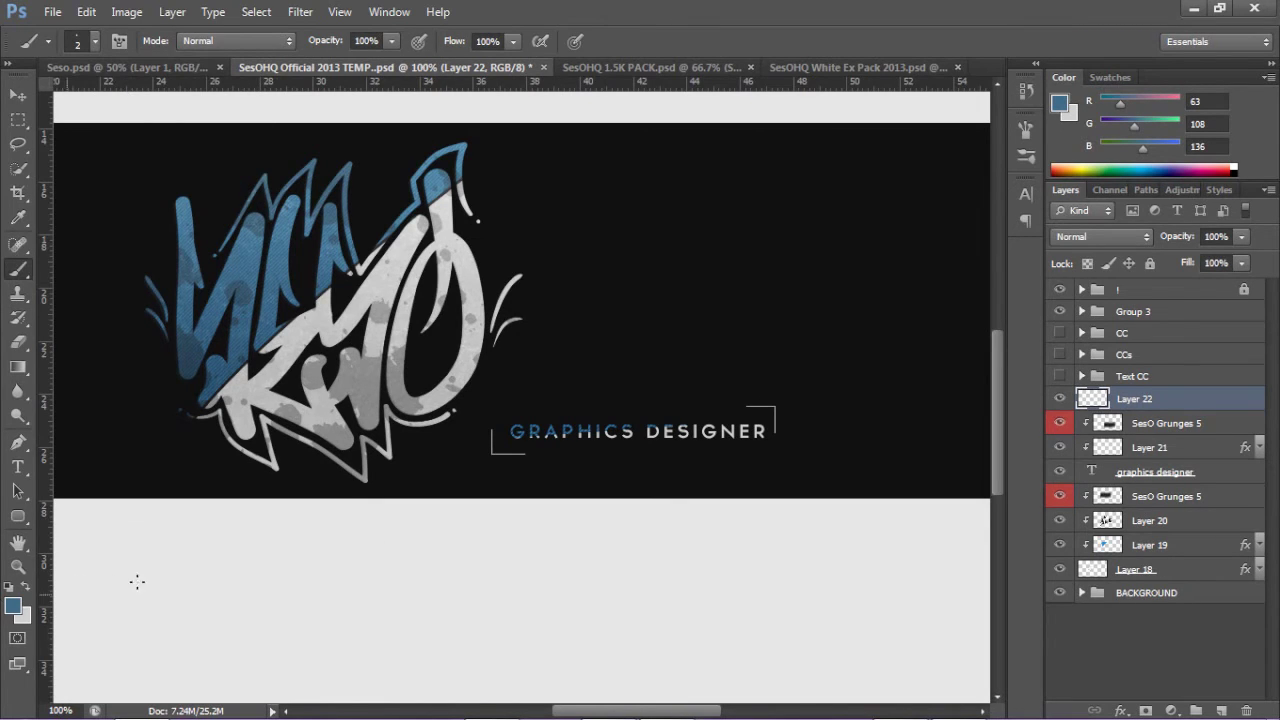
# Step: Stroke the two corner paths around the tagline with the blue brush and delete the paths
pyautogui.press('p')
pyautogui.rightClick(589, 372)
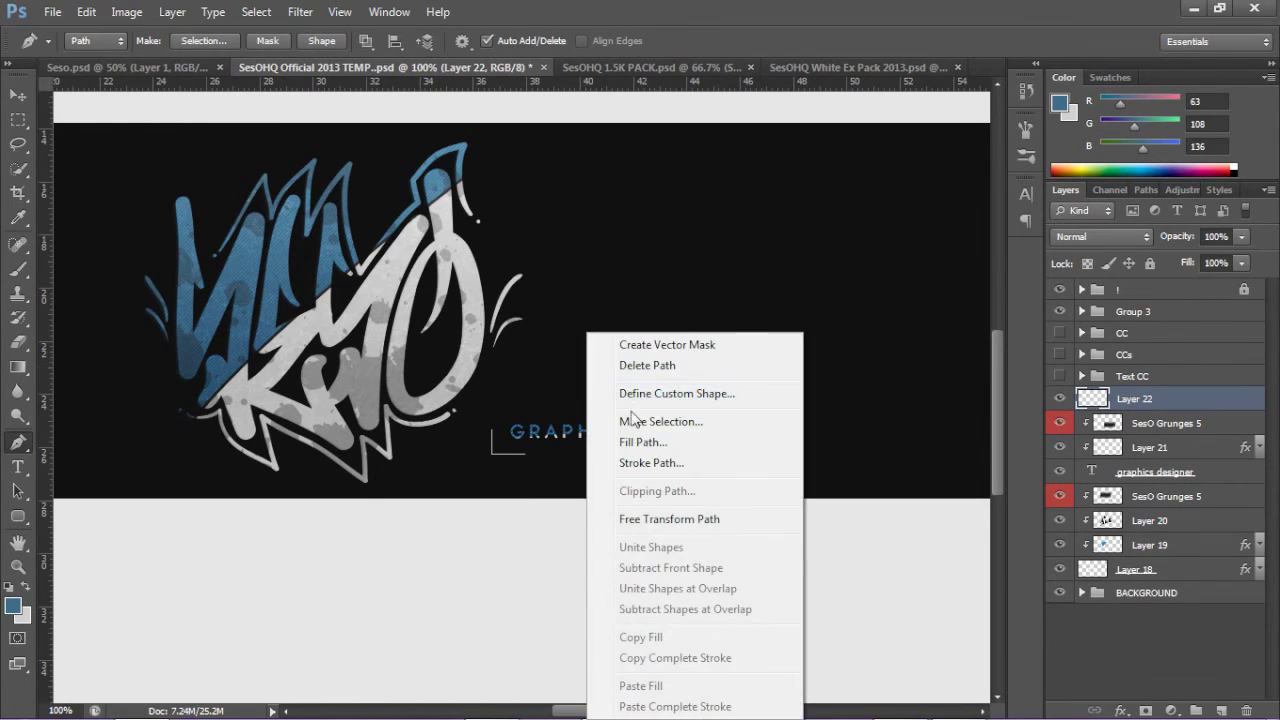
pyautogui.click(642, 468)
pyautogui.click(752, 240)
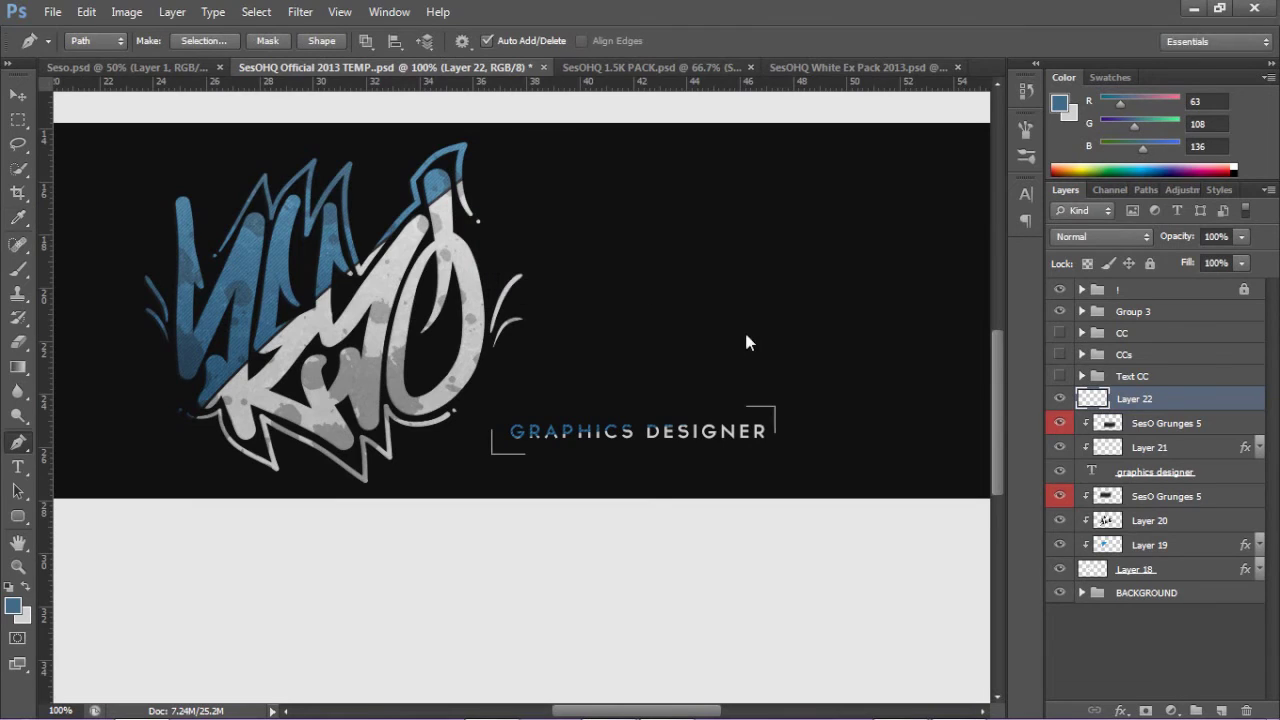
pyautogui.rightClick(745, 332)
pyautogui.click(801, 360)
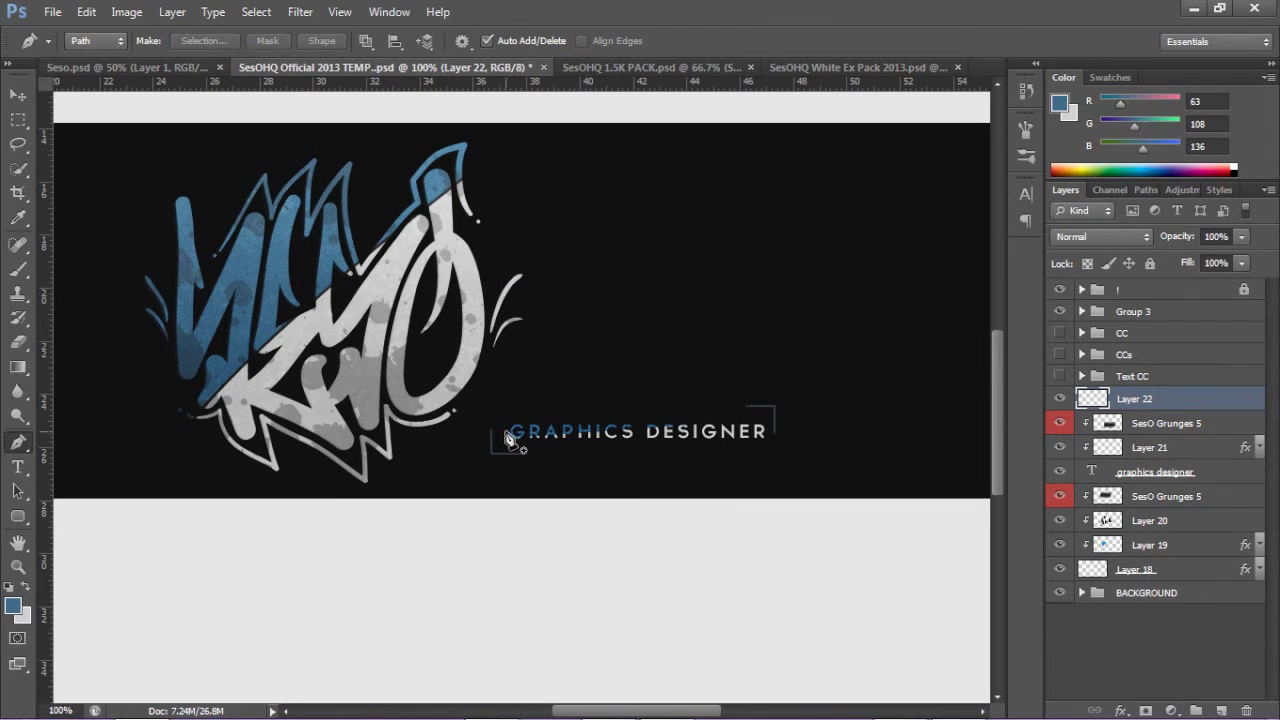
pyautogui.press('v')
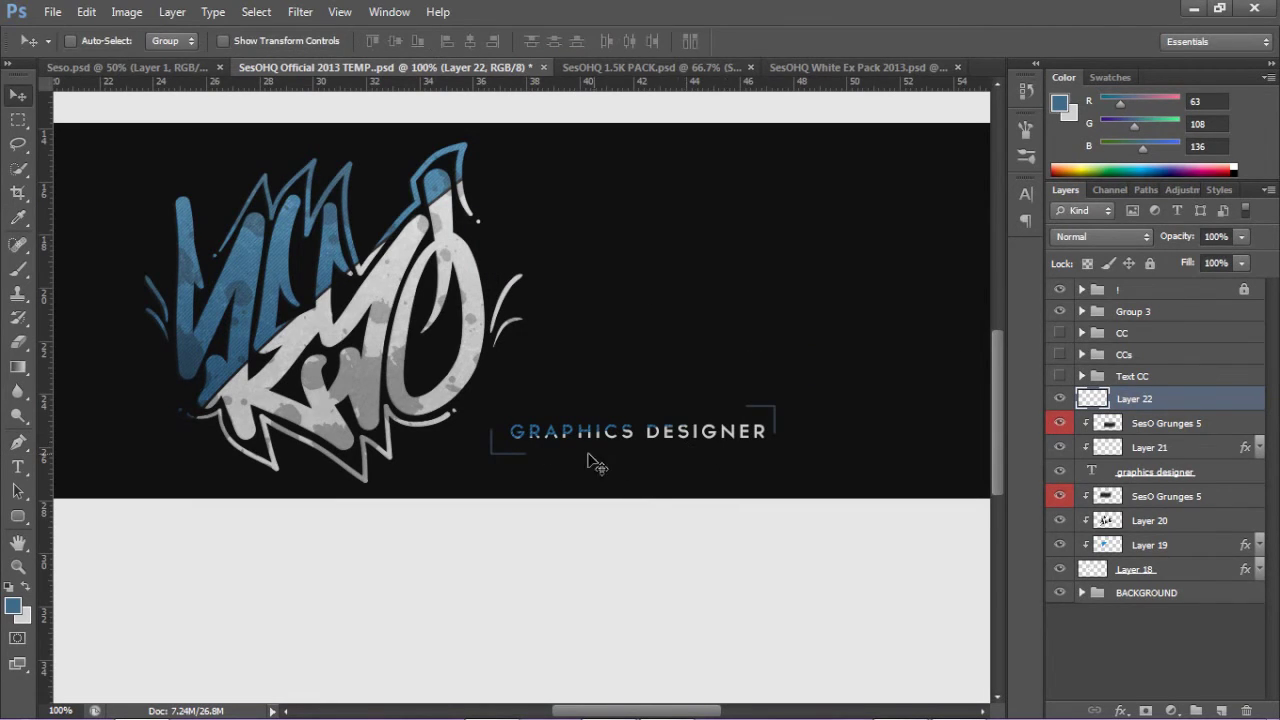
# Step: Paint a soft light grey stroke across the GRAPHICS DESIGNER text with a 47 px brush on a new layer
pyautogui.press('z')
pyautogui.click(557, 449)
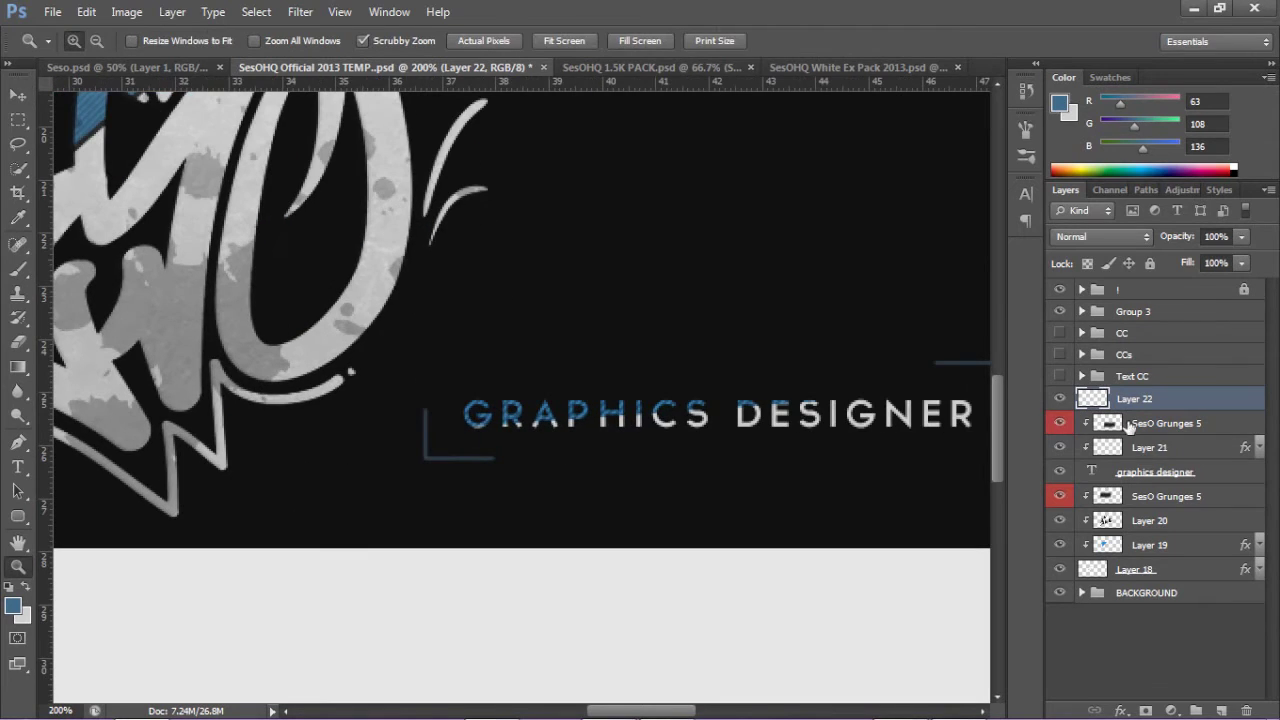
pyautogui.click(1222, 708)
pyautogui.rightClick(1188, 401)
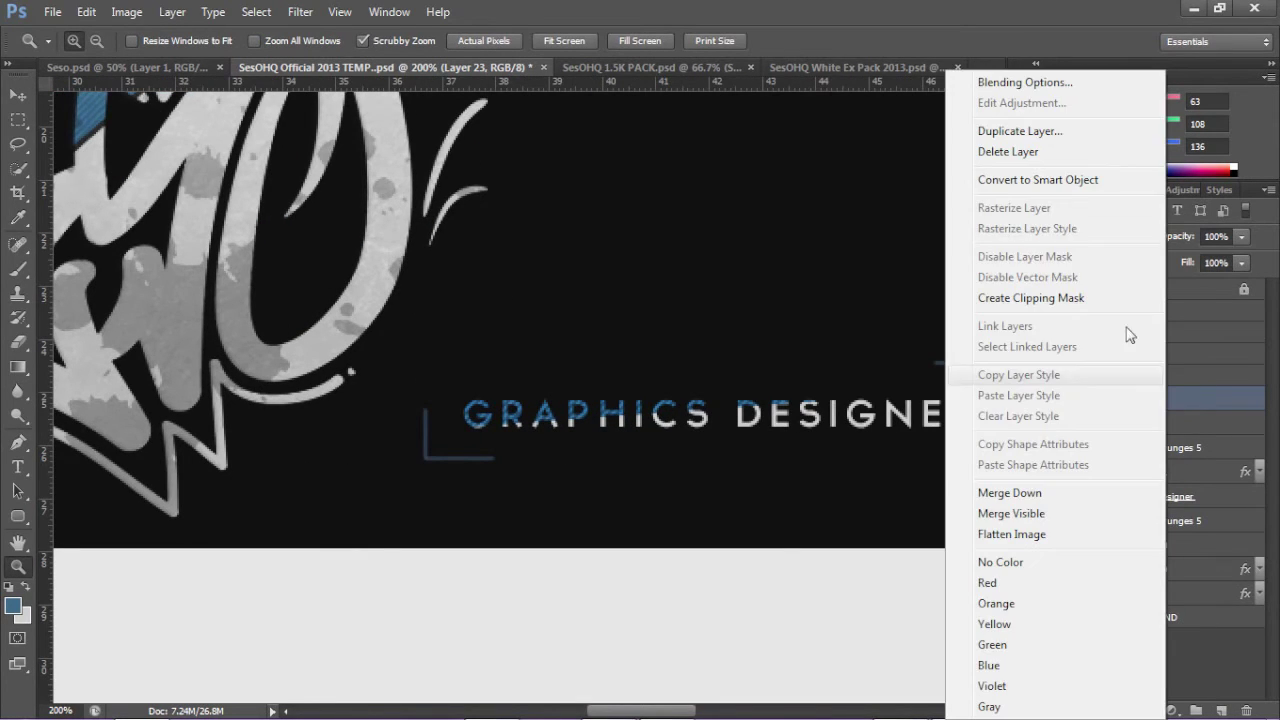
pyautogui.click(1215, 393)
pyautogui.press('b')
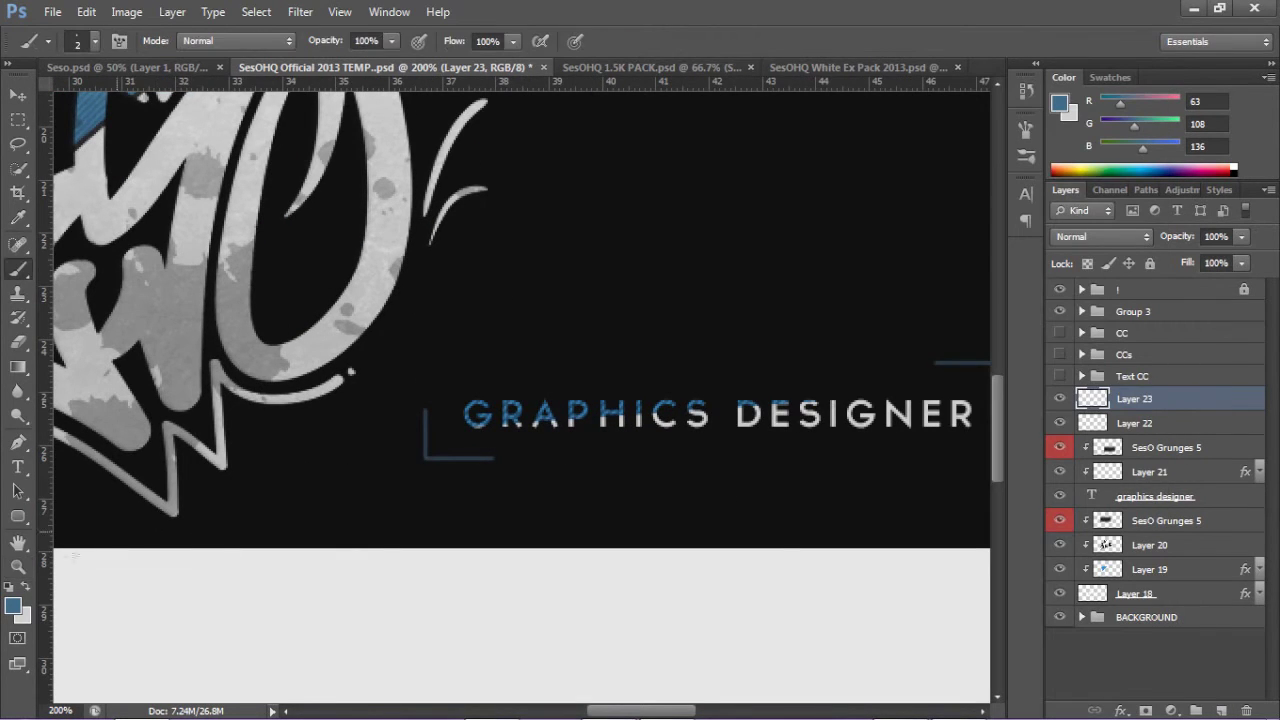
pyautogui.moveTo(424, 433); pyautogui.dragTo(480, 430)
pyautogui.moveTo(572, 475)
pyautogui.mouseDown()
pyautogui.moveTo(553, 130)
pyautogui.moveTo(586, 2)
pyautogui.mouseUp()
pyautogui.click(27, 587)
pyautogui.moveTo(466, 419)
pyautogui.mouseDown()
pyautogui.moveTo(551, 405)
pyautogui.moveTo(975, 412)
pyautogui.mouseUp()
# Step: Blend the light grey stroke layer over the tagline with Soft Light at 58% opacity
pyautogui.click(1110, 236)
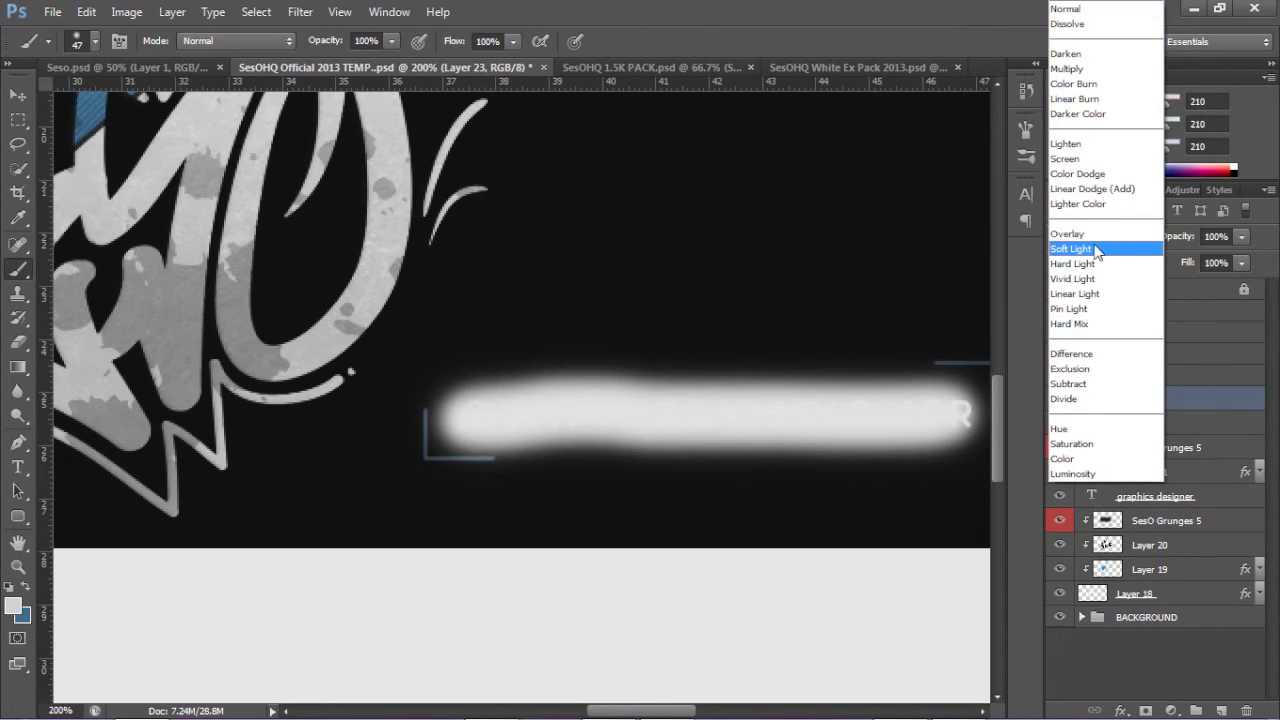
pyautogui.click(1097, 248)
pyautogui.click(1236, 258)
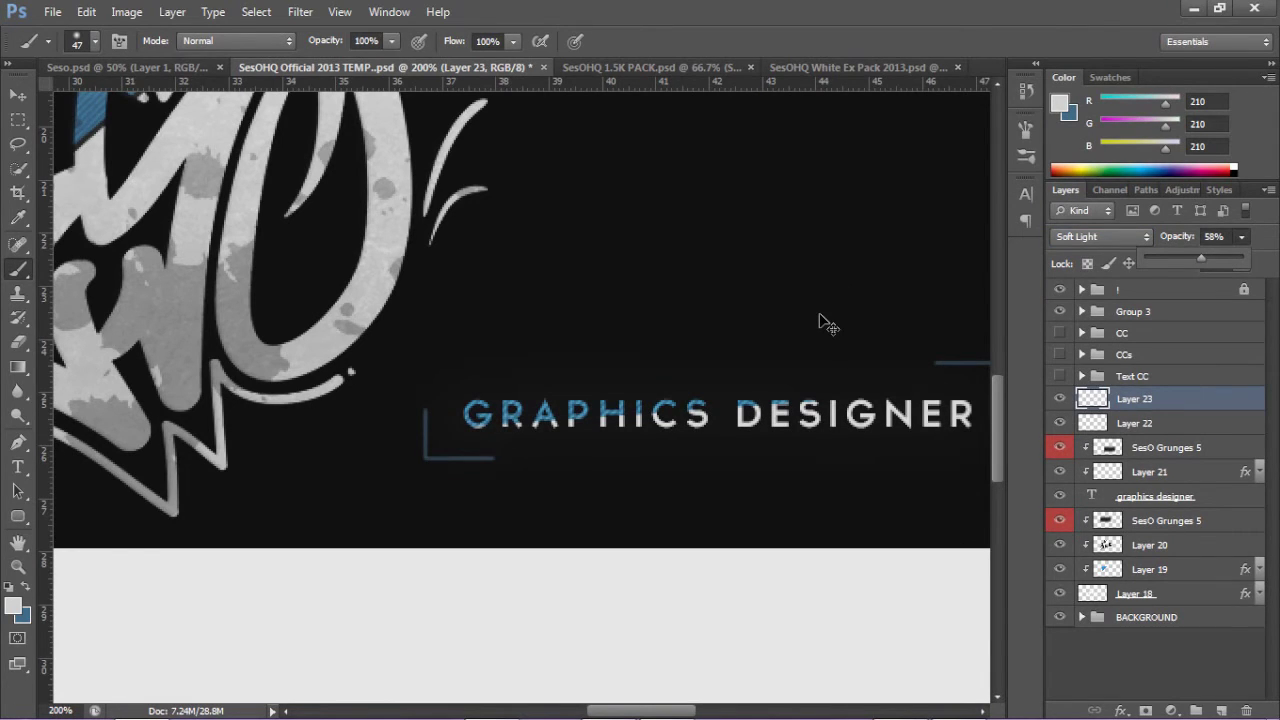
pyautogui.hotkey('ctrl', '-')
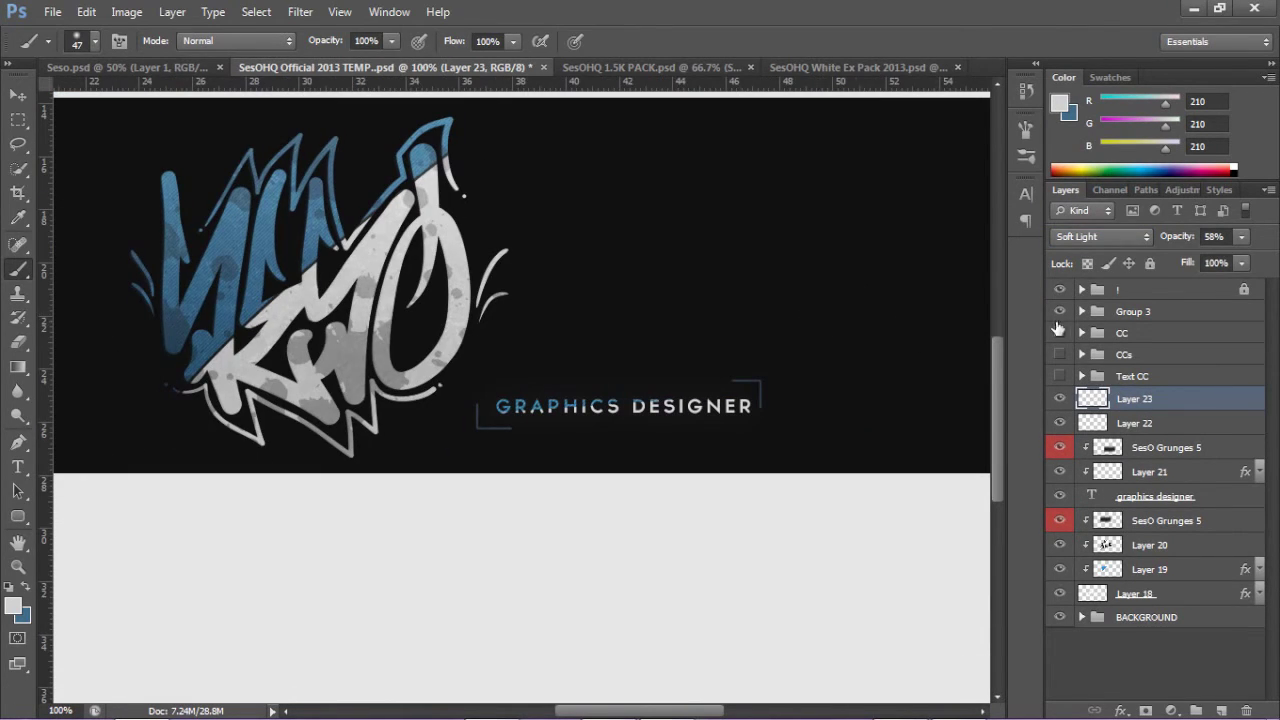
# Step: Set the light grey stroke layer to Normal blending at 3% opacity
pyautogui.click(1100, 236)
pyautogui.click(1080, 10)
pyautogui.click(1241, 236)
pyautogui.moveTo(1196, 257); pyautogui.dragTo(1191, 257)
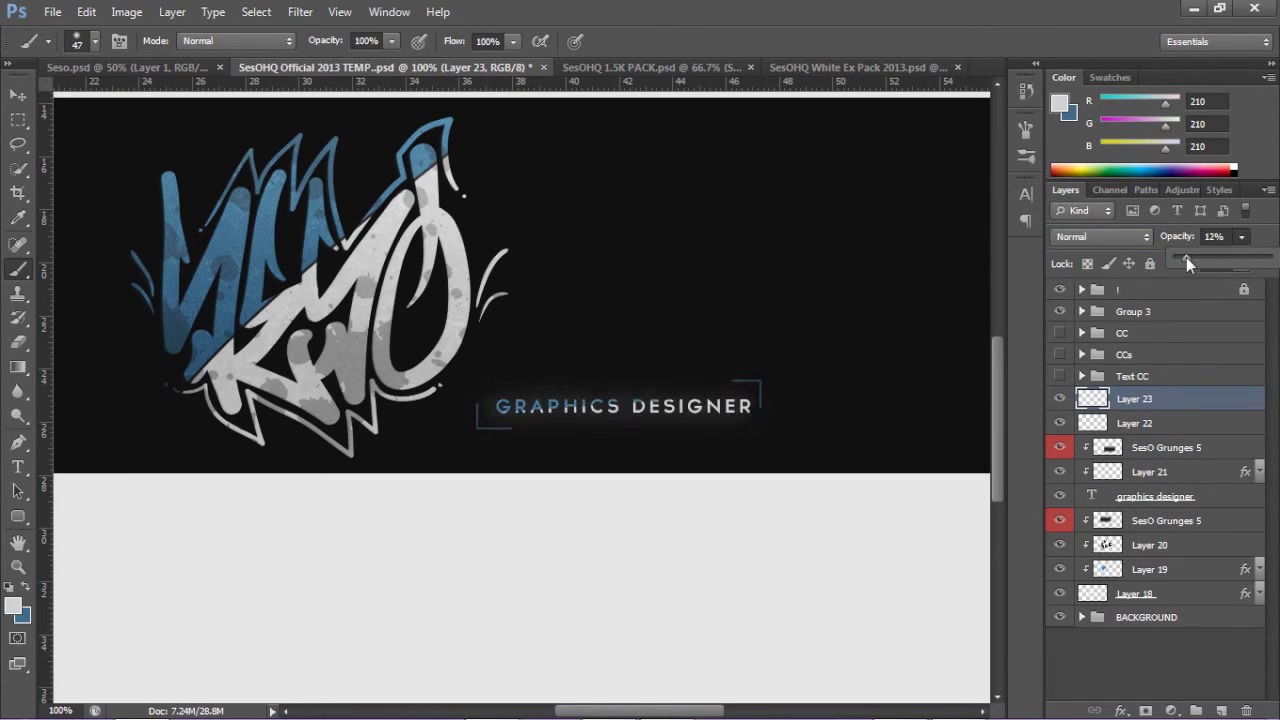
pyautogui.moveTo(1182, 258); pyautogui.dragTo(1177, 258)
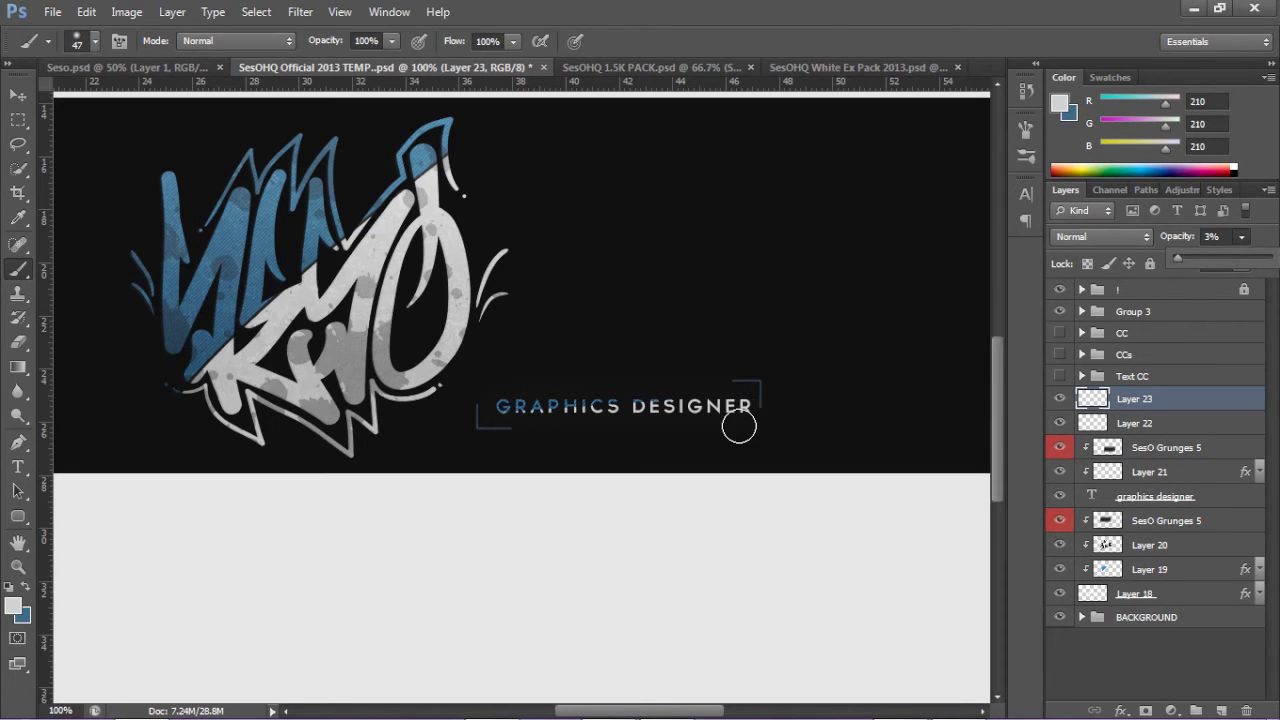
# Step: Check the faint glow around the tagline and delete the light grey stroke layer
pyautogui.press('z')
pyautogui.click(460, 434)
pyautogui.click(460, 433)
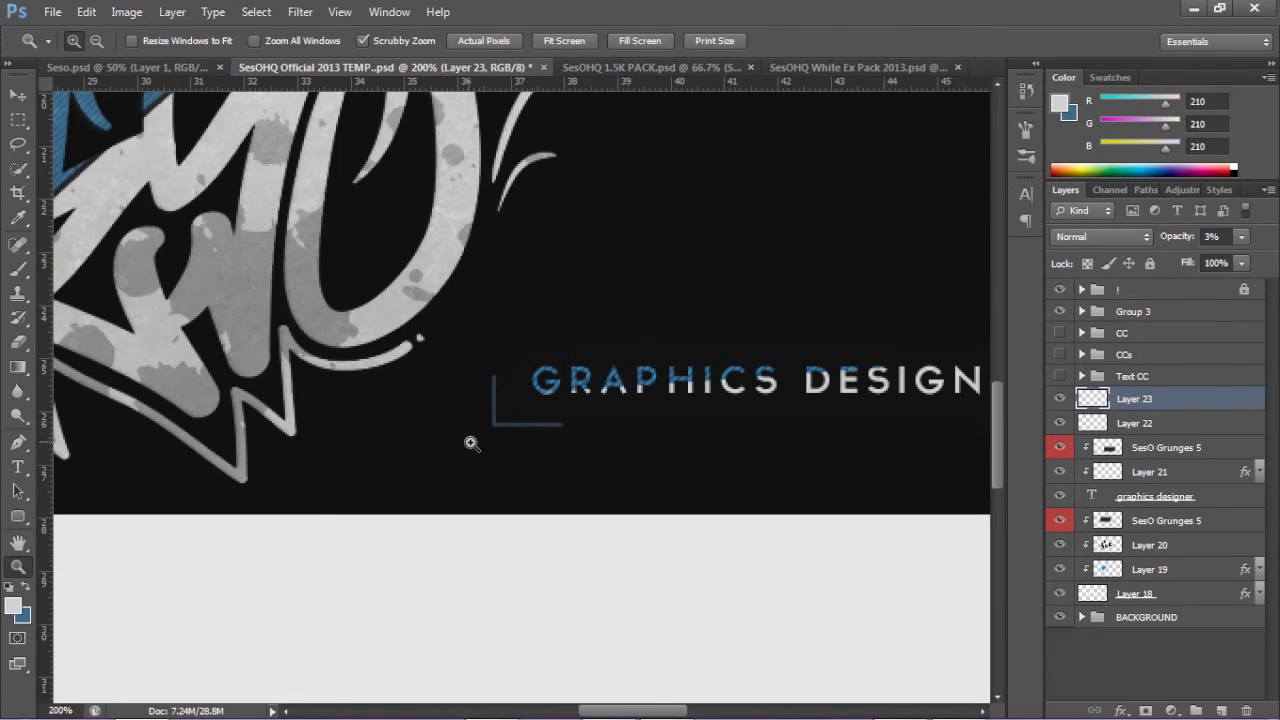
pyautogui.press('b')
pyautogui.moveTo(625, 710); pyautogui.dragTo(671, 710)
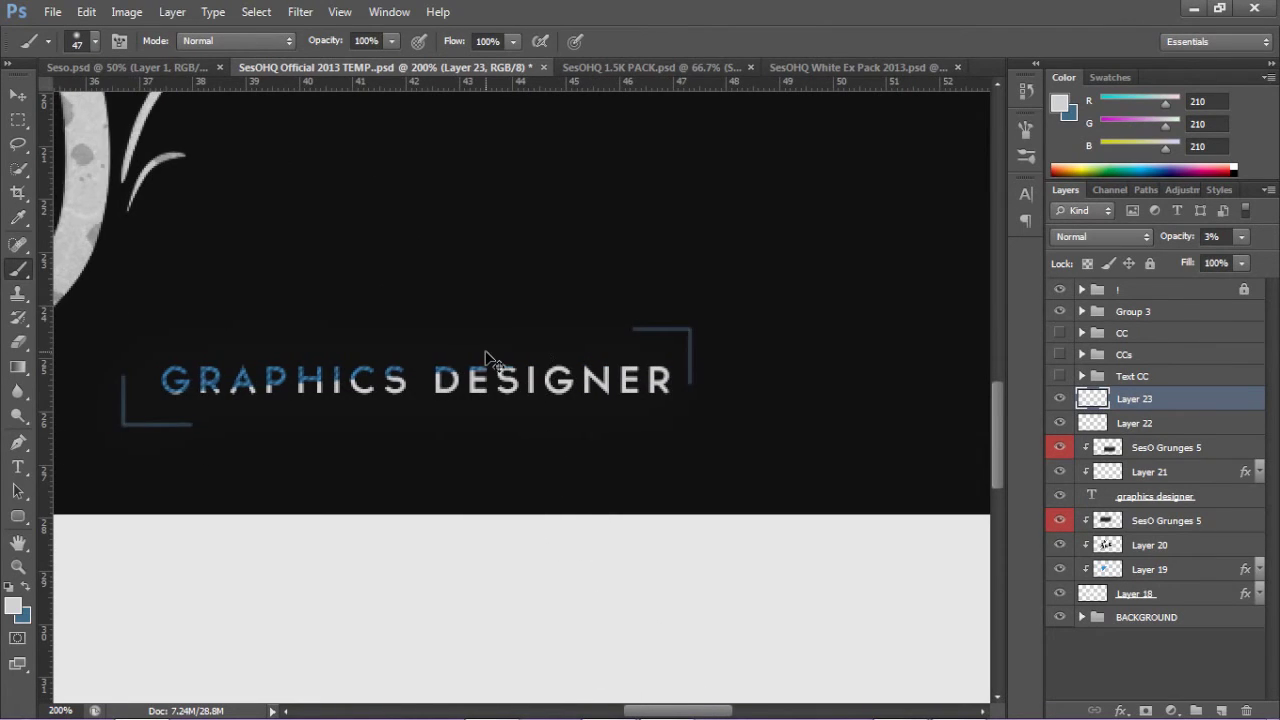
pyautogui.hotkey('ctrl', '-')
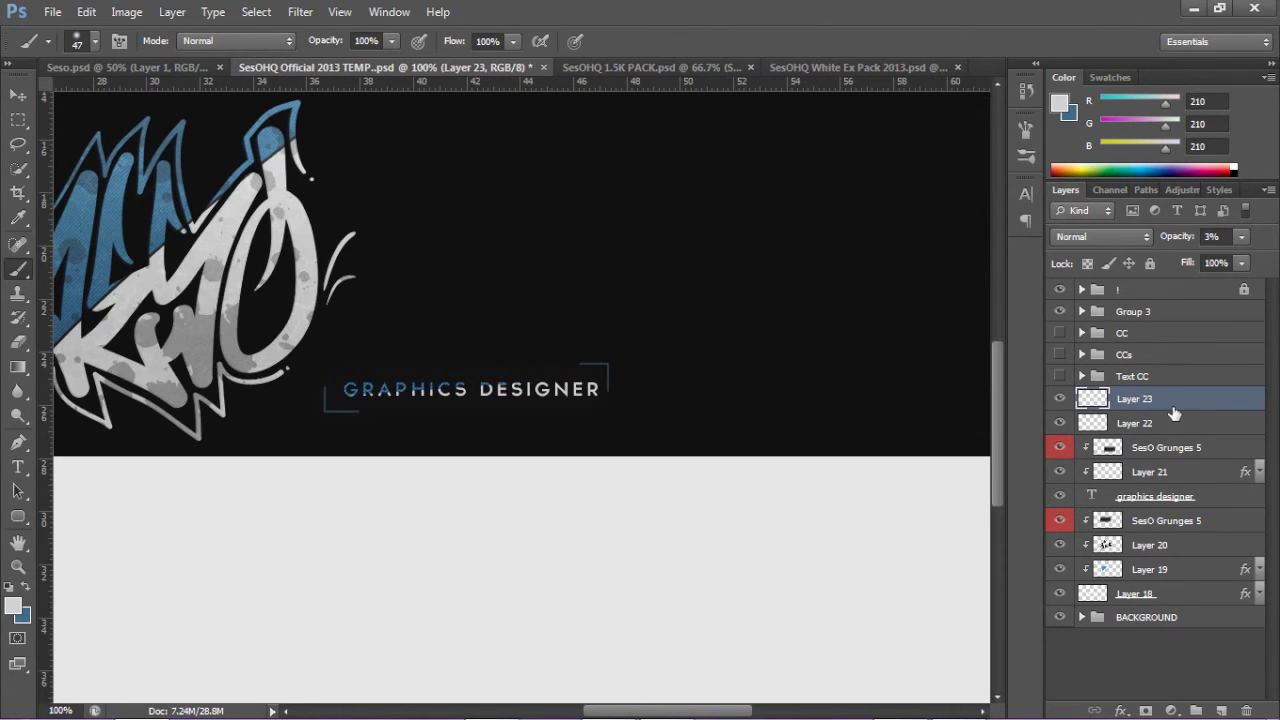
pyautogui.press('Delete')
# Step: Draw a rounded rectangle about 316 x 164 px with a 10 px radius on the dark banner to the right of the logo
pyautogui.moveTo(671, 714); pyautogui.dragTo(636, 714)
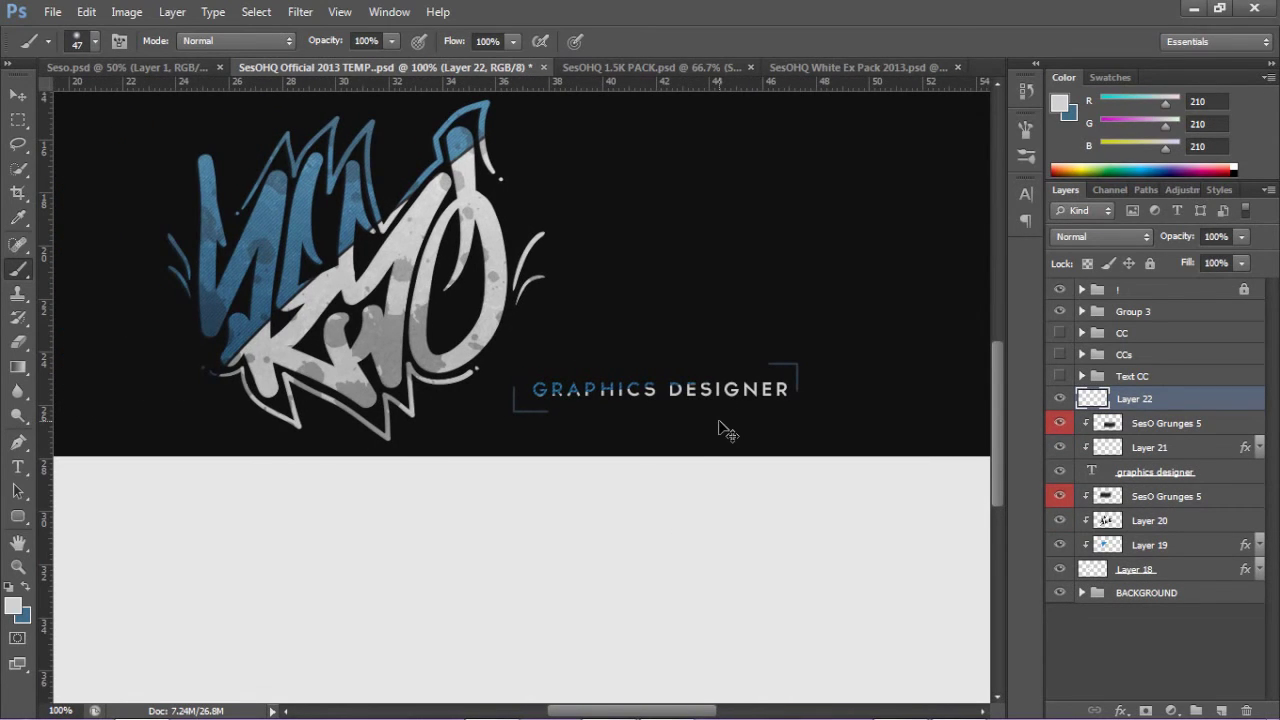
pyautogui.hotkey('ctrl', '-')
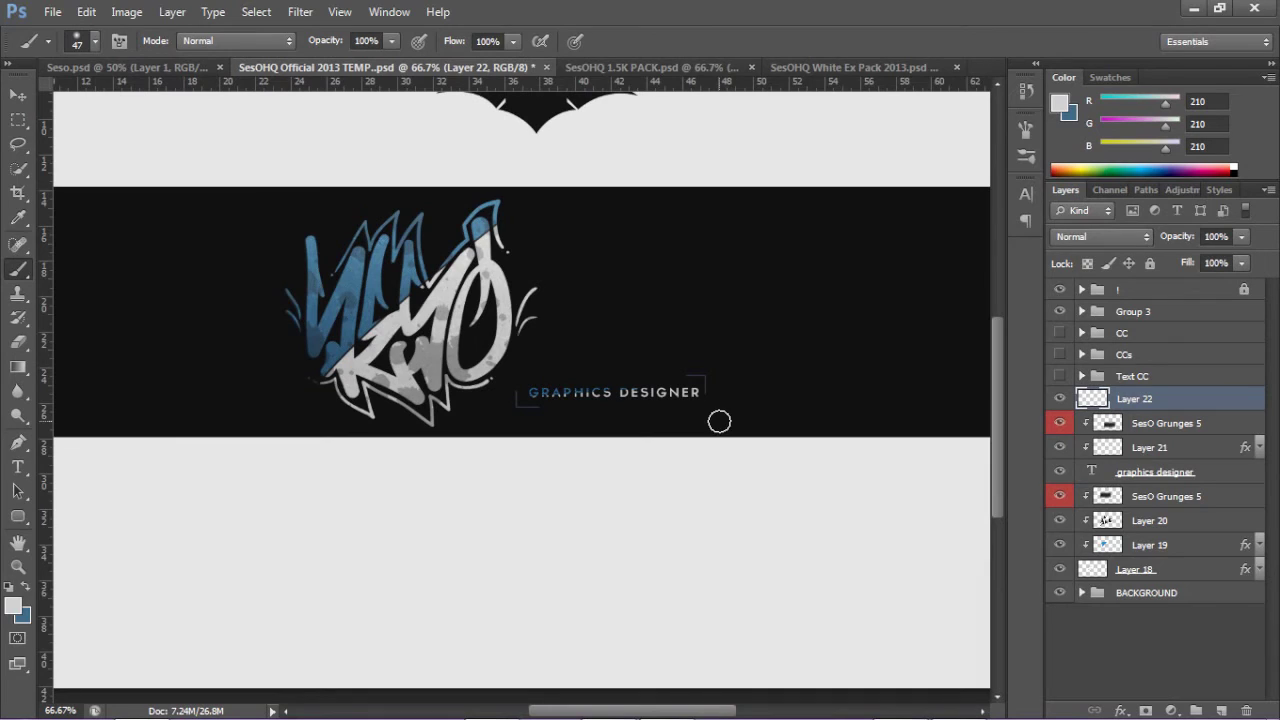
pyautogui.moveTo(648, 714); pyautogui.dragTo(633, 716)
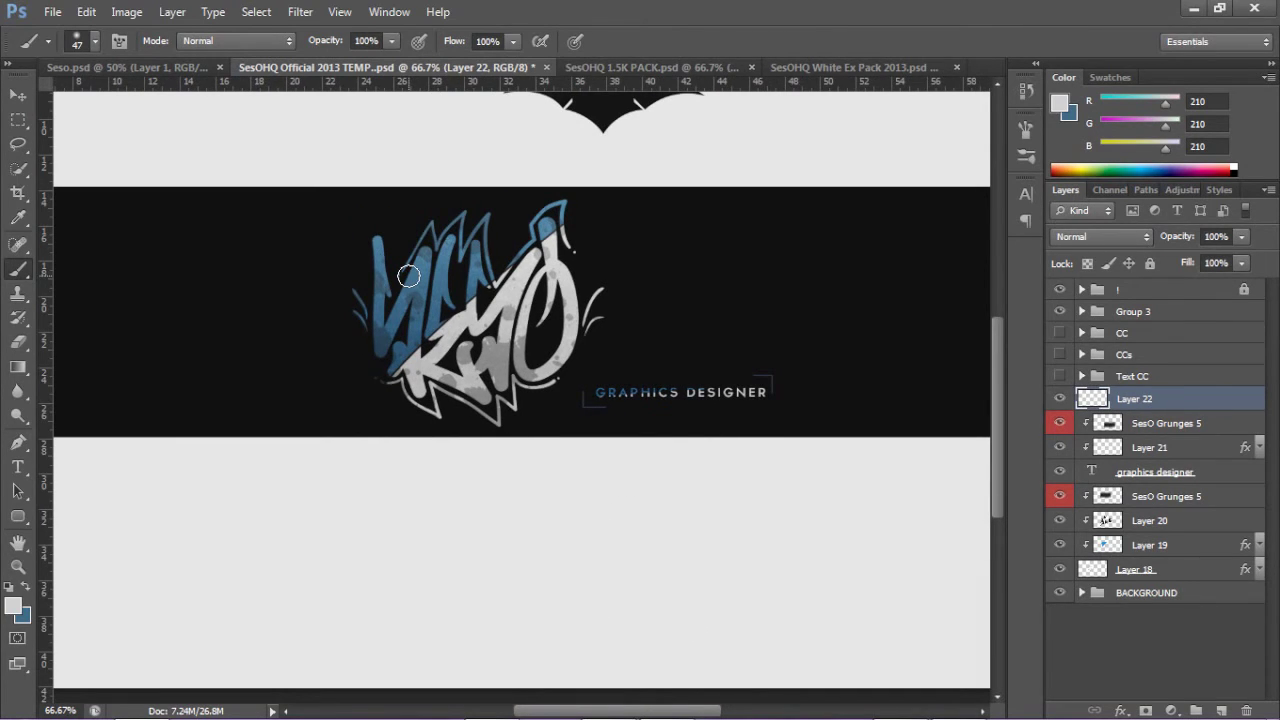
pyautogui.moveTo(555, 714); pyautogui.dragTo(608, 714)
pyautogui.click(17, 516)
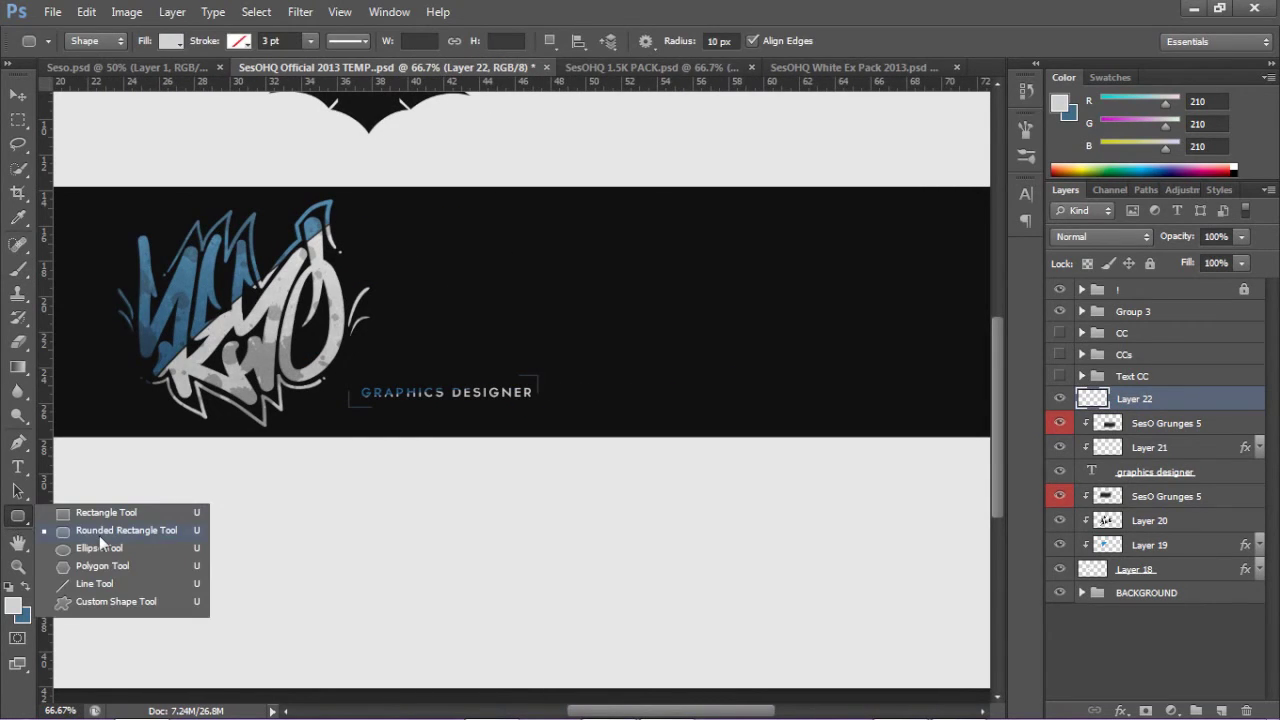
pyautogui.click(99, 535)
pyautogui.moveTo(636, 259); pyautogui.dragTo(811, 334)
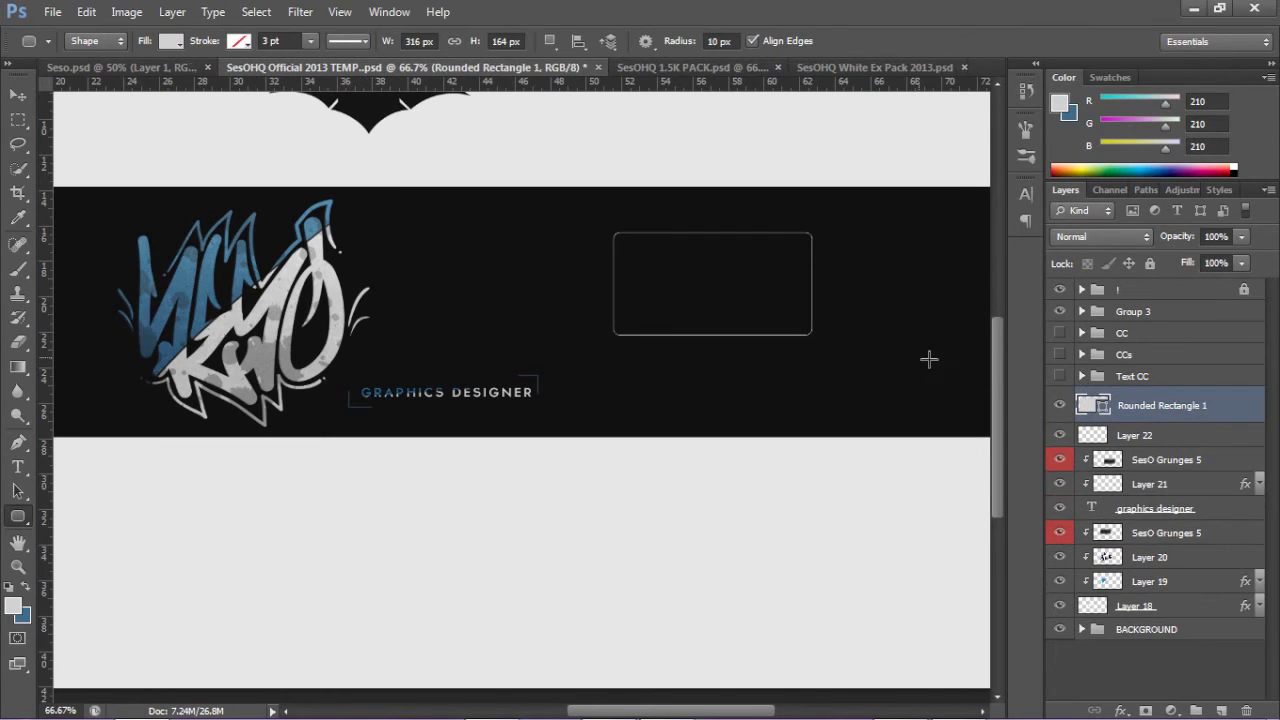
# Step: Fill the rounded rectangle with the banner's dark colour #101010 and rasterize its layer
pyautogui.doubleClick(1092, 405)
pyautogui.click(531, 274)
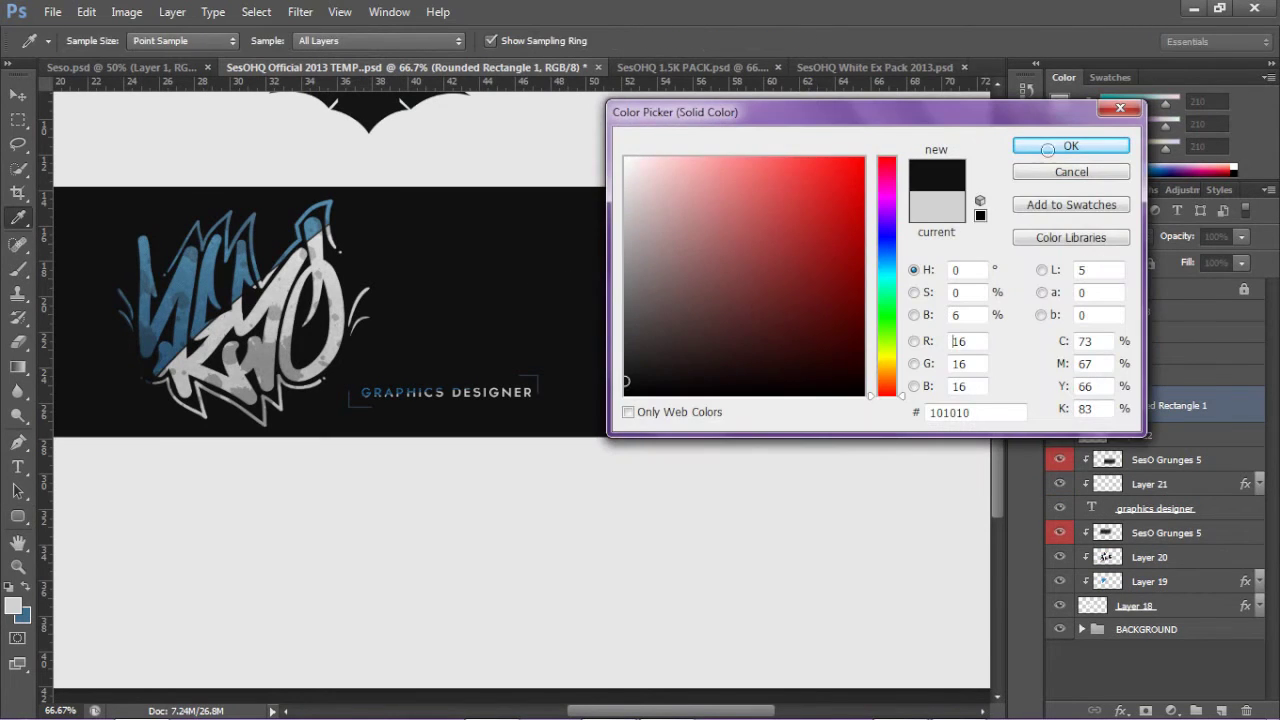
pyautogui.click(1063, 143)
pyautogui.rightClick(1250, 410)
pyautogui.click(1075, 208)
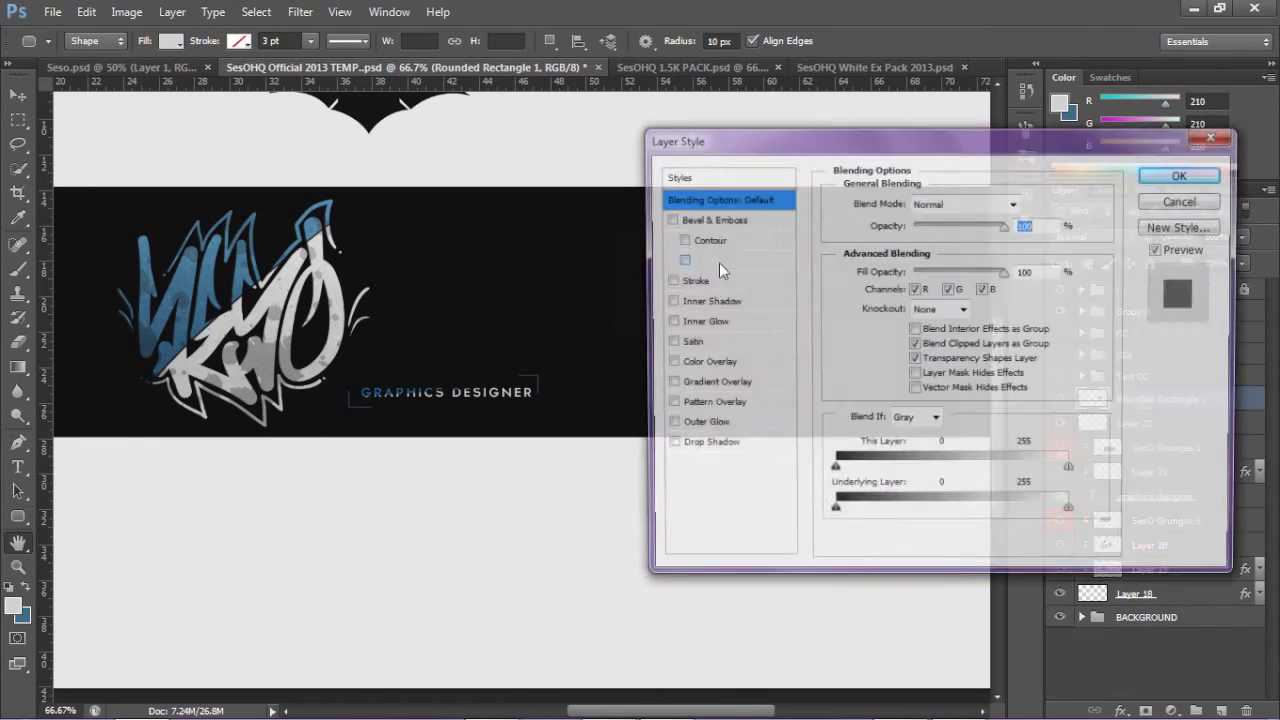
# Step: Add a 3 px outside Stroke effect to the rounded rectangle in the logo's blue, #487f9e
pyautogui.click(689, 282)
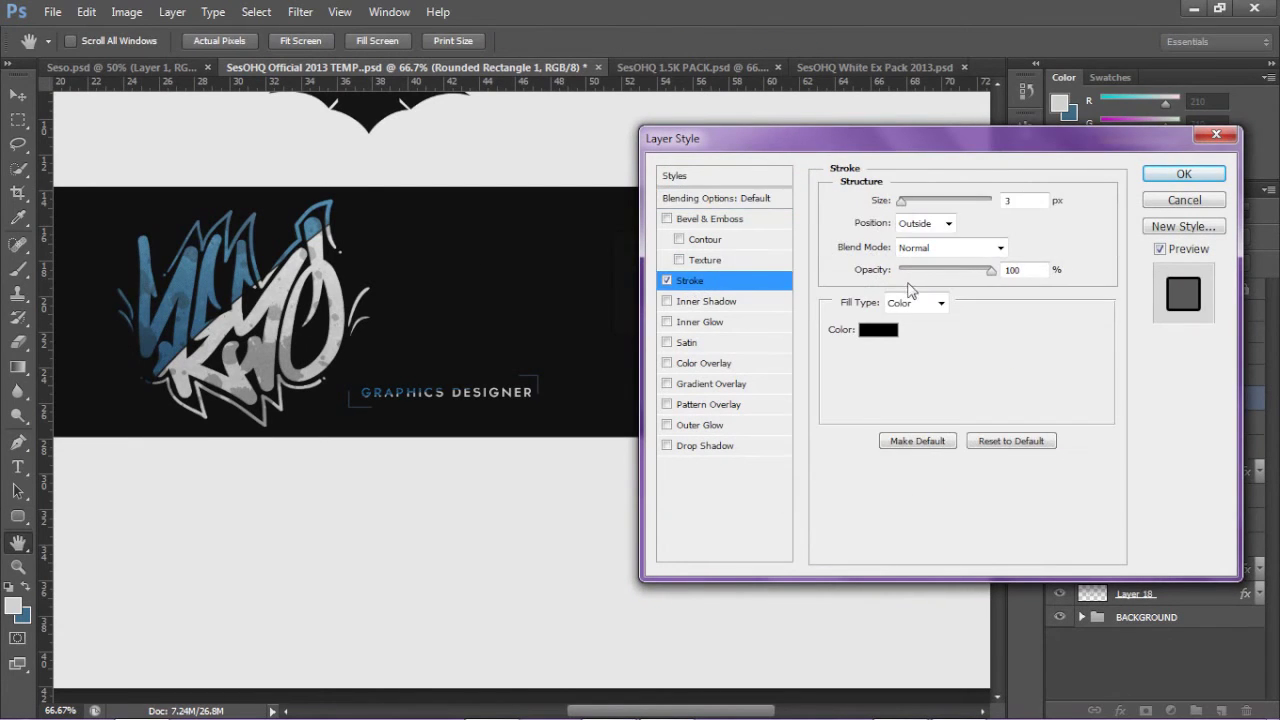
pyautogui.click(873, 331)
pyautogui.moveTo(222, 272); pyautogui.dragTo(265, 258)
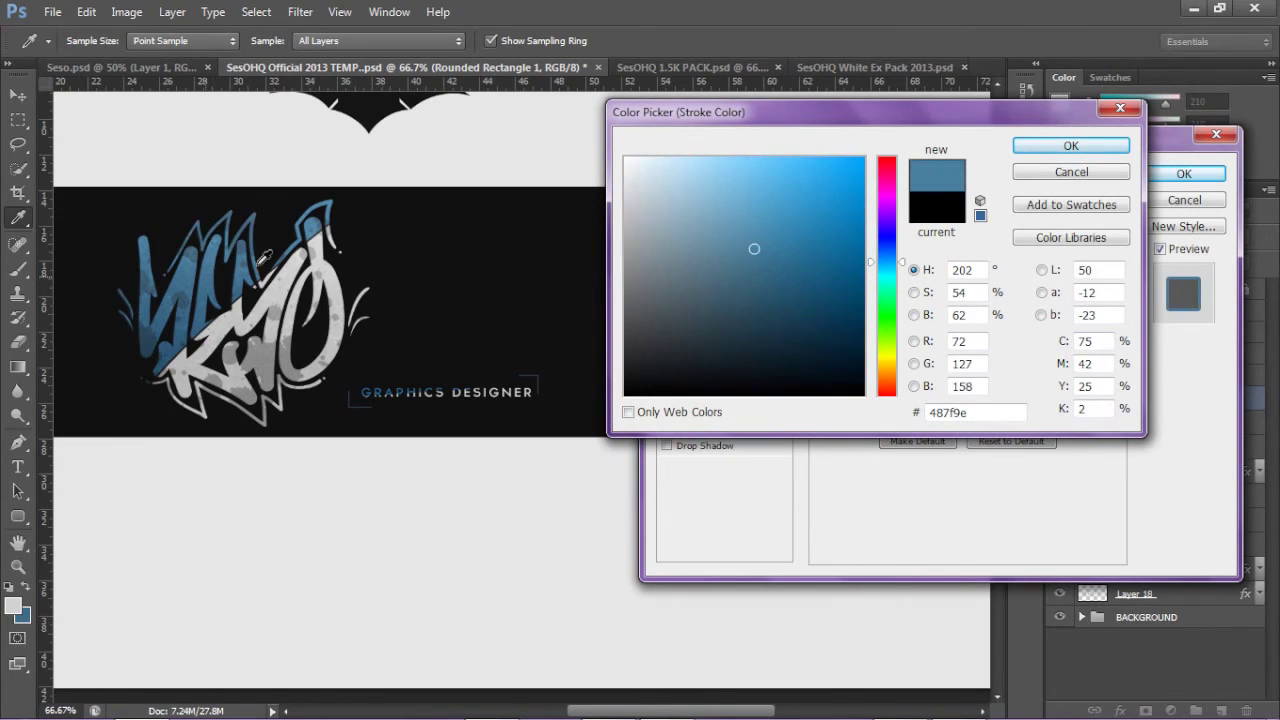
pyautogui.click(1066, 146)
pyautogui.press('Return')
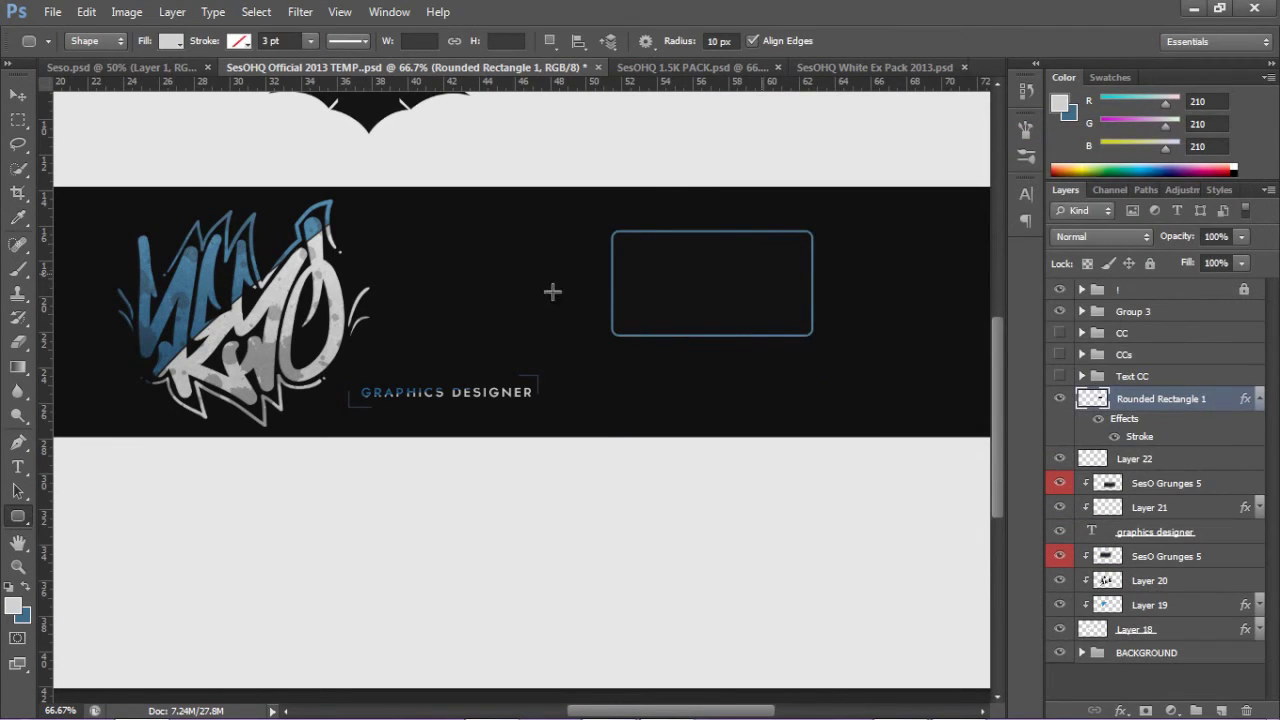
# Step: Duplicate the outlined rounded rectangle layer twice and collapse the effects lists of all three layers
pyautogui.press('v')
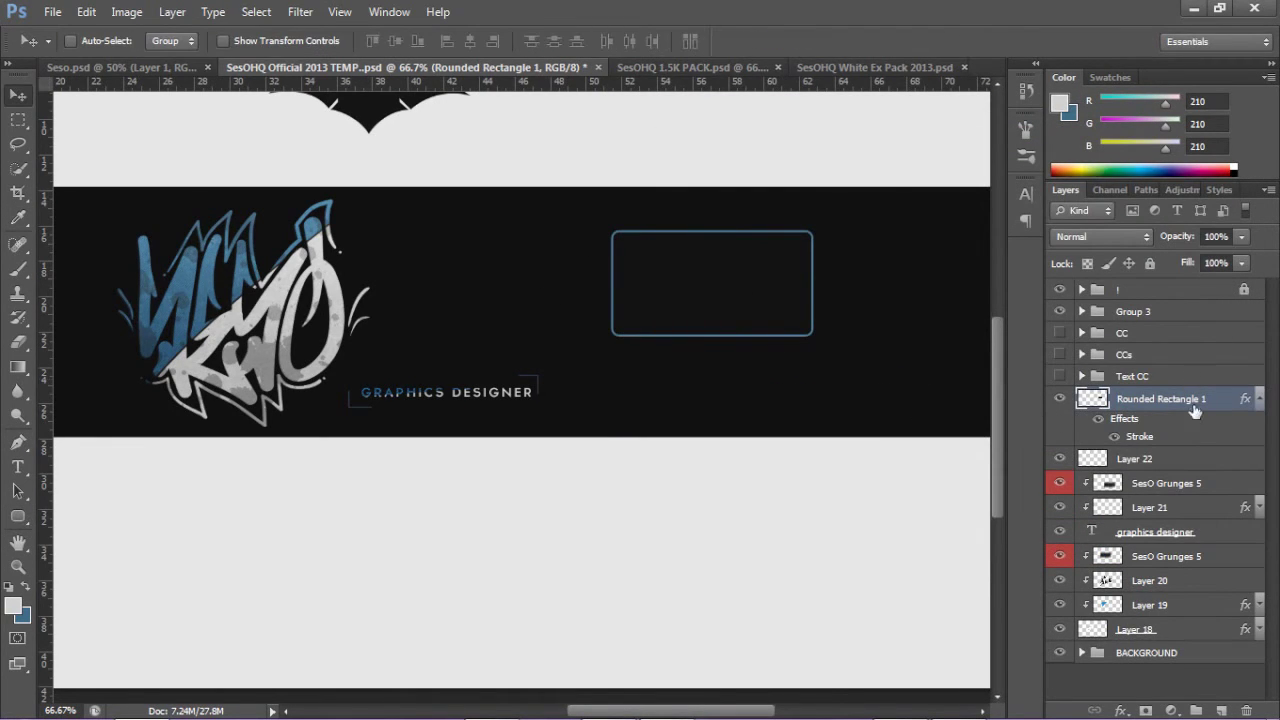
pyautogui.hotkey('ctrl', 'j')
pyautogui.click(1260, 398)
pyautogui.hotkey('ctrl', 'j')
pyautogui.click(1260, 423)
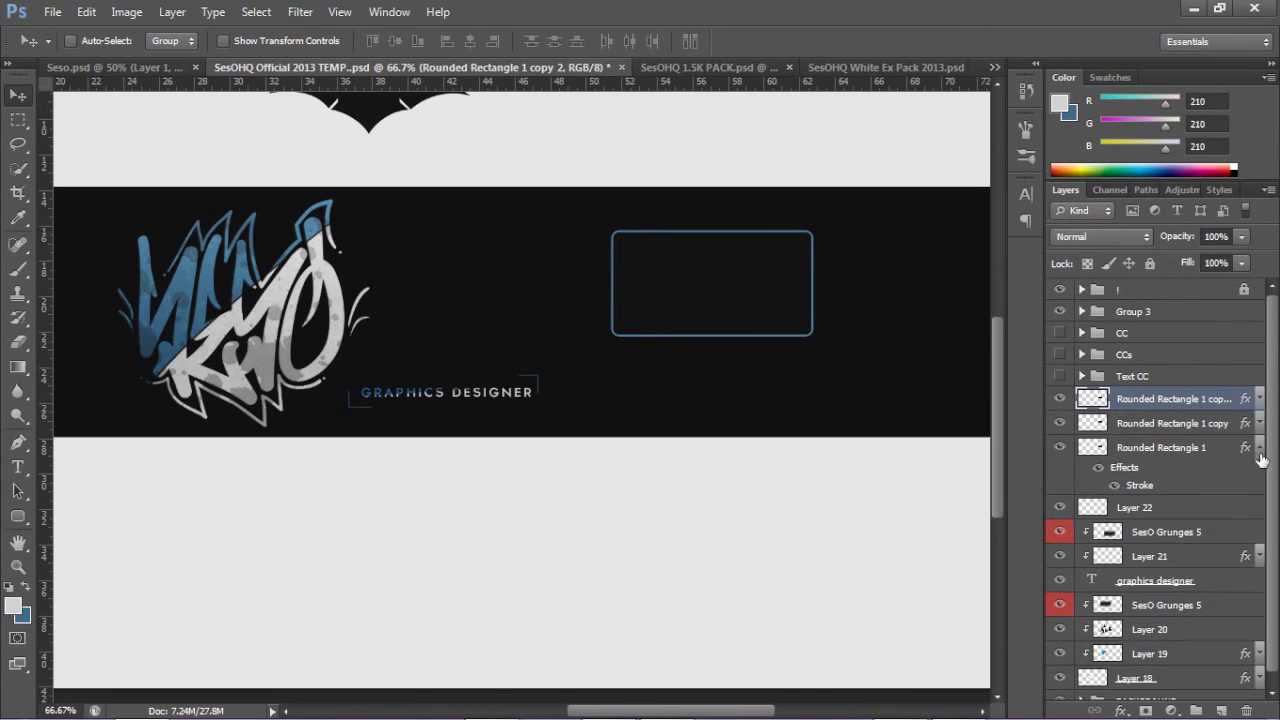
pyautogui.click(1260, 456)
pyautogui.click(1260, 447)
pyautogui.keyDown('ctrl'); pyautogui.click(1206, 451); pyautogui.keyUp('ctrl')
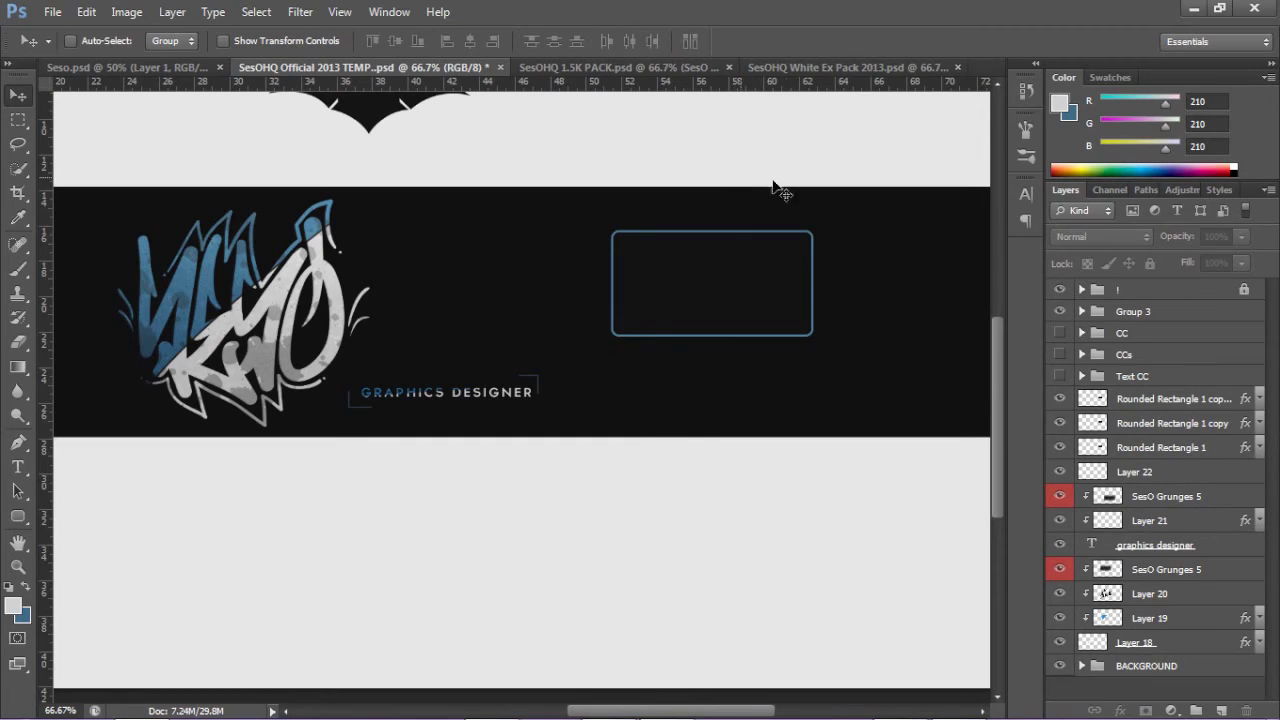
# Step: Rotate the lowest of the three rounded rectangle layers about 11° counterclockwise
pyautogui.click(1190, 447)
pyautogui.hotkey('ctrl', 't')
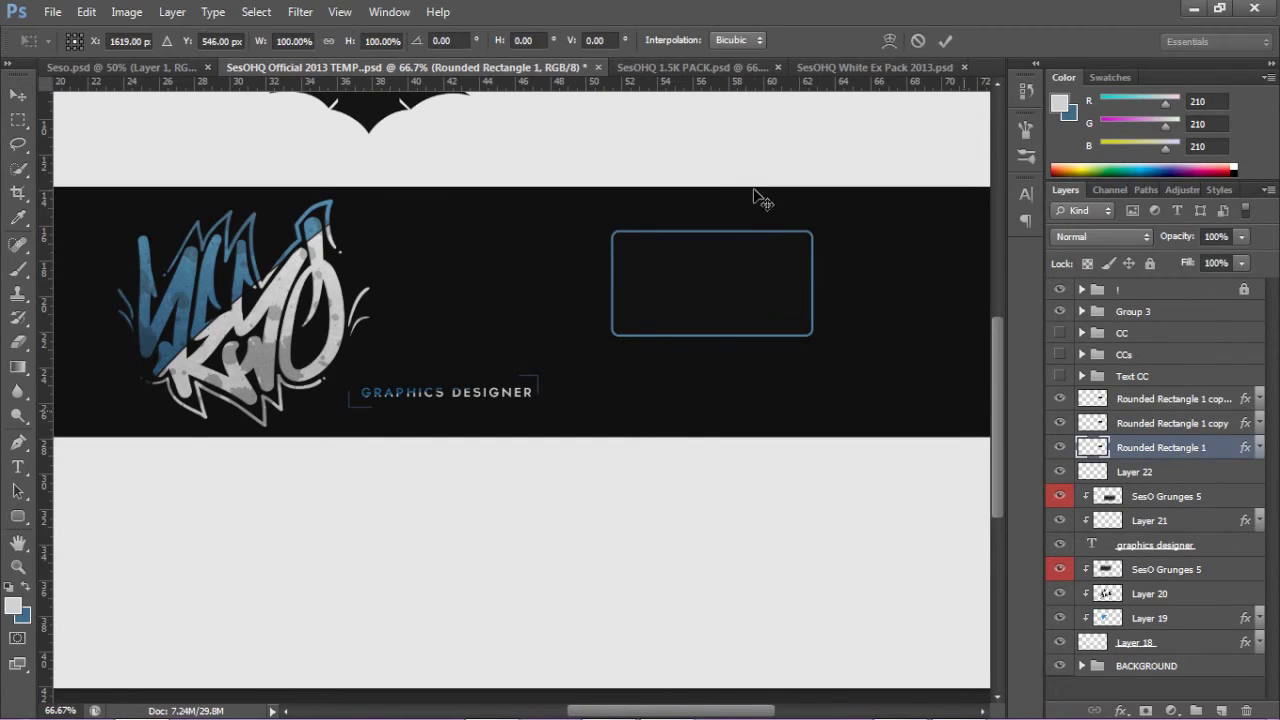
pyautogui.moveTo(731, 180); pyautogui.dragTo(715, 178)
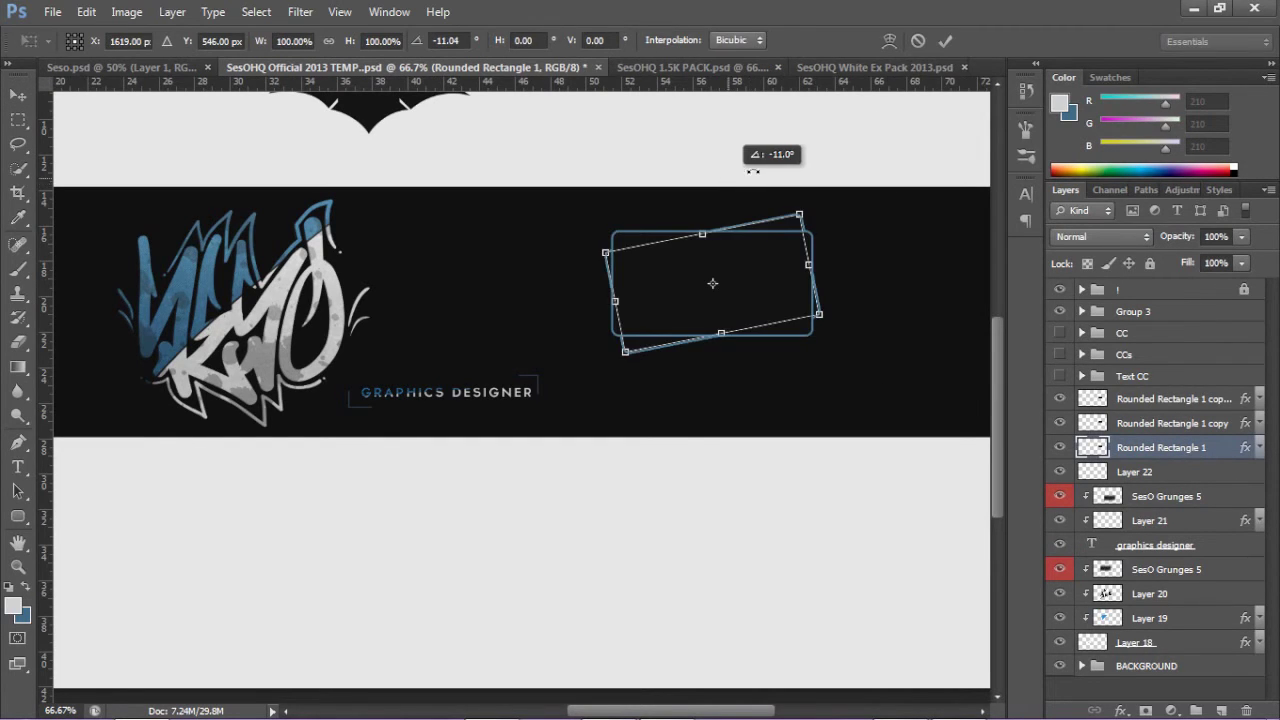
pyautogui.click(943, 42)
# Step: Rotate the two lower rounded rectangle layers together about 9° clockwise behind the straight one
pyautogui.keyDown('ctrl'); pyautogui.click(1168, 428); pyautogui.keyUp('ctrl')
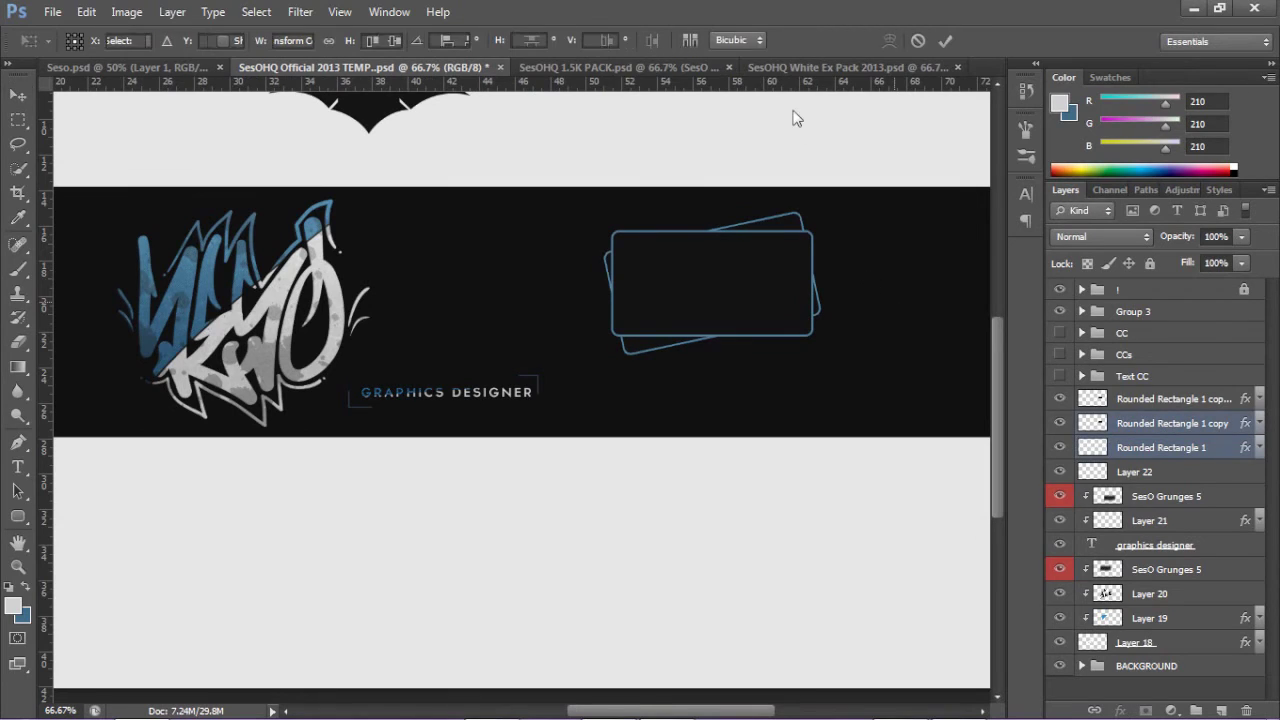
pyautogui.hotkey('ctrl', 't')
pyautogui.moveTo(796, 130); pyautogui.dragTo(830, 131)
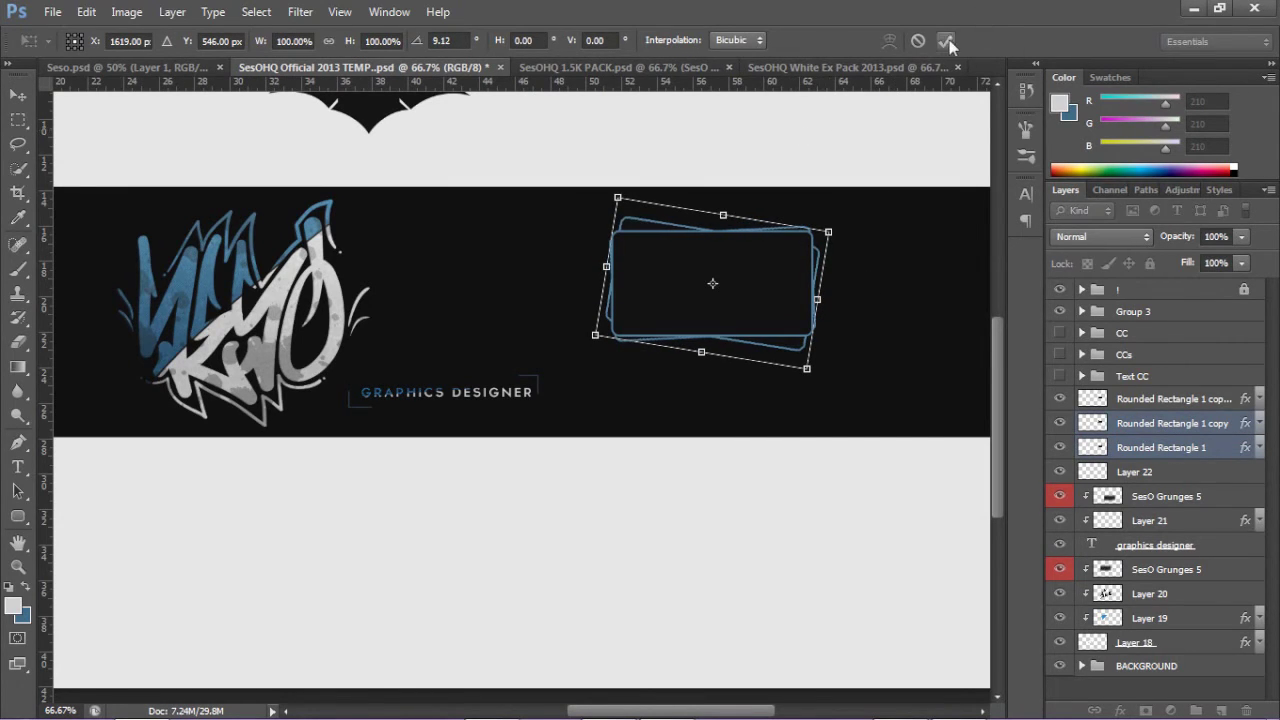
pyautogui.click(943, 42)
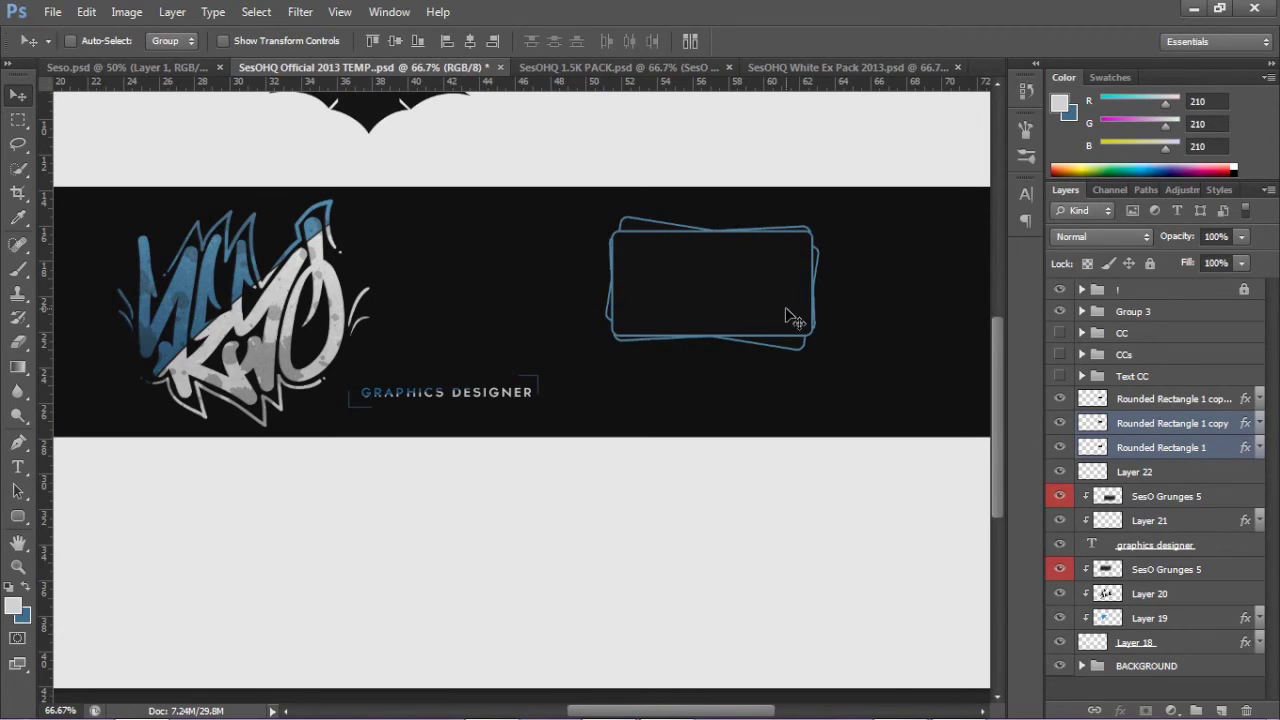
# Step: Swap the foreground and background colours and shift all three stacked rounded rectangles slightly to the right on the banner
pyautogui.press('x')
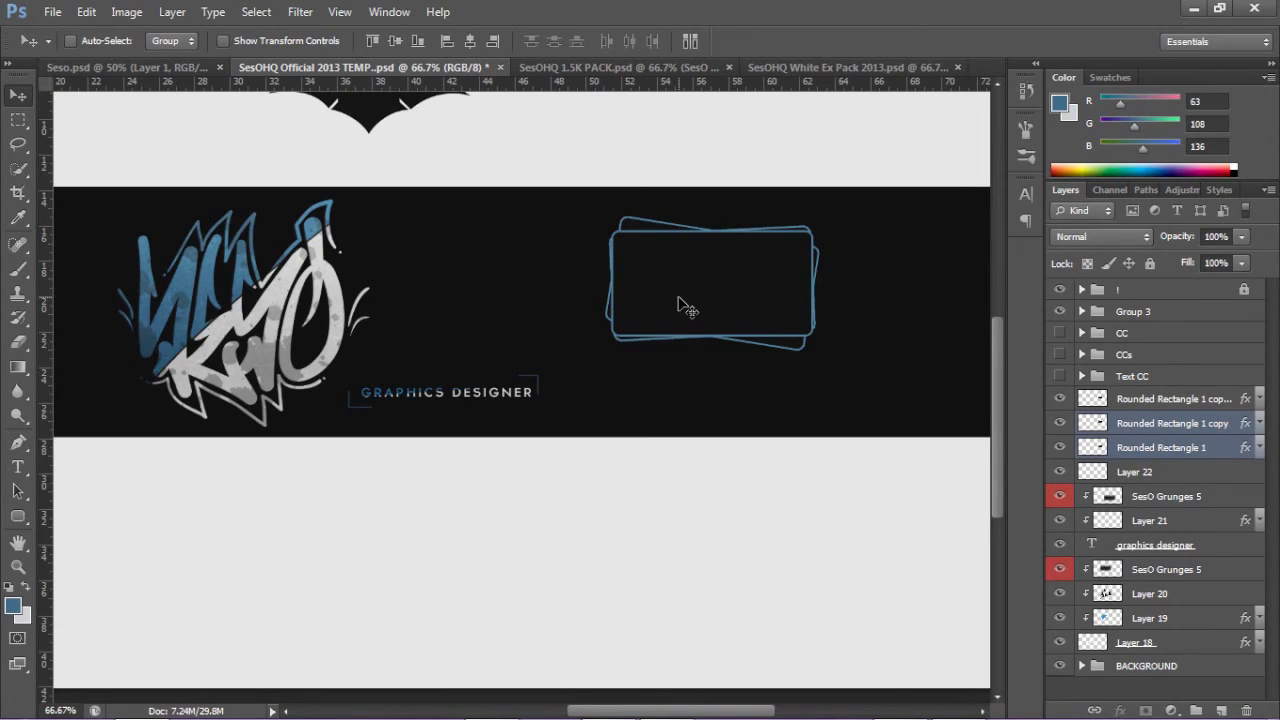
pyautogui.press('z')
pyautogui.click(672, 265)
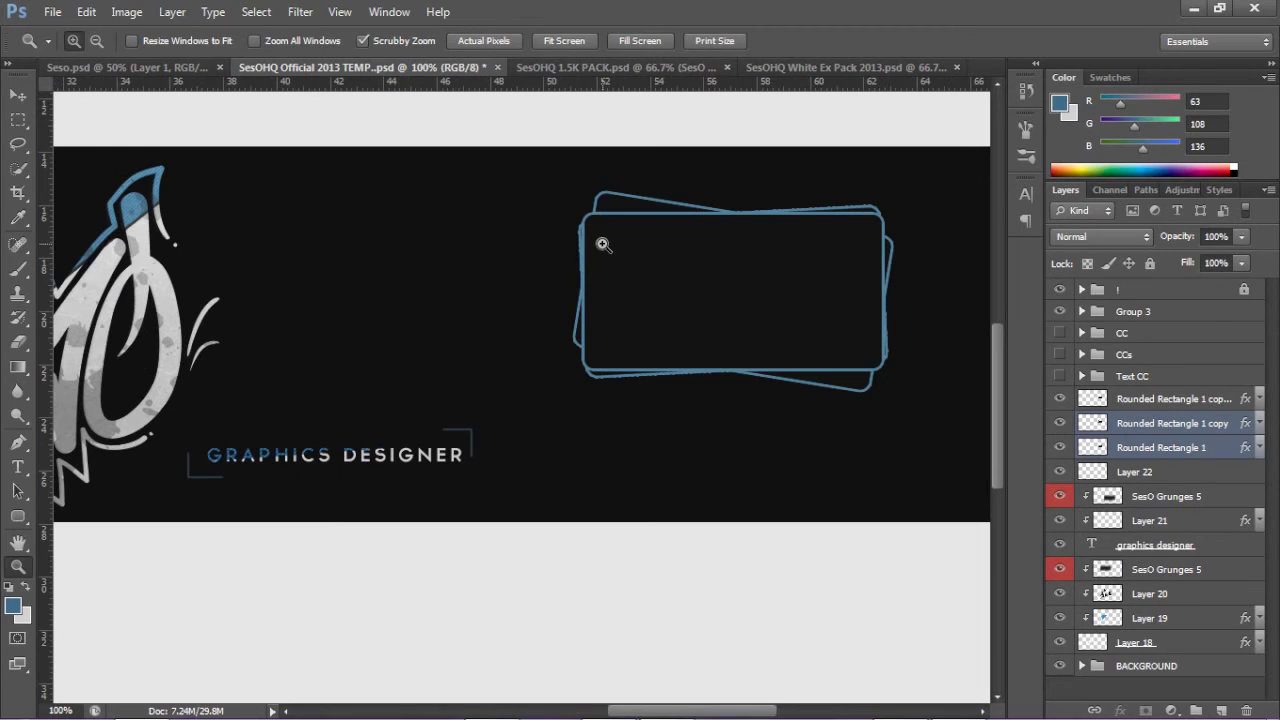
pyautogui.press('v')
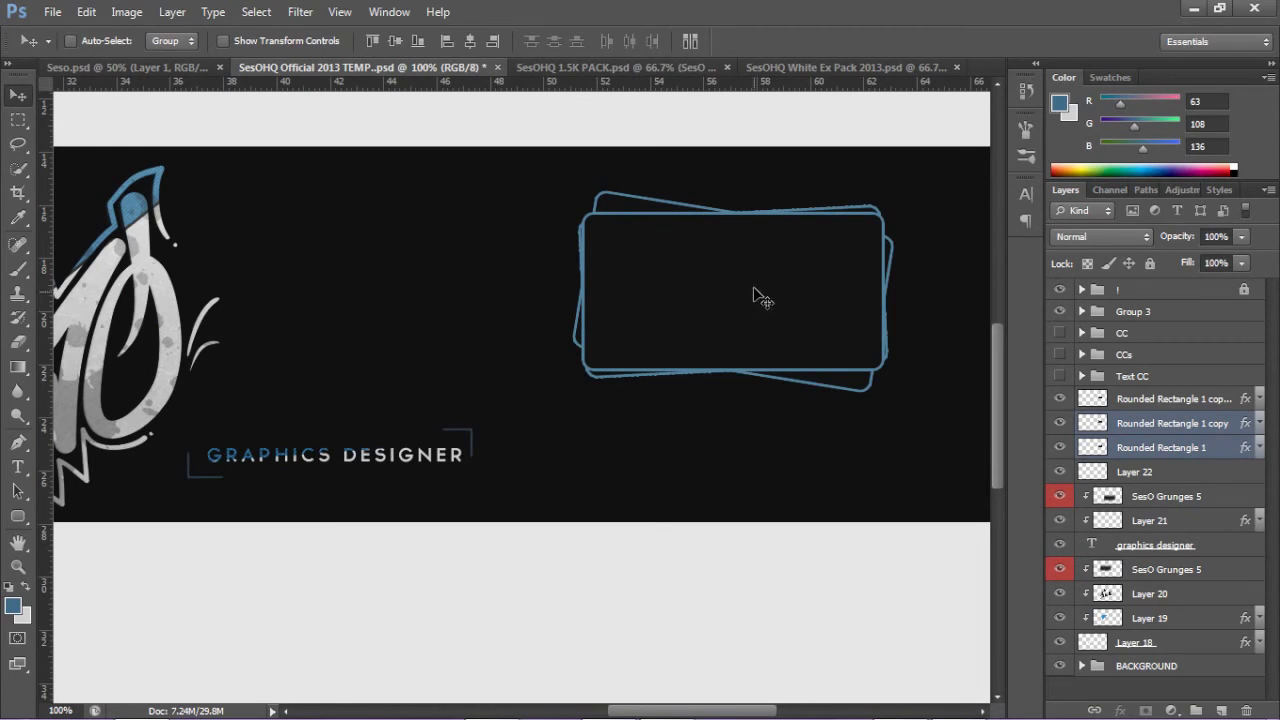
pyautogui.moveTo(727, 239); pyautogui.dragTo(772, 232)
pyautogui.hotkey('ctrl', '-')
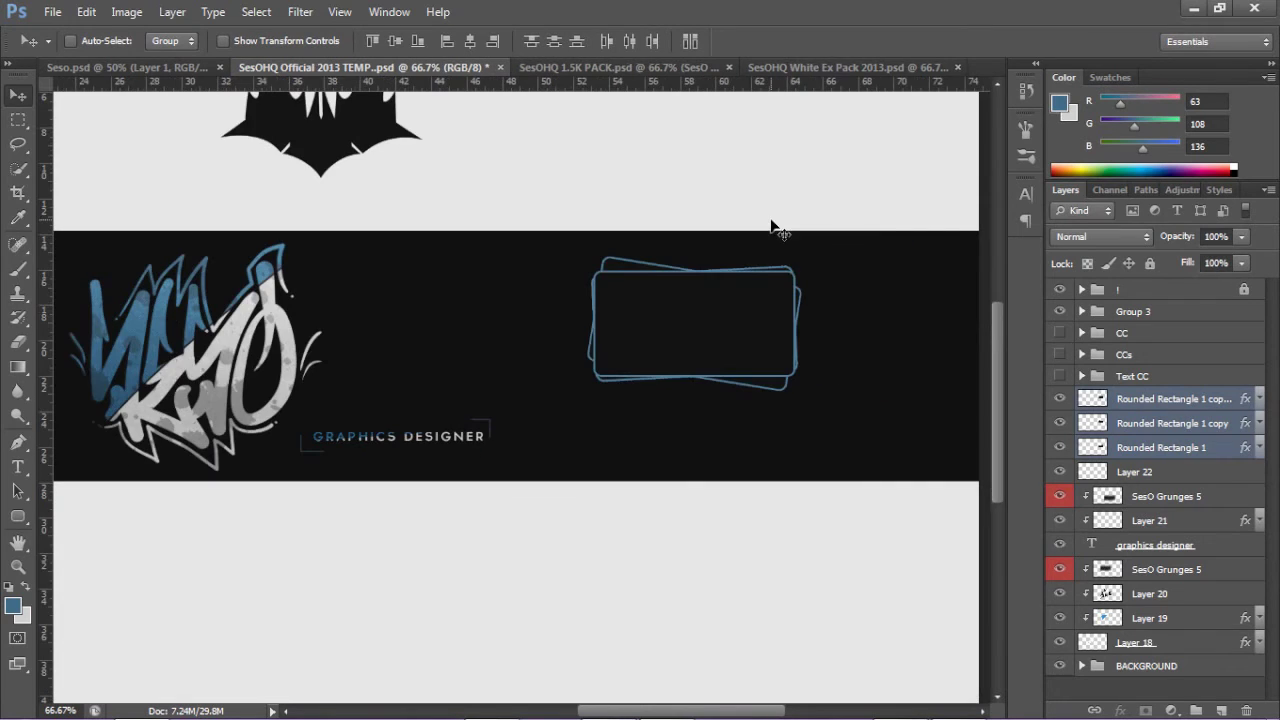
pyautogui.hotkey('ctrl', '-')
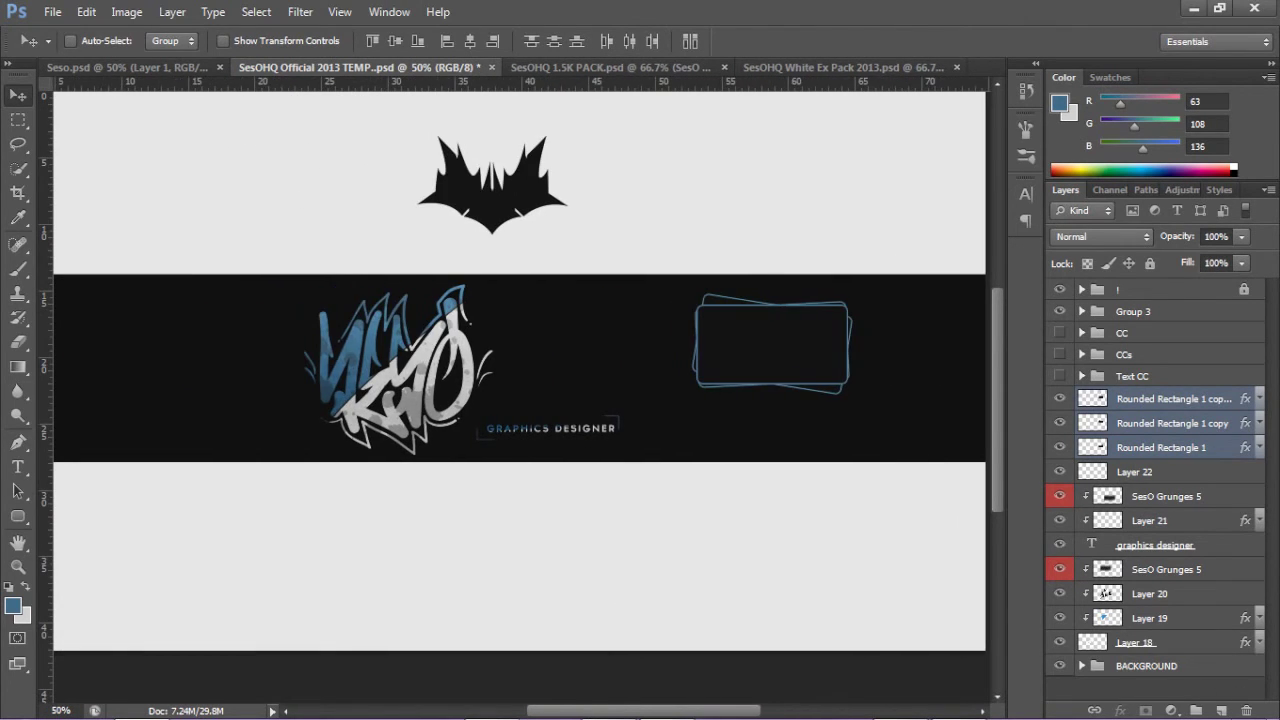
# Step: Add a blank layer above the rounded rectangles and delete it together with all three rectangle layers
pyautogui.click(1221, 710)
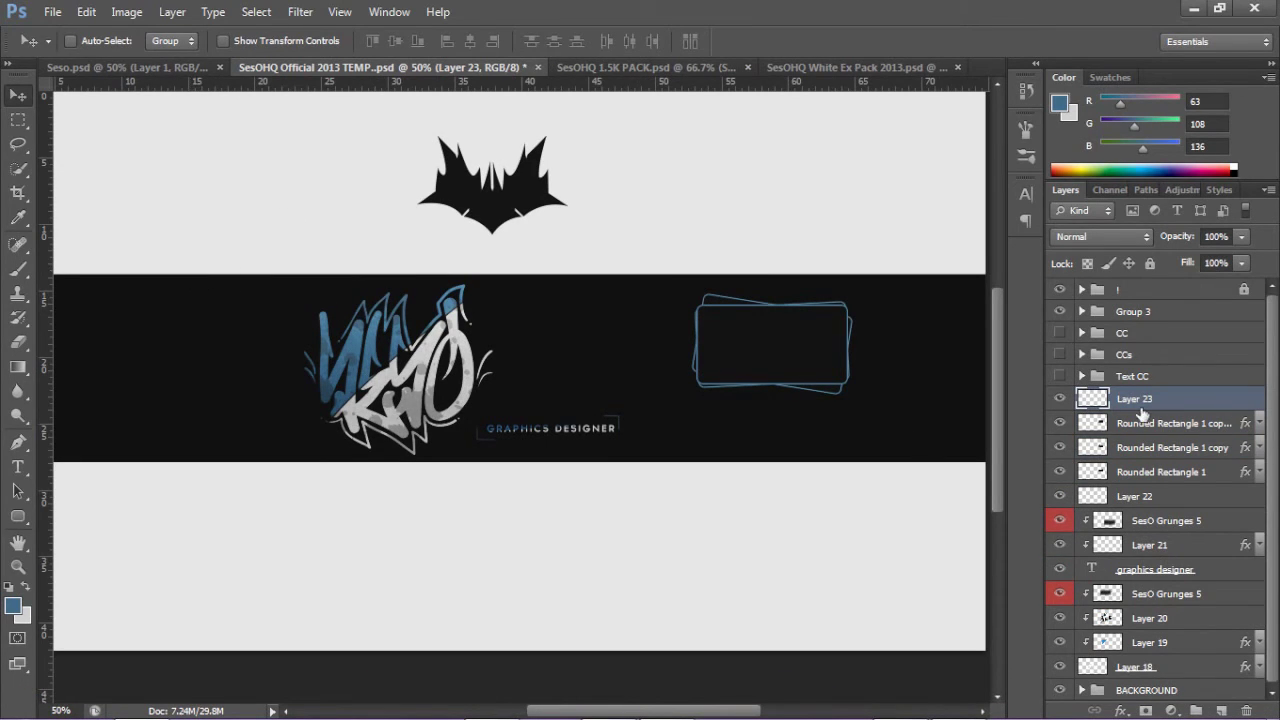
pyautogui.keyDown('shift'); pyautogui.click(1160, 471); pyautogui.keyUp('shift')
pyautogui.click(1246, 710)
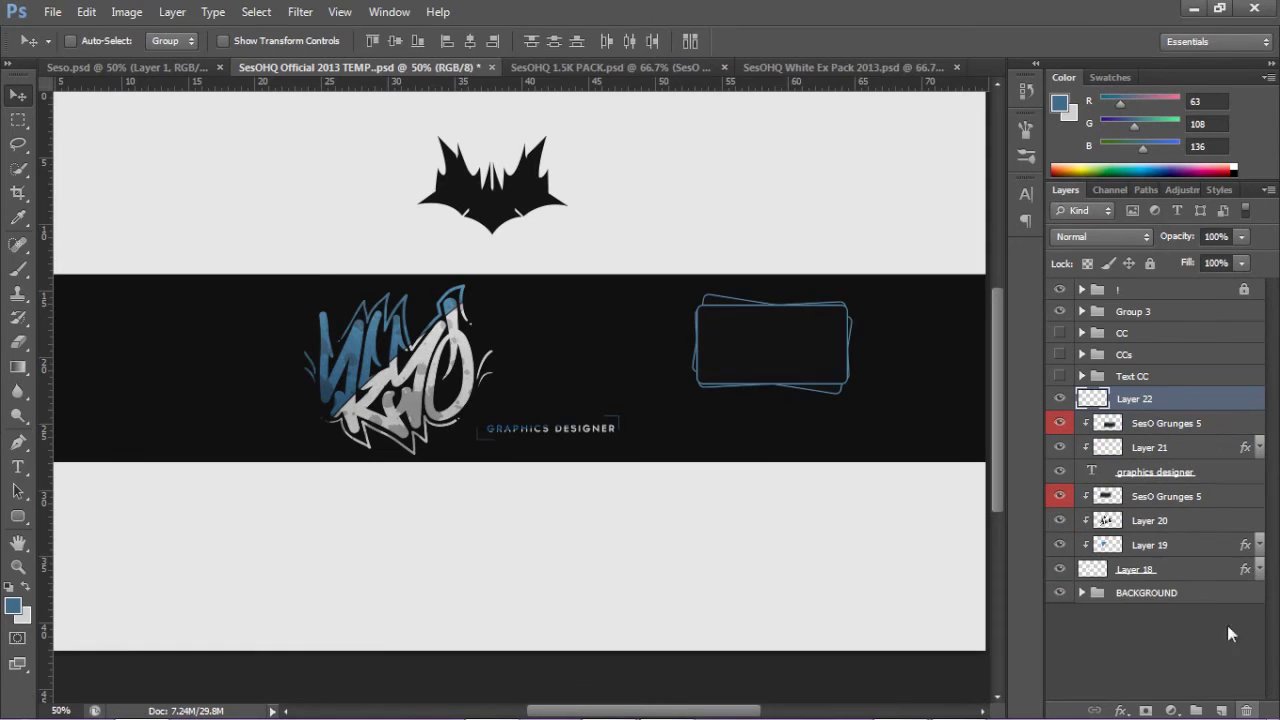
# Step: On a new layer, outline a wide tapered strip with the Pen tool, its lower edge along a horizontal guide just inside the banner's top
pyautogui.click(1222, 710)
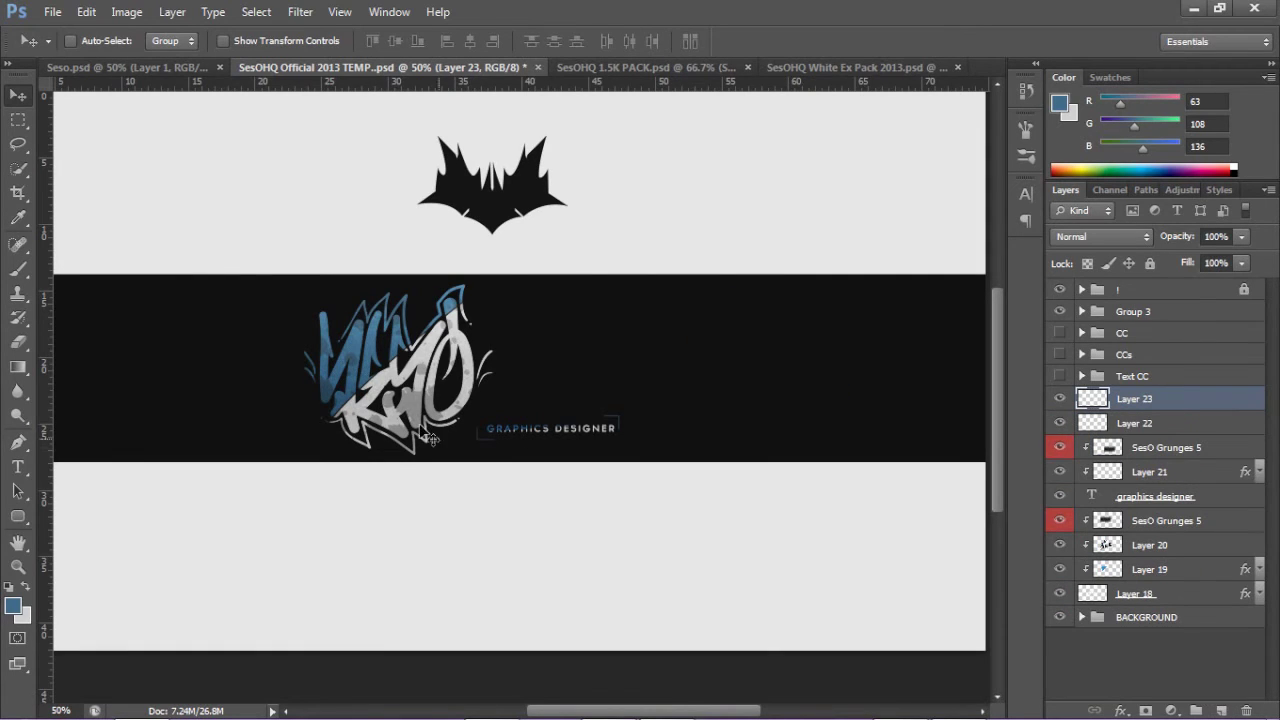
pyautogui.press('p')
pyautogui.click(140, 263)
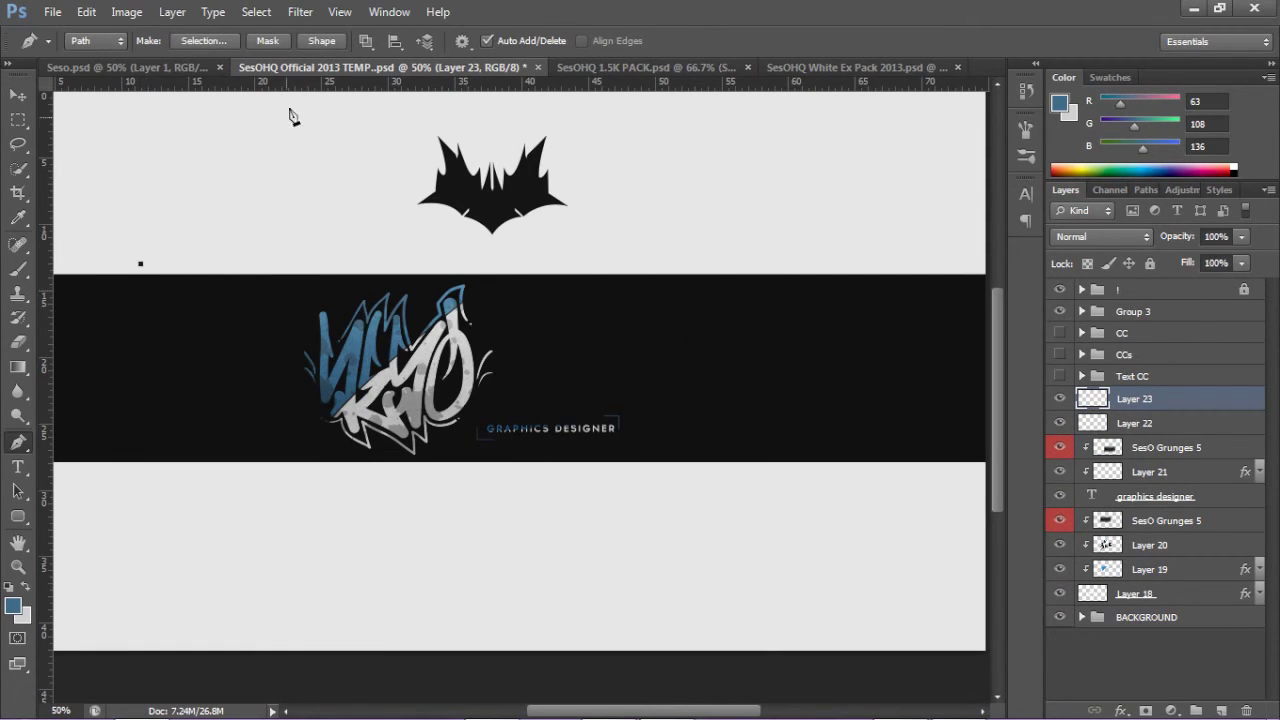
pyautogui.moveTo(312, 88); pyautogui.dragTo(400, 297)
pyautogui.click(157, 297)
pyautogui.click(786, 297)
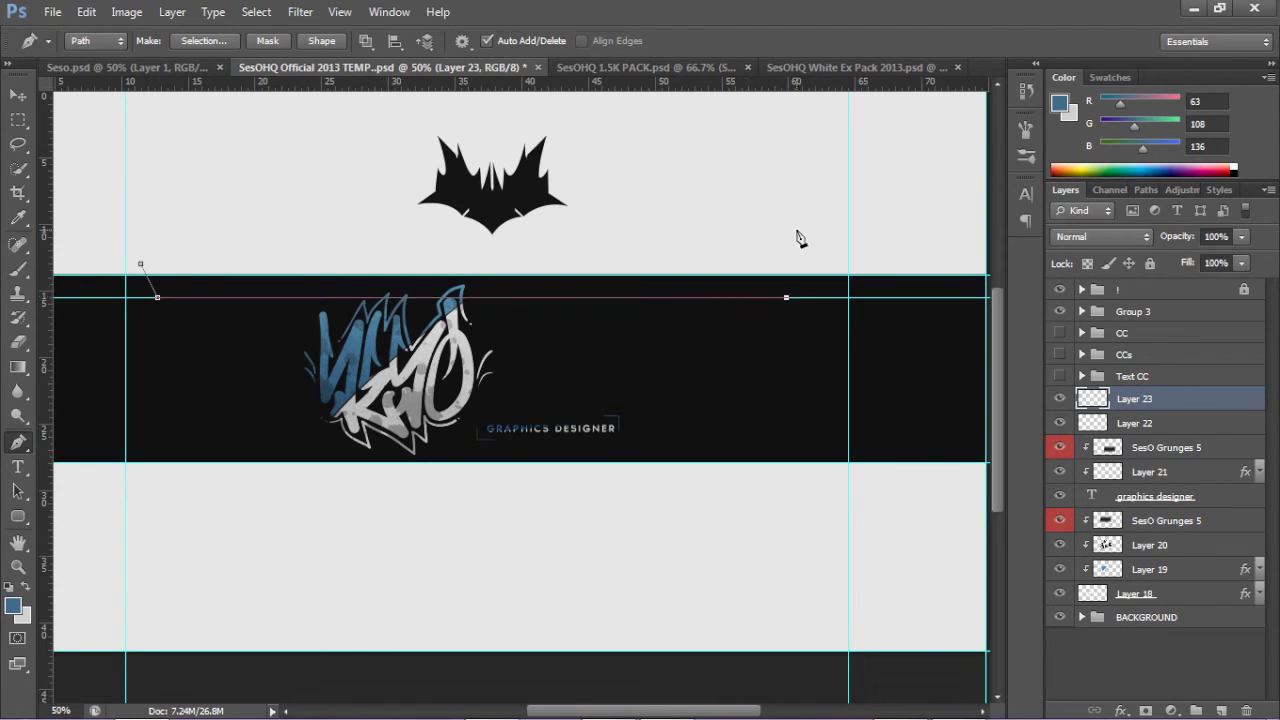
pyautogui.click(141, 264)
# Step: Fill the tapered strip's path with the light grey #e4e4e4
pyautogui.rightClick(221, 284)
pyautogui.click(273, 391)
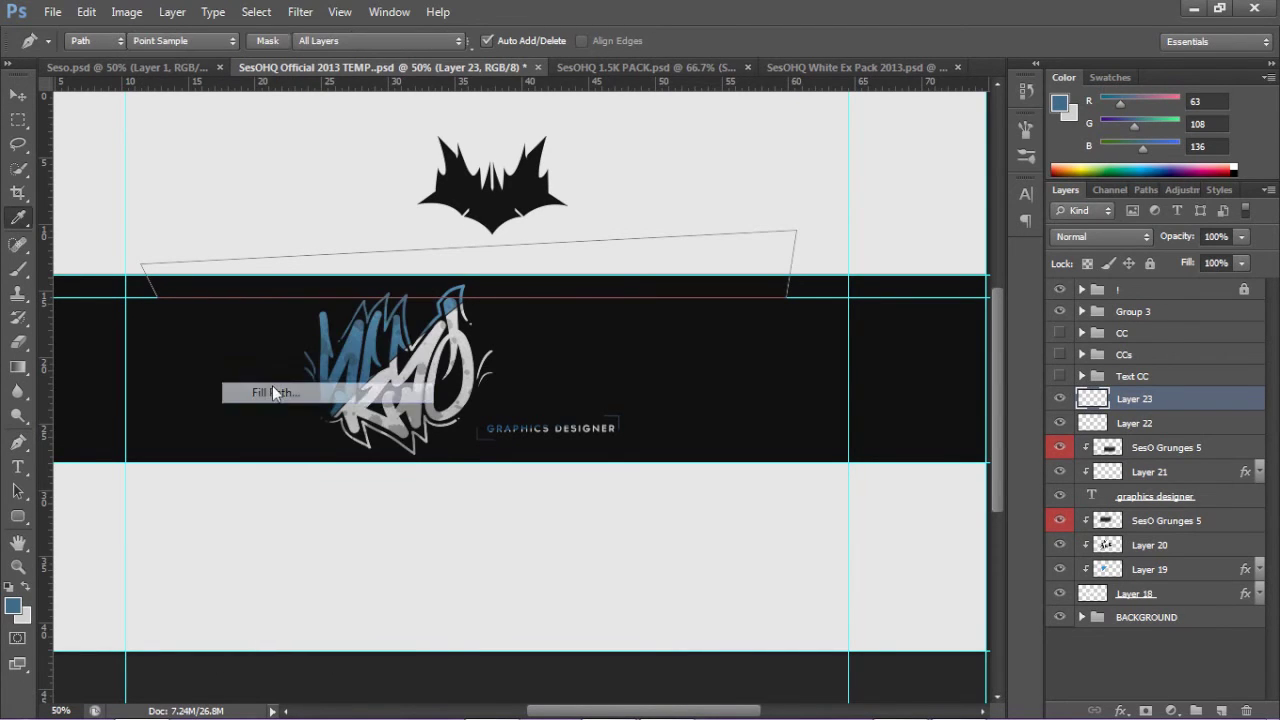
pyautogui.click(660, 184)
pyautogui.click(627, 233)
pyautogui.click(540, 222)
pyautogui.click(579, 190)
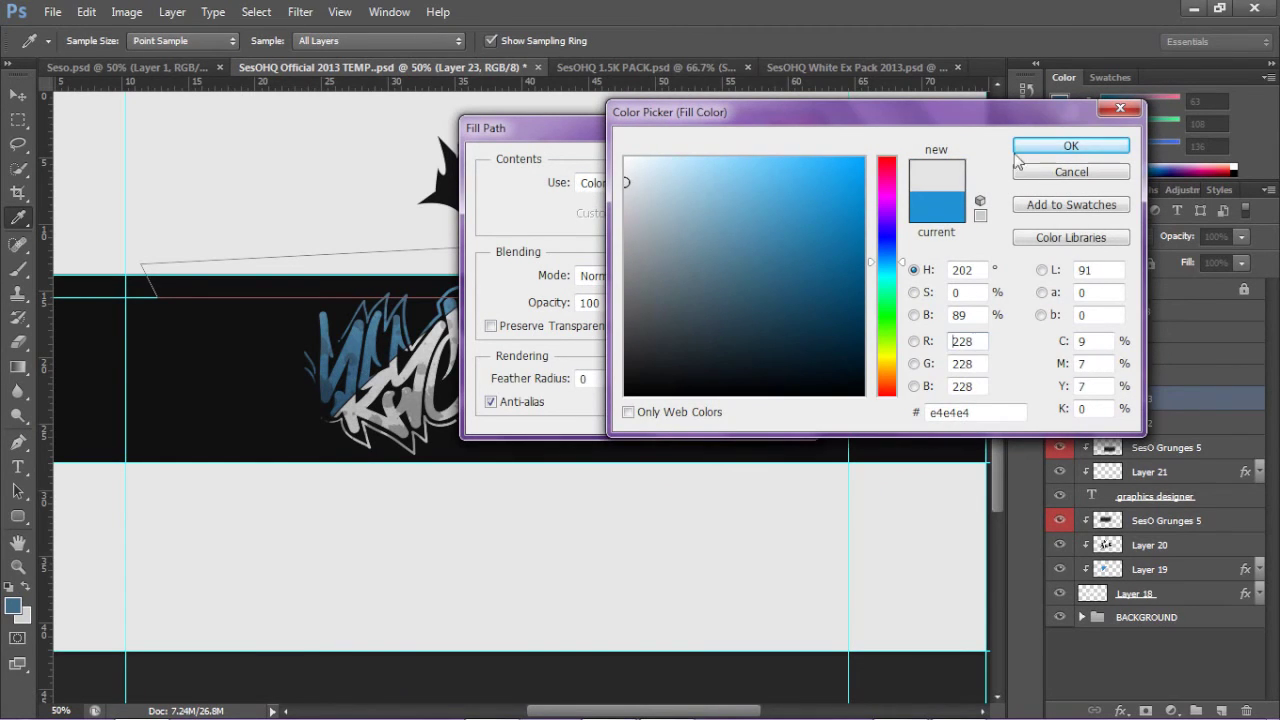
pyautogui.click(1070, 145)
pyautogui.click(771, 166)
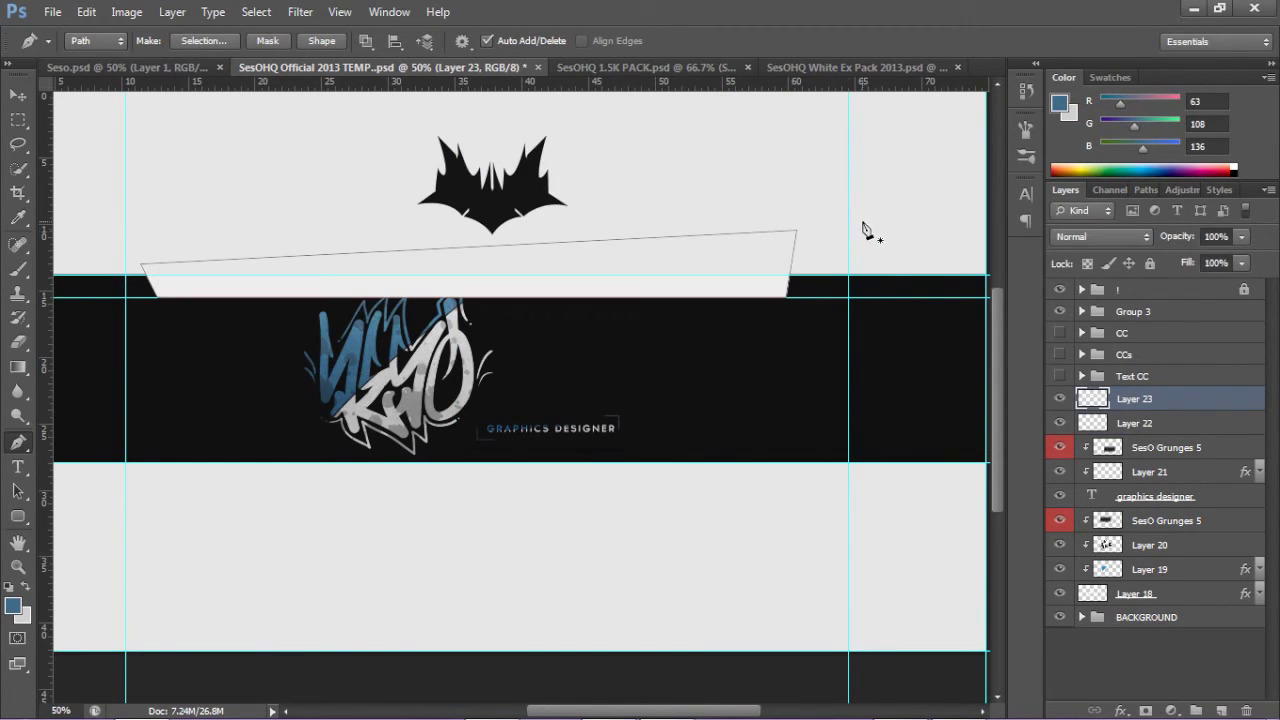
# Step: Hide the guides and path outline to view the pale strip over the banner
pyautogui.scroll(1, 822, 296)
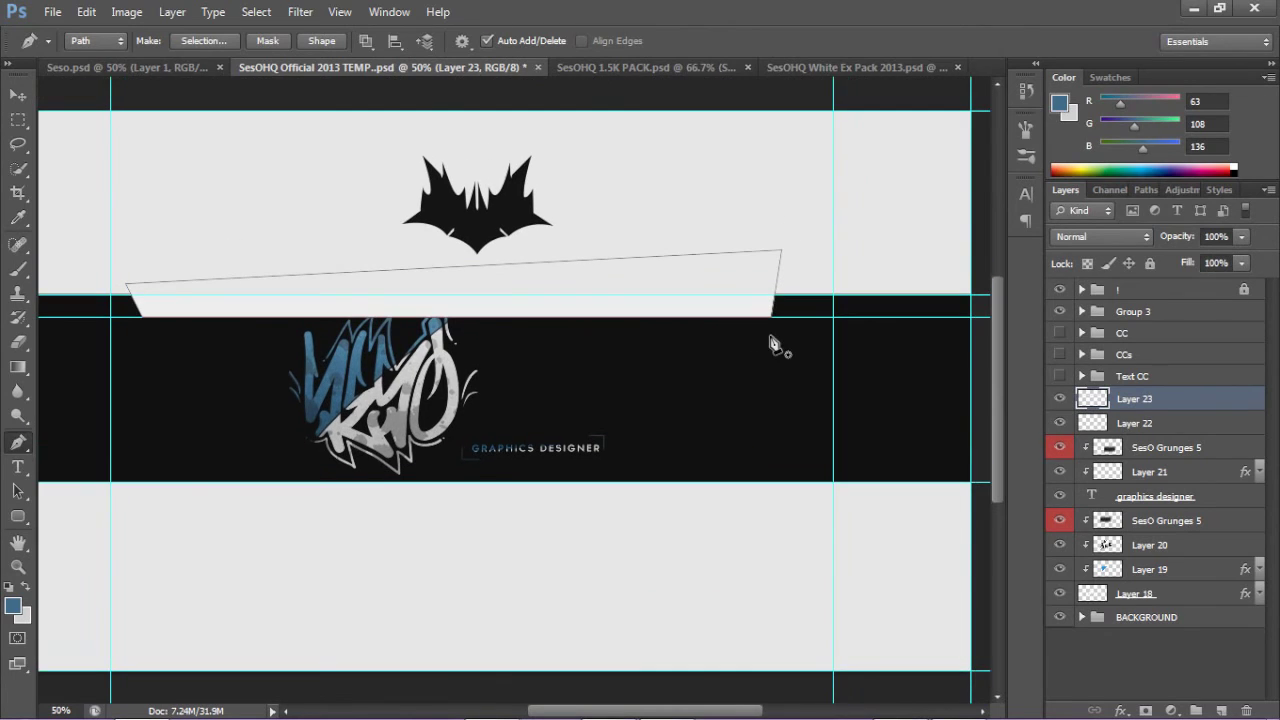
pyautogui.hotkey('ctrl', 'r')
pyautogui.hotkey('ctrl', 'h')
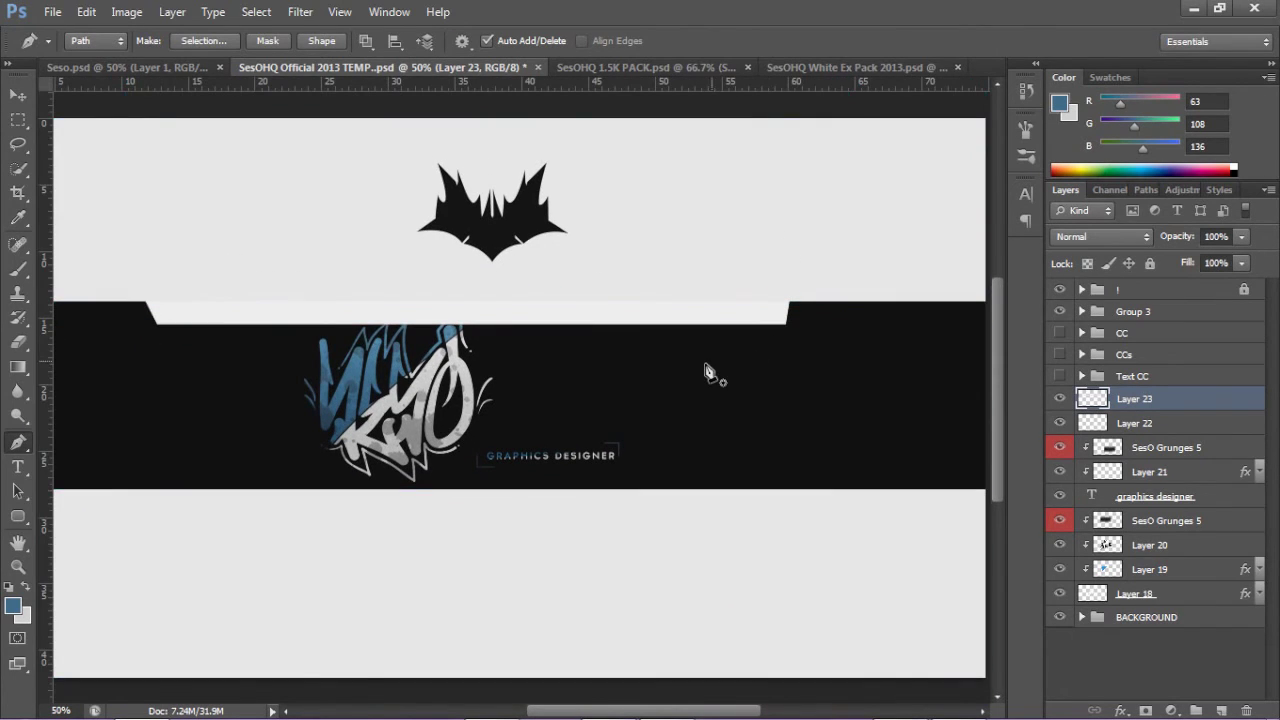
pyautogui.press('z')
pyautogui.click(343, 383)
pyautogui.press('v')
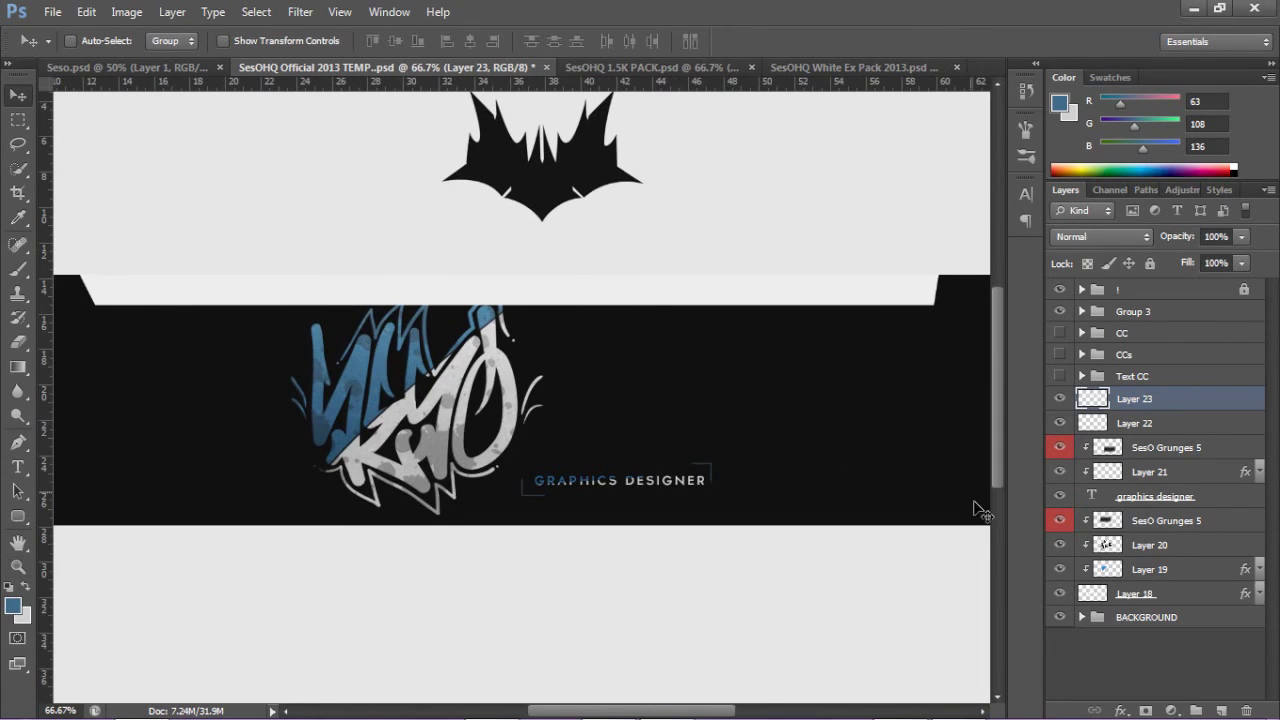
# Step: Hide the logo to check the pale strip, show the logo again and delete the strip's layer
pyautogui.moveTo(1057, 580); pyautogui.dragTo(1060, 500)
pyautogui.click(1060, 595)
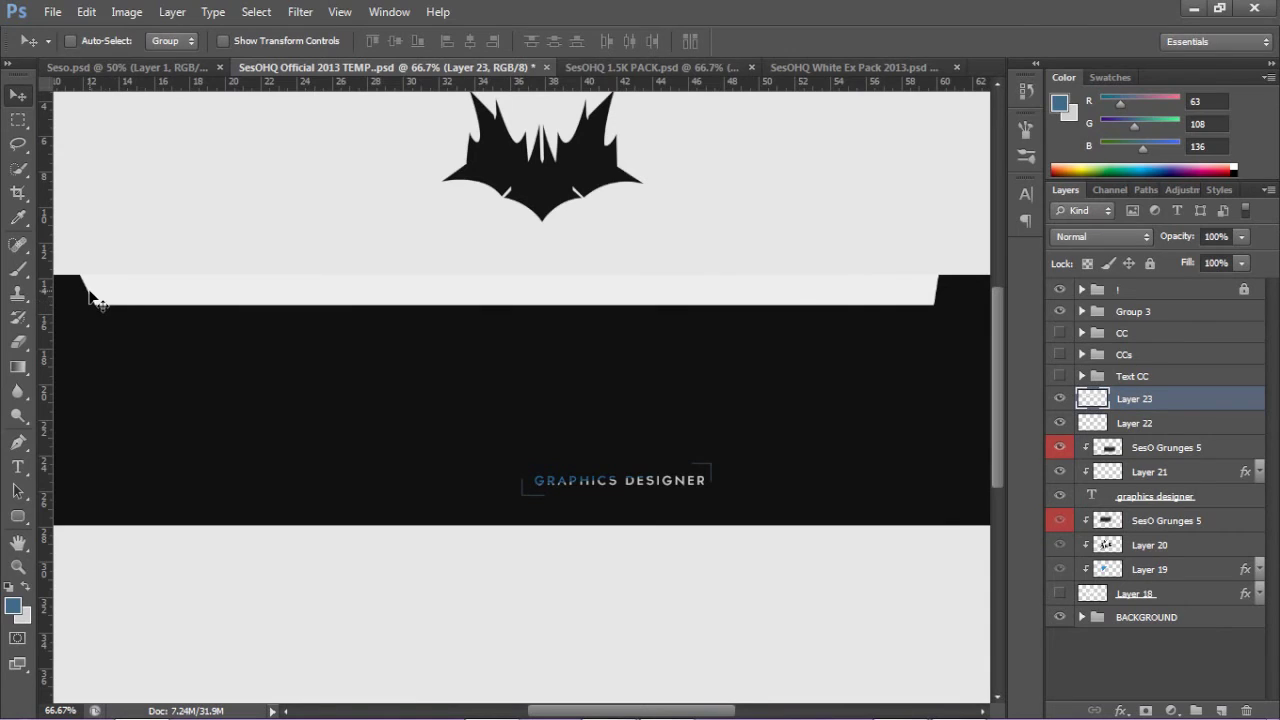
pyautogui.moveTo(494, 304); pyautogui.dragTo(505, 308)
pyautogui.hotkey('ctrl', '-')
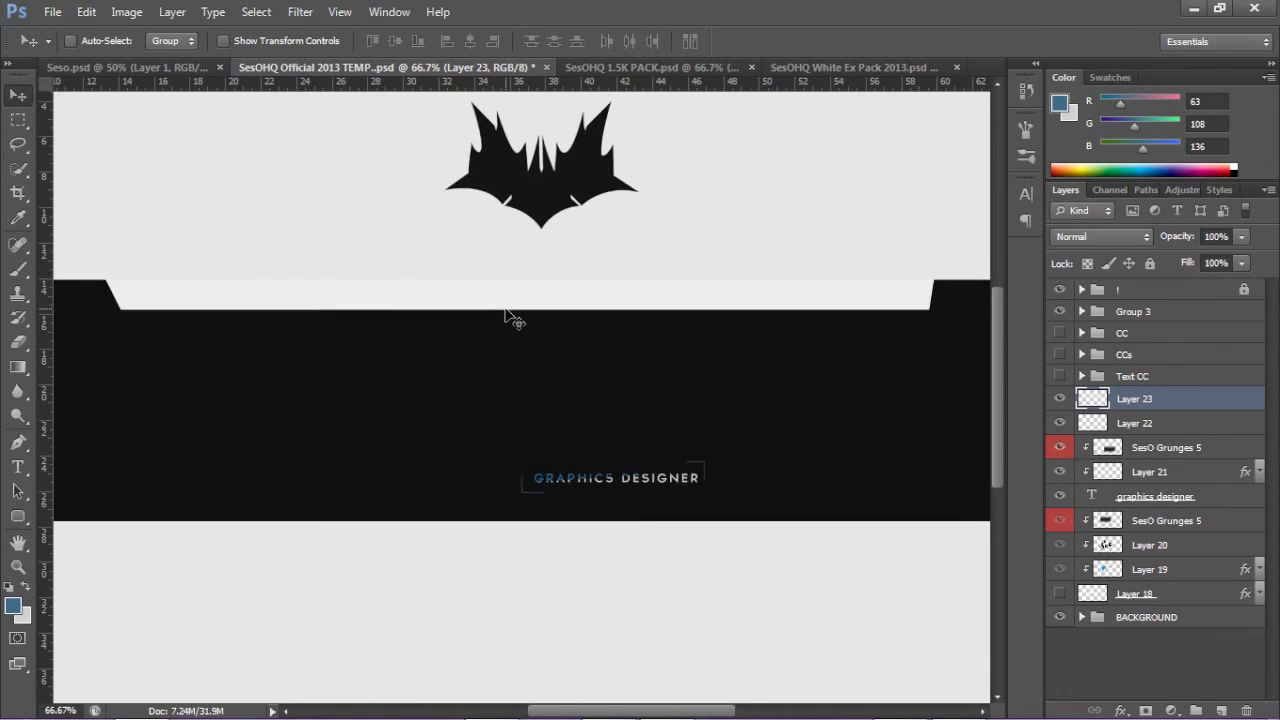
pyautogui.click(1061, 595)
pyautogui.press('Delete')
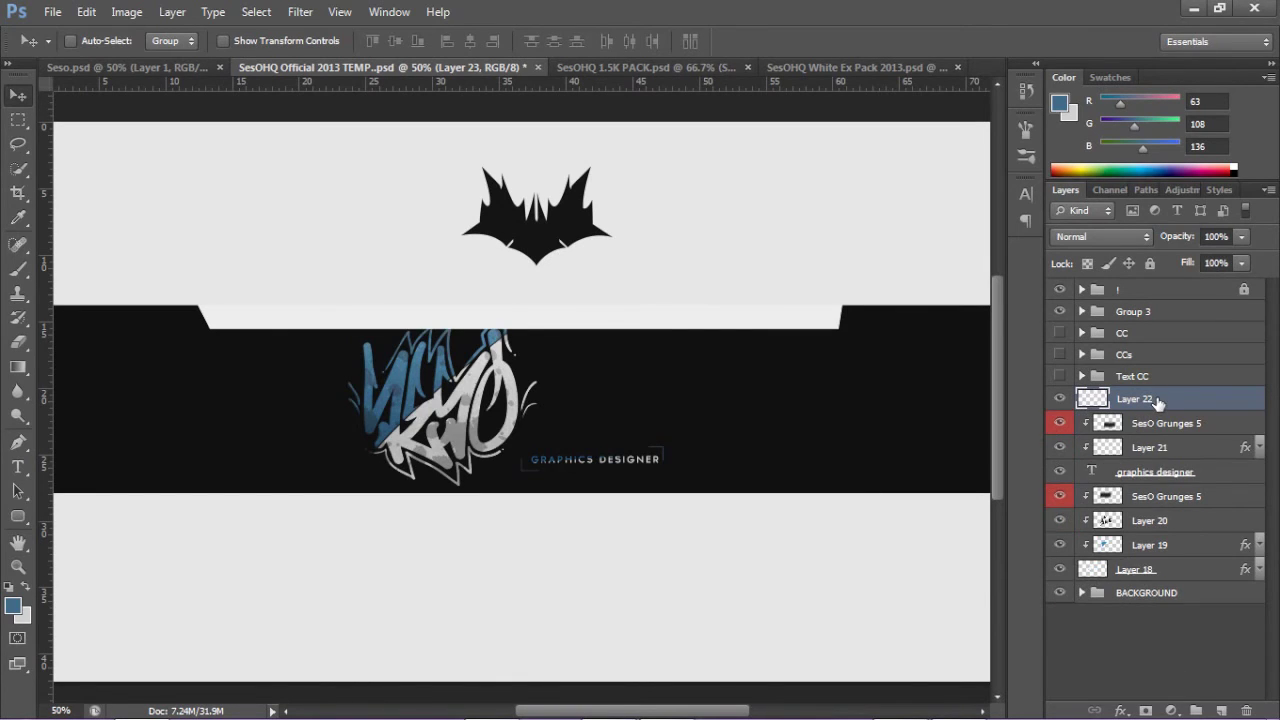
# Step: Copy SesOs Smoke 1 from the Smoke group of SesOHQ 1.5K PACK.psd onto the banner, directly above the BACKGROUND group
pyautogui.click(1157, 596)
pyautogui.moveTo(686, 714)
pyautogui.mouseDown()
pyautogui.moveTo(668, 716)
pyautogui.moveTo(680, 718)
pyautogui.mouseUp()
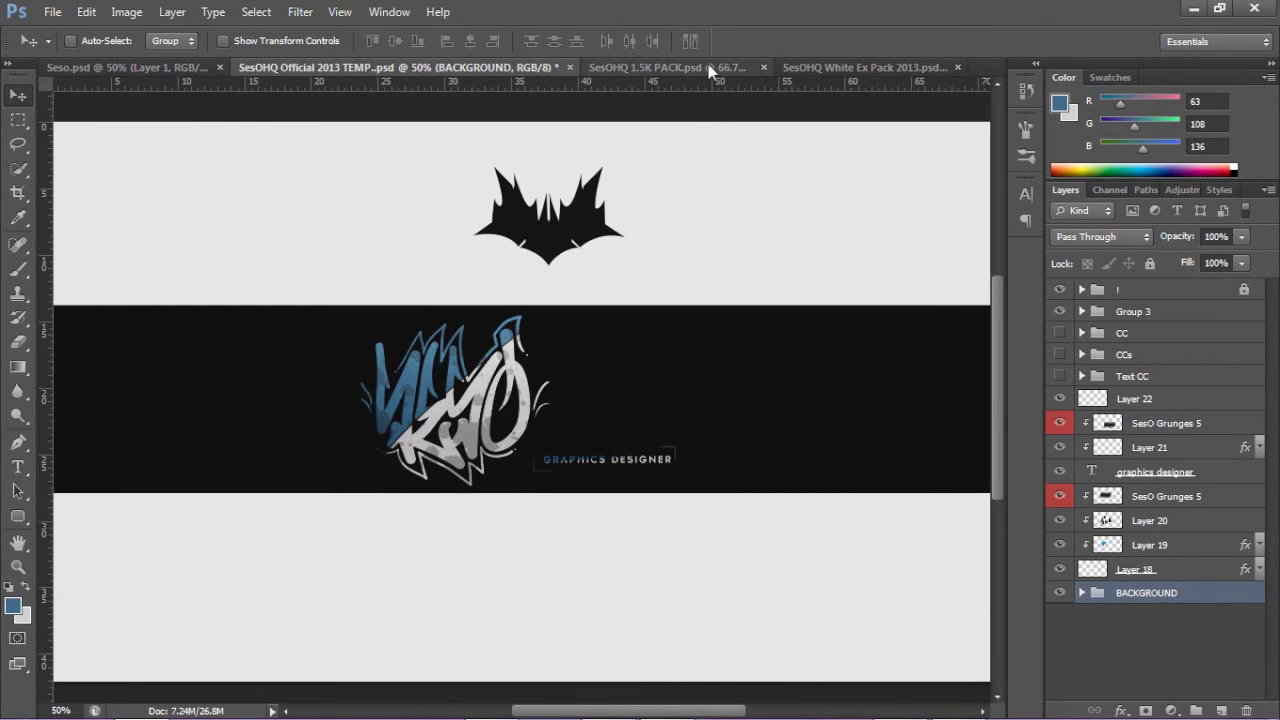
pyautogui.hotkey('ctrl', 'Tab')
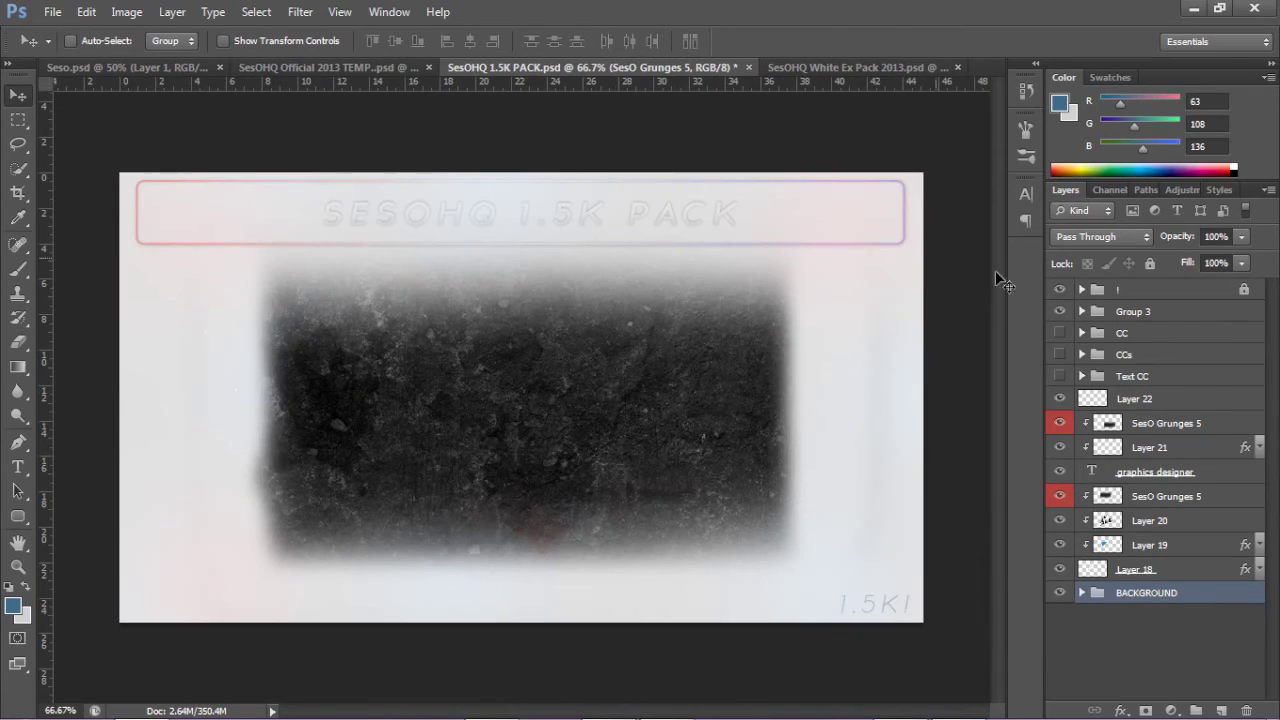
pyautogui.click(1060, 624)
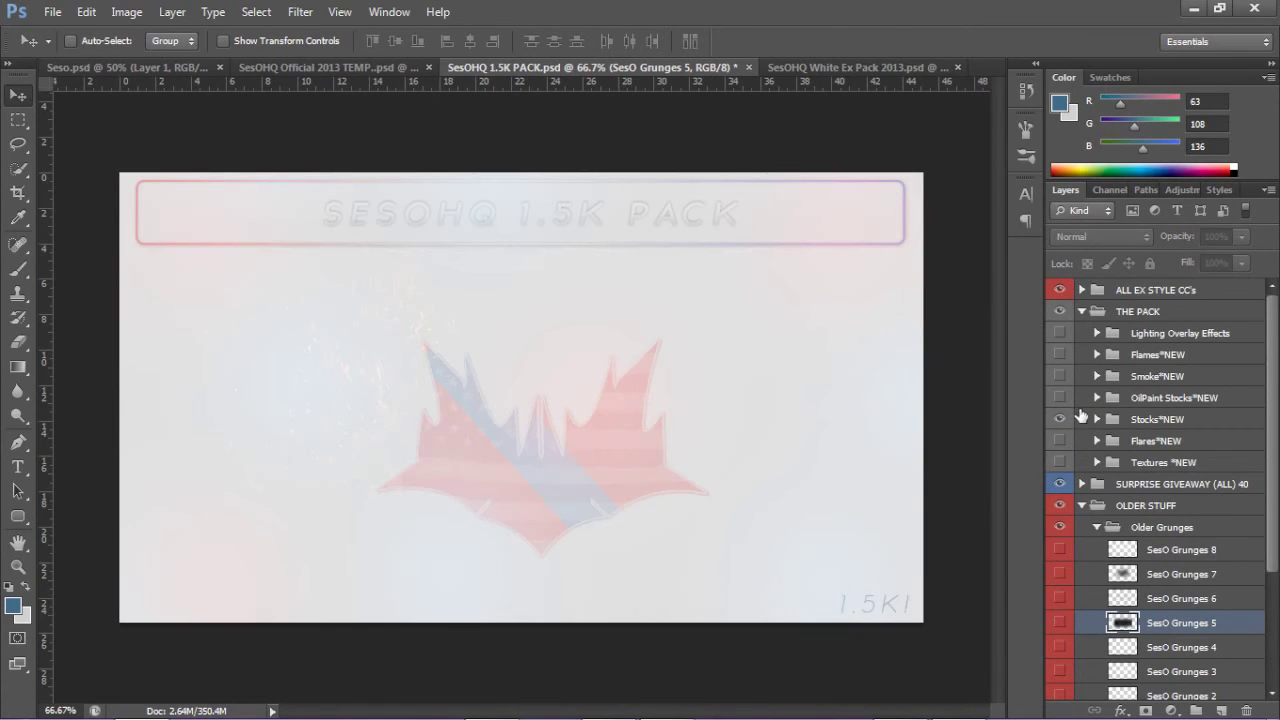
pyautogui.click(1097, 376)
pyautogui.click(1060, 398)
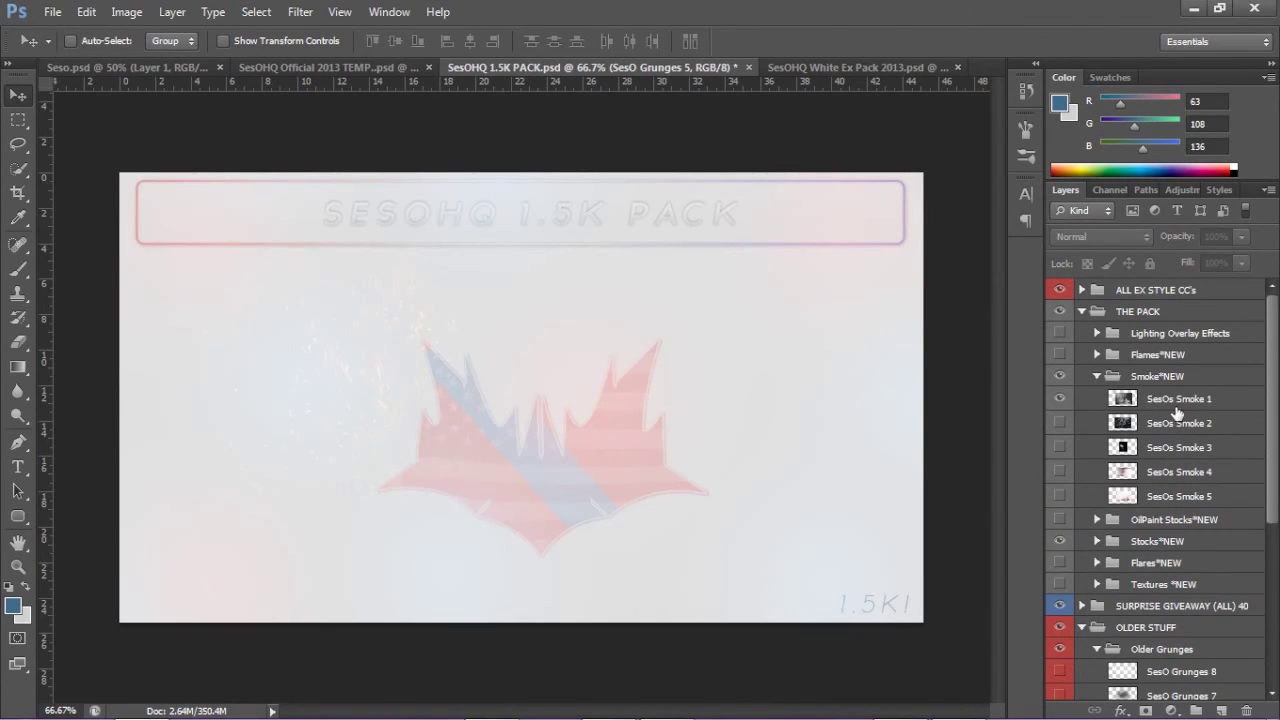
pyautogui.click(1175, 398)
pyautogui.moveTo(623, 400)
pyautogui.mouseDown()
pyautogui.moveTo(282, 67)
pyautogui.moveTo(311, 324)
pyautogui.moveTo(332, 377)
pyautogui.moveTo(457, 406)
pyautogui.mouseUp()
# Step: Fade the smoke's hard left edge with a soft 161 px Eraser
pyautogui.press('e')
pyautogui.keyDown('alt'); pyautogui.rightClick(129, 286); pyautogui.keyUp('alt')
pyautogui.keyDown('alt'); pyautogui.rightClick(129, 394); pyautogui.keyUp('alt')
pyautogui.moveTo(128, 354); pyautogui.dragTo(120, 534)
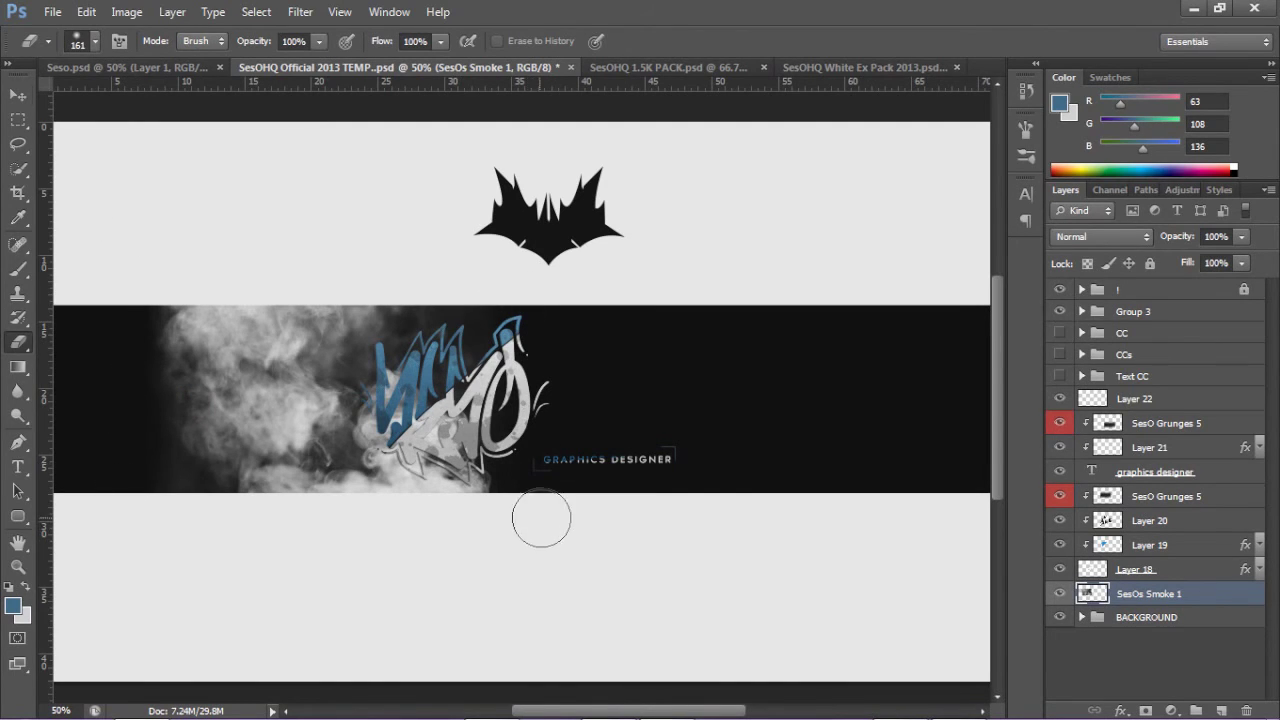
# Step: Duplicate the smoke twice to span the banner's width and merge the smoke layers into one
pyautogui.press('v')
pyautogui.moveTo(614, 712); pyautogui.dragTo(610, 712)
pyautogui.moveTo(372, 425); pyautogui.dragTo(1025, 512)
pyautogui.hotkey('ctrl', 'j')
pyautogui.hotkey('ctrl', 'j')
pyautogui.keyDown('shift'); pyautogui.click(1162, 652); pyautogui.keyUp('shift')
pyautogui.hotkey('ctrl', 'e')
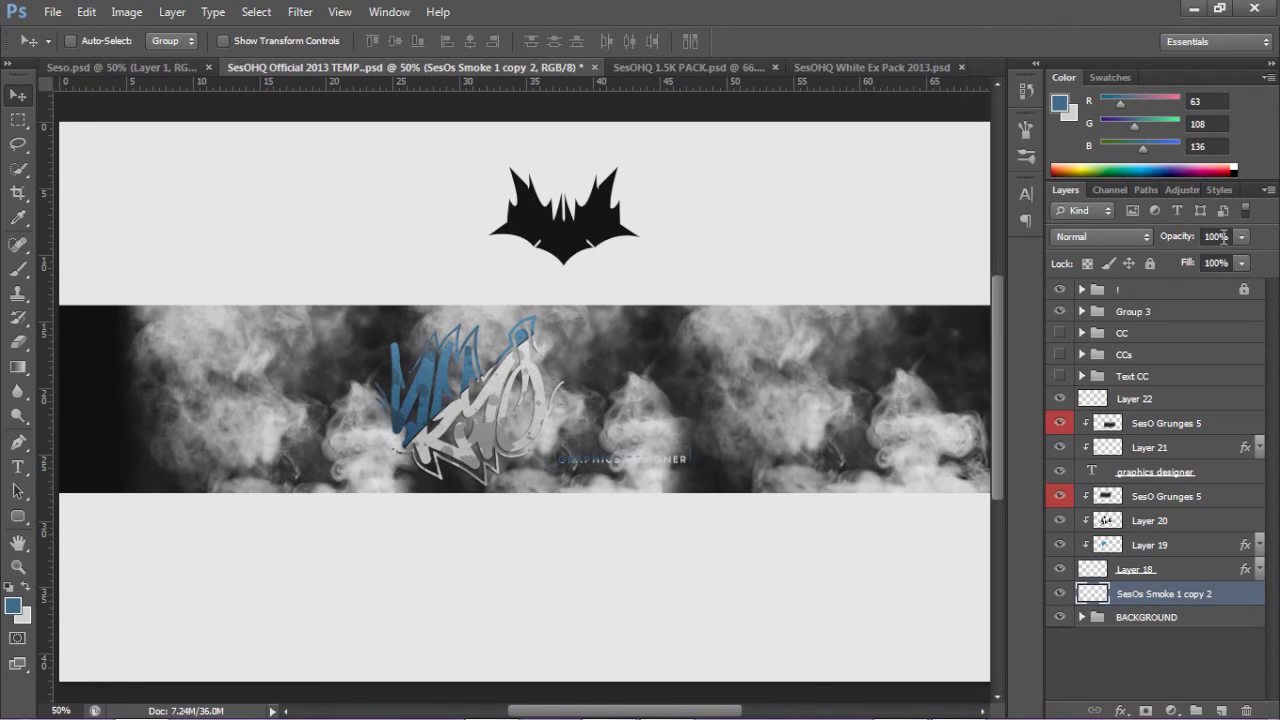
# Step: Set the merged smoke layer's opacity to 15%
pyautogui.click(1241, 237)
pyautogui.moveTo(1203, 258); pyautogui.dragTo(1180, 261)
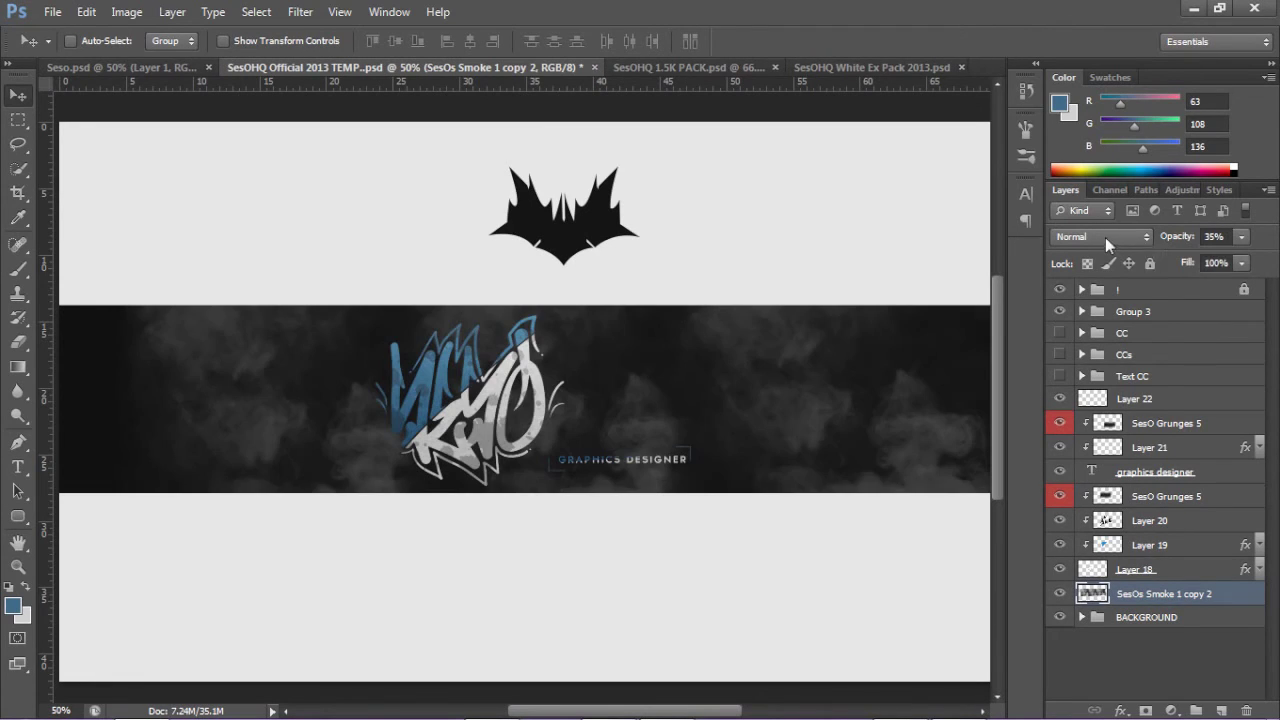
pyautogui.click(1105, 237)
pyautogui.click(1241, 242)
pyautogui.click(1241, 237)
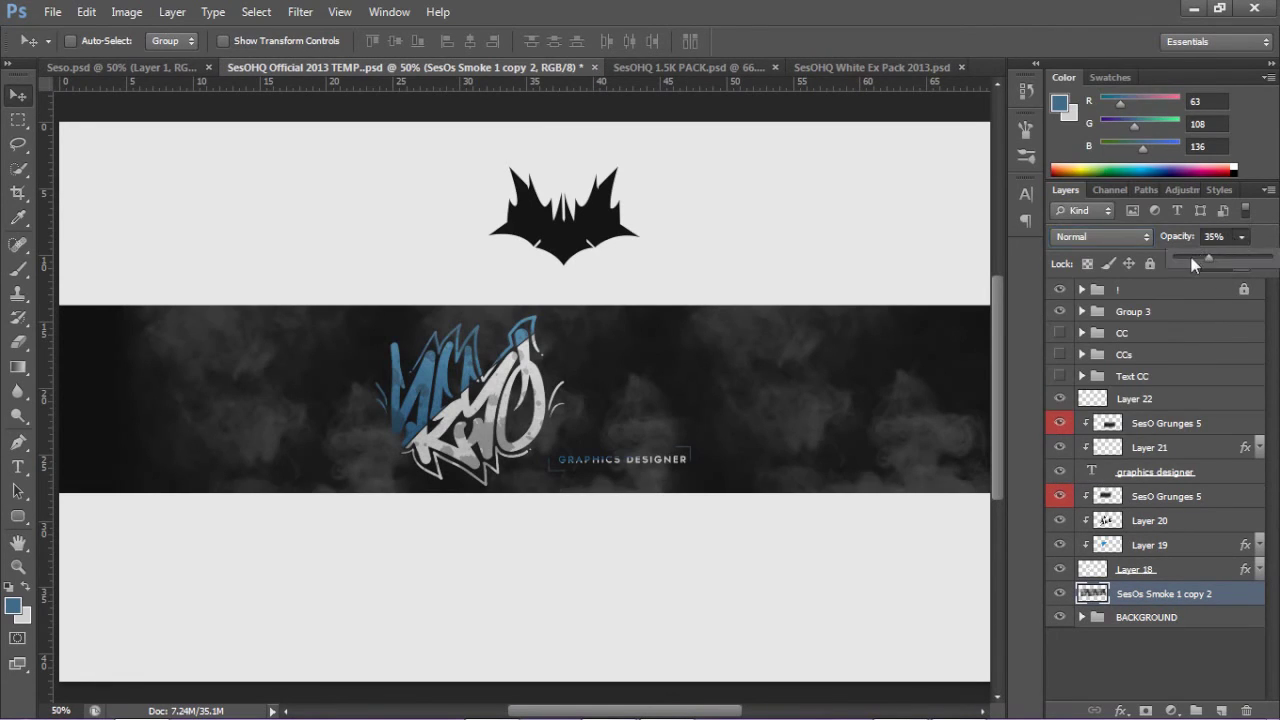
pyautogui.moveTo(749, 394); pyautogui.dragTo(744, 394)
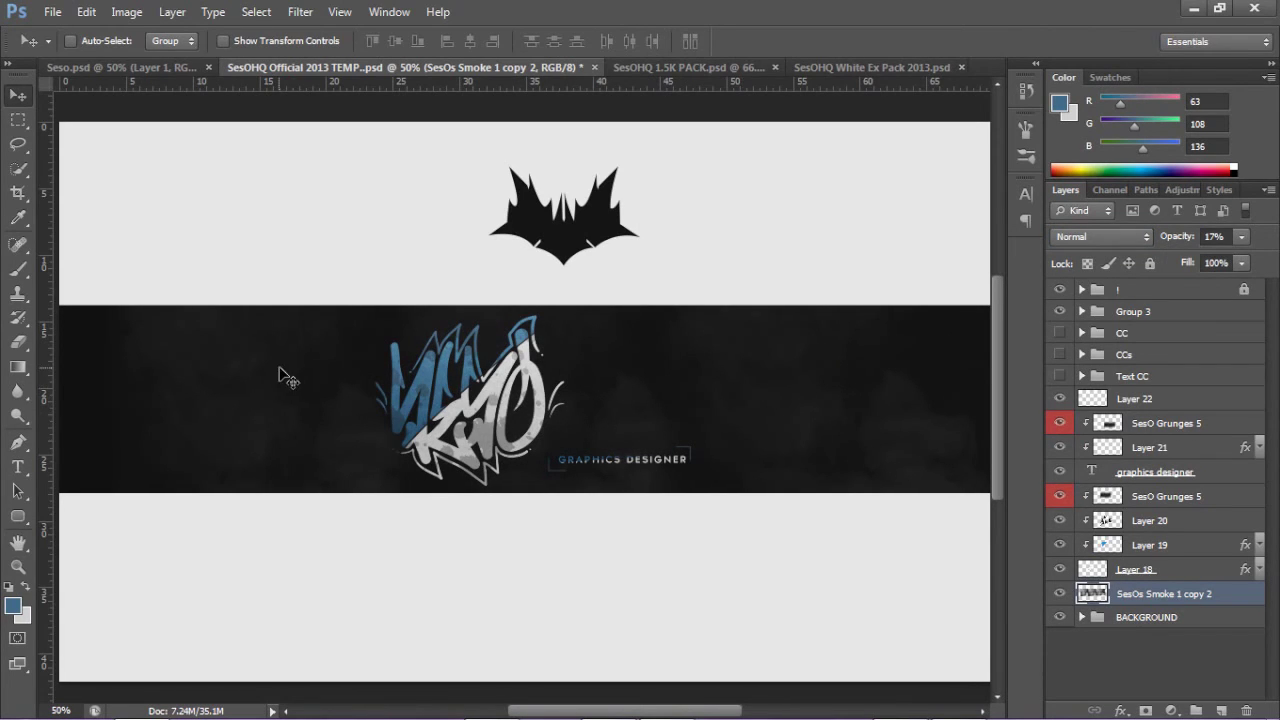
pyautogui.click(1218, 237)
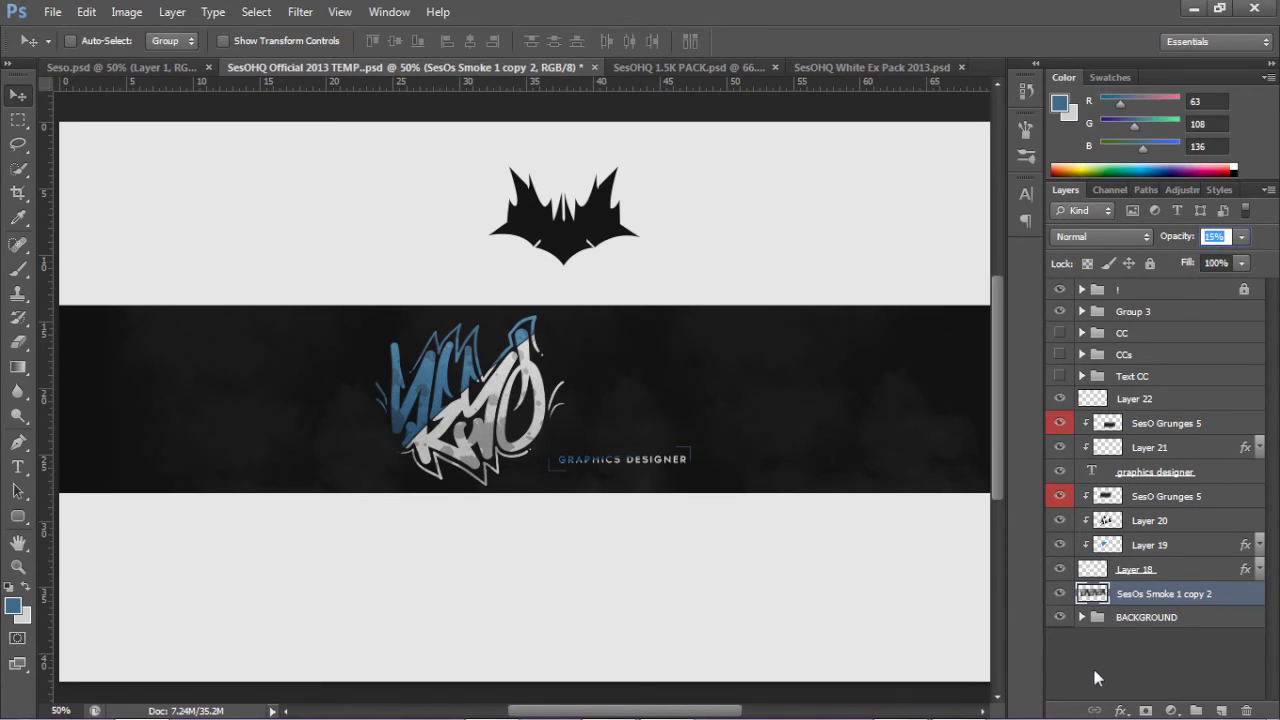
# Step: Copy SesO Grunges 5 from the Older Grunges group of SesOHQ 1.5K PACK.psd onto the banner, directly above the smoke layer
pyautogui.click(686, 66)
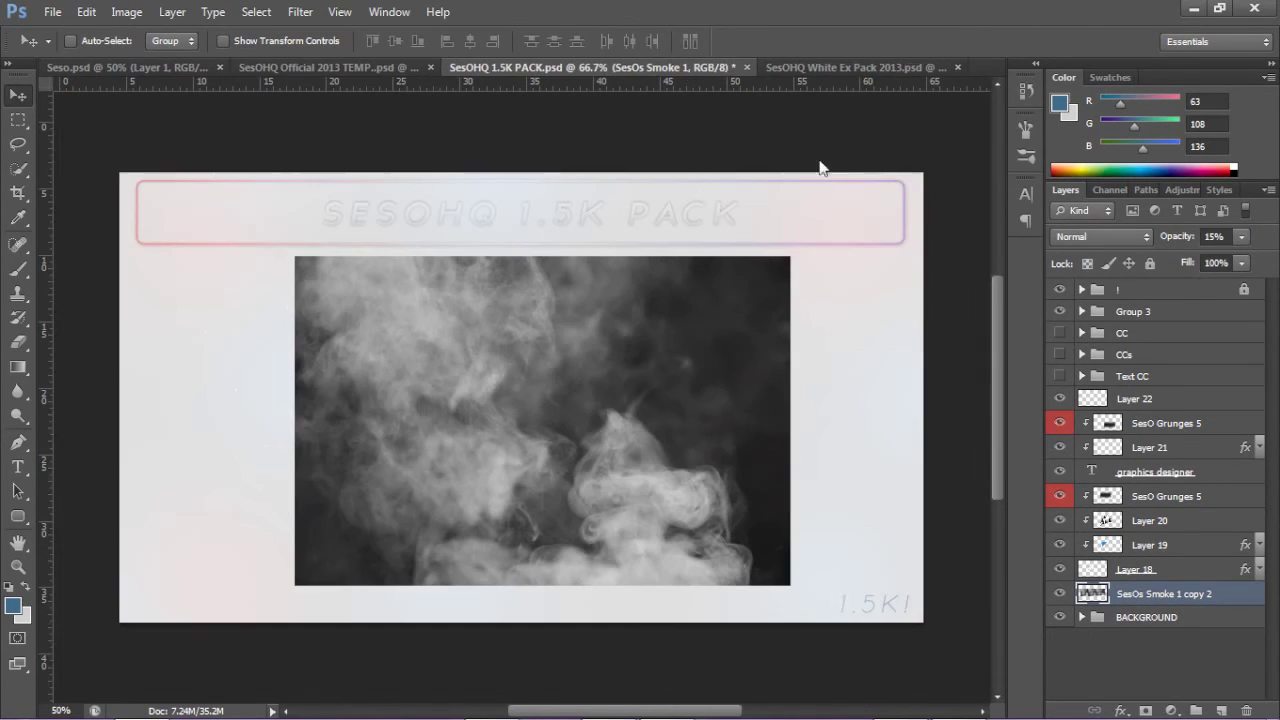
pyautogui.click(1060, 401)
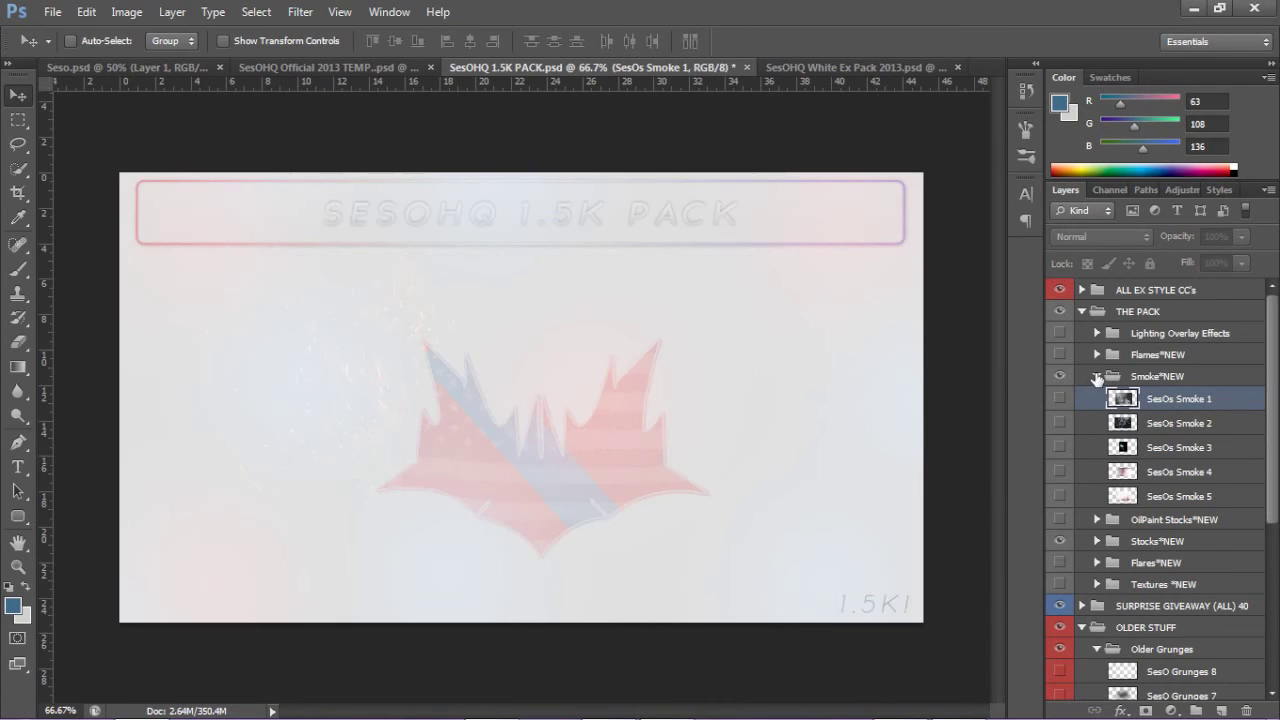
pyautogui.click(1097, 377)
pyautogui.click(1148, 624)
# Step: Duplicate the grunge texture twice to span the banner's width and merge the grunge layers into one
pyautogui.moveTo(631, 417); pyautogui.dragTo(775, 400)
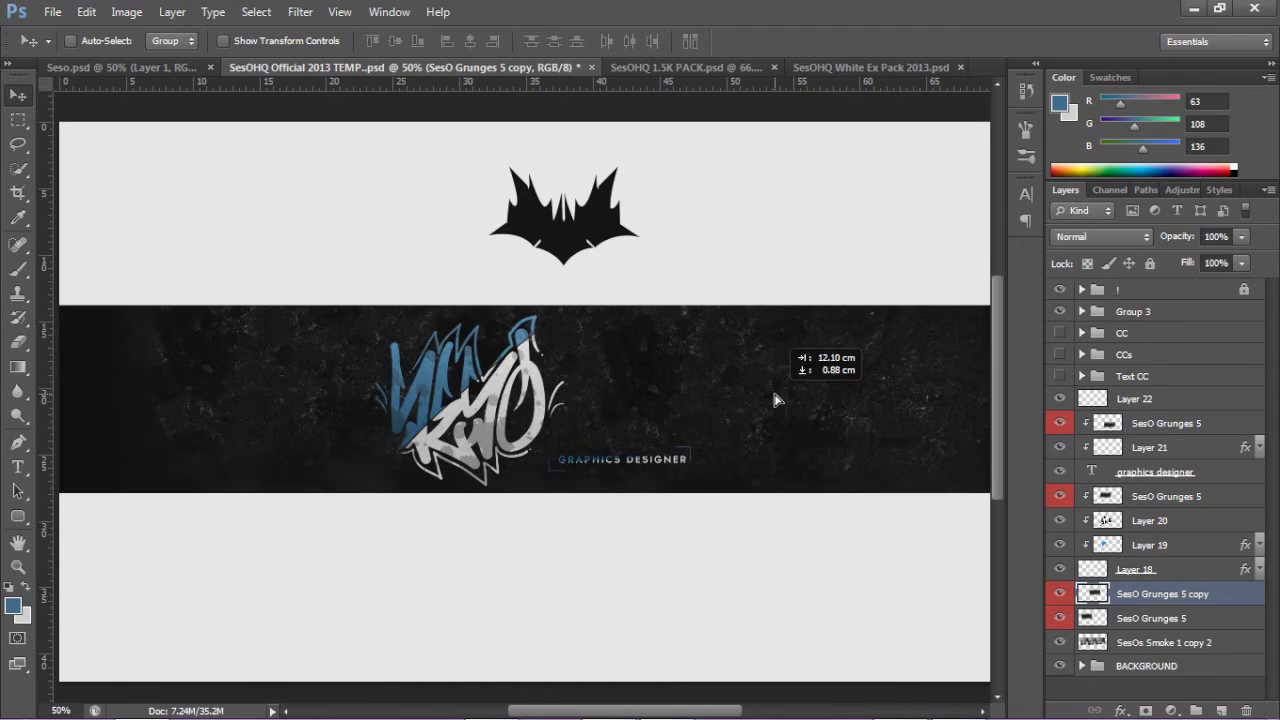
pyautogui.hotkey('ctrl', 'j')
pyautogui.click(1160, 642)
pyautogui.moveTo(359, 445); pyautogui.dragTo(349, 457)
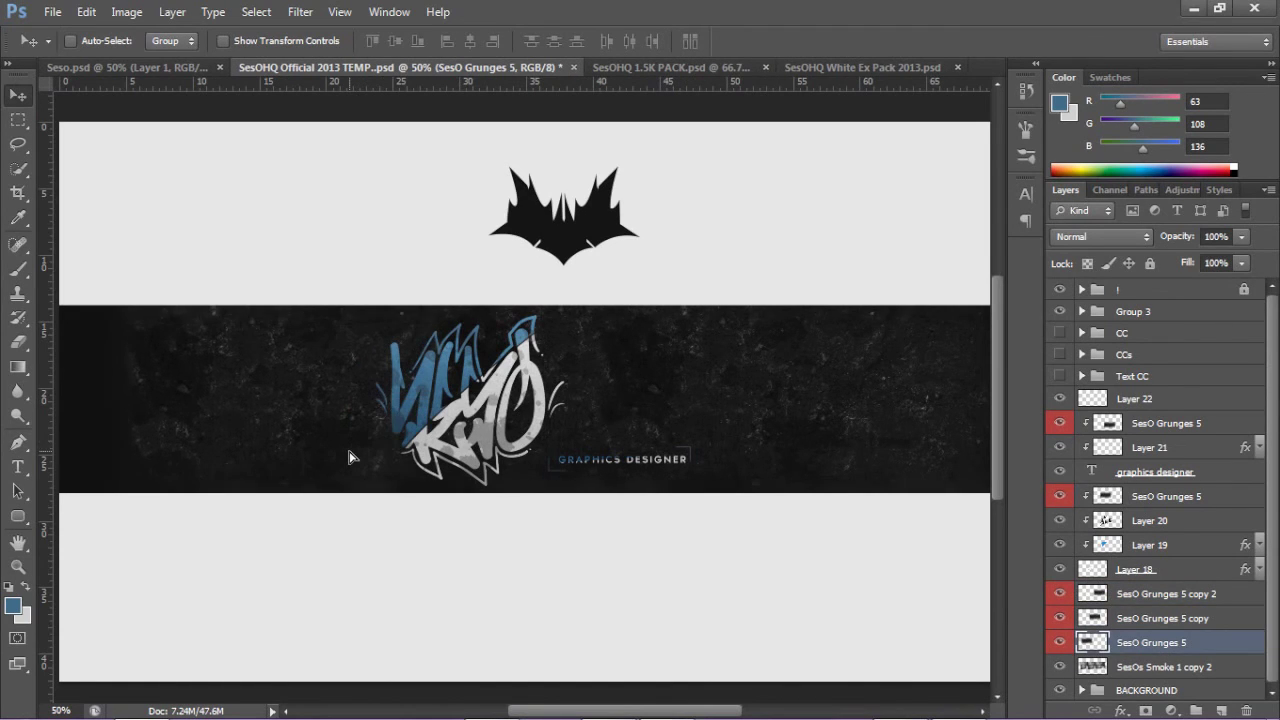
pyautogui.keyDown('shift'); pyautogui.click(1150, 594); pyautogui.keyUp('shift')
pyautogui.hotkey('ctrl', 'e')
# Step: Set the merged grunge layer's opacity to 19%
pyautogui.click(1241, 236)
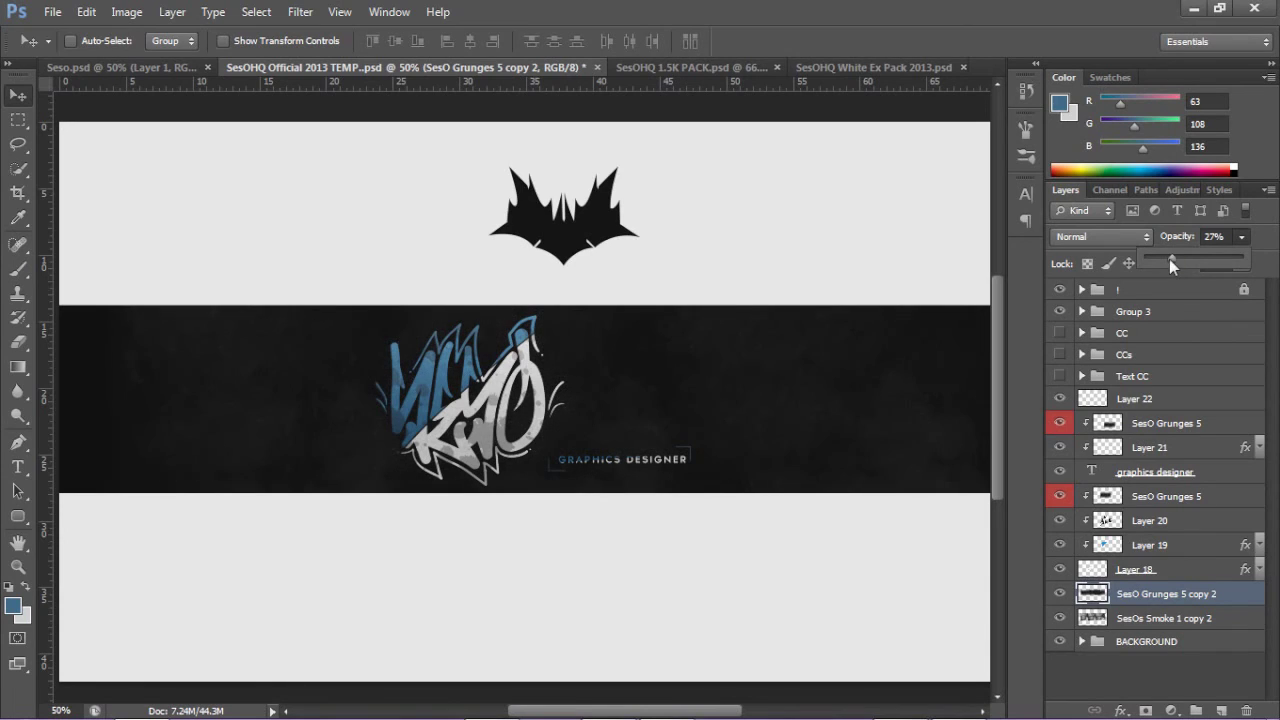
pyautogui.moveTo(1165, 259); pyautogui.dragTo(1162, 259)
pyautogui.click(580, 410)
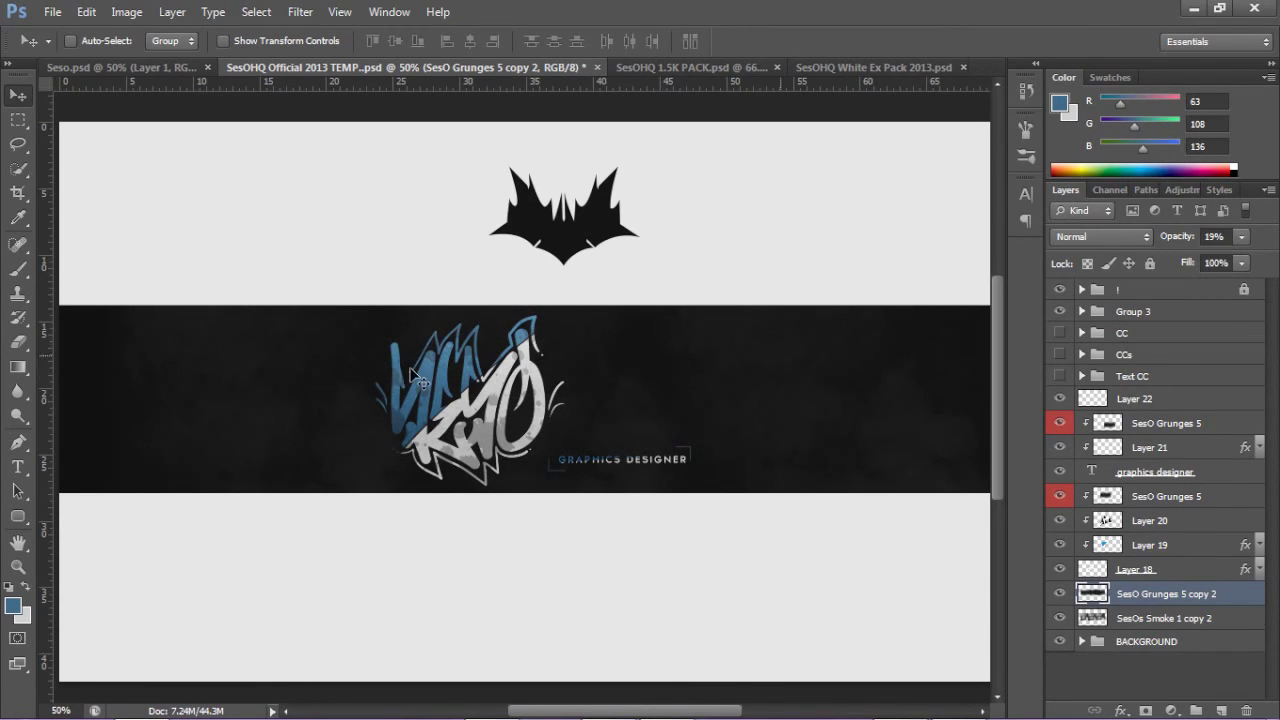
# Step: Copy SesOs Stocks 3 (Particles) from the pack's Stocks*NEW group onto the banner and move it directly above Layer 22
pyautogui.click(737, 68)
pyautogui.click(1059, 622)
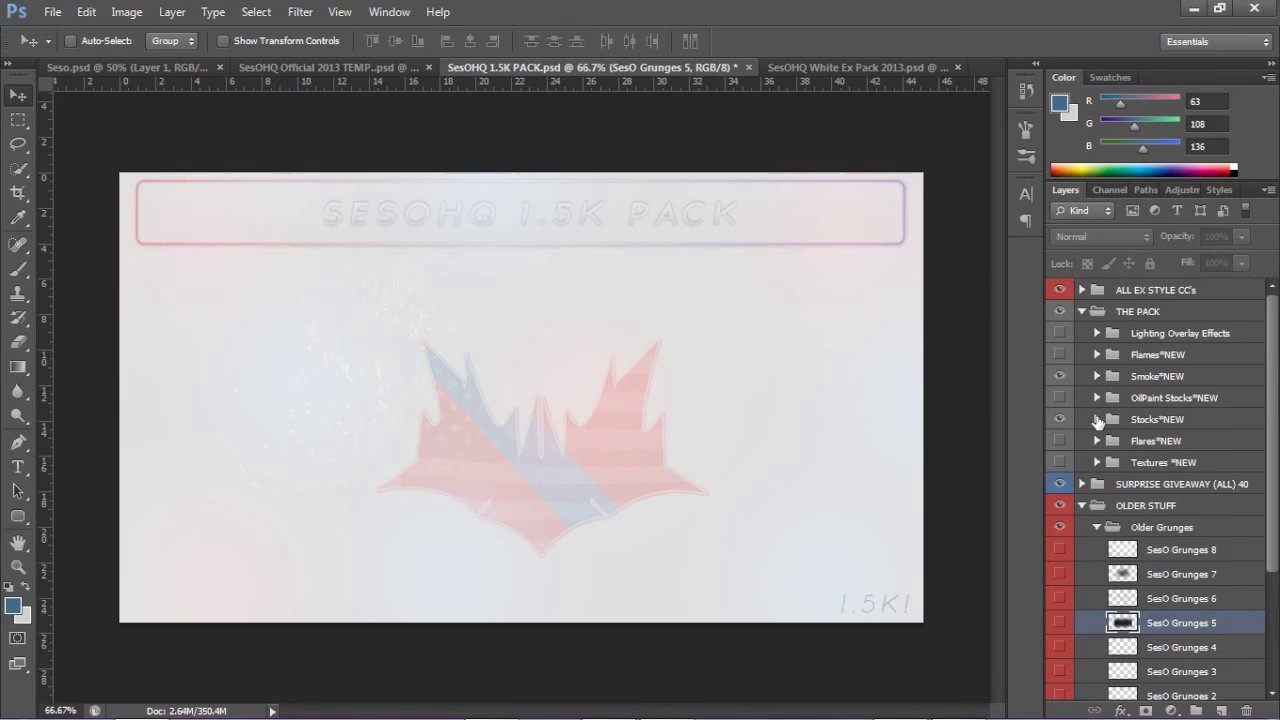
pyautogui.click(1096, 419)
pyautogui.click(1196, 491)
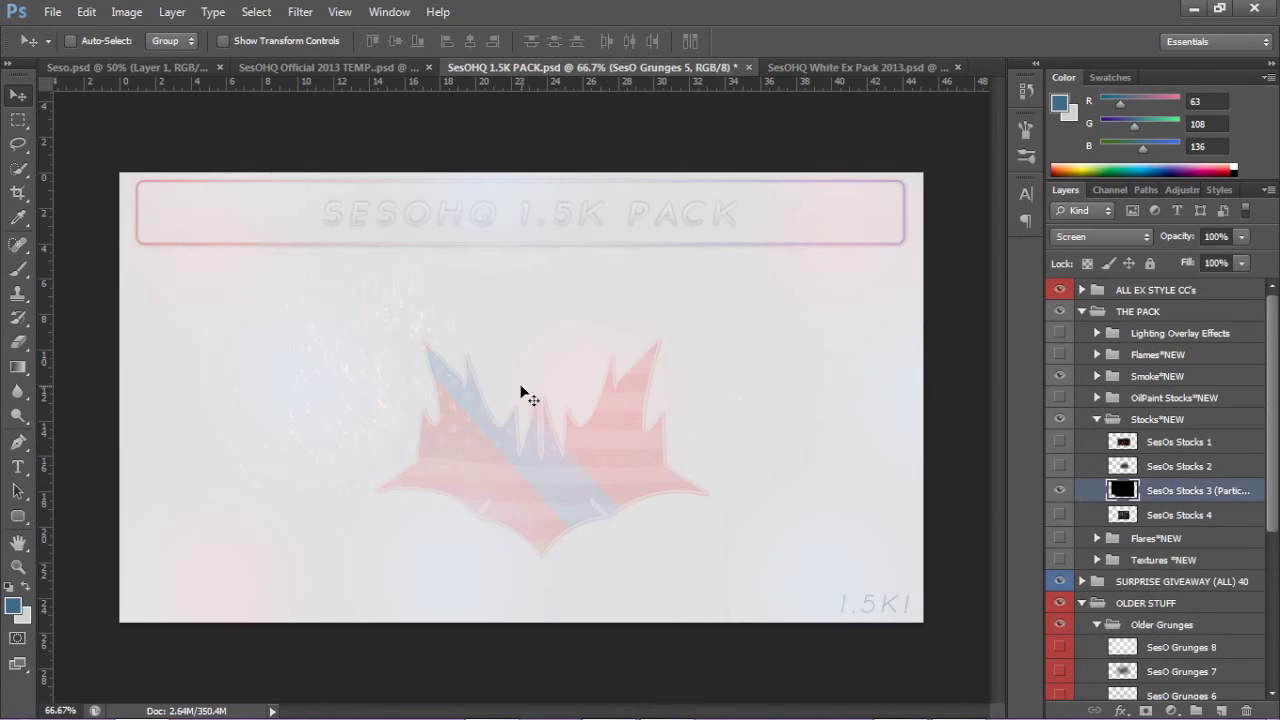
pyautogui.click(263, 67)
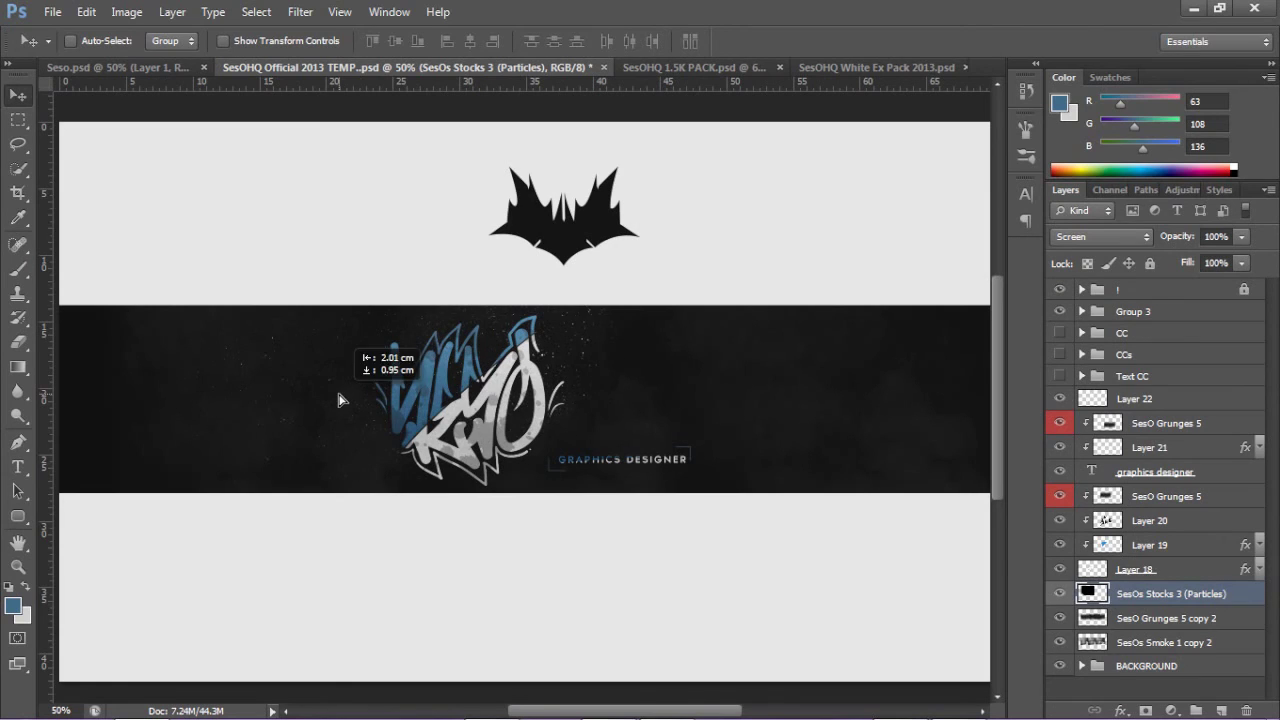
pyautogui.moveTo(1143, 593); pyautogui.dragTo(1143, 390)
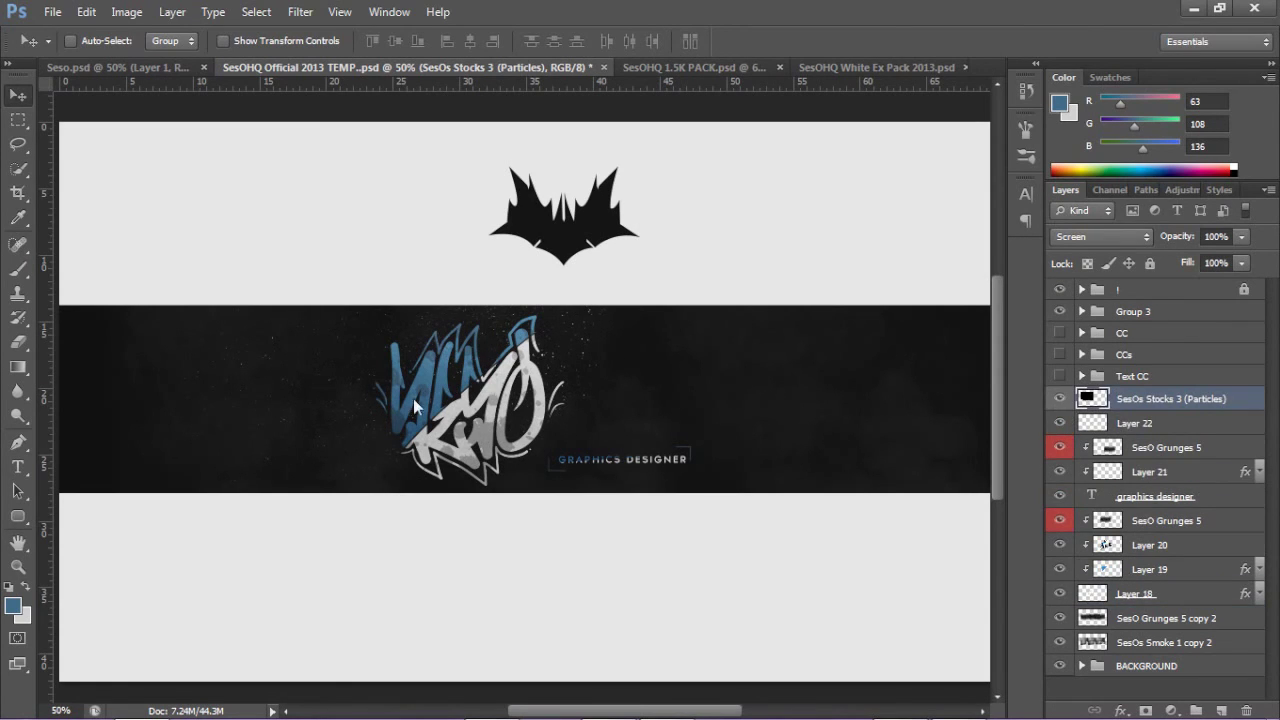
# Step: Duplicate the particles over the banner's right part and set both particle layers' opacity to 42%
pyautogui.moveTo(381, 404); pyautogui.dragTo(660, 442)
pyautogui.hotkey('ctrl', 'j')
pyautogui.keyDown('shift'); pyautogui.click(1219, 423); pyautogui.keyUp('shift')
pyautogui.click(1241, 236)
pyautogui.moveTo(1187, 260); pyautogui.dragTo(1186, 260)
pyautogui.moveTo(680, 376); pyautogui.dragTo(686, 379)
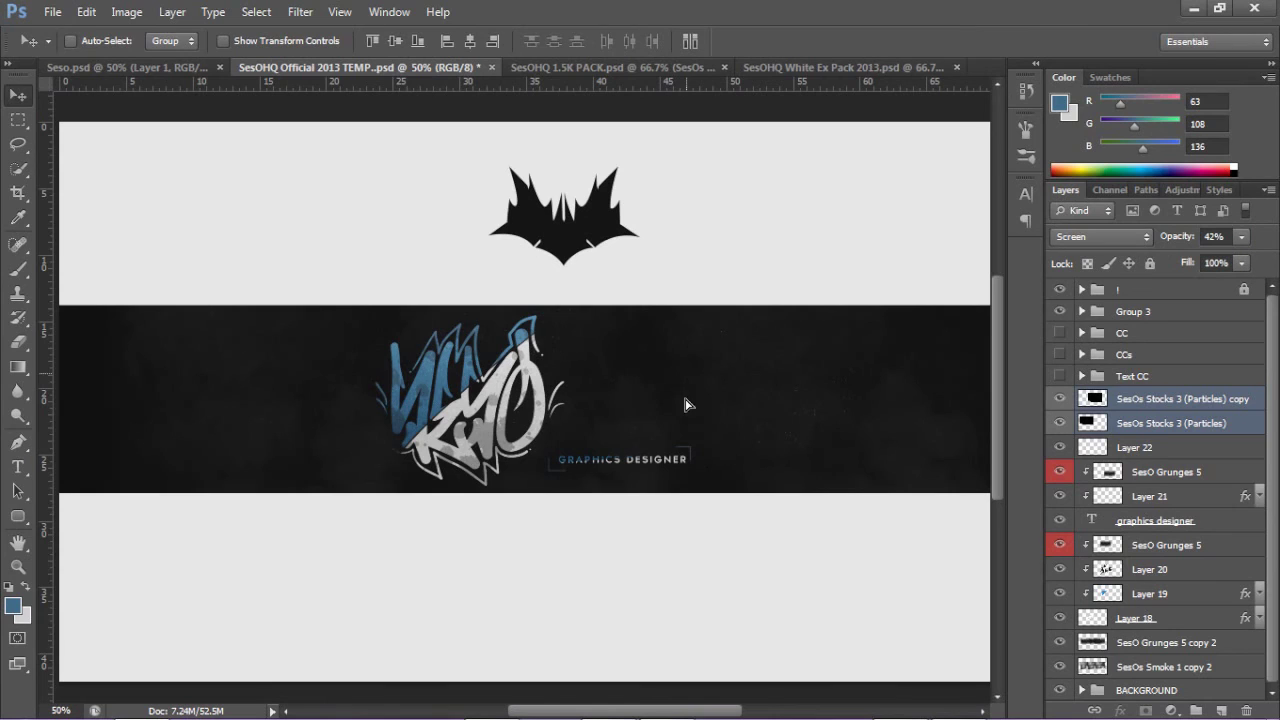
# Step: Add a layer above the particles and paint a soft light grey (210, 210, 210) glow at the banner's upper edge above the logo
pyautogui.moveTo(606, 713); pyautogui.dragTo(608, 713)
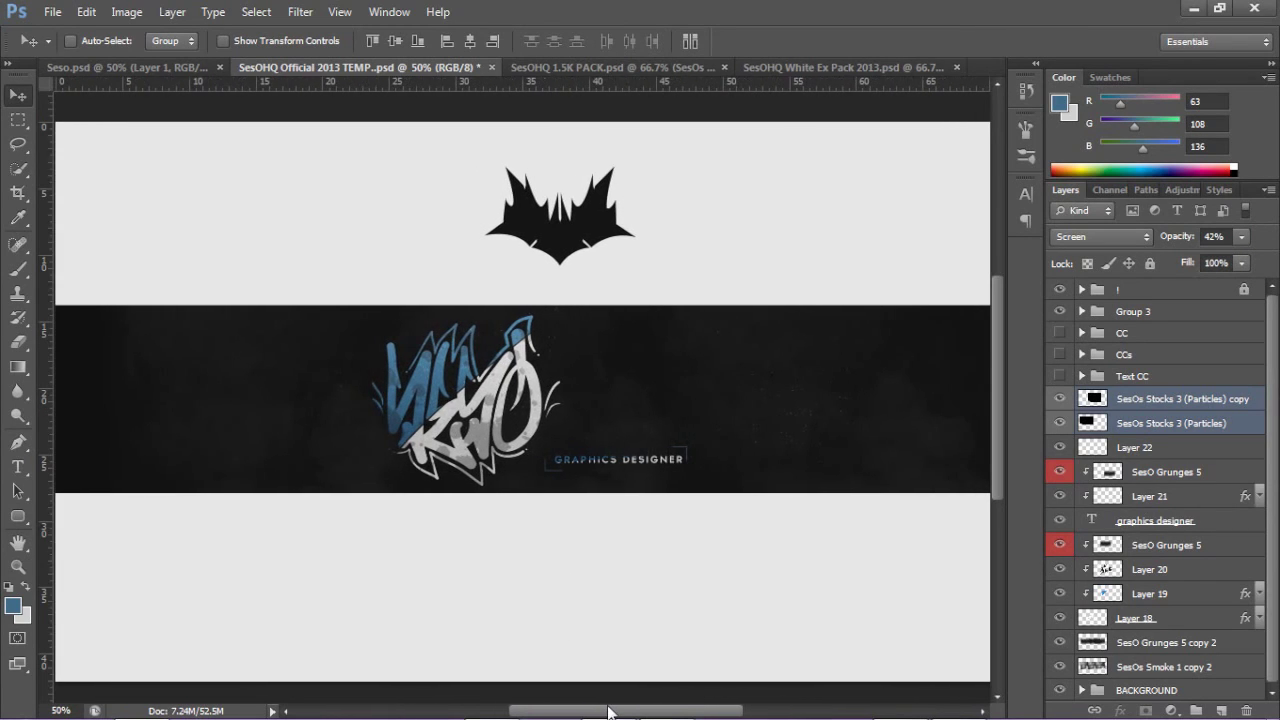
pyautogui.click(1178, 400)
pyautogui.click(1221, 710)
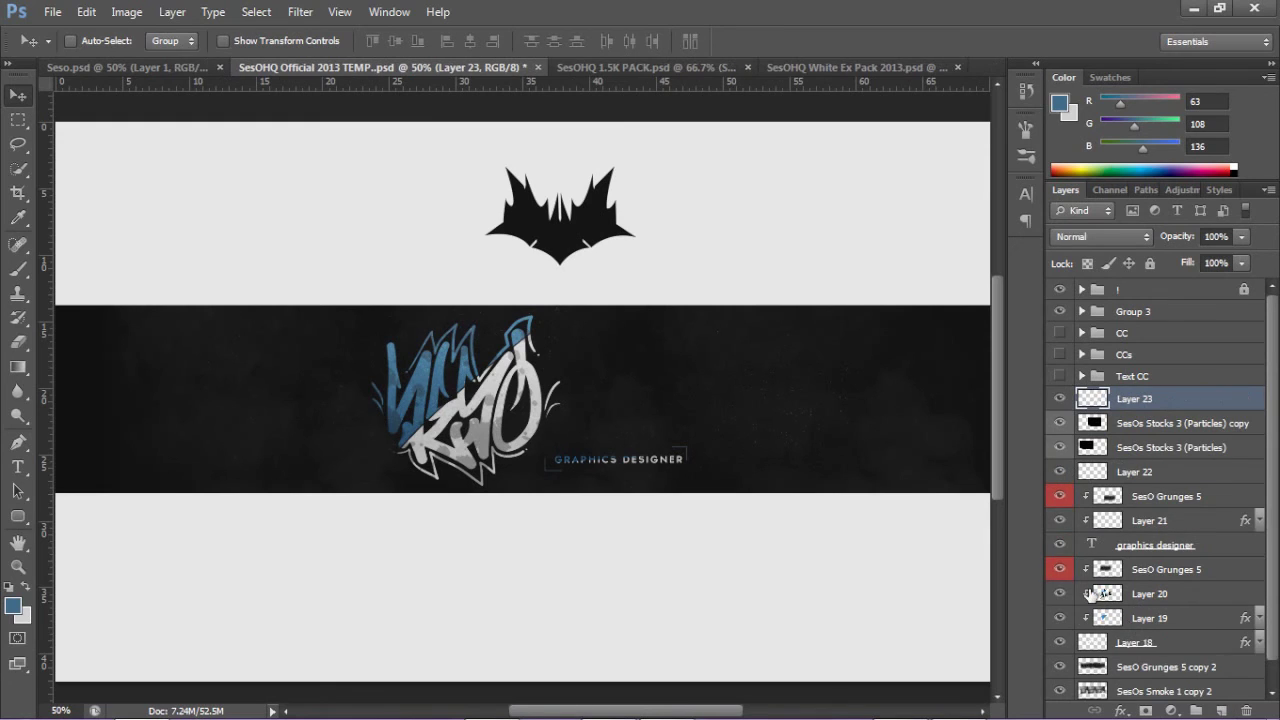
pyautogui.press('b')
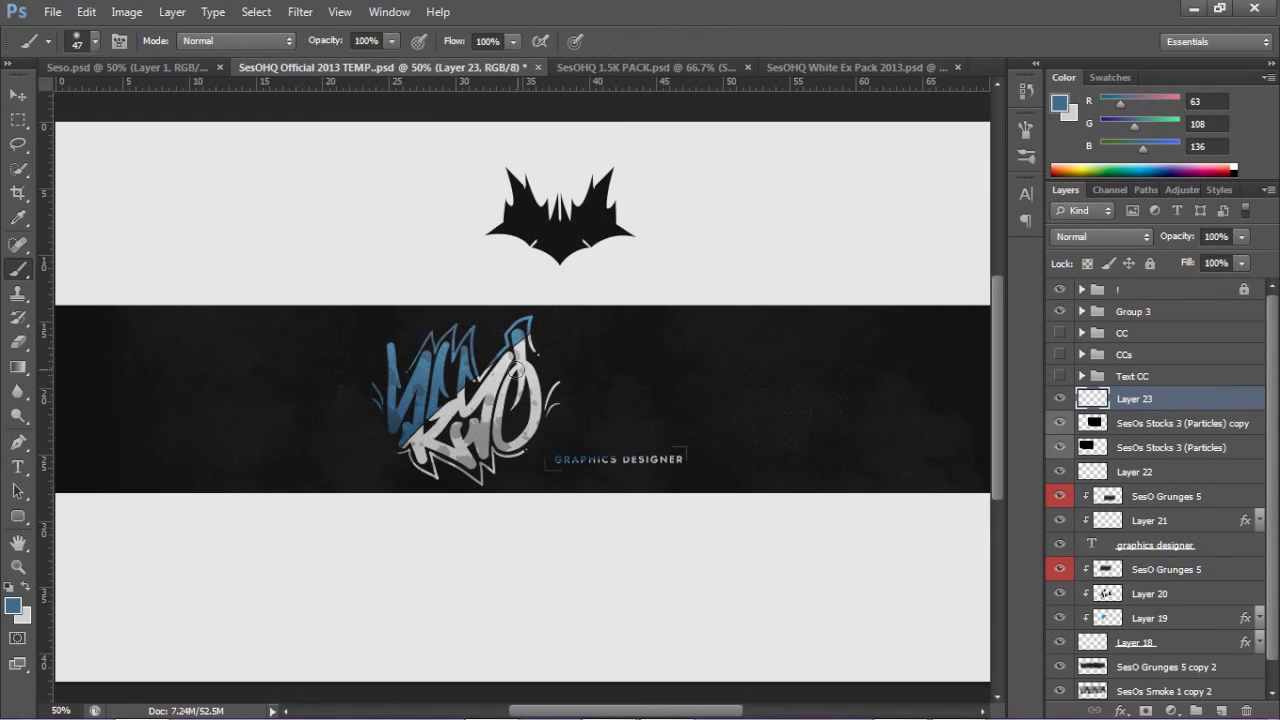
pyautogui.click(26, 592)
pyautogui.moveTo(377, 400); pyautogui.dragTo(565, 405)
pyautogui.moveTo(468, 185); pyautogui.dragTo(457, 429)
# Step: Compare the banner with and without the light grey glow and set the glow layer's opacity to 67%
pyautogui.press('z')
pyautogui.moveTo(396, 314)
pyautogui.mouseDown()
pyautogui.moveTo(488, 346)
pyautogui.moveTo(503, 394)
pyautogui.mouseUp()
pyautogui.press('v')
pyautogui.click(1057, 399)
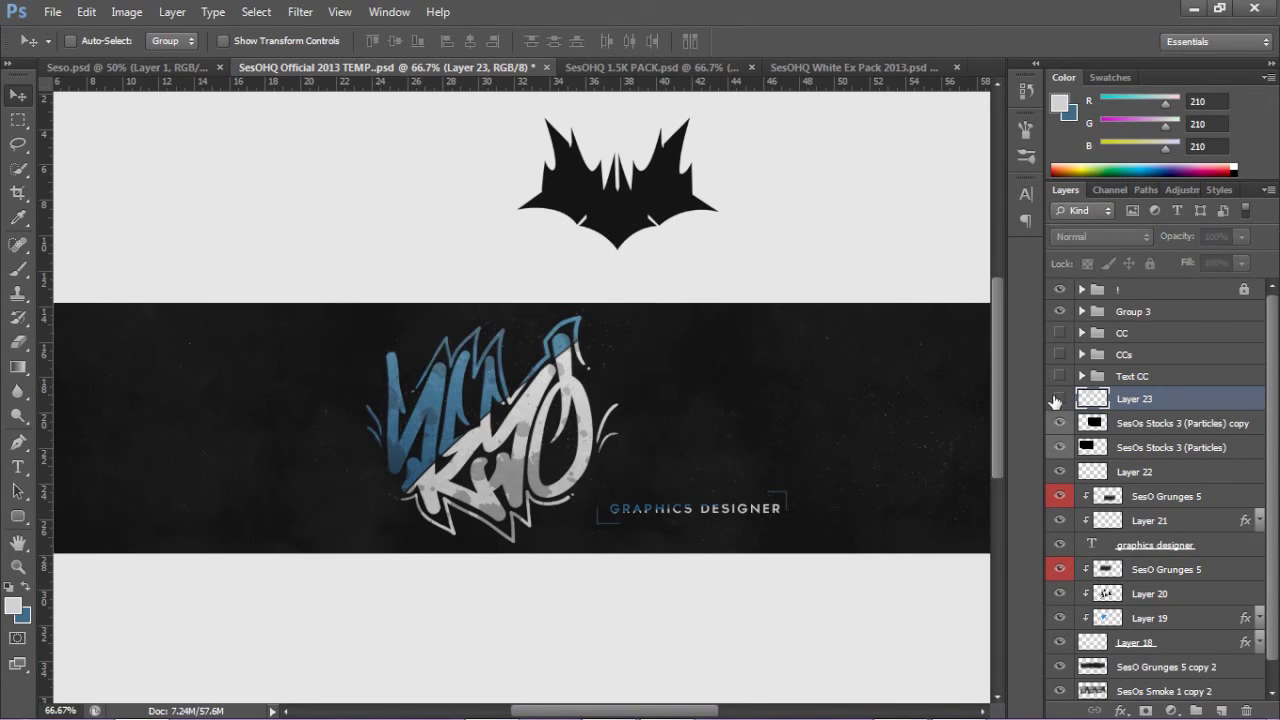
pyautogui.click(1059, 399)
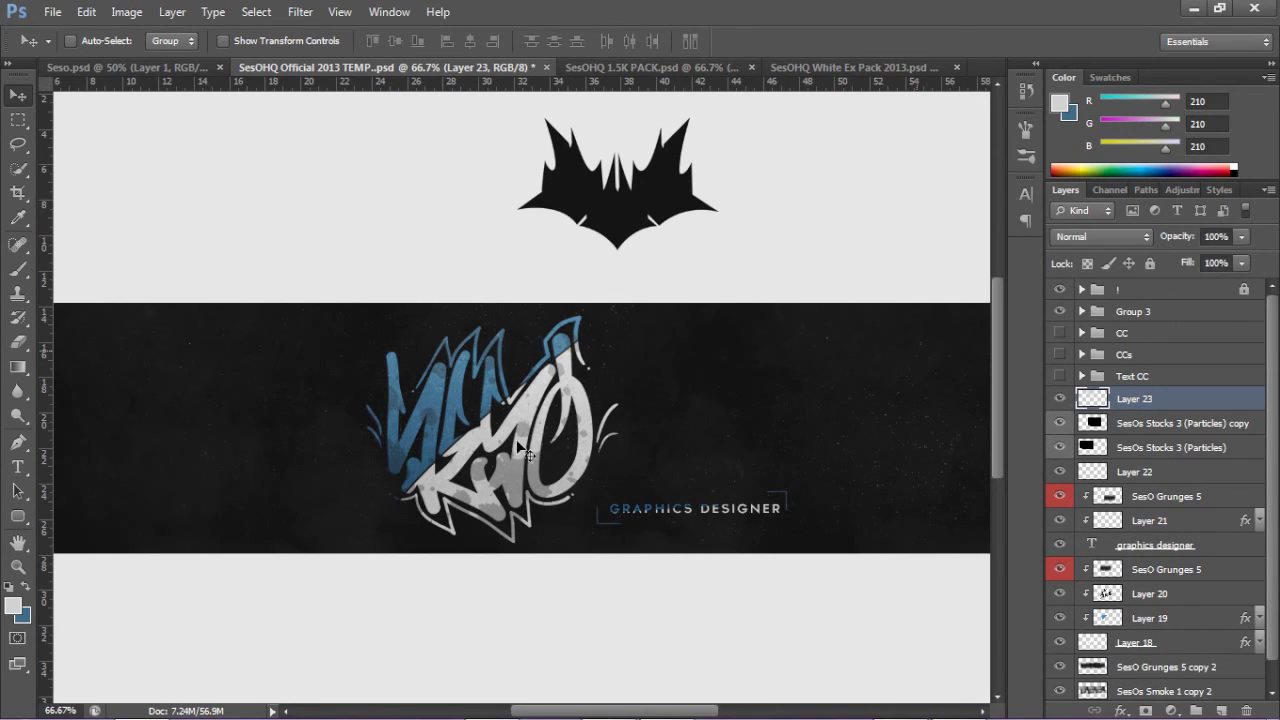
pyautogui.click(1239, 239)
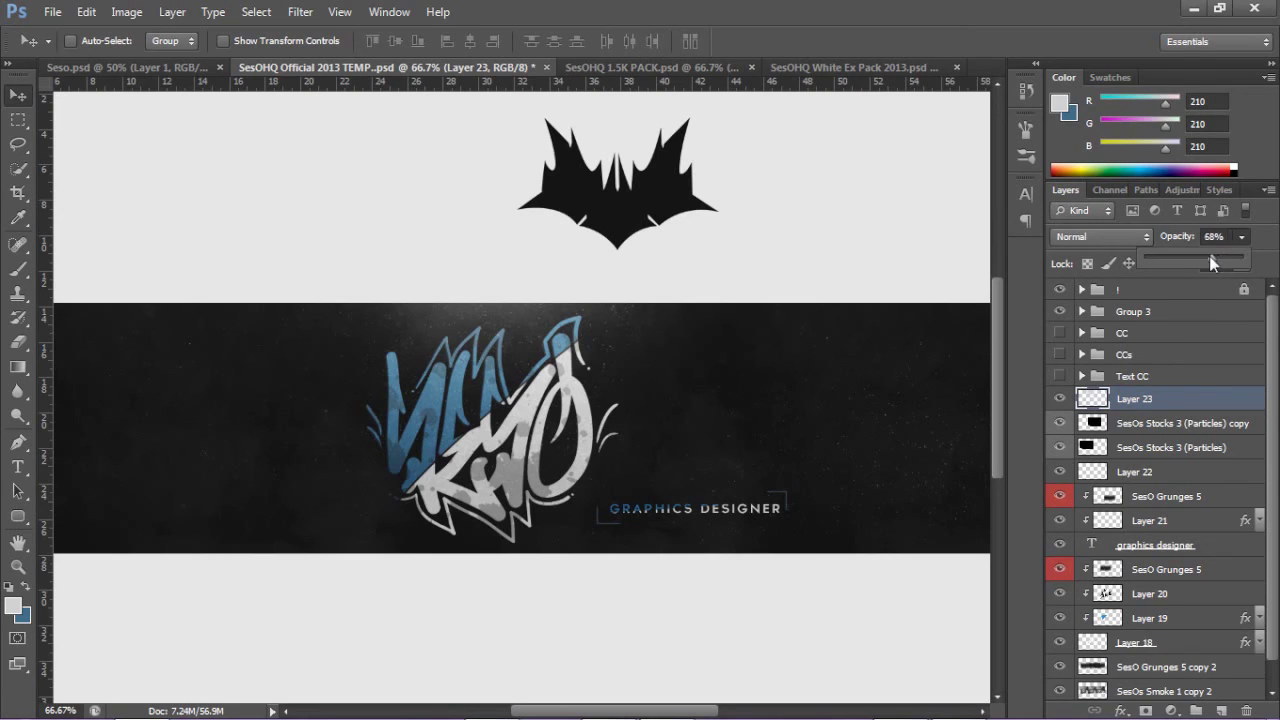
pyautogui.click(460, 372)
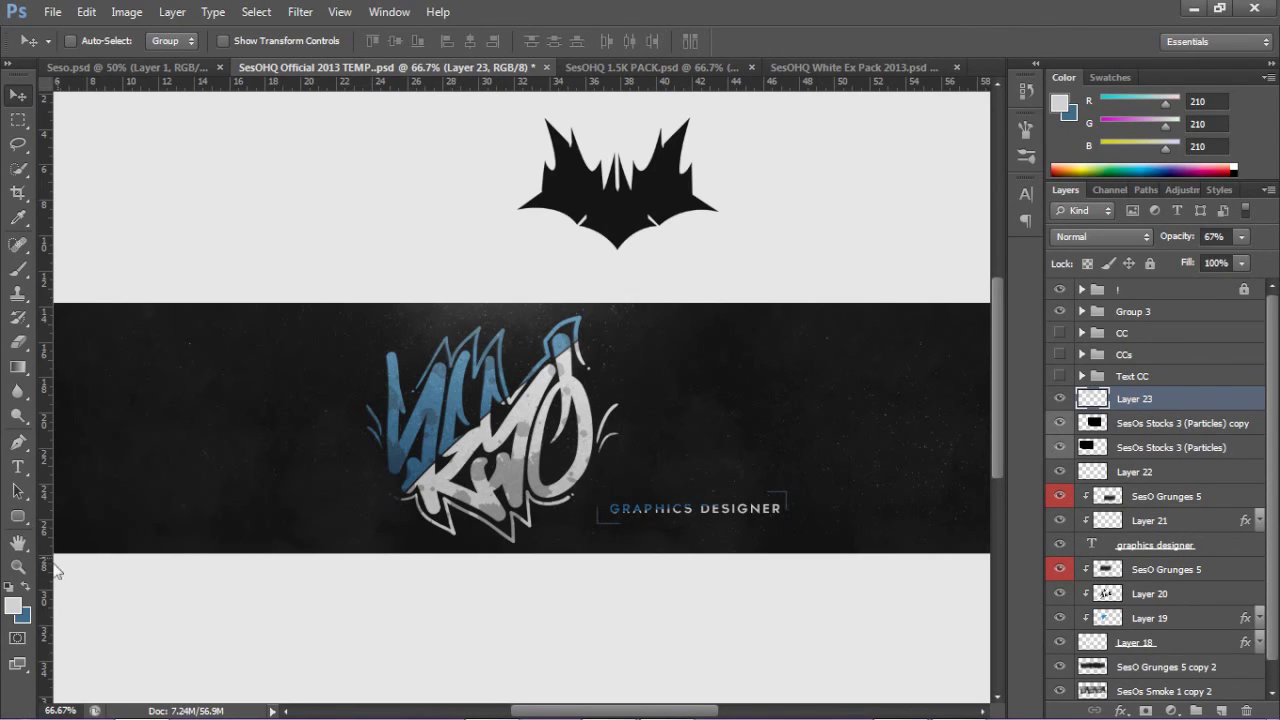
# Step: Paint a soft blue glow at the logo's base on a new layer with an 815 px brush and set its opacity to 34%
pyautogui.click(22, 589)
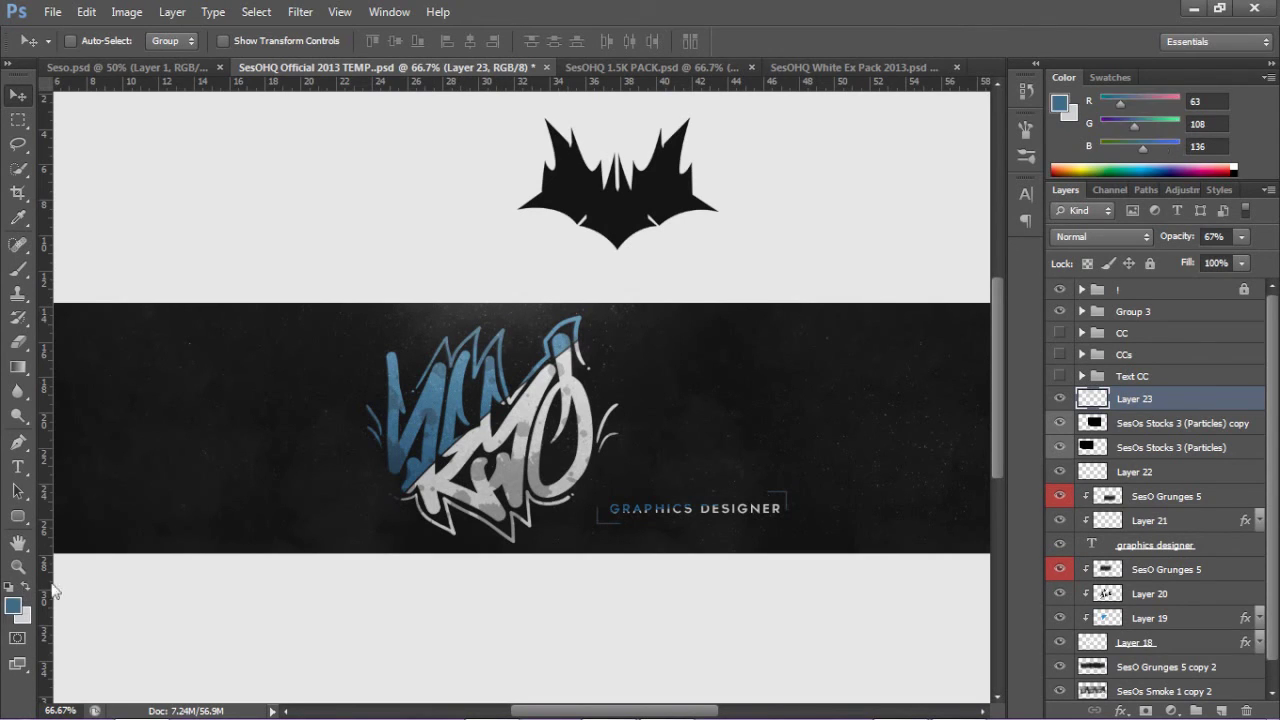
pyautogui.click(1221, 710)
pyautogui.press('b')
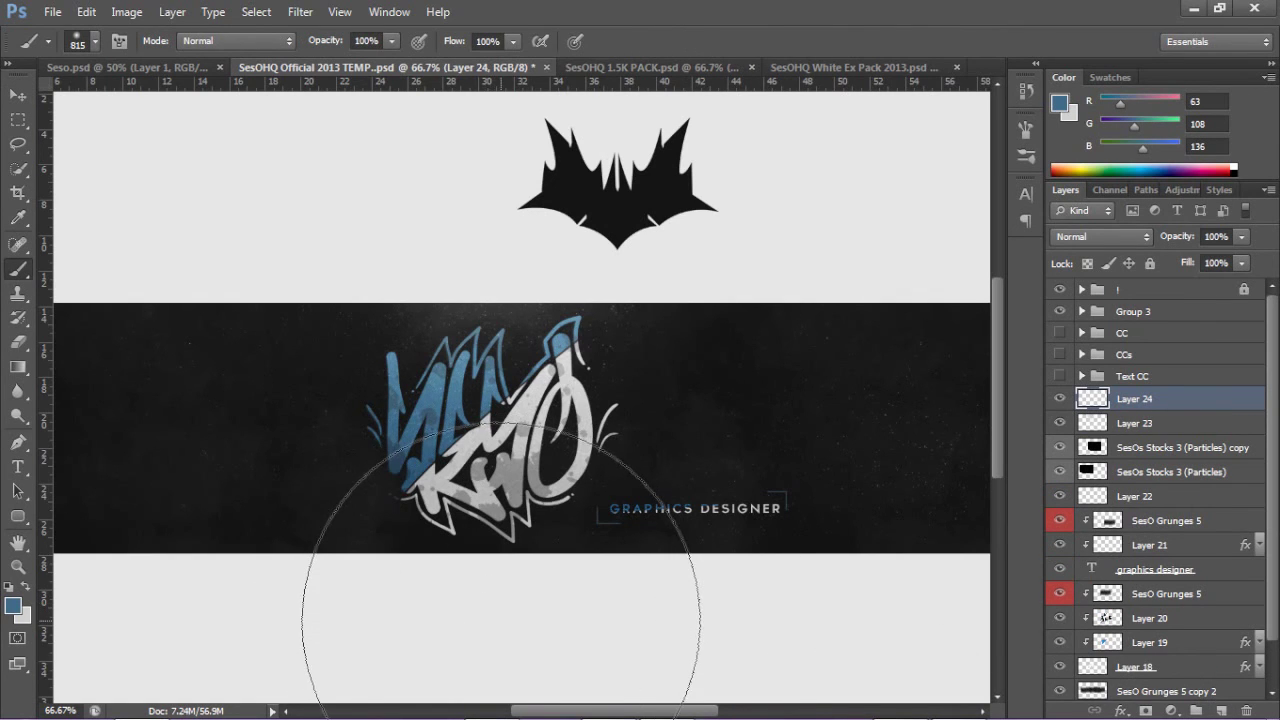
pyautogui.click(518, 512)
pyautogui.press('v')
pyautogui.moveTo(520, 505)
pyautogui.mouseDown()
pyautogui.moveTo(500, 490)
pyautogui.moveTo(520, 505)
pyautogui.mouseUp()
pyautogui.moveTo(1243, 236); pyautogui.dragTo(1195, 258)
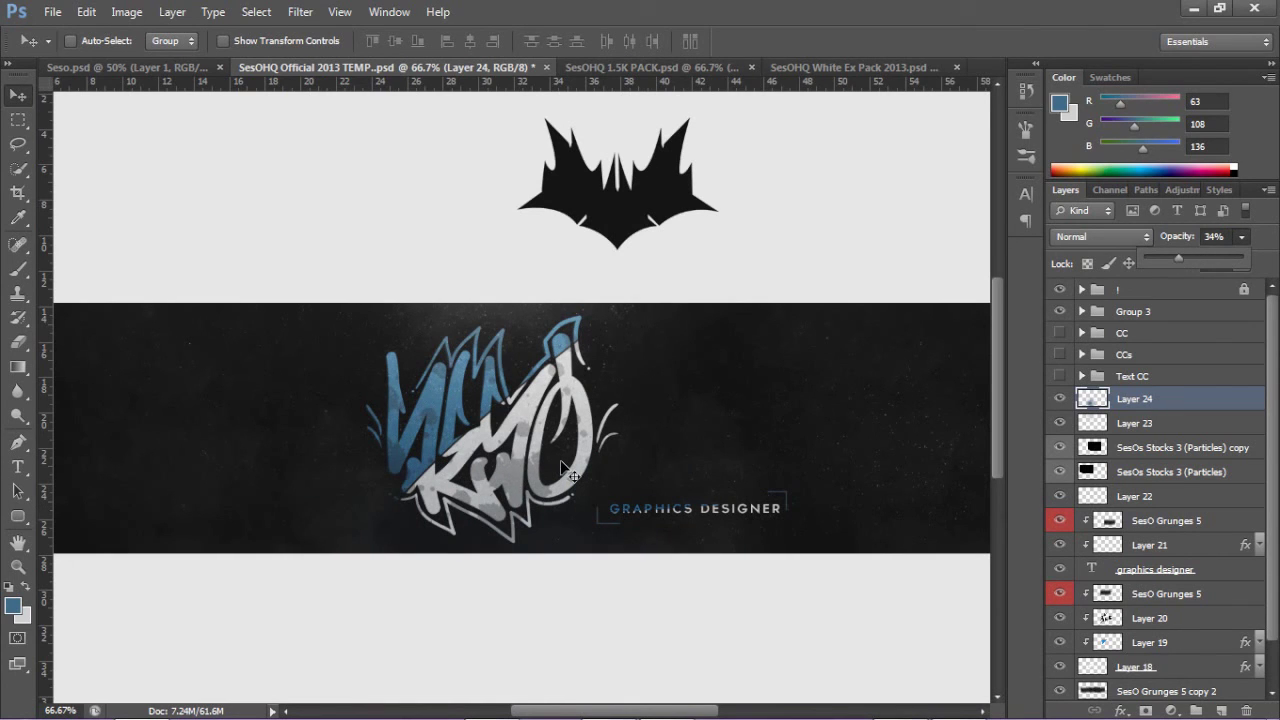
# Step: Duplicate all banner layers from Layer 24 down to the BACKGROUND group and merge the copies into one layer
pyautogui.hotkey('ctrl', '-')
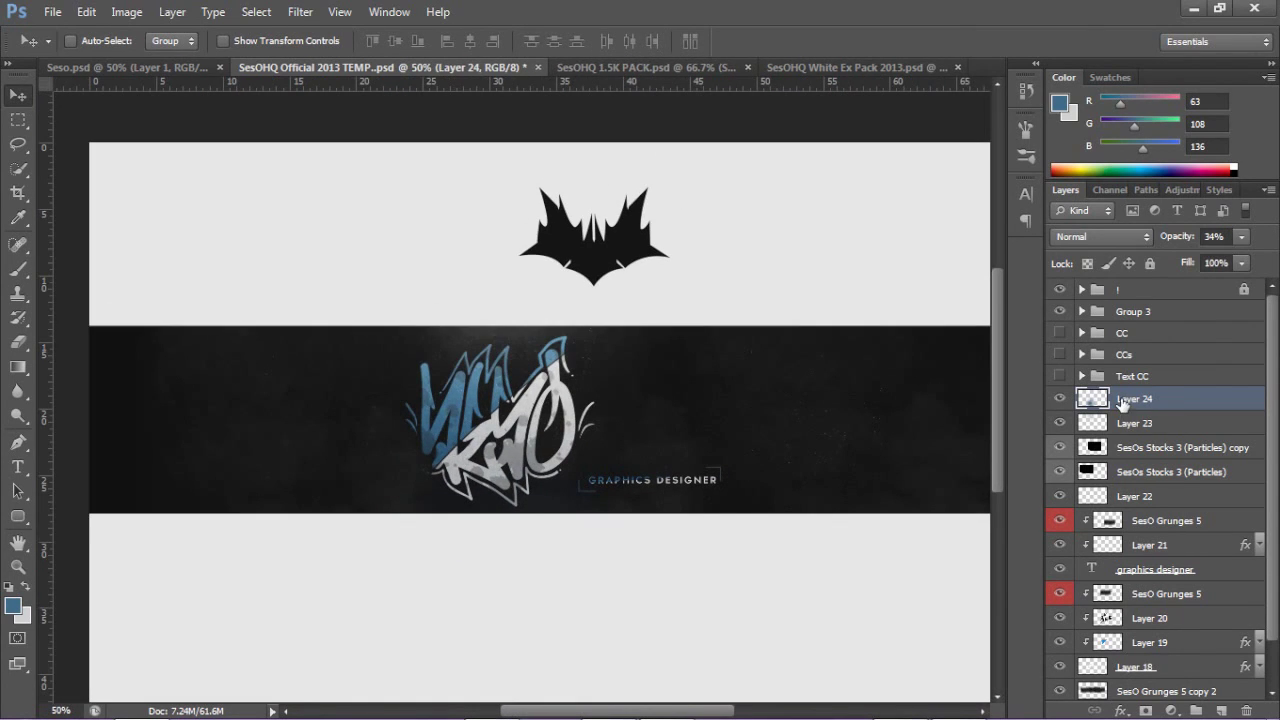
pyautogui.scroll(-1, 1150, 385)
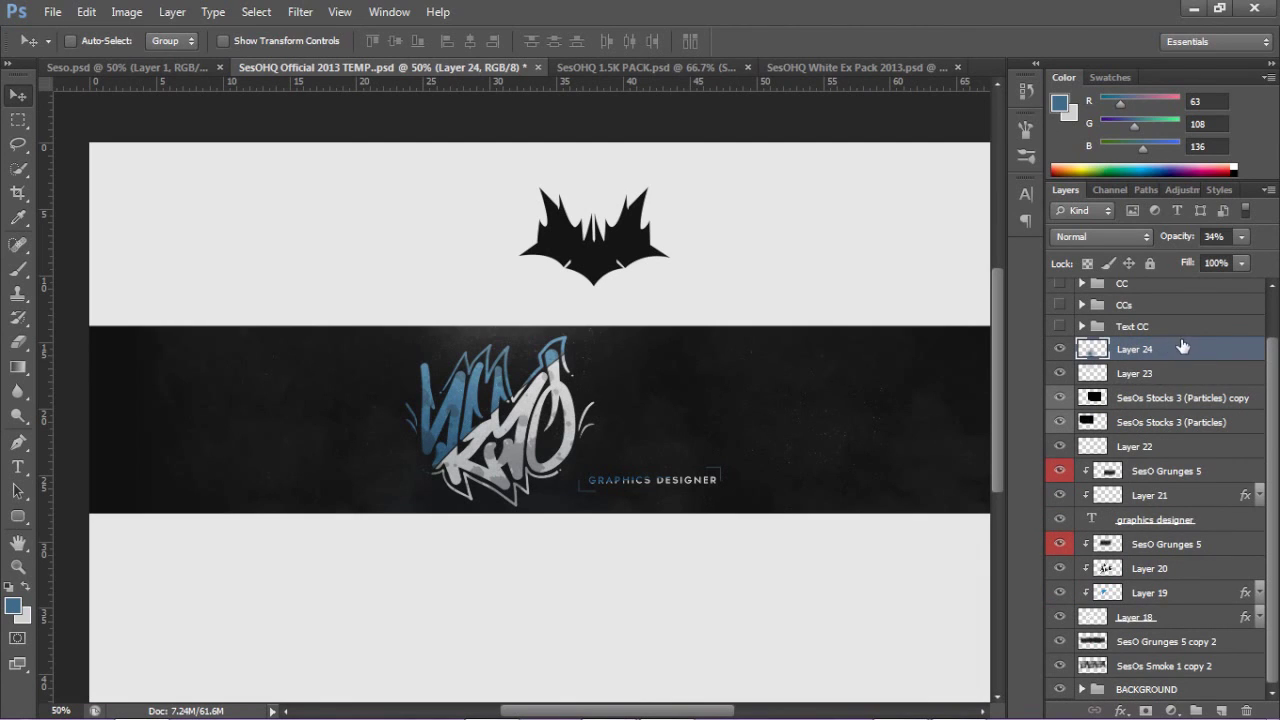
pyautogui.keyDown('shift'); pyautogui.click(1183, 690); pyautogui.keyUp('shift')
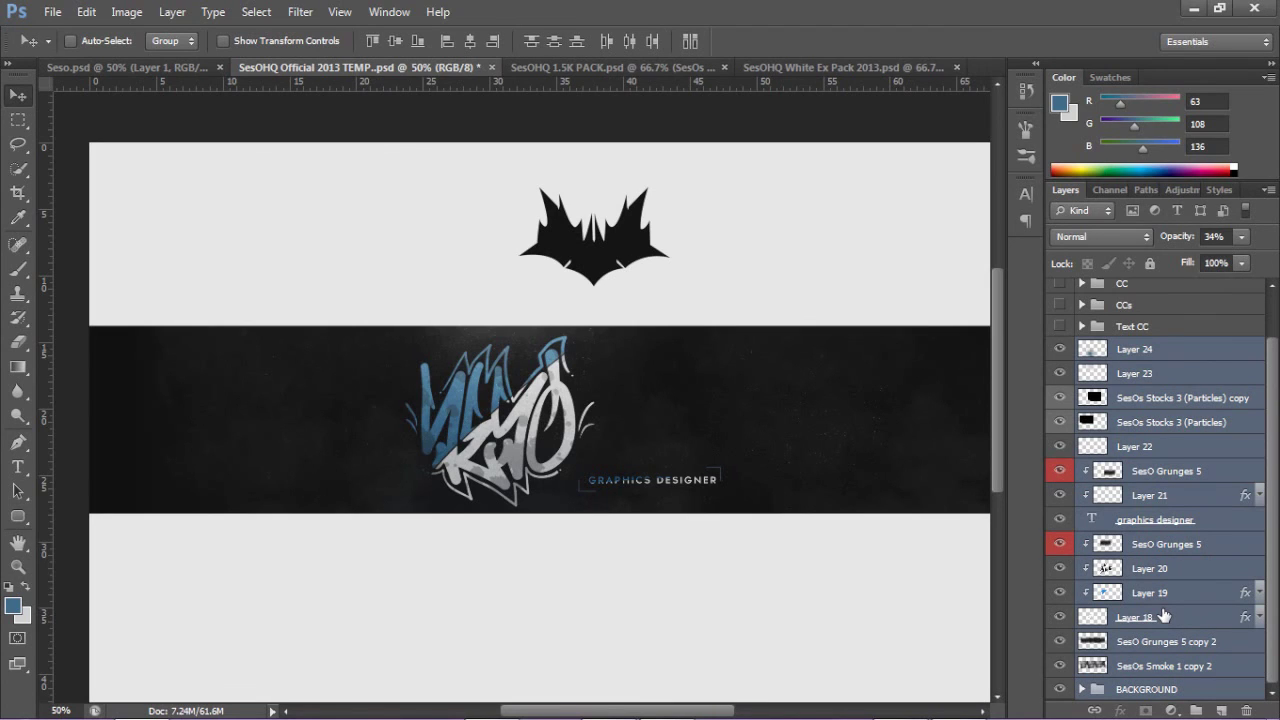
pyautogui.hotkey('ctrl', 'j')
pyautogui.hotkey('ctrl', 'e')
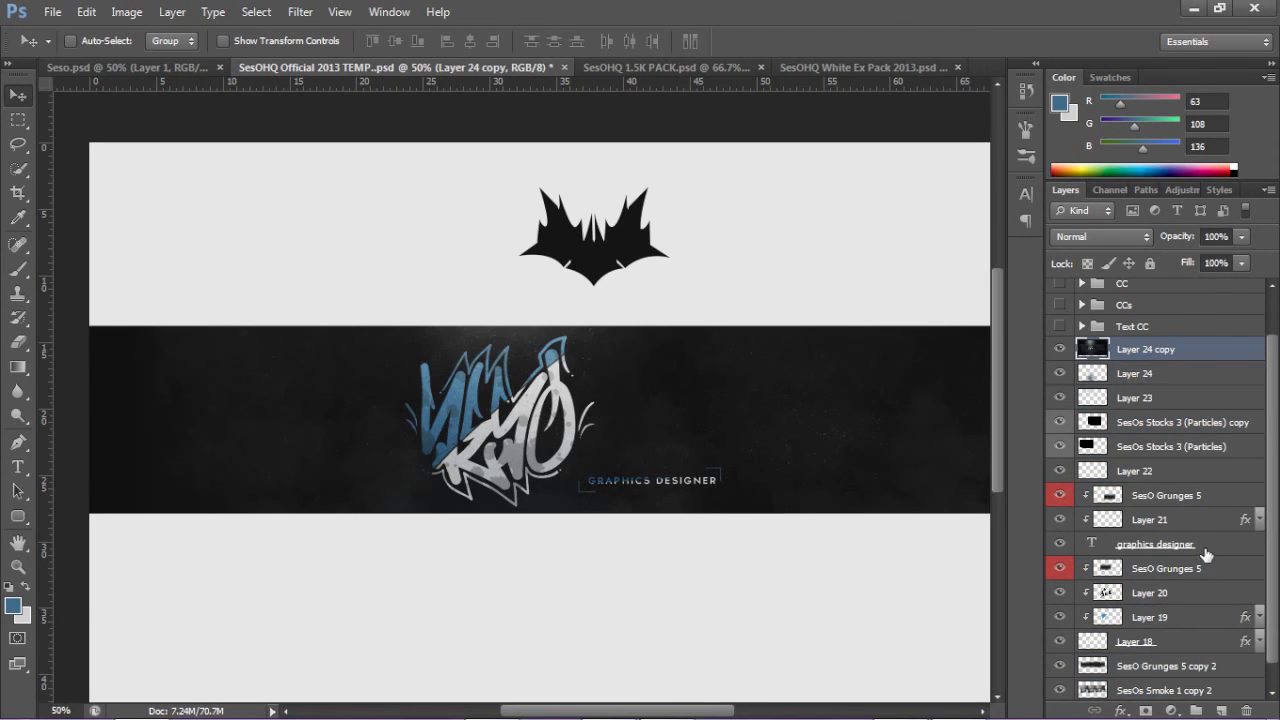
# Step: Apply a Radial Blur to the merged copy with amount 10, Zoom method and Best quality
pyautogui.click(299, 12)
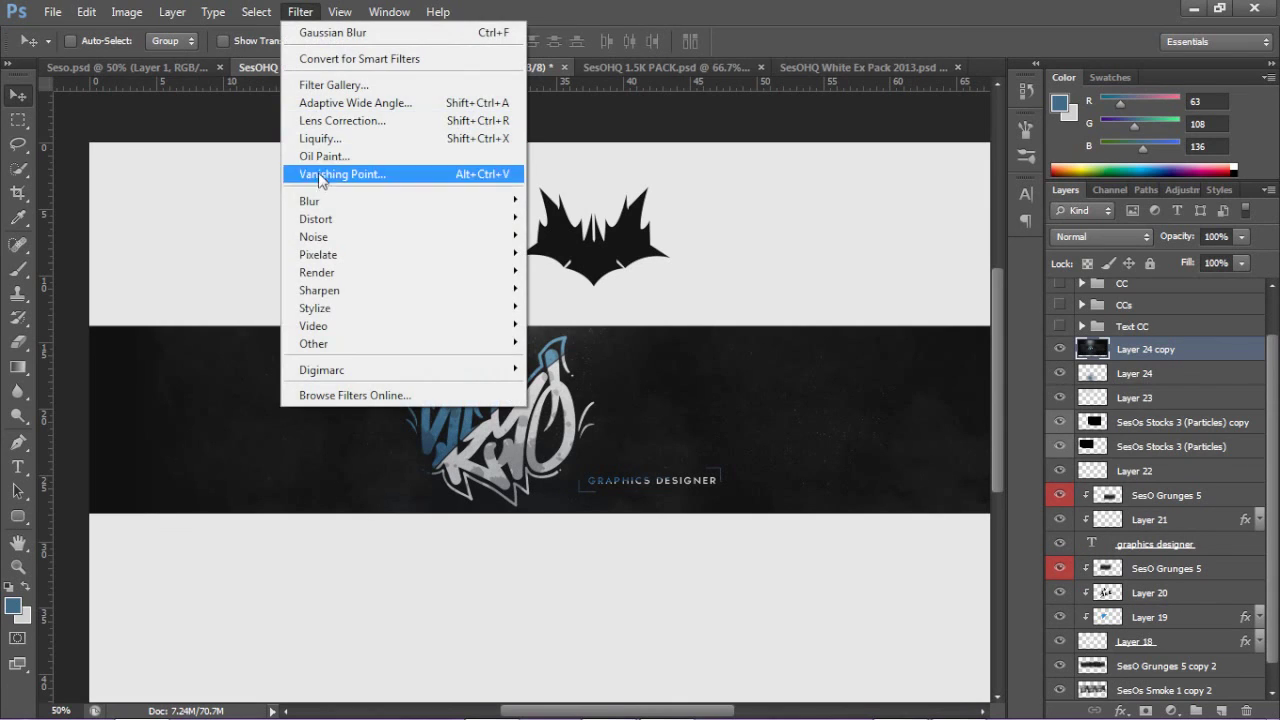
pyautogui.moveTo(400, 201)
pyautogui.press('Escape')
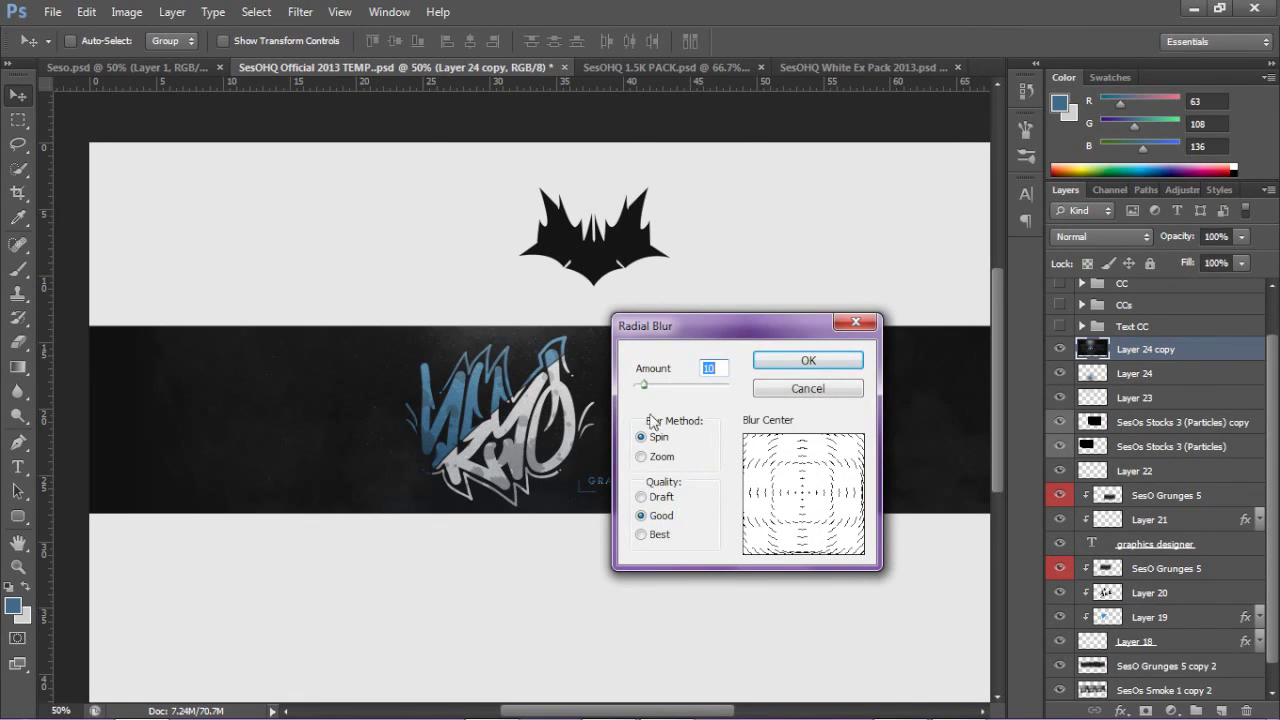
pyautogui.click(659, 462)
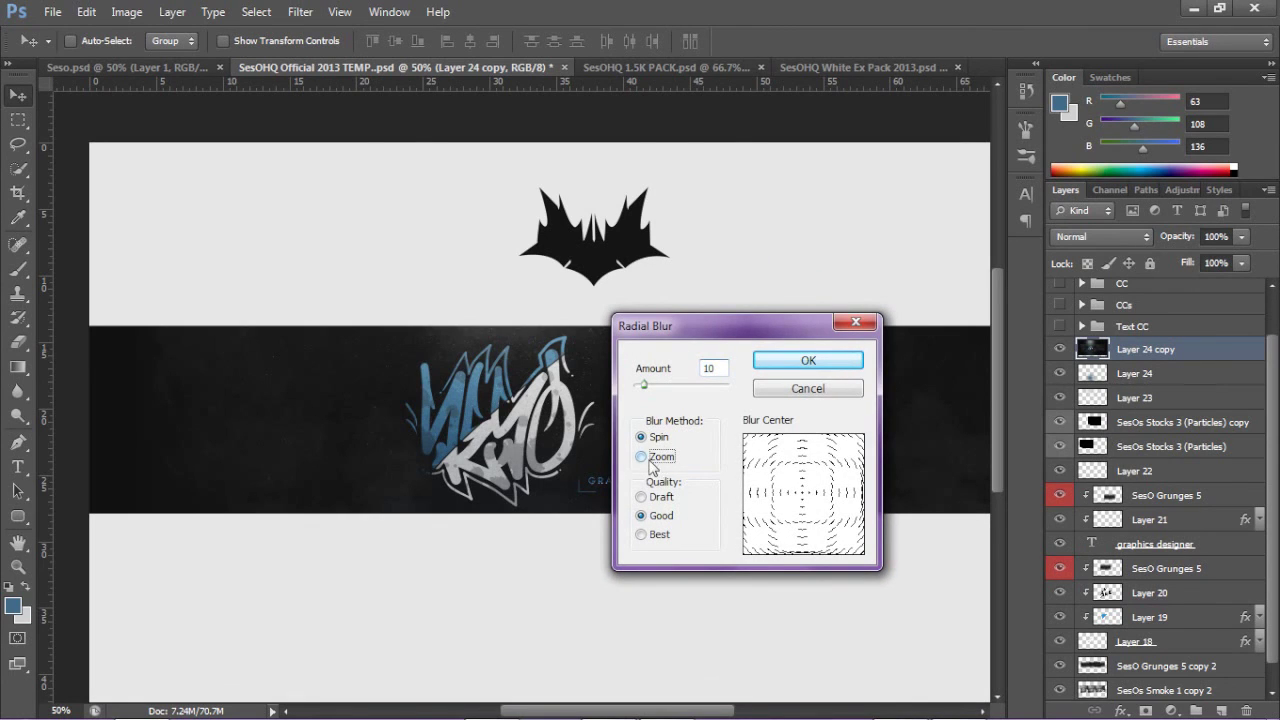
pyautogui.click(647, 537)
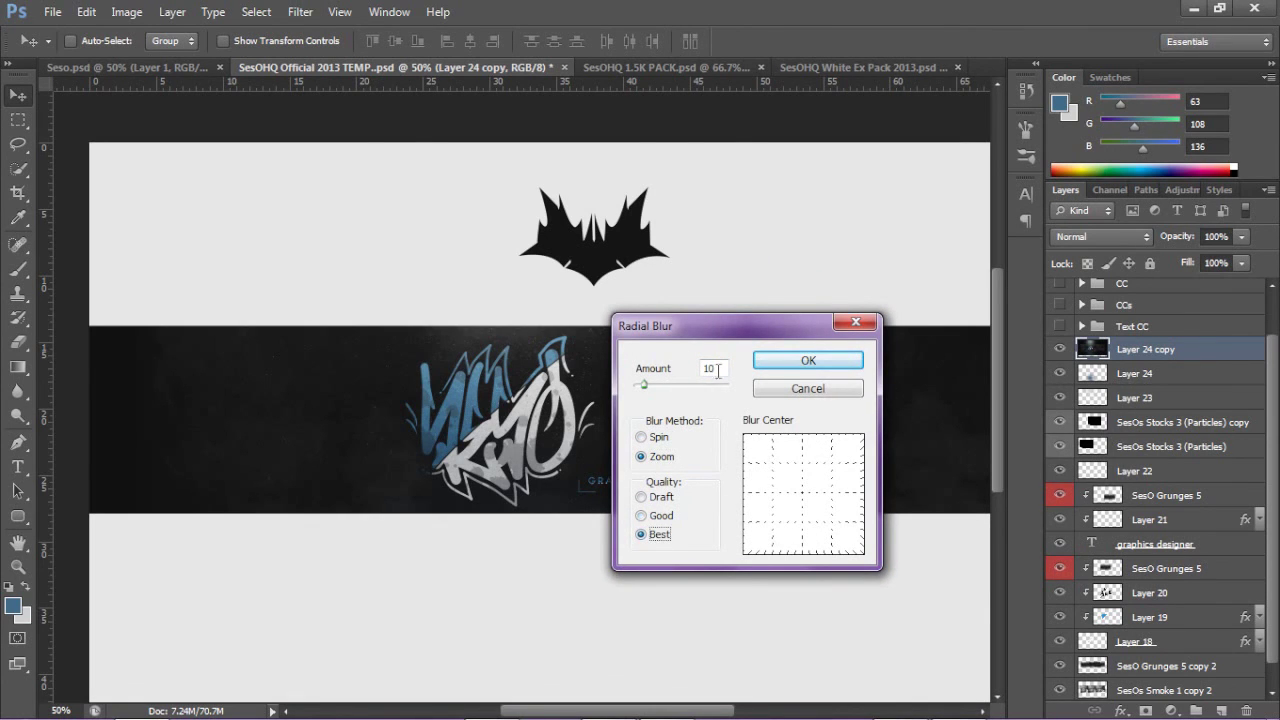
pyautogui.click(808, 360)
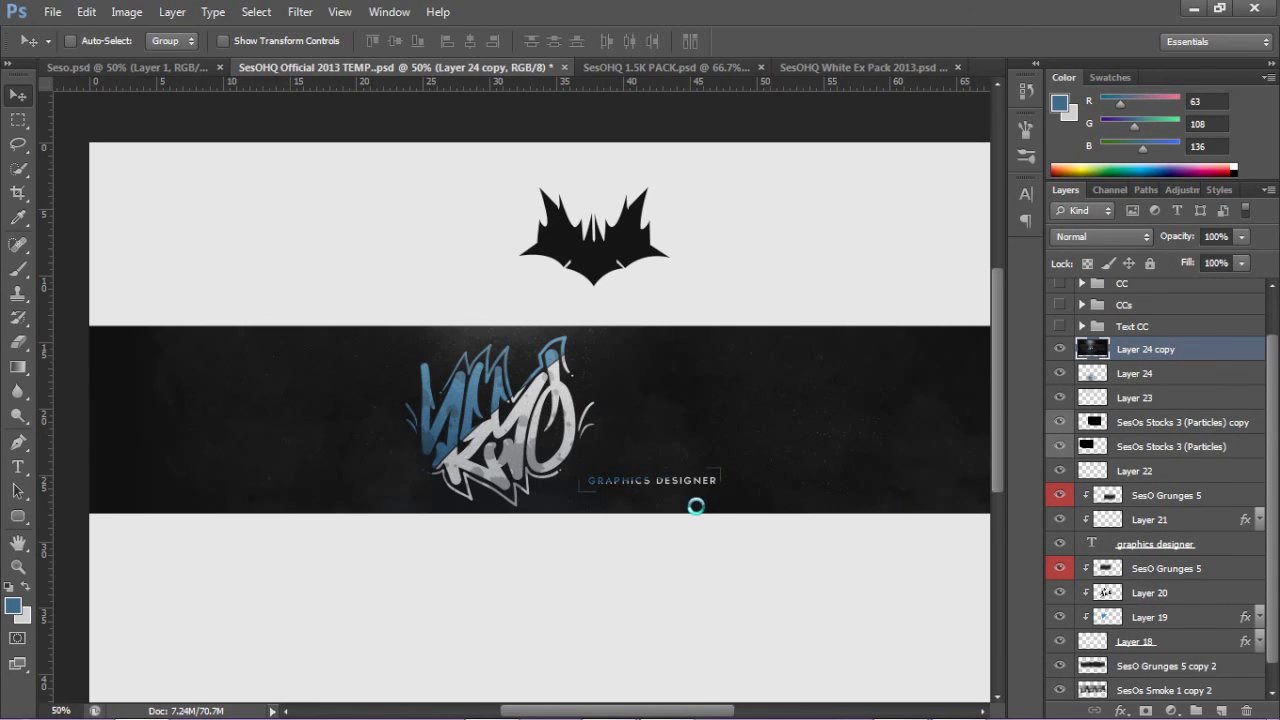
# Step: Set the blurred layer's opacity to 48%
pyautogui.press('z')
pyautogui.click(512, 424)
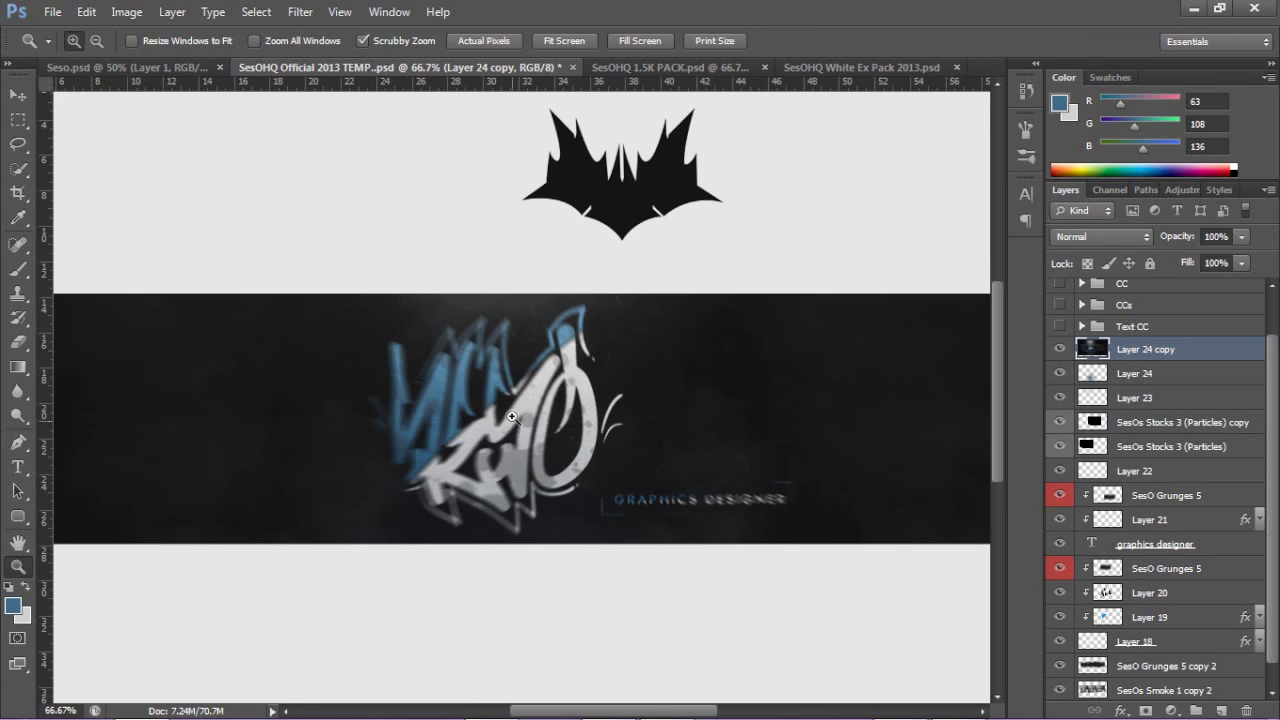
pyautogui.press('v')
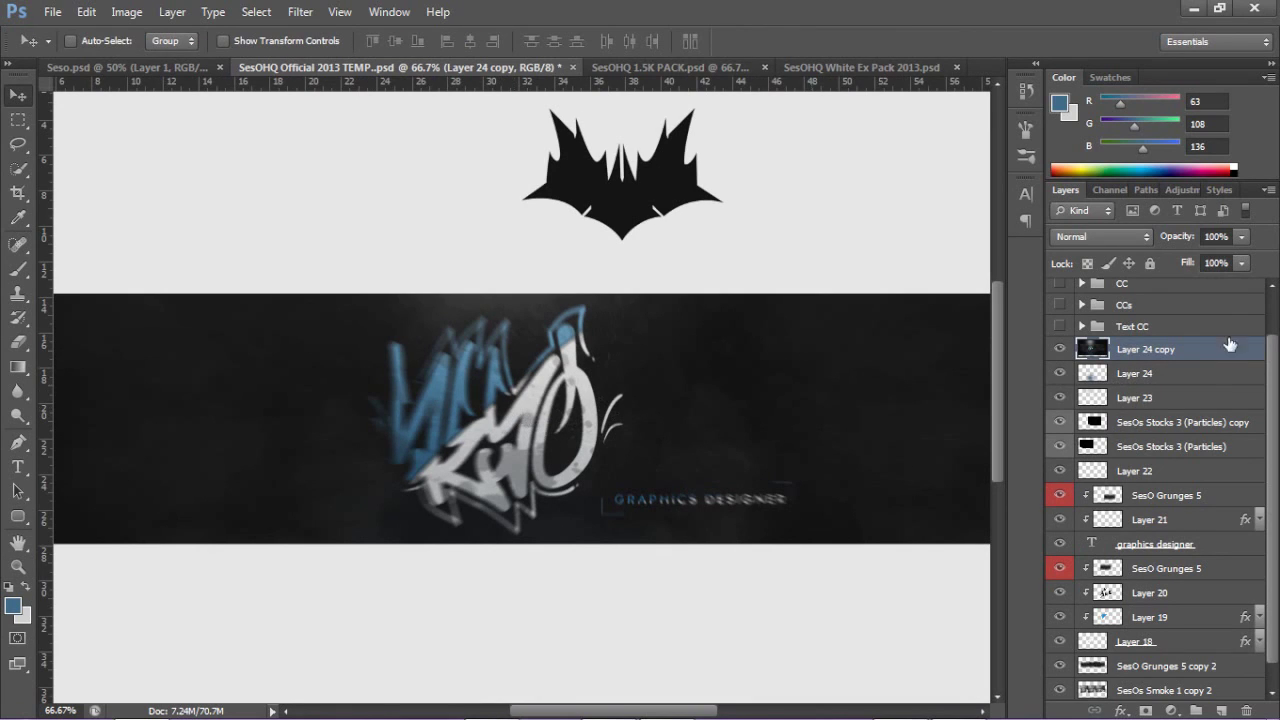
pyautogui.click(1240, 238)
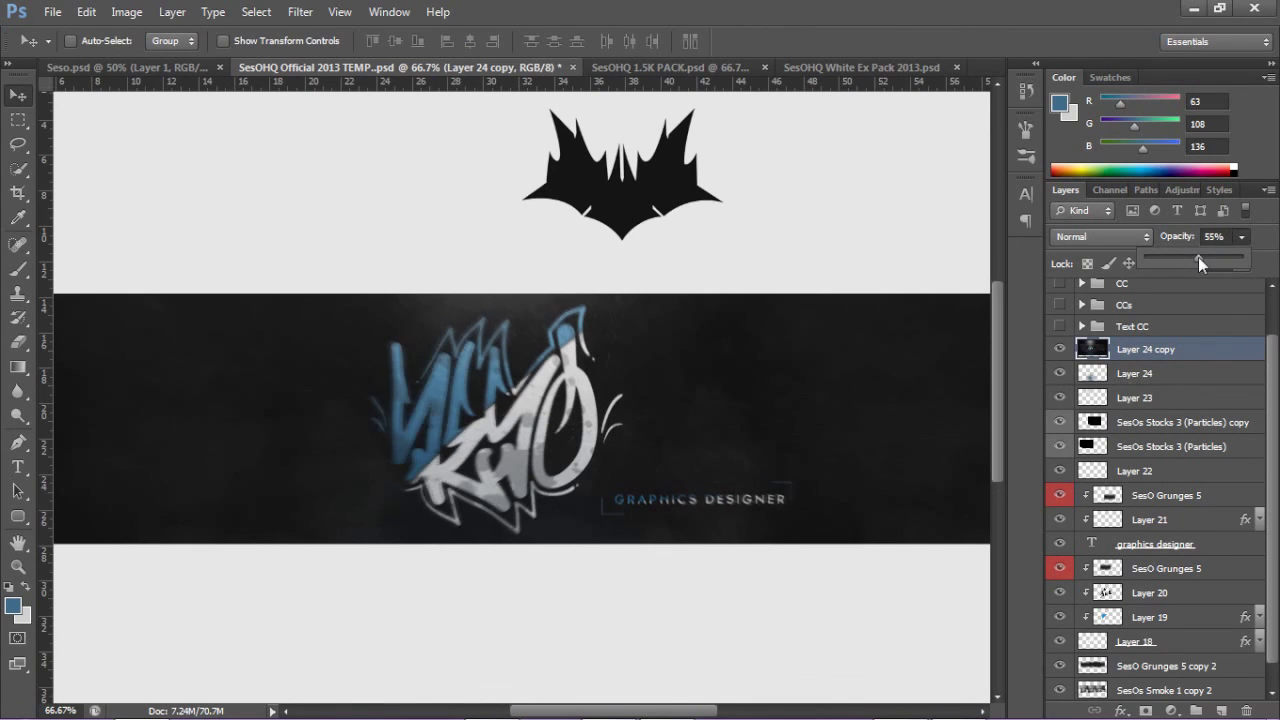
pyautogui.moveTo(1183, 260); pyautogui.dragTo(1192, 260)
# Step: Erase the blur over the logo and the GRAPHICS DESIGNER tagline on Layer 24 copy with a 95 px eraser
pyautogui.press('b')
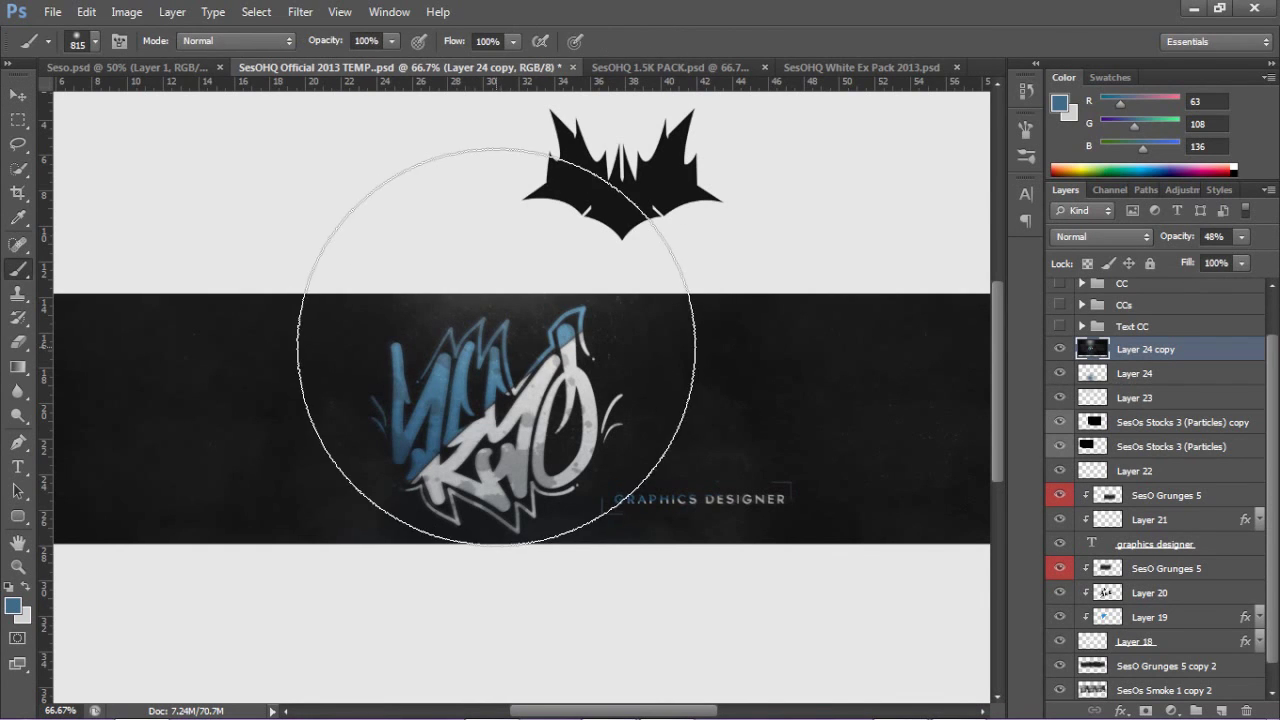
pyautogui.press('e')
pyautogui.moveTo(470, 348); pyautogui.dragTo(401, 348)
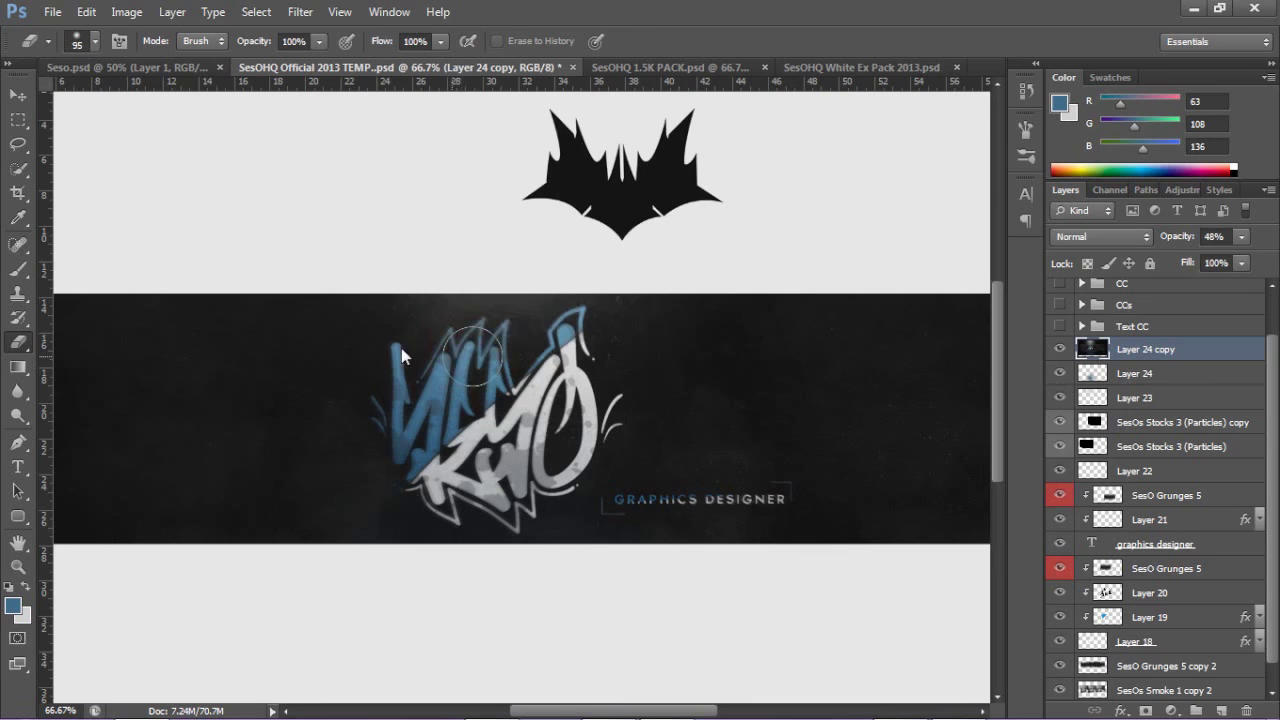
pyautogui.moveTo(608, 527)
pyautogui.mouseDown()
pyautogui.moveTo(784, 465)
pyautogui.moveTo(935, 441)
pyautogui.moveTo(498, 444)
pyautogui.moveTo(187, 410)
pyautogui.moveTo(255, 335)
pyautogui.moveTo(432, 513)
pyautogui.moveTo(445, 485)
pyautogui.mouseUp()
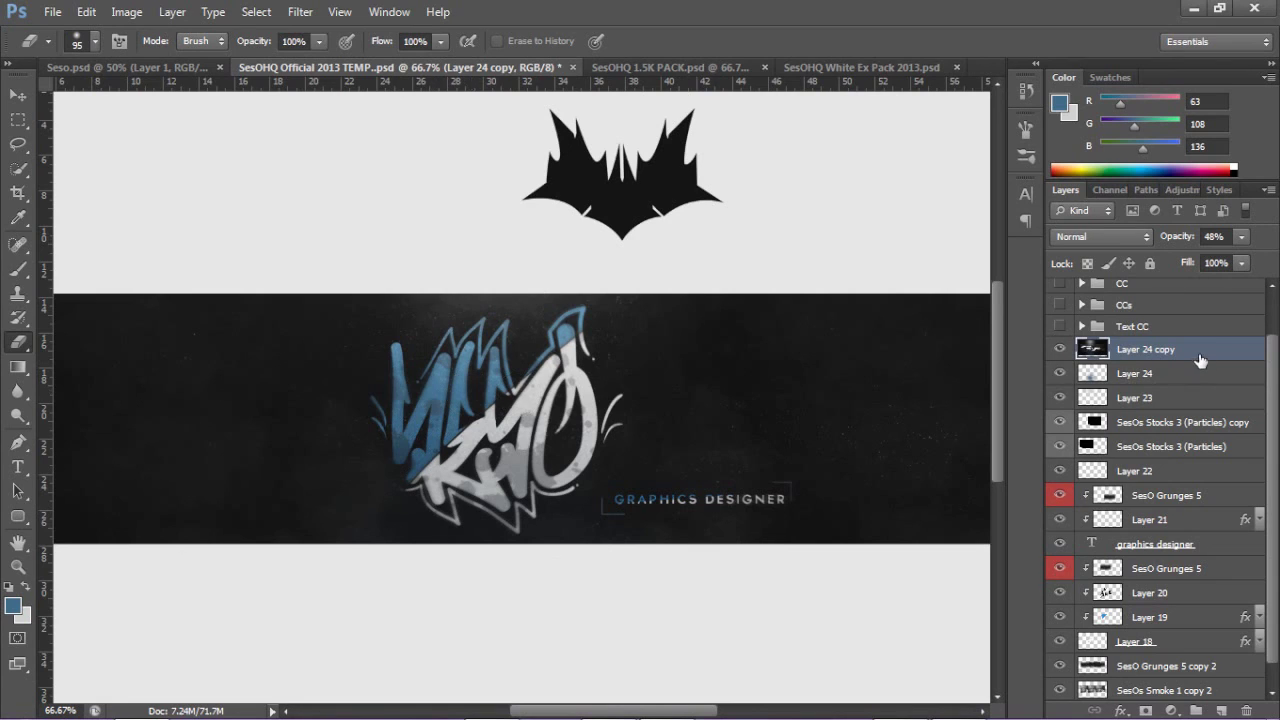
# Step: Marquee-select several thin rectangular strips across the logo on Layer 24 copy and copy them to a new layer
pyautogui.press('m')
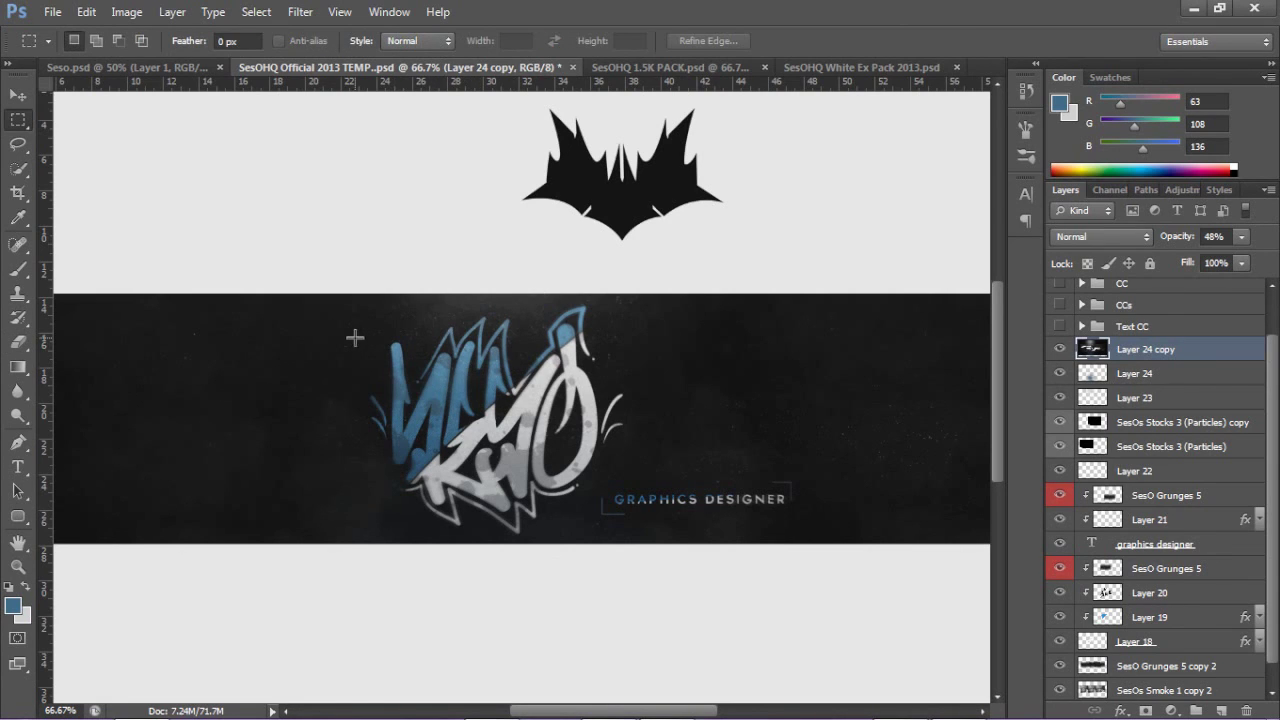
pyautogui.moveTo(343, 339); pyautogui.dragTo(651, 370)
pyautogui.rightClick(18, 121)
pyautogui.click(80, 118)
pyautogui.rightClick(22, 128)
pyautogui.click(90, 120)
pyautogui.press('shift')
pyautogui.moveTo(350, 333); pyautogui.dragTo(497, 337)
pyautogui.moveTo(316, 400); pyautogui.dragTo(490, 405)
pyautogui.moveTo(556, 447); pyautogui.dragTo(736, 447)
pyautogui.moveTo(373, 479); pyautogui.dragTo(530, 480)
pyautogui.rightClick(613, 425)
pyautogui.click(717, 248)
# Step: Shift the copied logo strips slightly from their original position and set their layer's opacity to 28%
pyautogui.press('v')
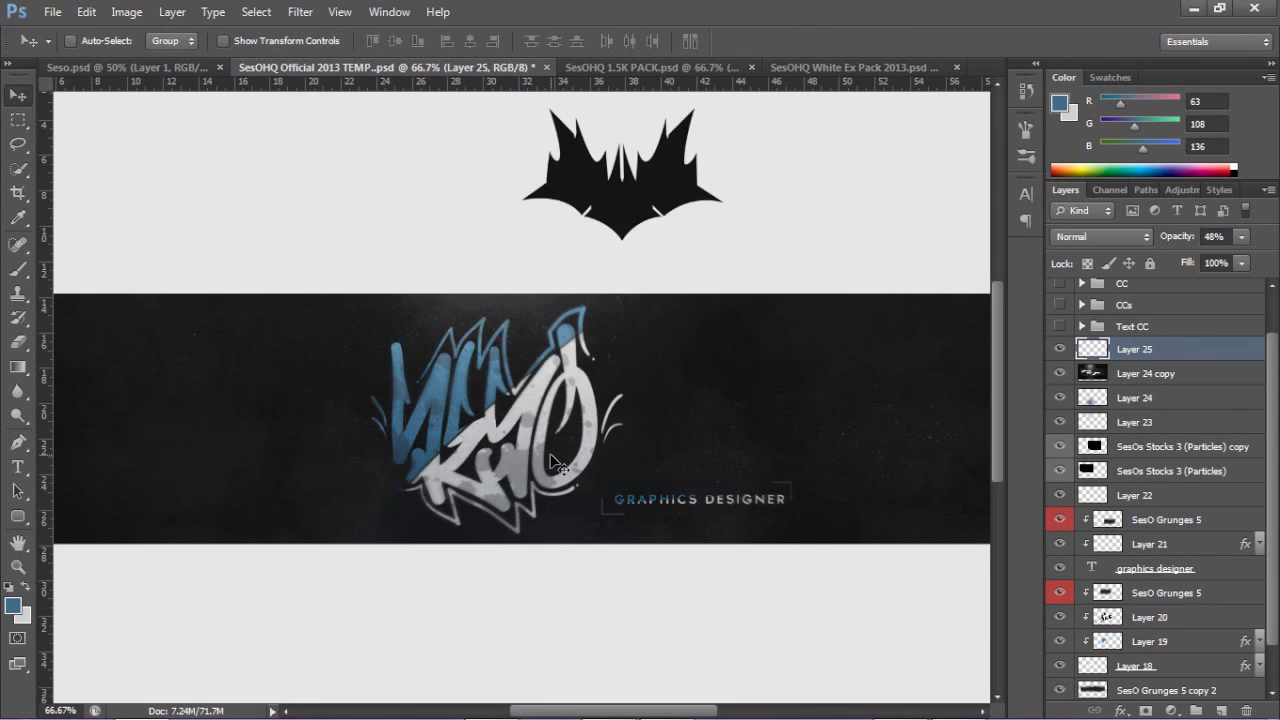
pyautogui.moveTo(558, 455); pyautogui.dragTo(556, 462)
pyautogui.click(1243, 238)
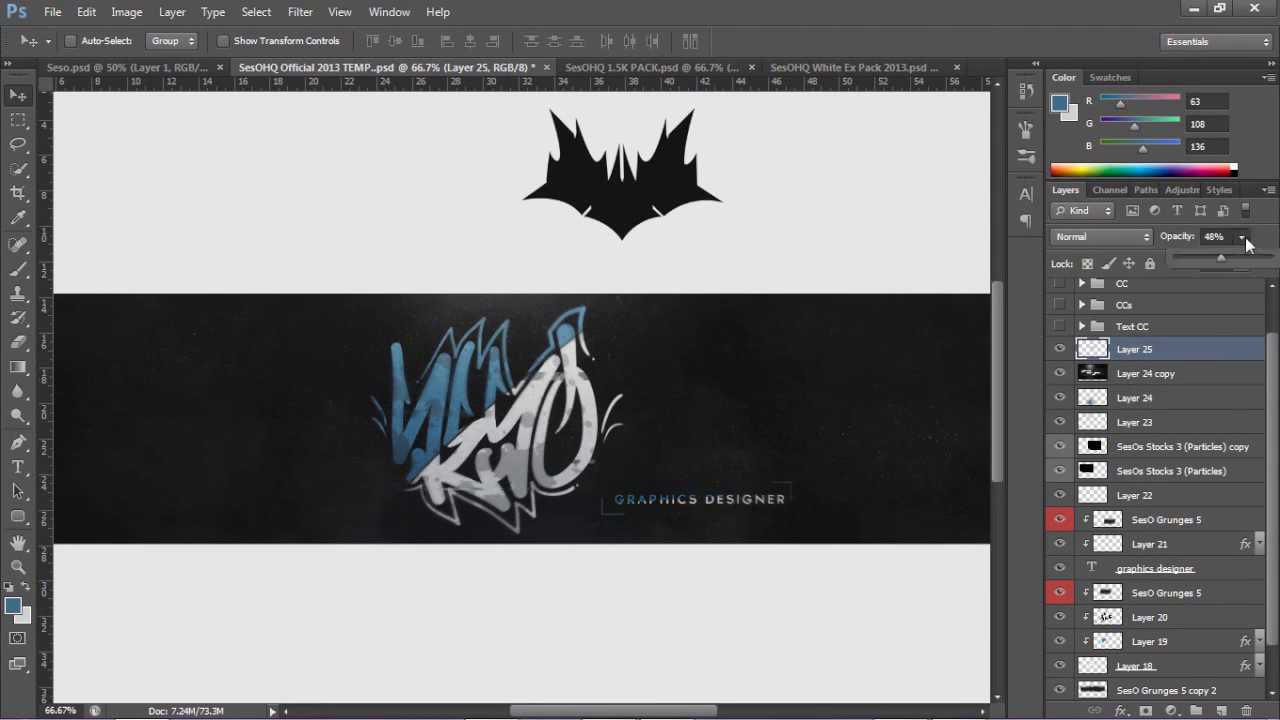
pyautogui.click(392, 345)
pyautogui.hotkey('ctrl', '-')
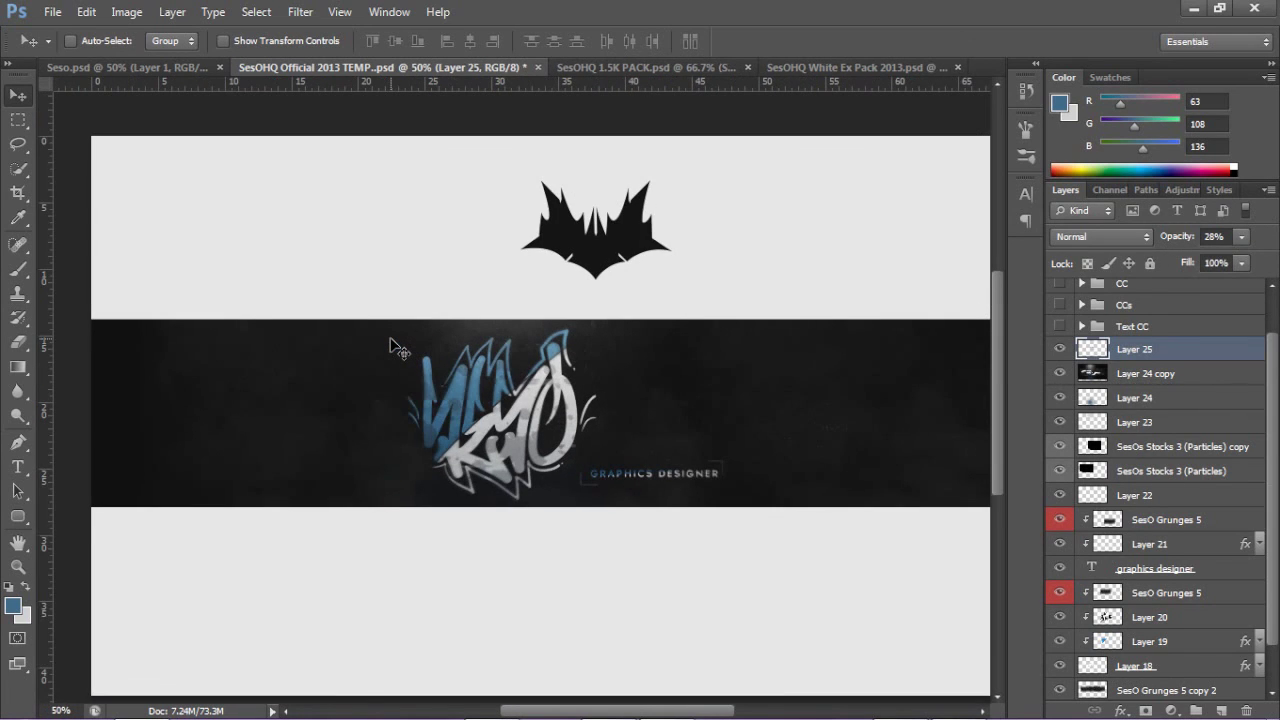
pyautogui.moveTo(605, 710)
pyautogui.mouseDown()
pyautogui.moveTo(671, 709)
pyautogui.moveTo(614, 706)
pyautogui.mouseUp()
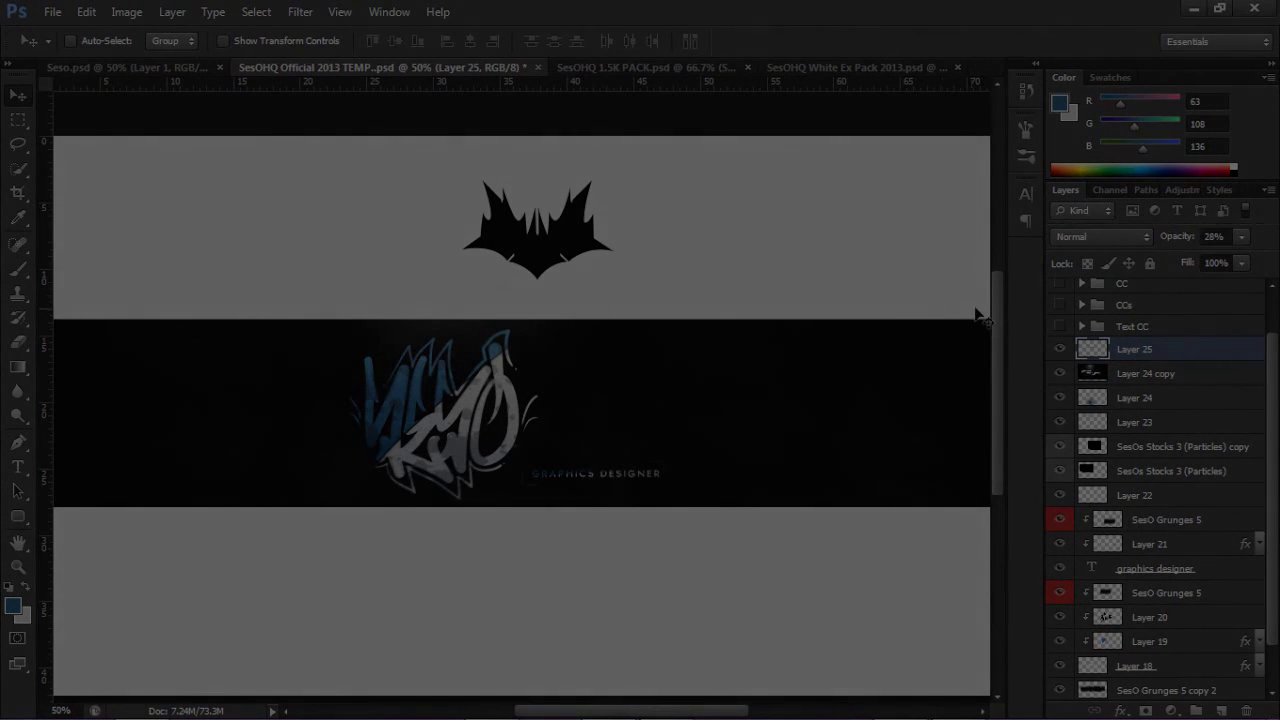
pyautogui.moveTo(997, 317); pyautogui.dragTo(1010, 320)
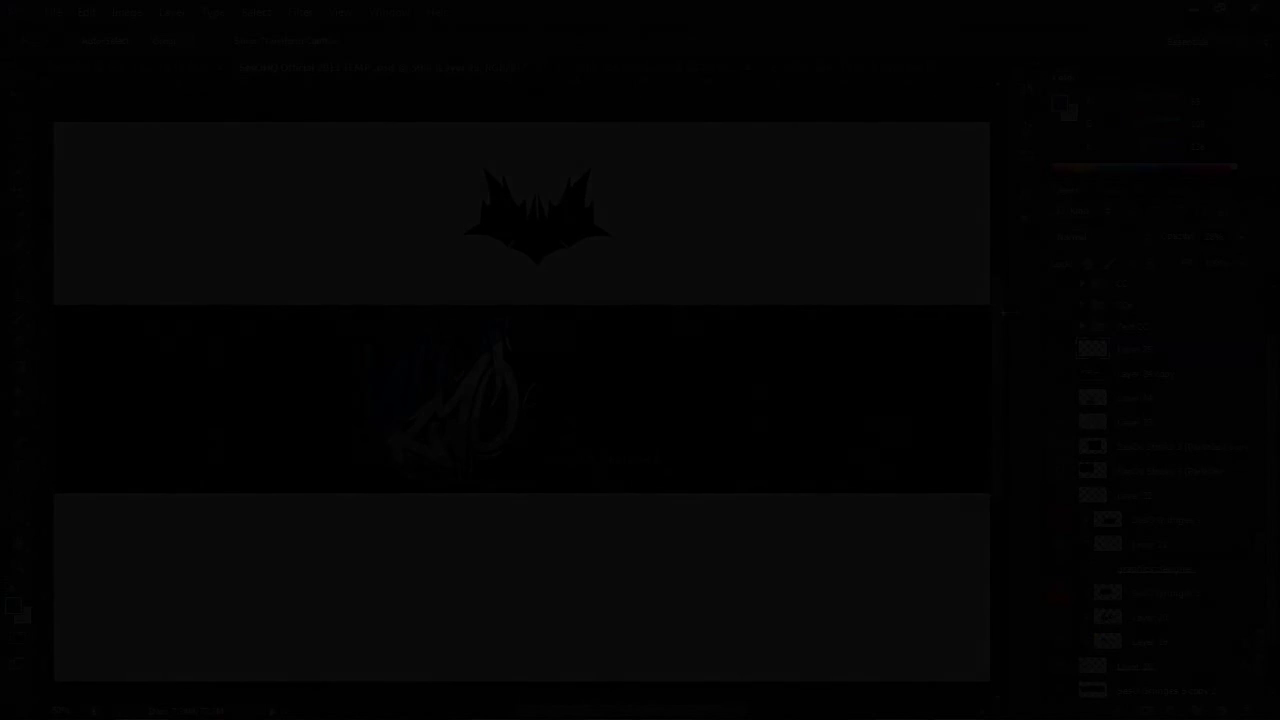